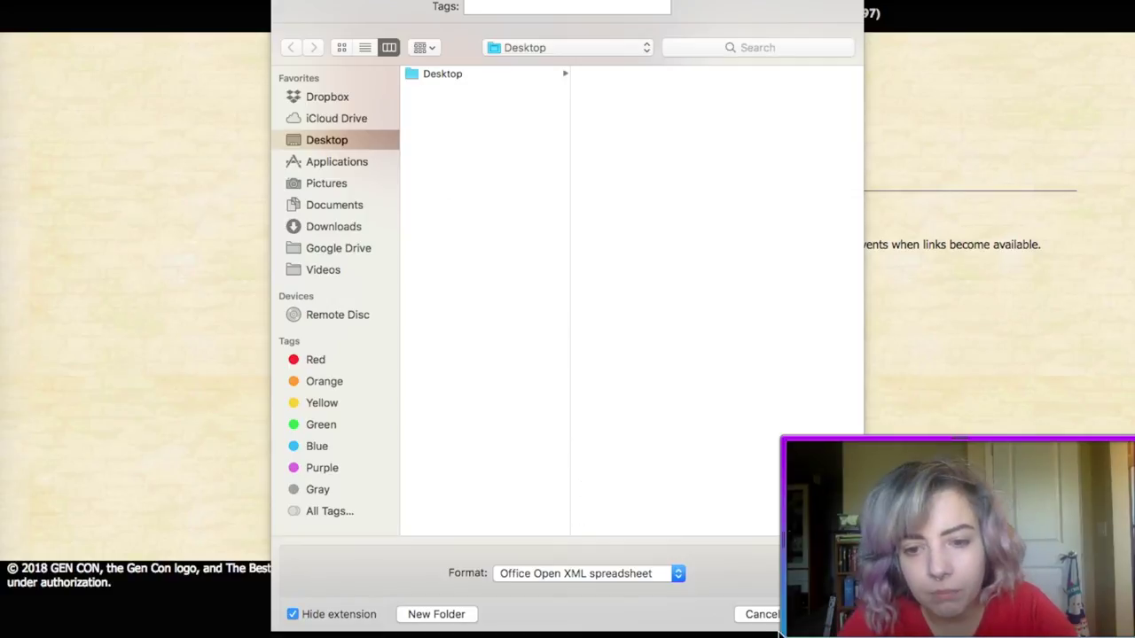
- Save the Gen Con 2018 Master spreadsheet to the Desktop, and open the Gen Con folder inside Conventions in Google Drive
key(Return)
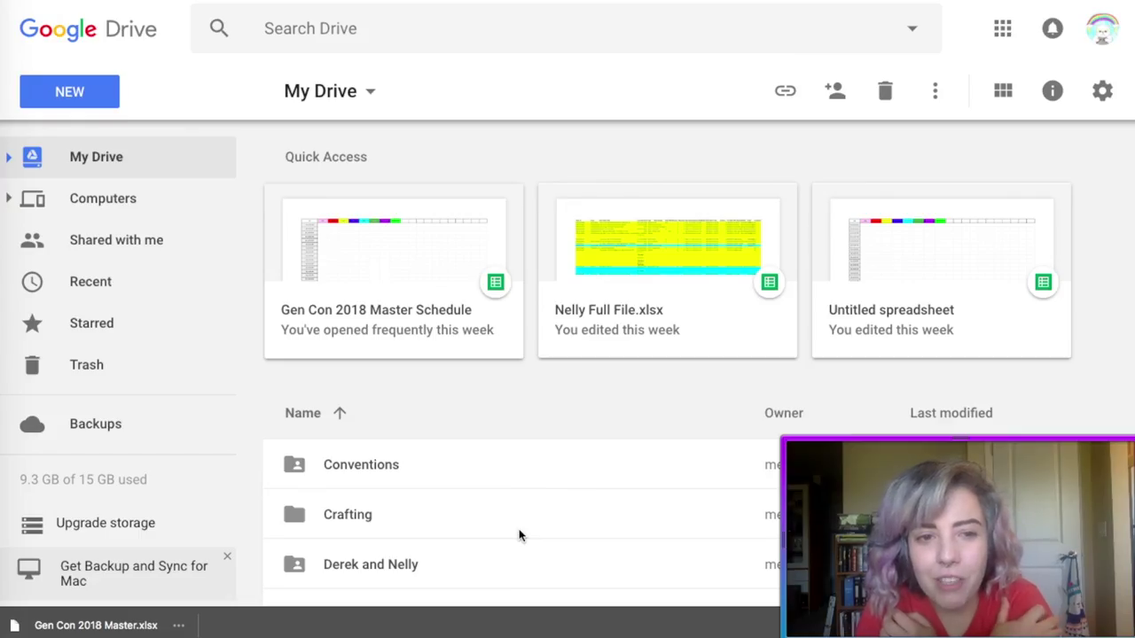
double_click(419, 483)
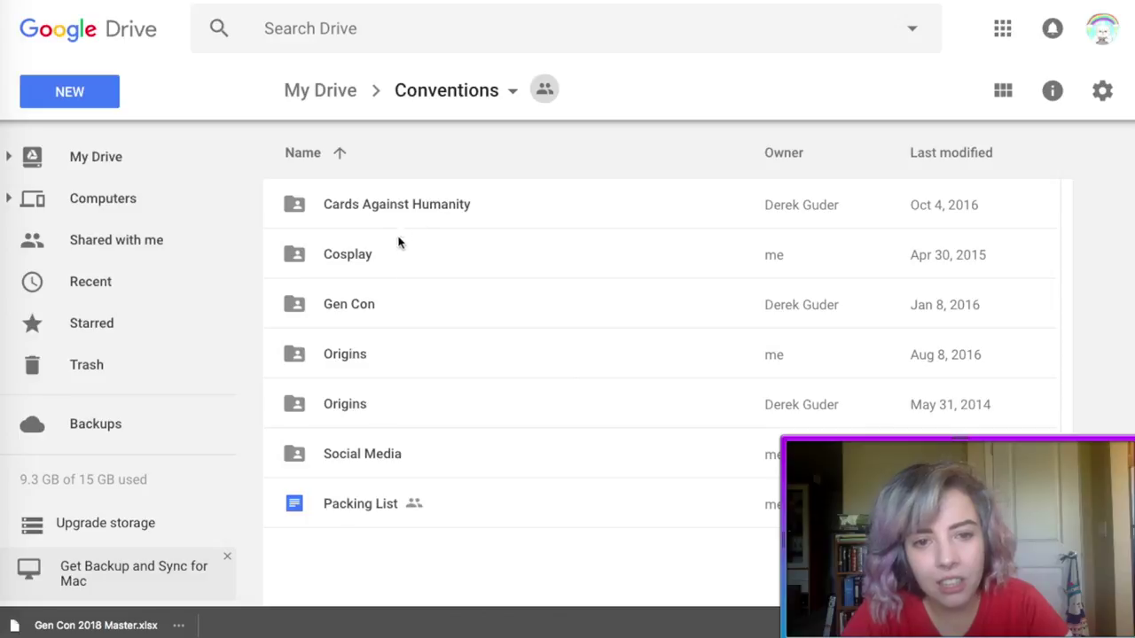
double_click(374, 314)
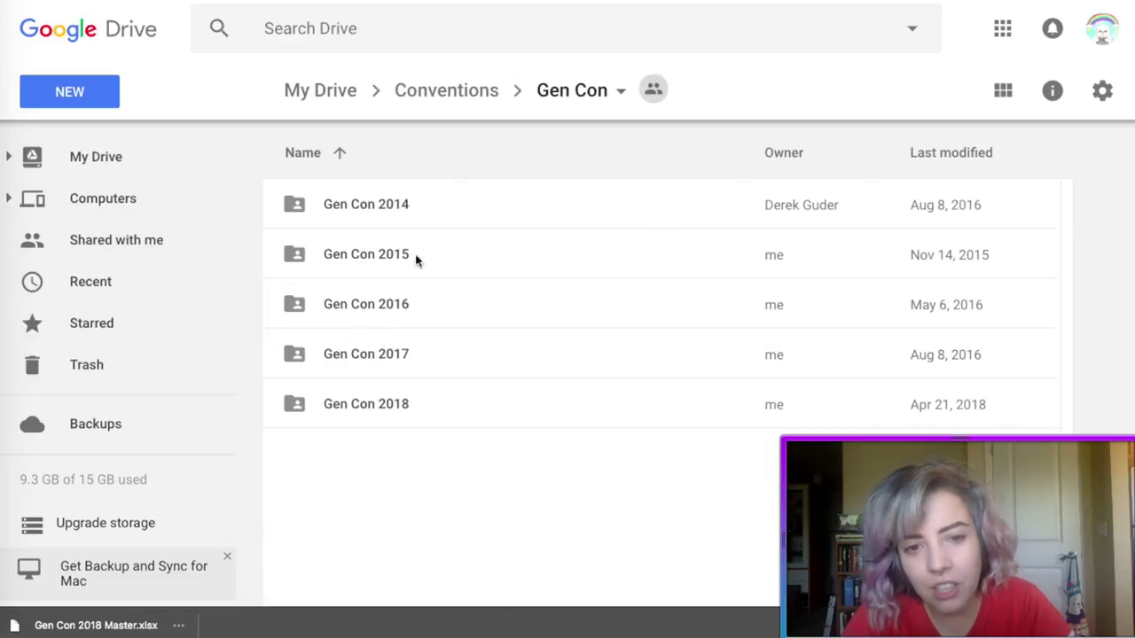
- Create a folder named "Gen Con 2018 - Test" inside the Gen Con folder and open it
right_click(467, 504)
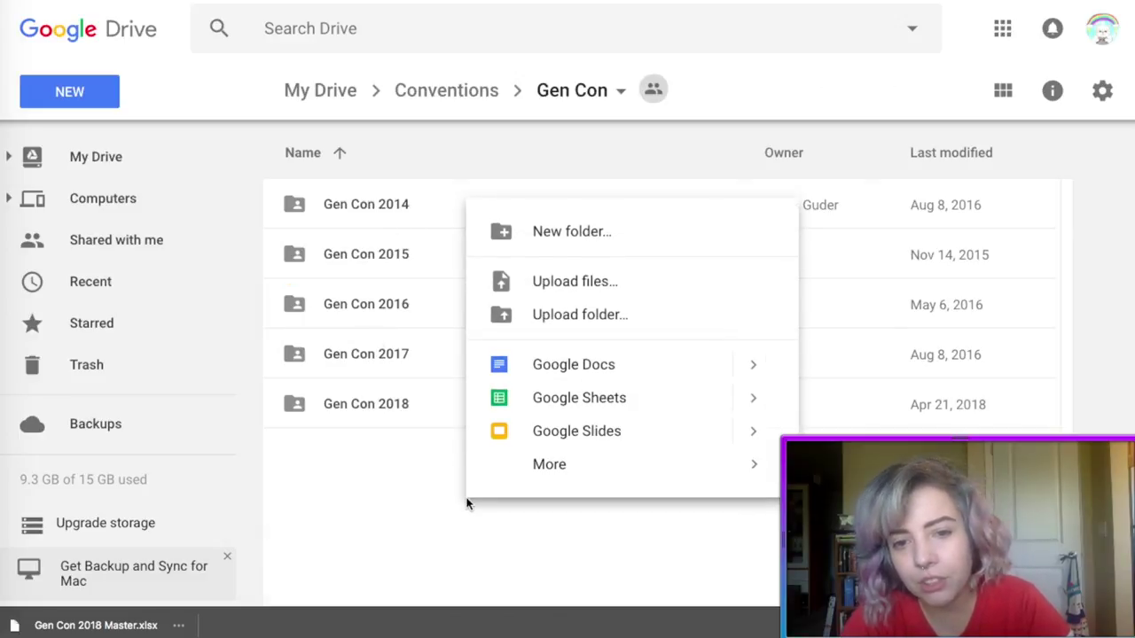
click(557, 245)
text(Gen Con 201)
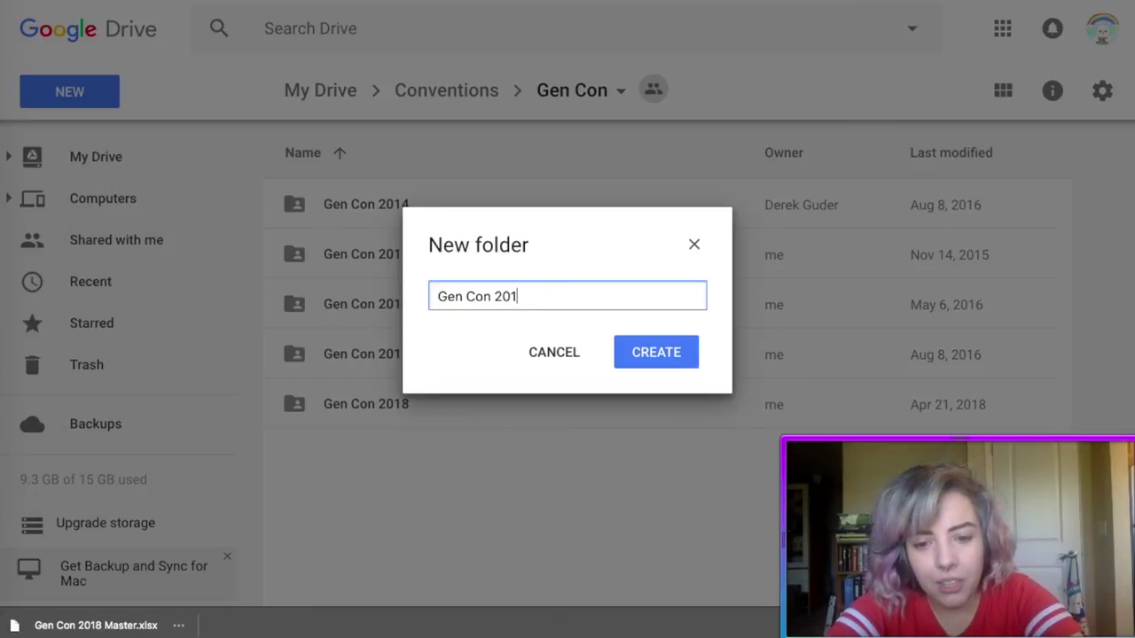
text(8 - Test)
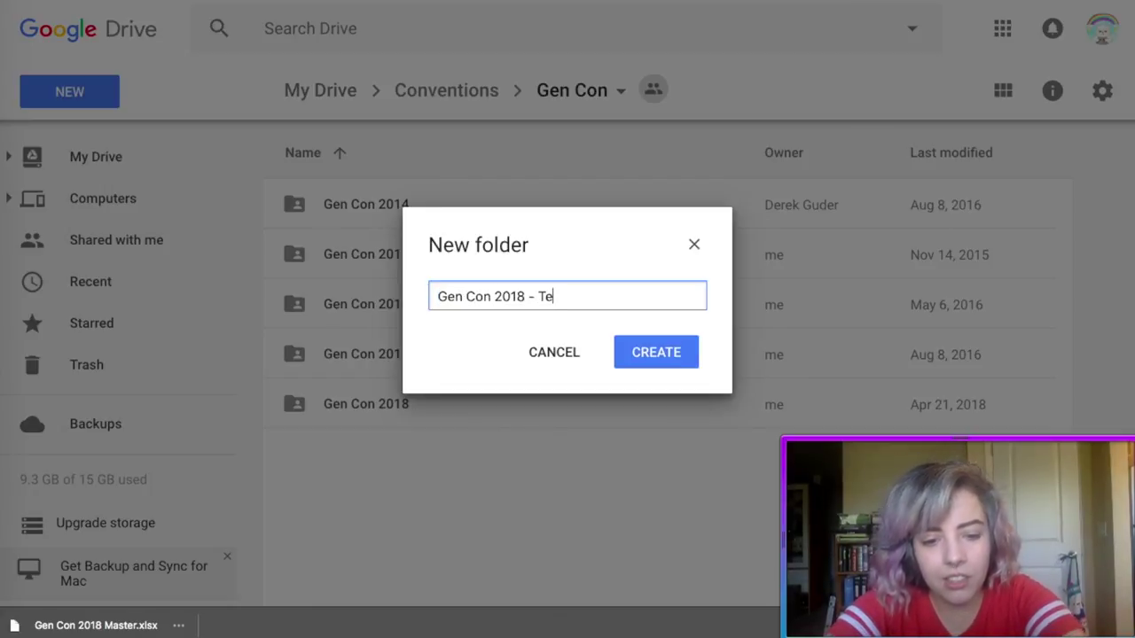
click(654, 352)
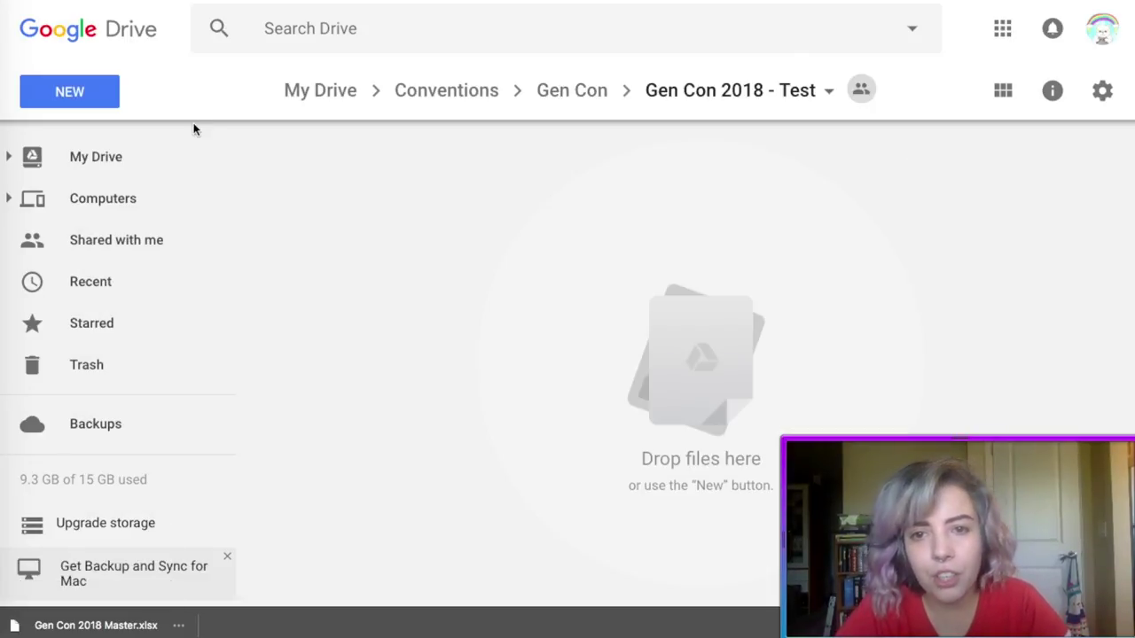
- Upload Gen Con 2018 Master.xlsx from the Desktop into the Gen Con 2018 - Test folder
click(89, 93)
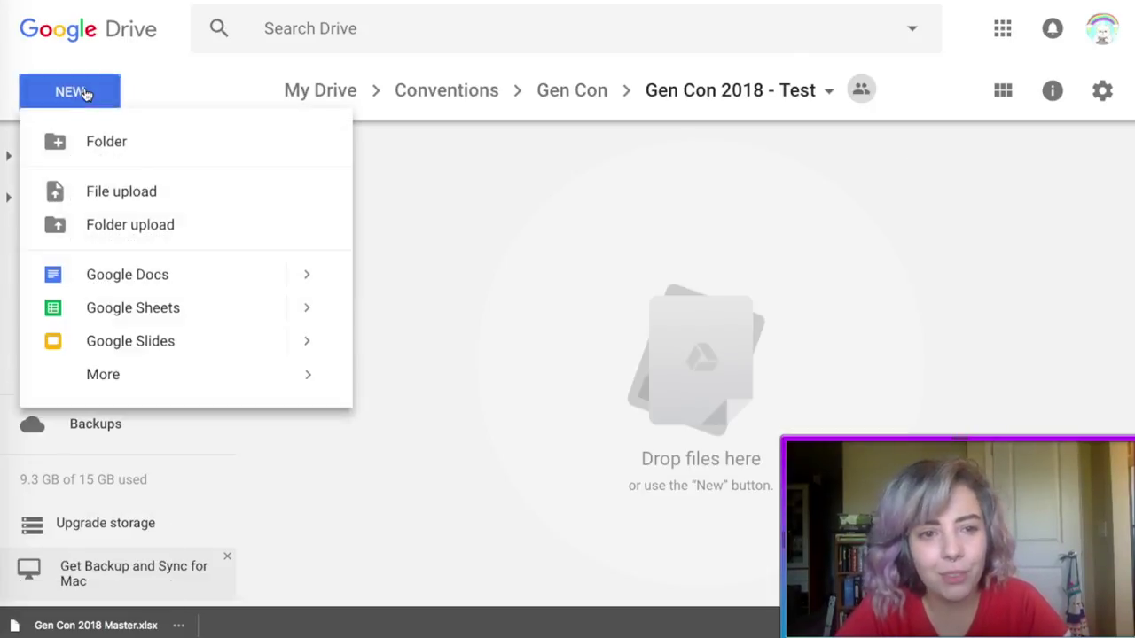
click(122, 192)
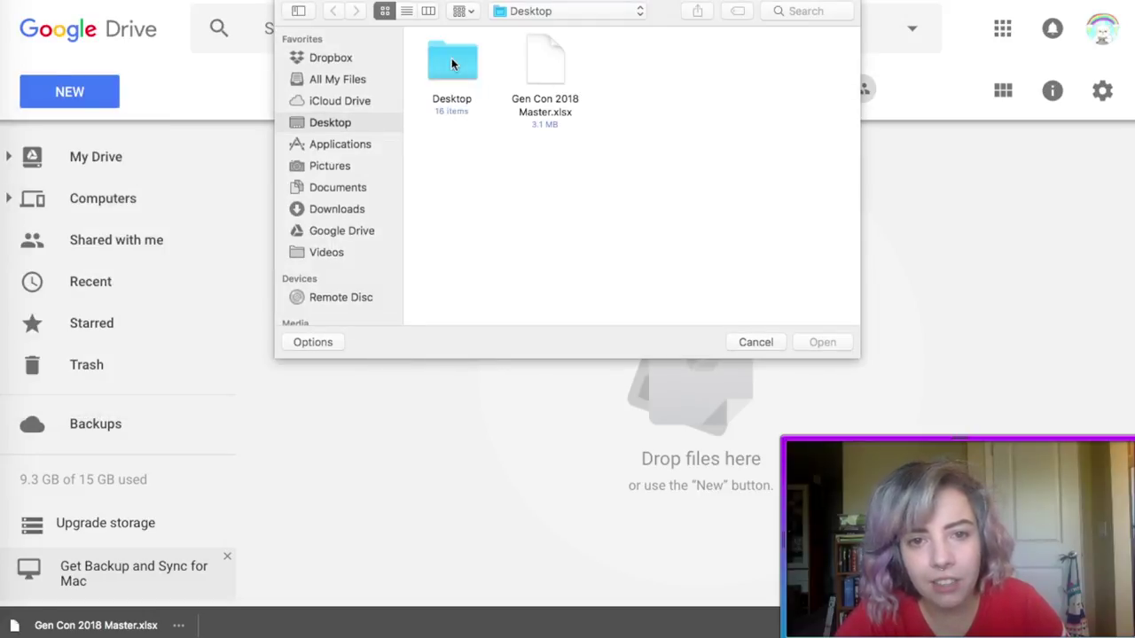
click(532, 71)
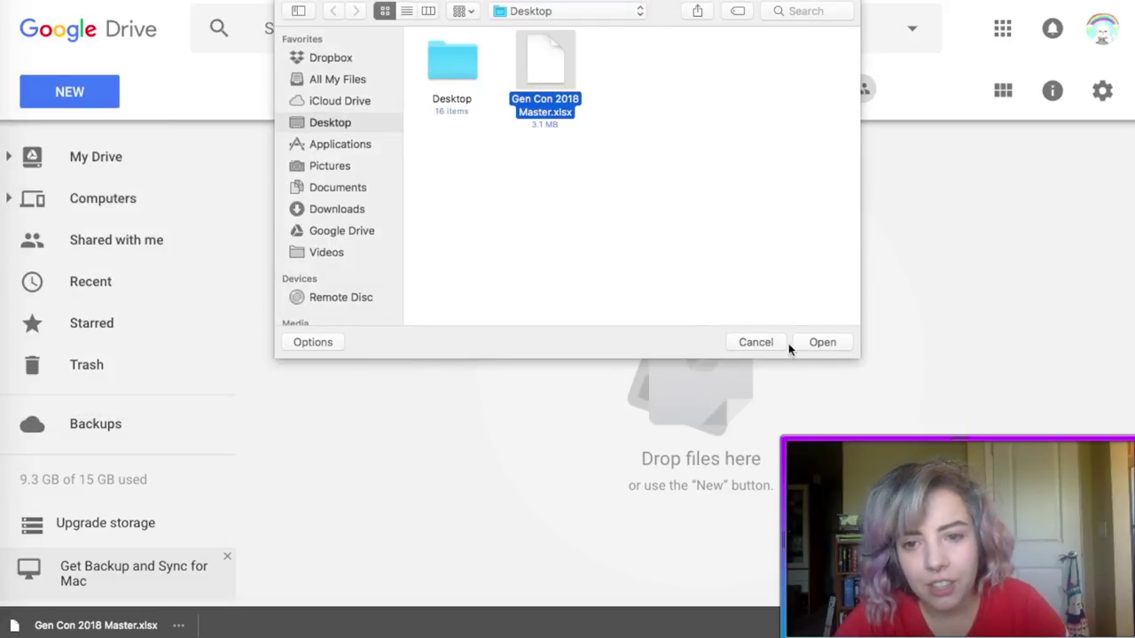
click(815, 343)
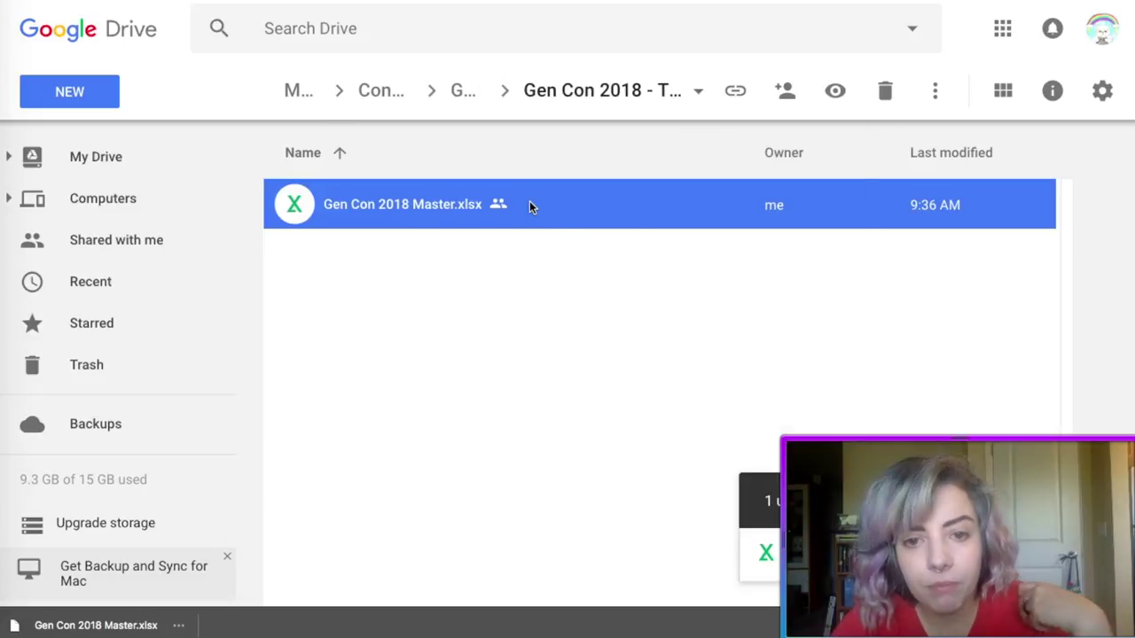
- Open the uploaded Gen Con 2018 Master.xlsx with Google Sheets
right_click(529, 206)
mouse_move(597, 190)
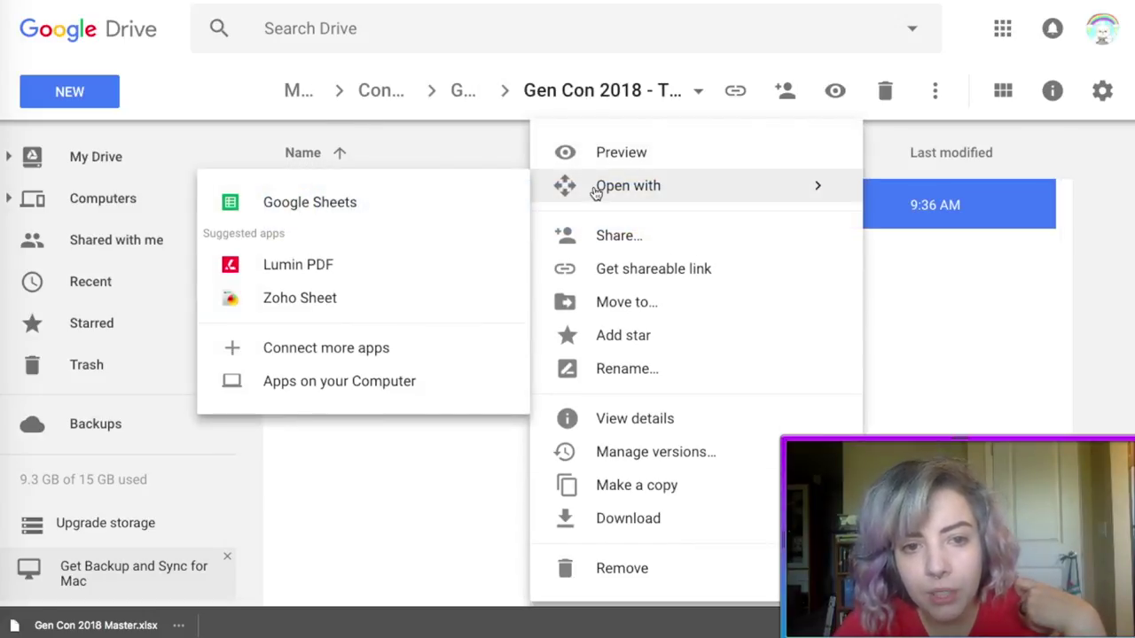
click(456, 207)
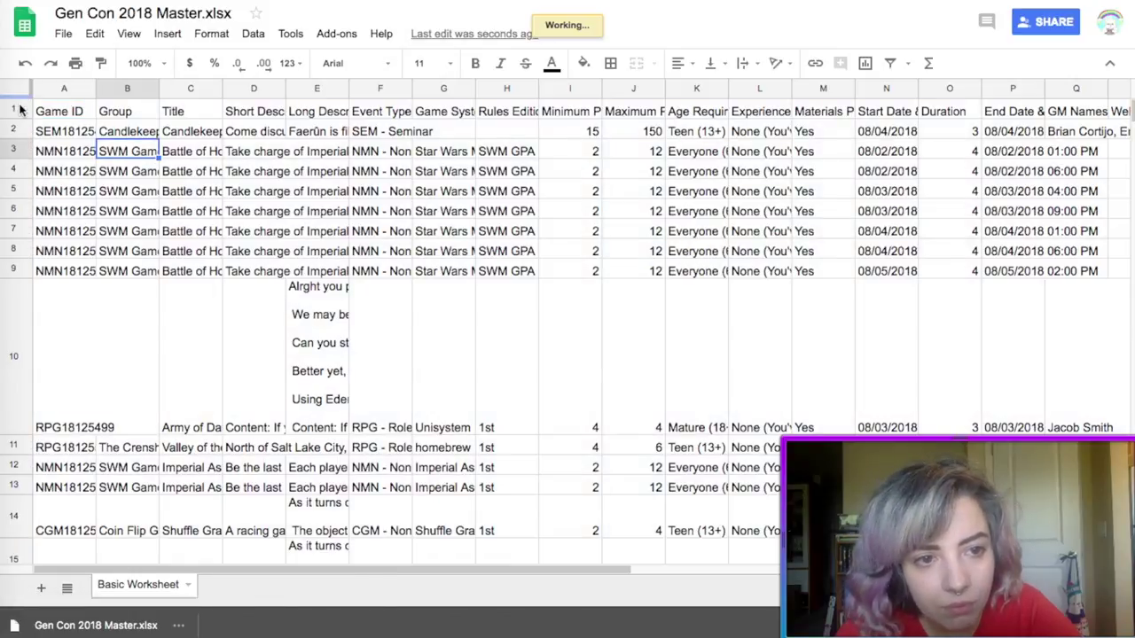
- Make the header row of the event list bold and turn on filters for it
click(19, 108)
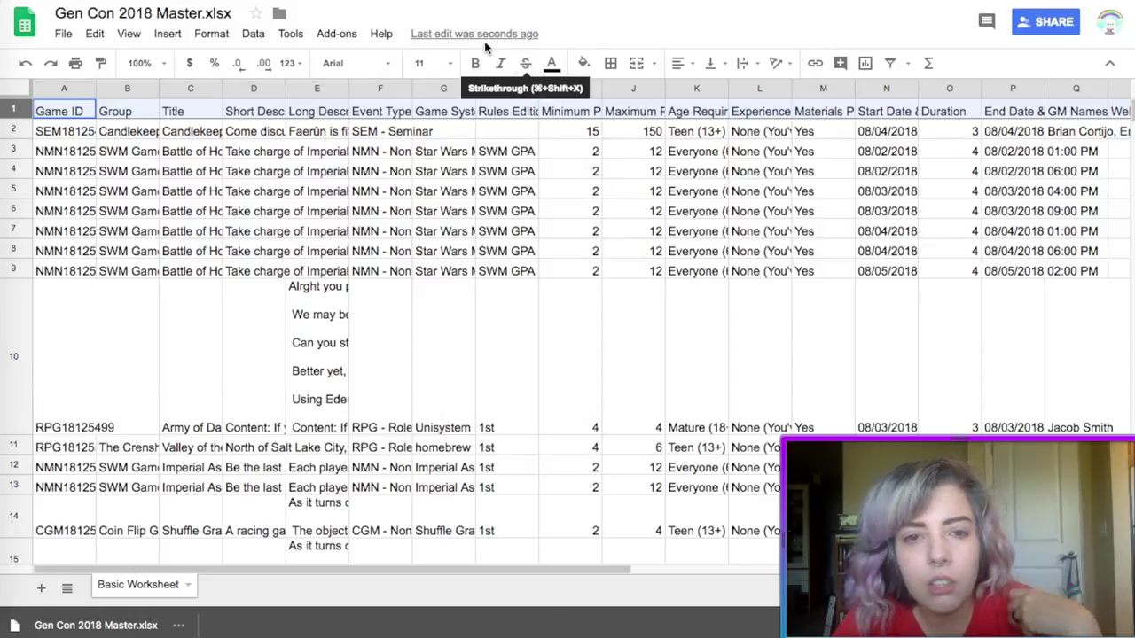
click(889, 64)
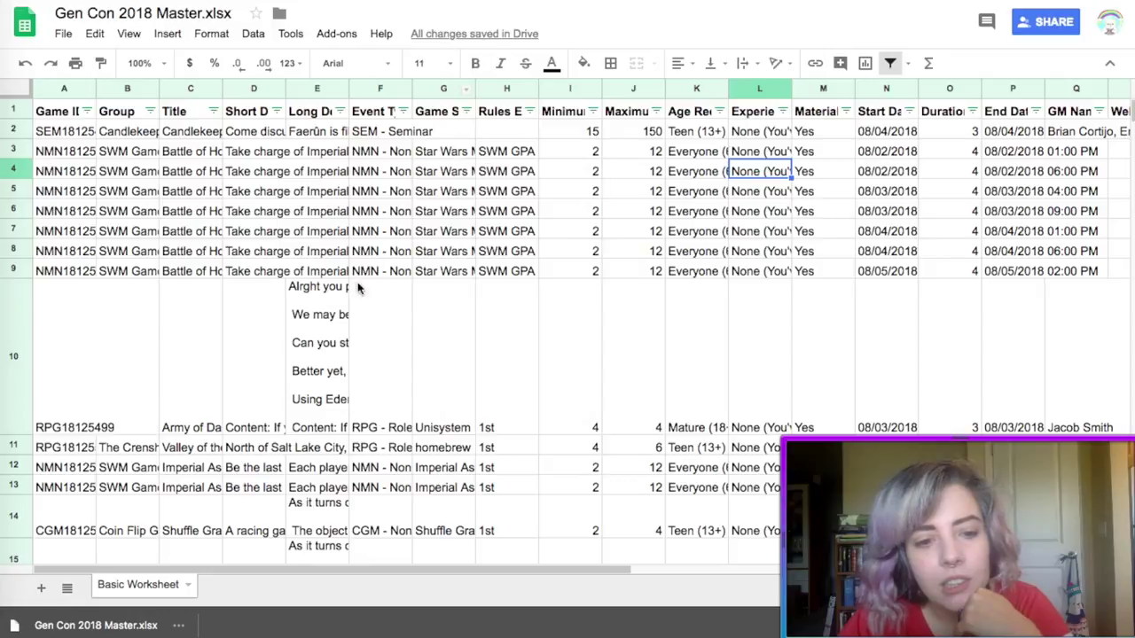
- Rename the Basic Worksheet sheet as "Master Event File"
right_click(171, 584)
click(151, 410)
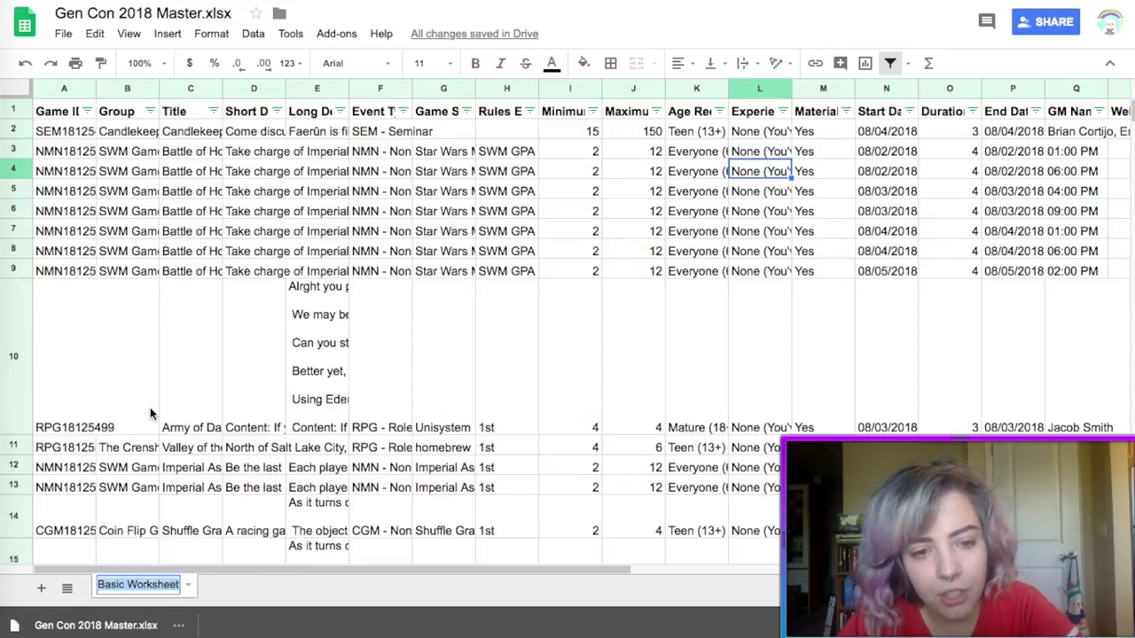
text(Master Event File)
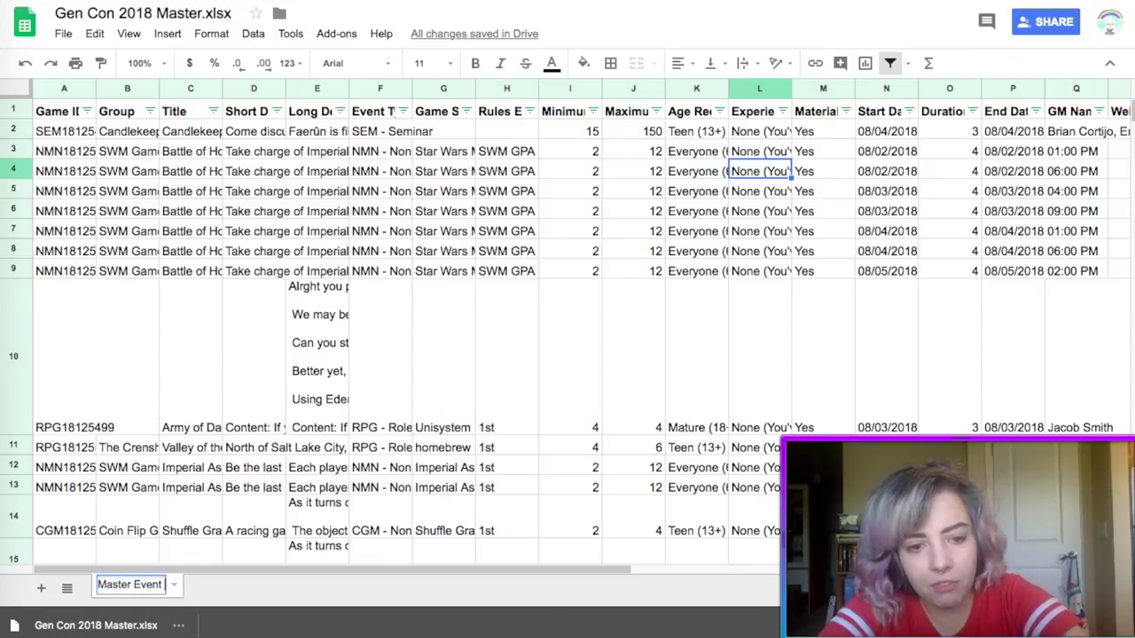
click(253, 584)
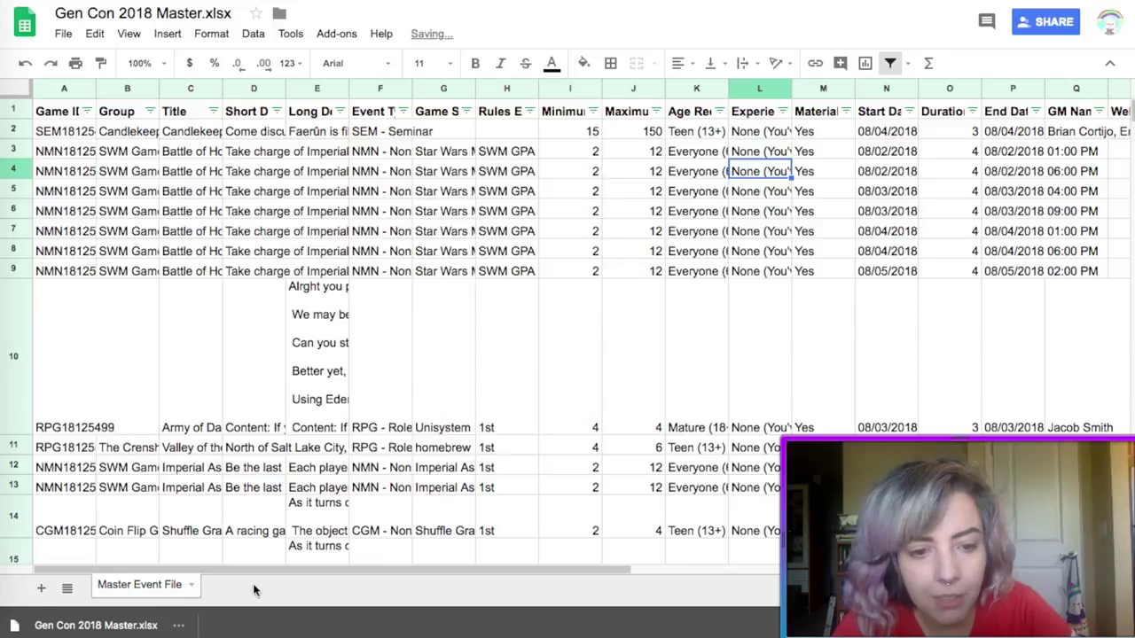
- Add a new sheet to the workbook and name it "Master Event Schedule"
click(41, 589)
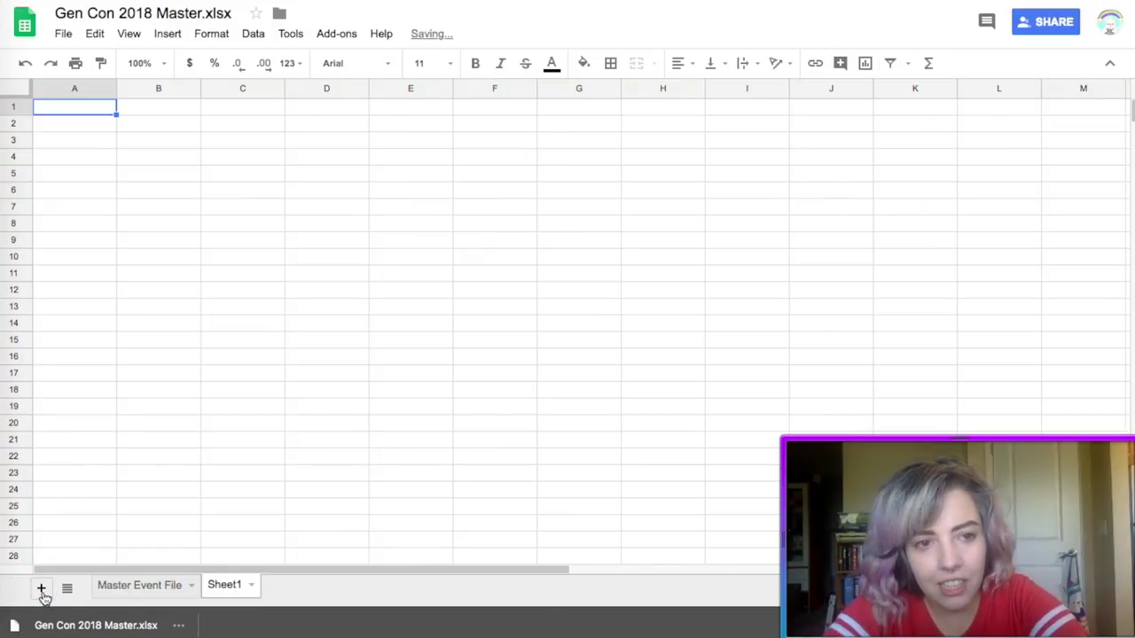
double_click(224, 584)
text(Master Eve)
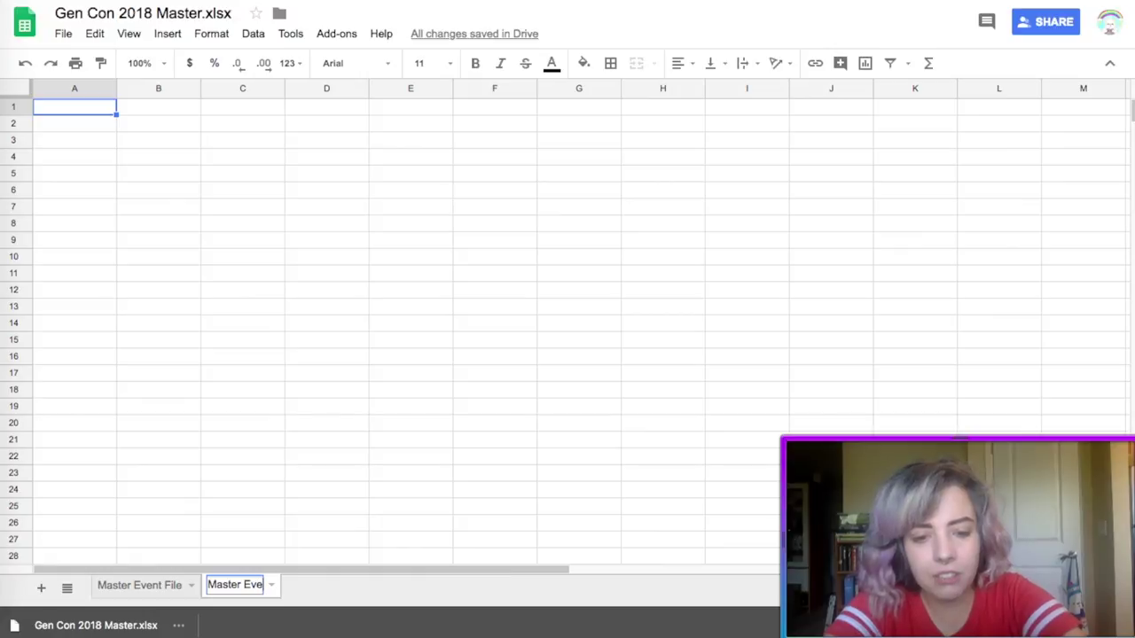
text(nt Gri)
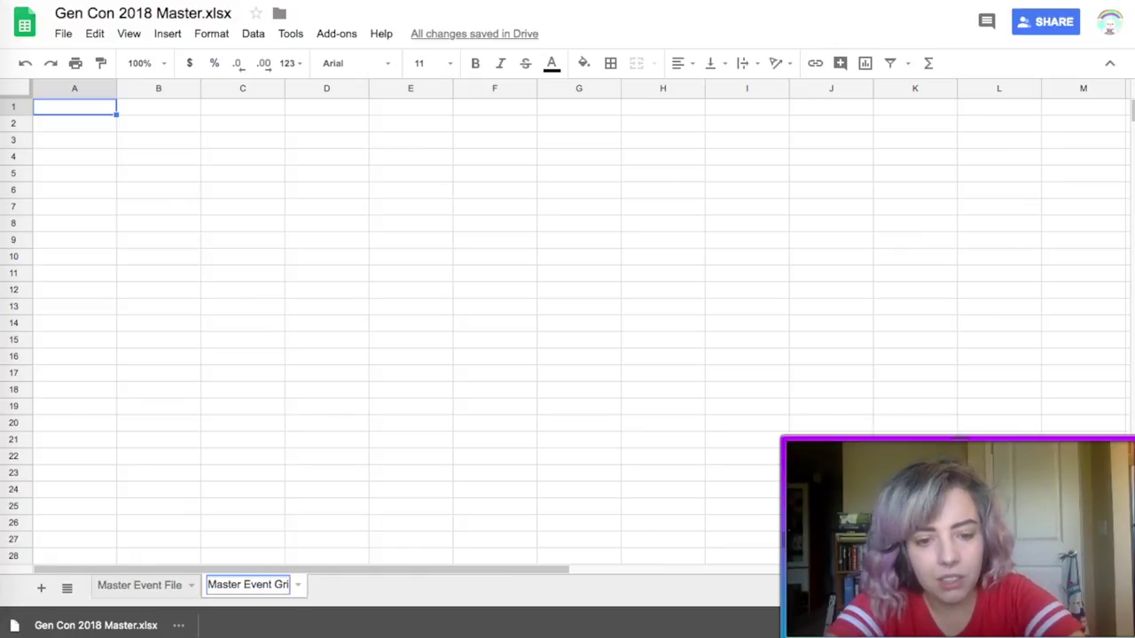
key(BackSpace)
key(BackSpace)
key(BackSpace)
text(Sched)
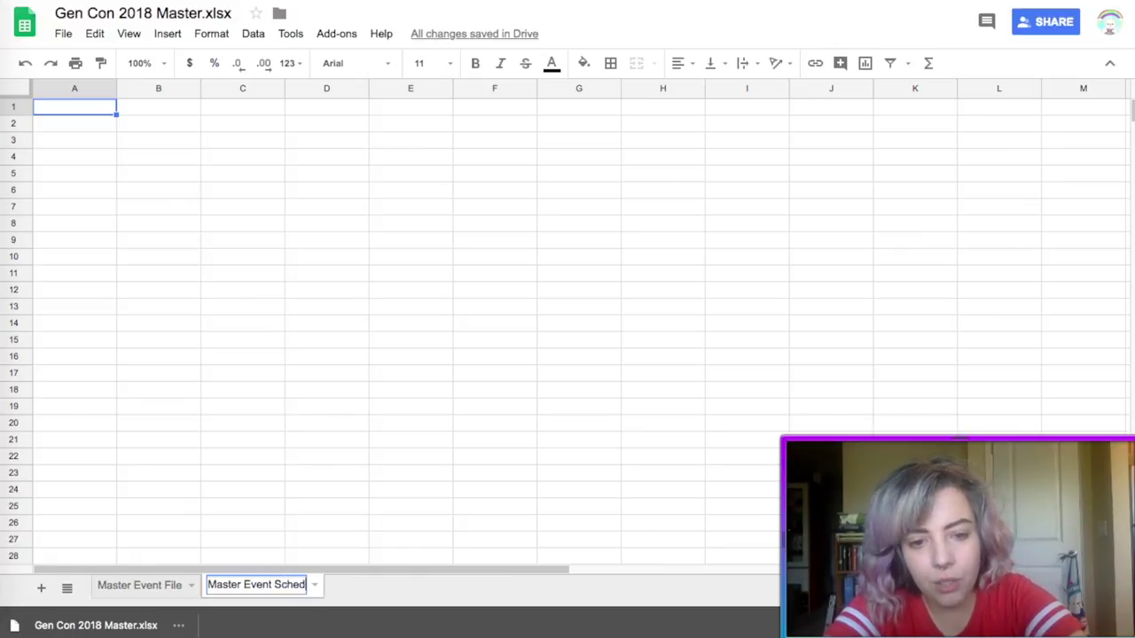
text(ule)
click(316, 388)
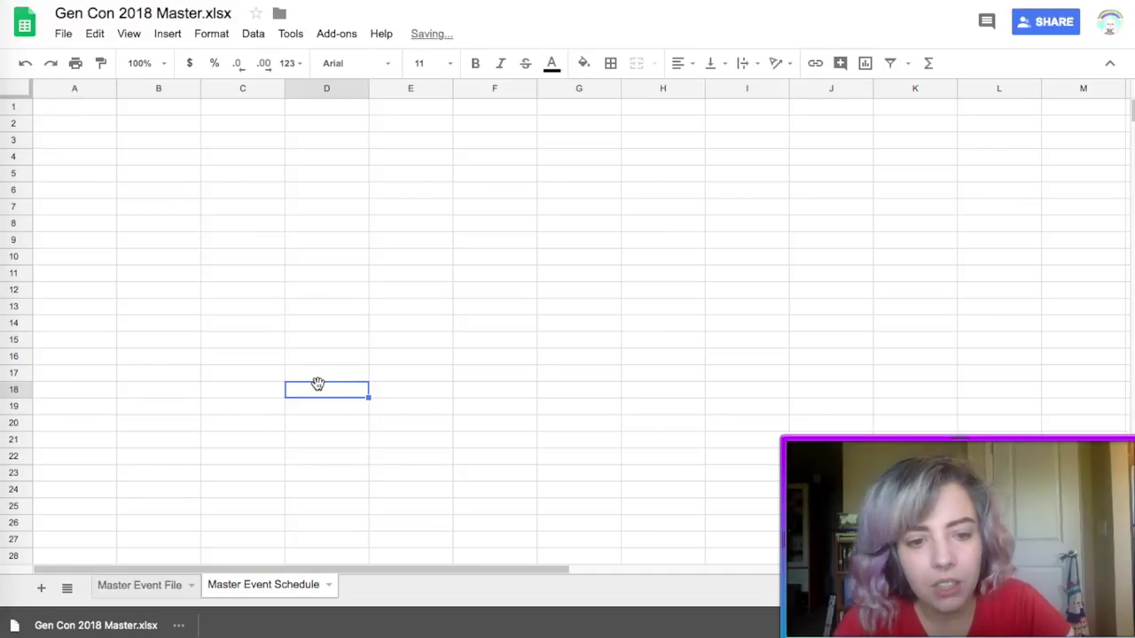
- Fill row 1 of the schedule sheet with the header "Date" in A1 and the six attendees' first names in B1 to G1
click(69, 109)
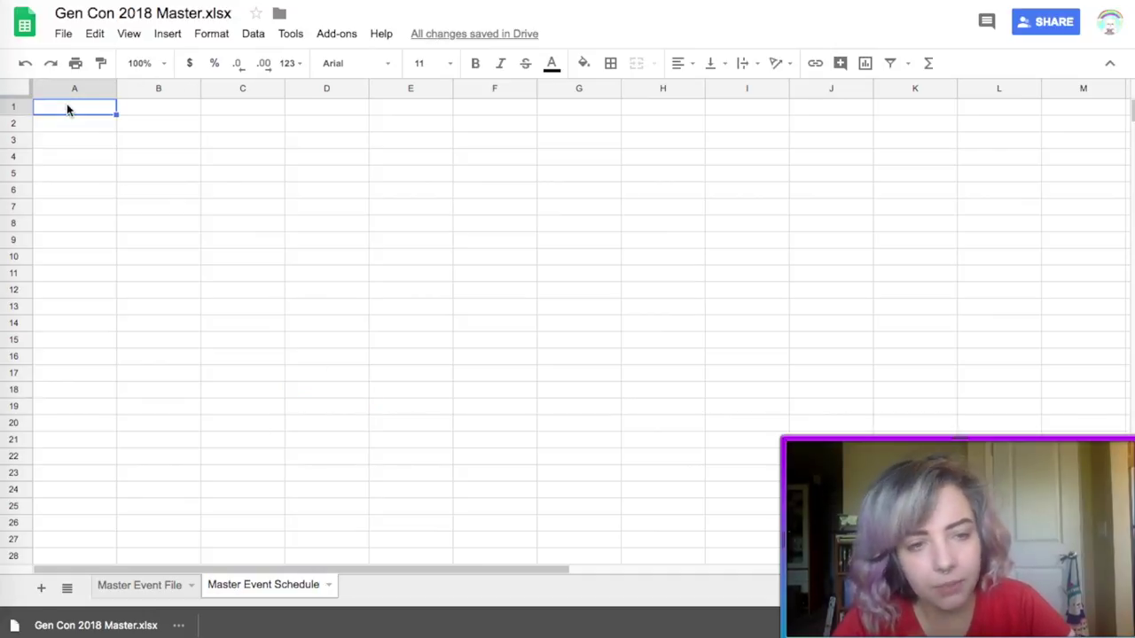
text(Date)
key(Tab)
text(Ne)
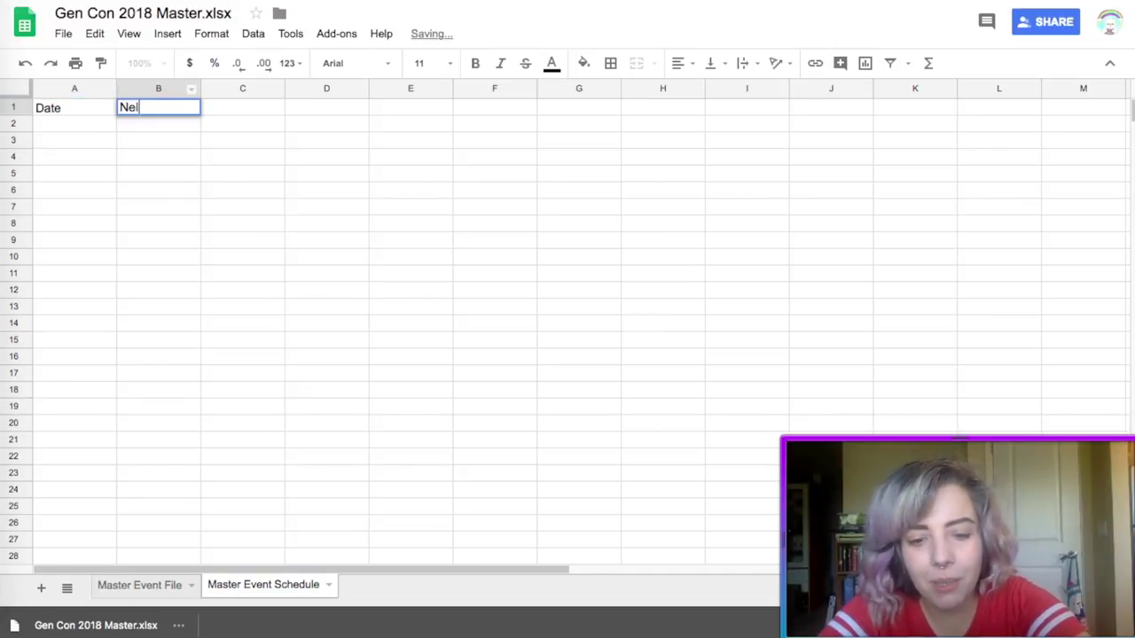
key(Tab)
text(D)
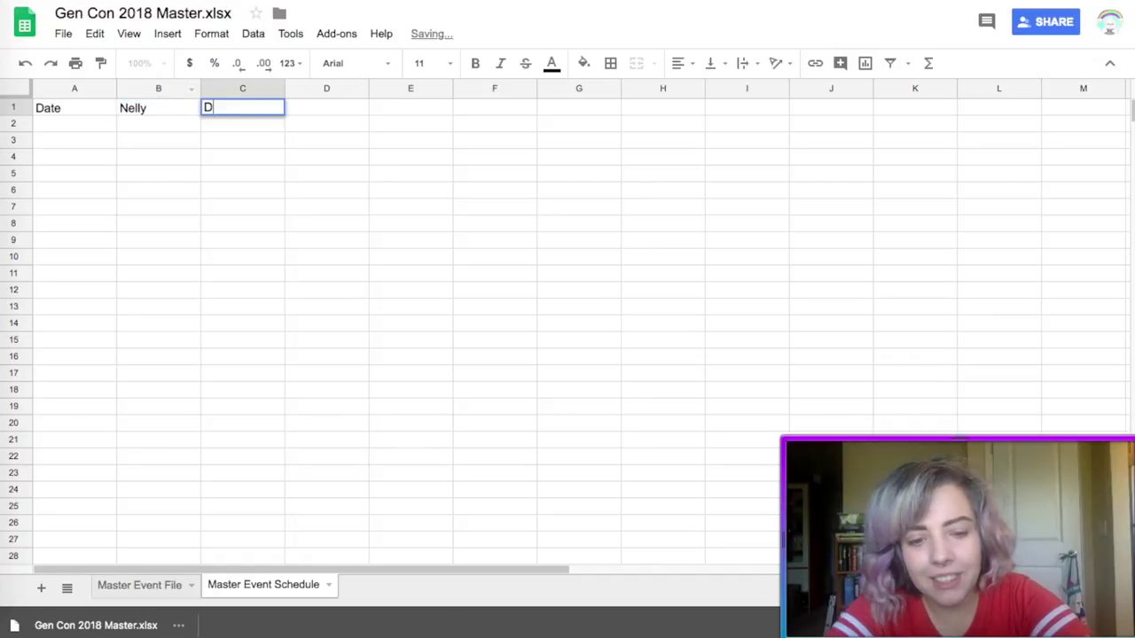
key(Tab)
key(Return)
key(Tab)
text(Tom)
key(Tab)
text(Lid)
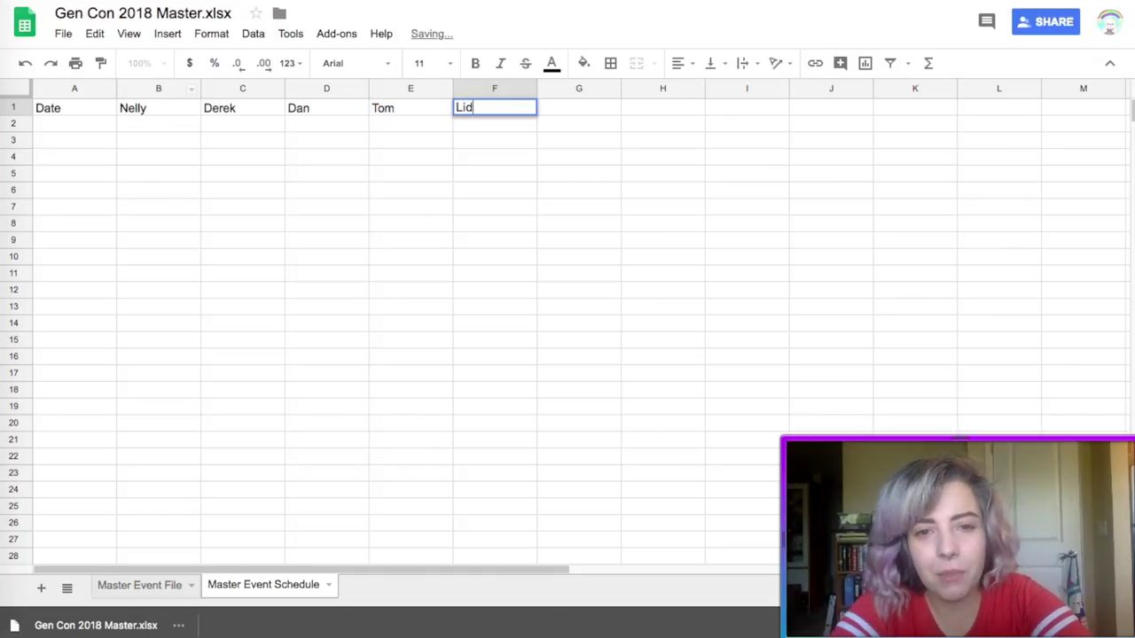
key(Tab)
text(Coutr)
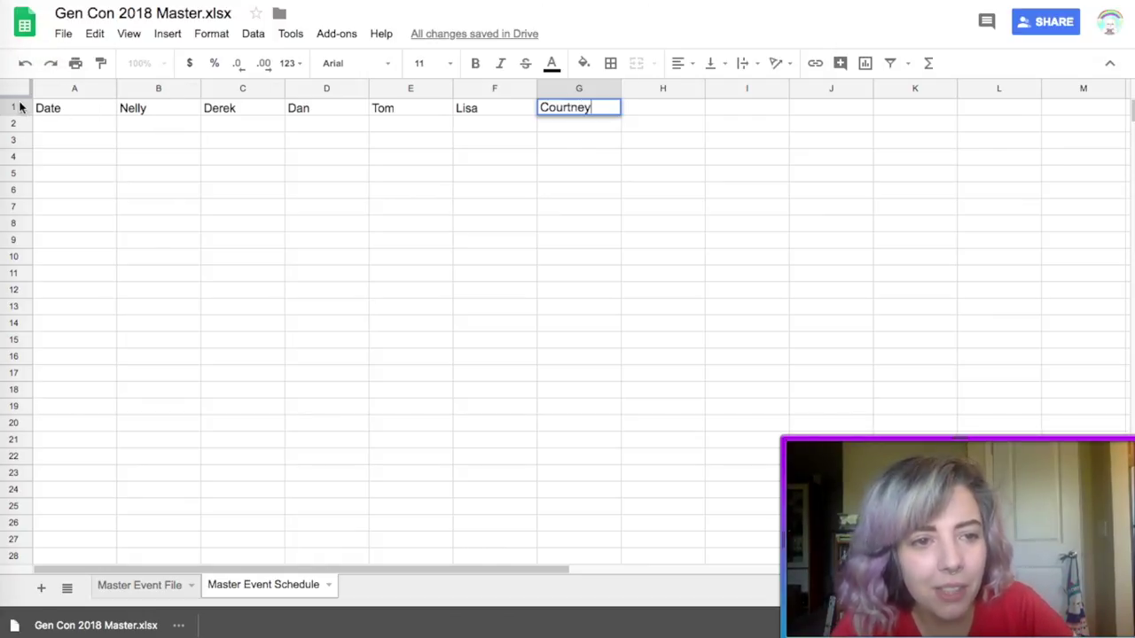
- Resize columns A to G of the schedule sheet to a width of 132 pixels
drag(579, 88, 78, 81)
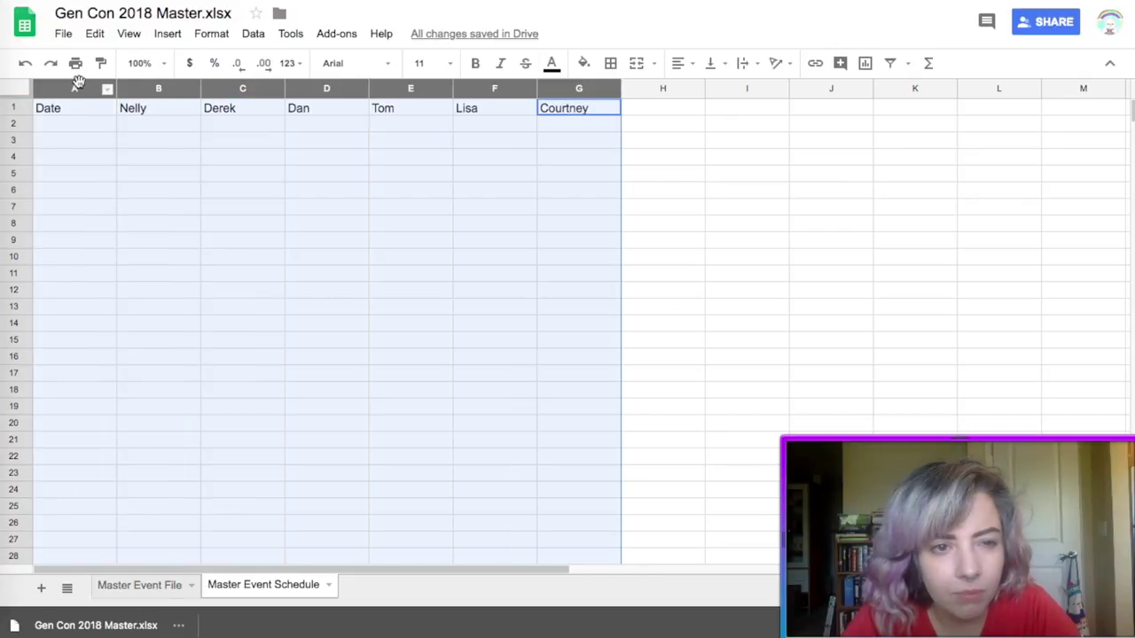
right_click(77, 88)
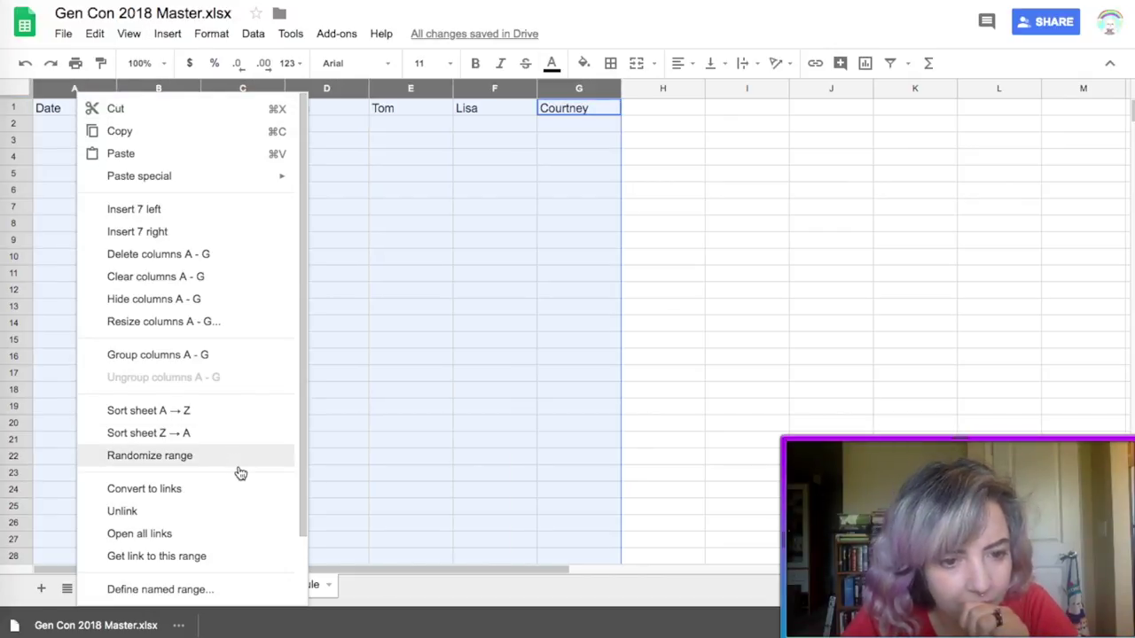
scroll(239, 474, down, 2)
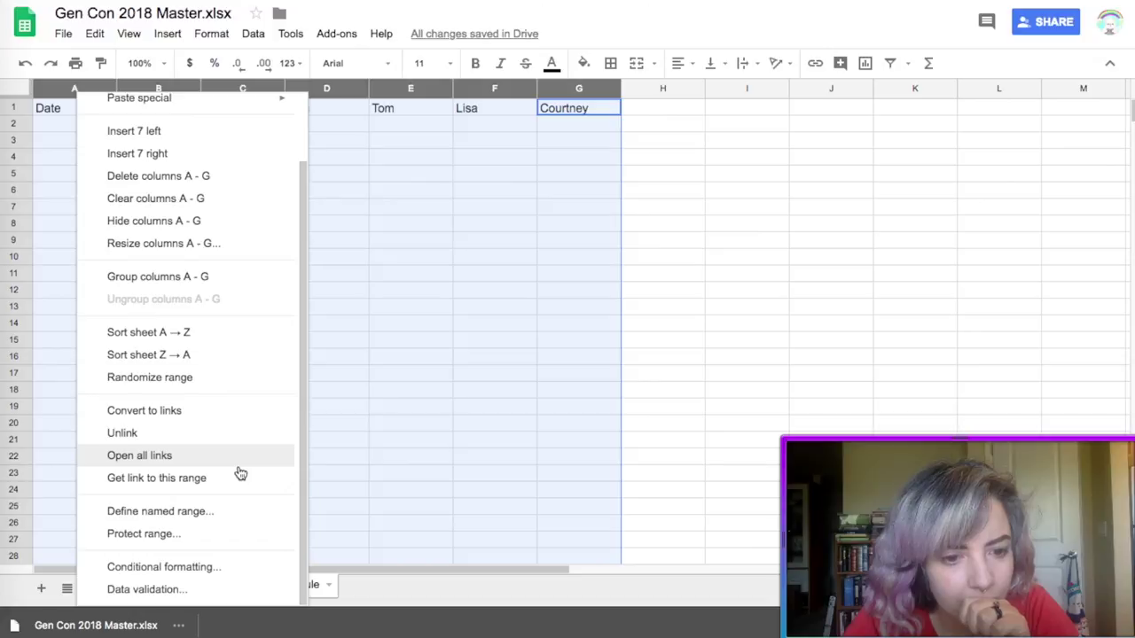
click(164, 244)
text(132)
key(Return)
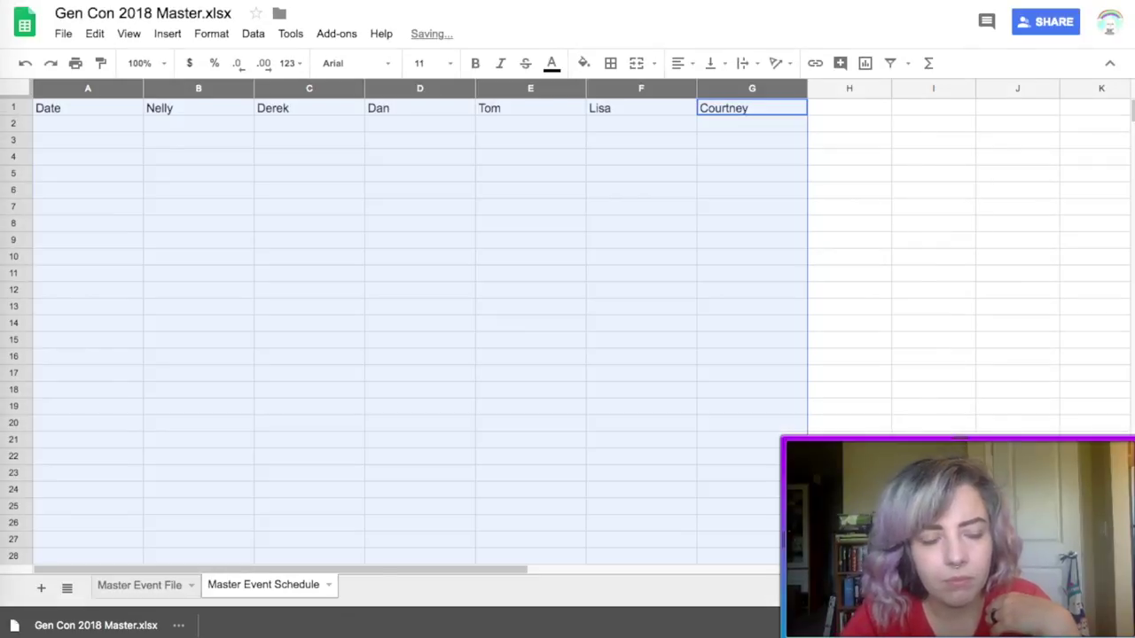
click(561, 282)
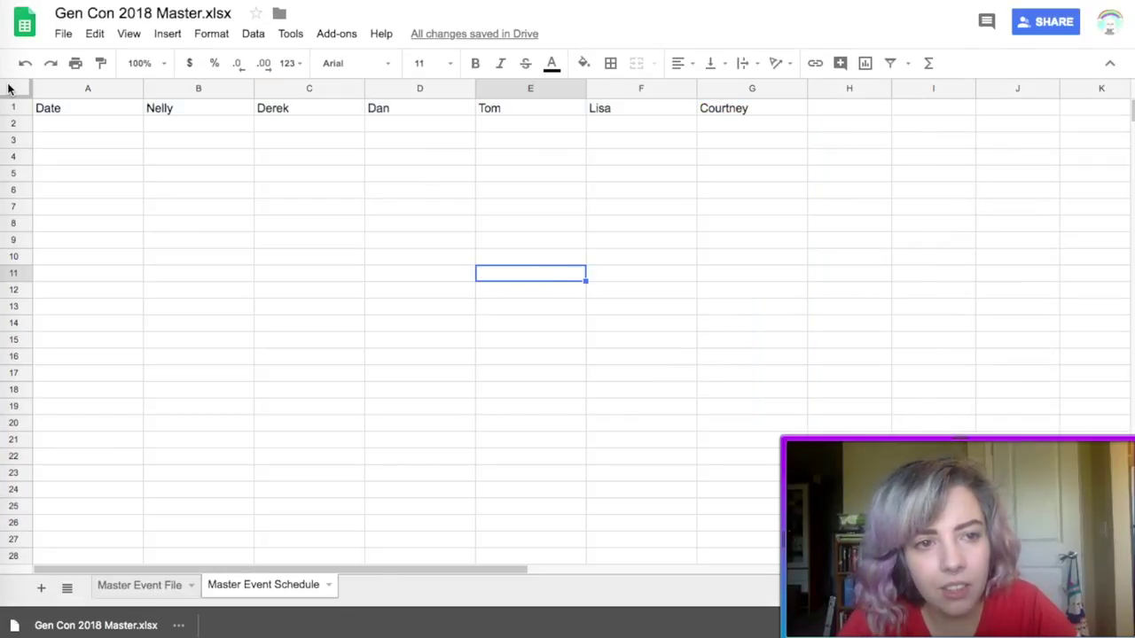
- Clear the Date header from cell A1 of the schedule sheet
click(8, 88)
click(149, 177)
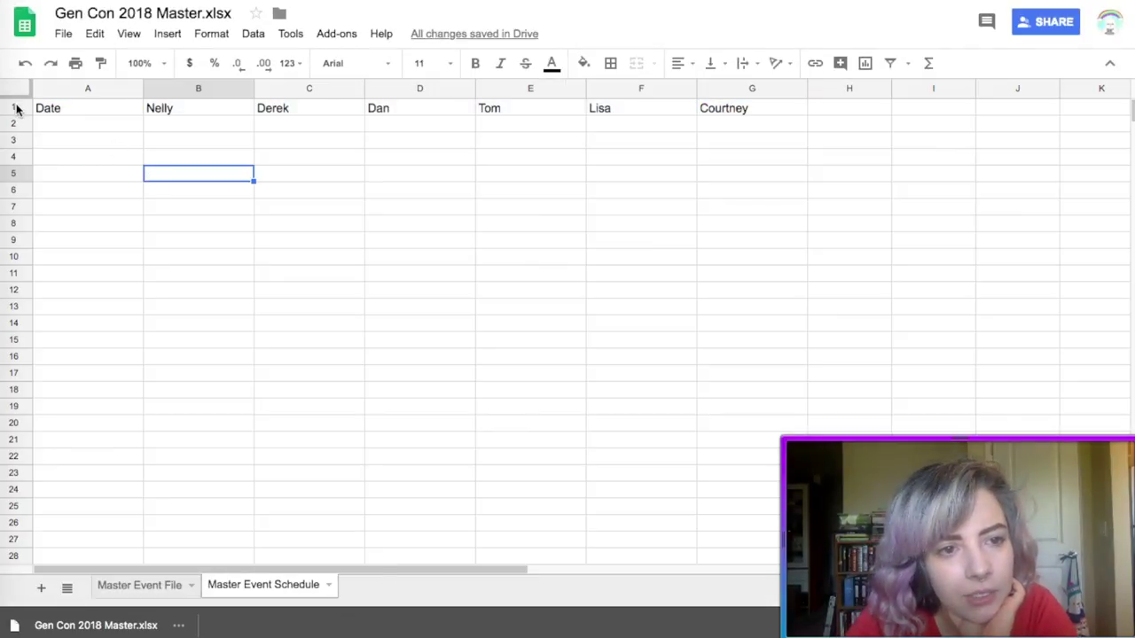
key(ctrl+z)
click(79, 113)
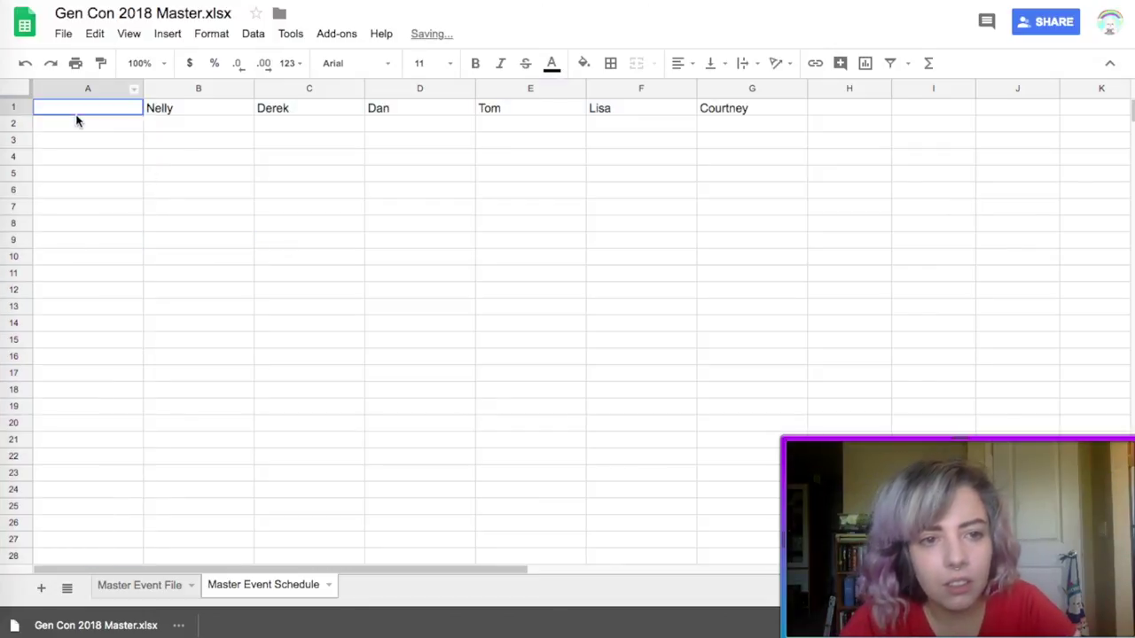
- Enter the header "Date" in A1 and paste the starting time slot "Sat, Jul 28 8 AM" into A2
text(Date)
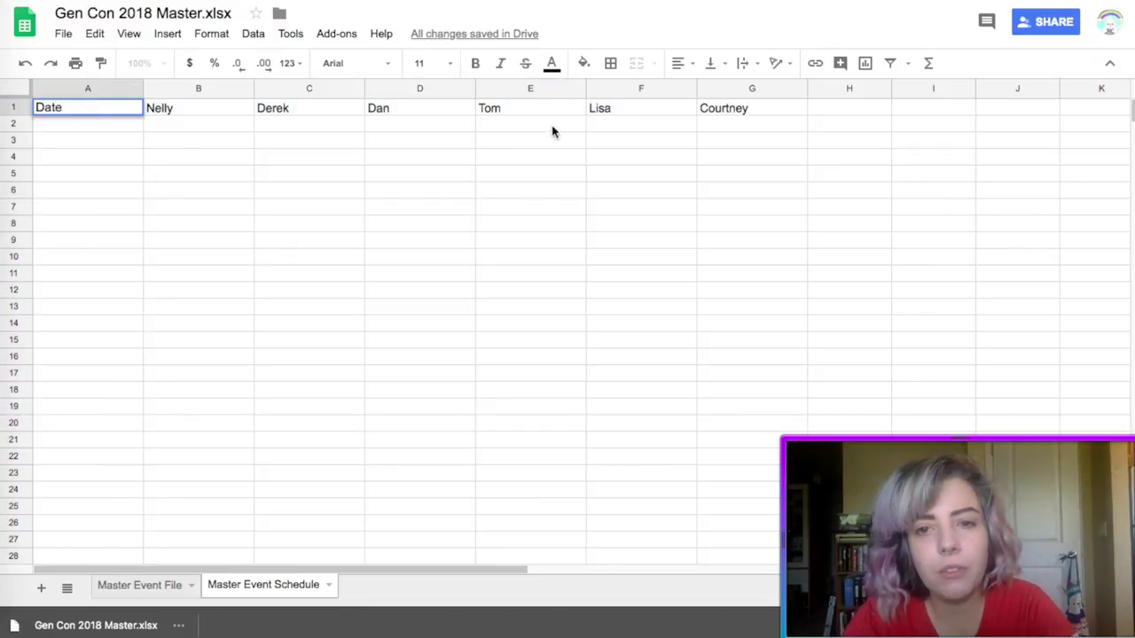
click(359, 241)
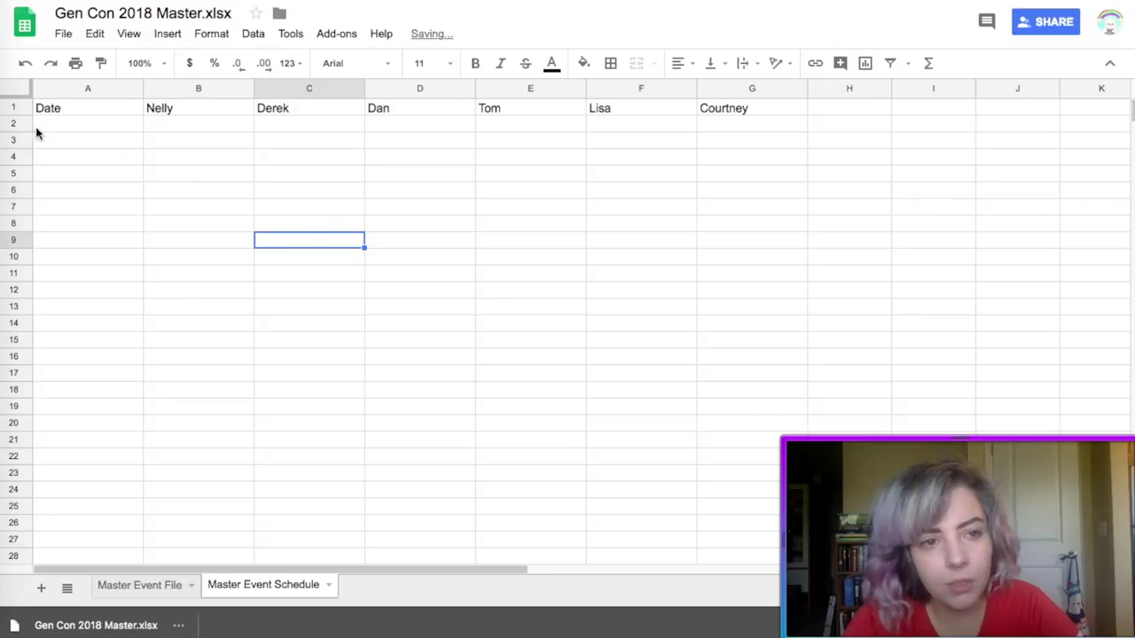
drag(21, 107, 18, 407)
scroll(59, 464, down, 5)
click(216, 323)
scroll(216, 323, up, 5)
click(63, 125)
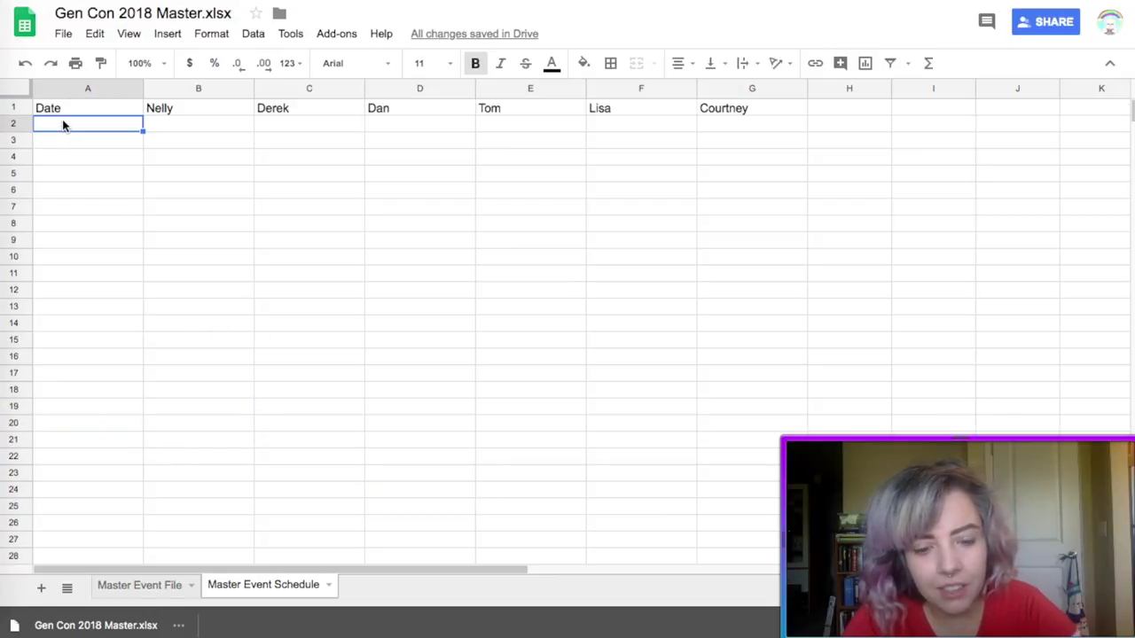
key(ctrl+v)
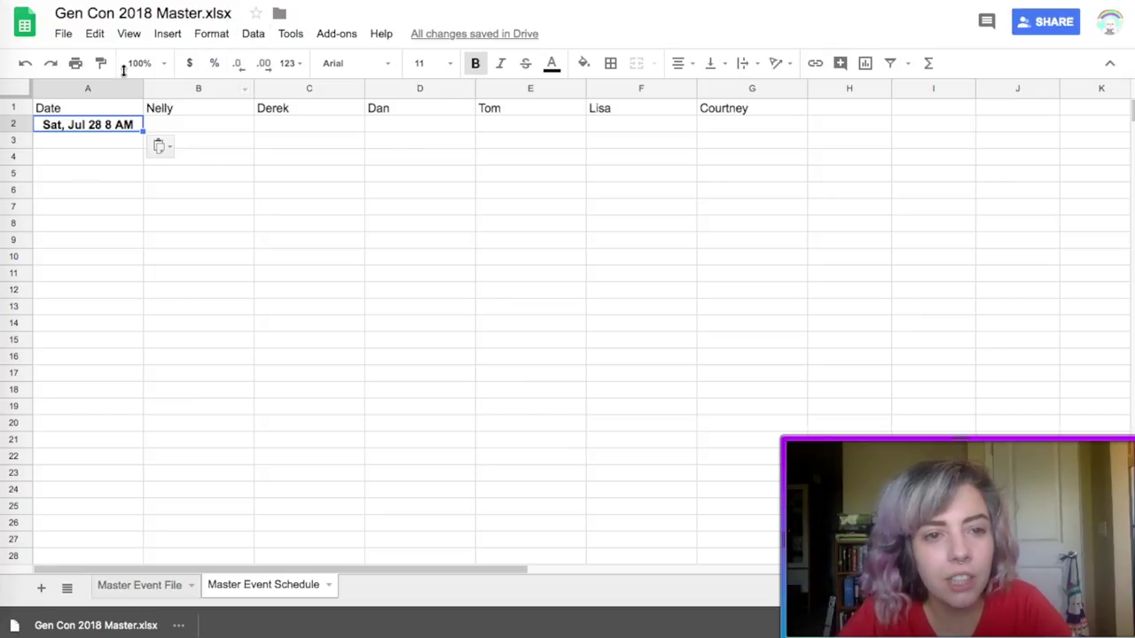
- Paste the time slot into A3 and change its hour so it reads "Sat, Jul 28 9 AM"
click(89, 141)
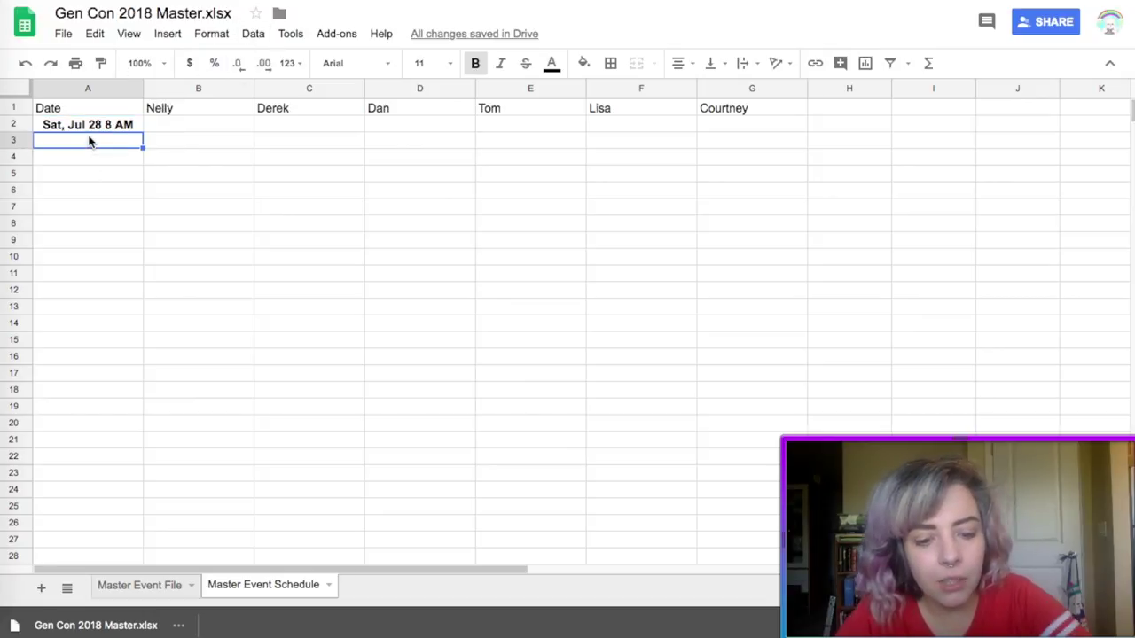
key(ctrl+v)
double_click(115, 143)
key(BackSpace)
text(9)
key(Return)
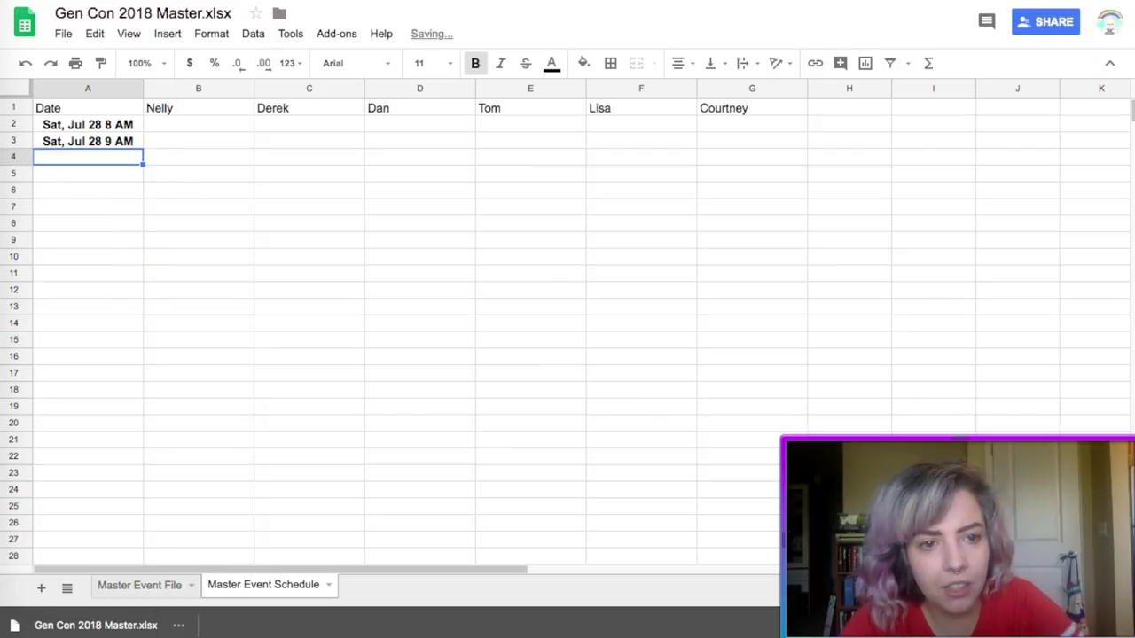
- Apply a custom date and time format of abbreviated weekday, abbreviated month, day, hour and AM/PM to A2:A3
drag(111, 125, 109, 141)
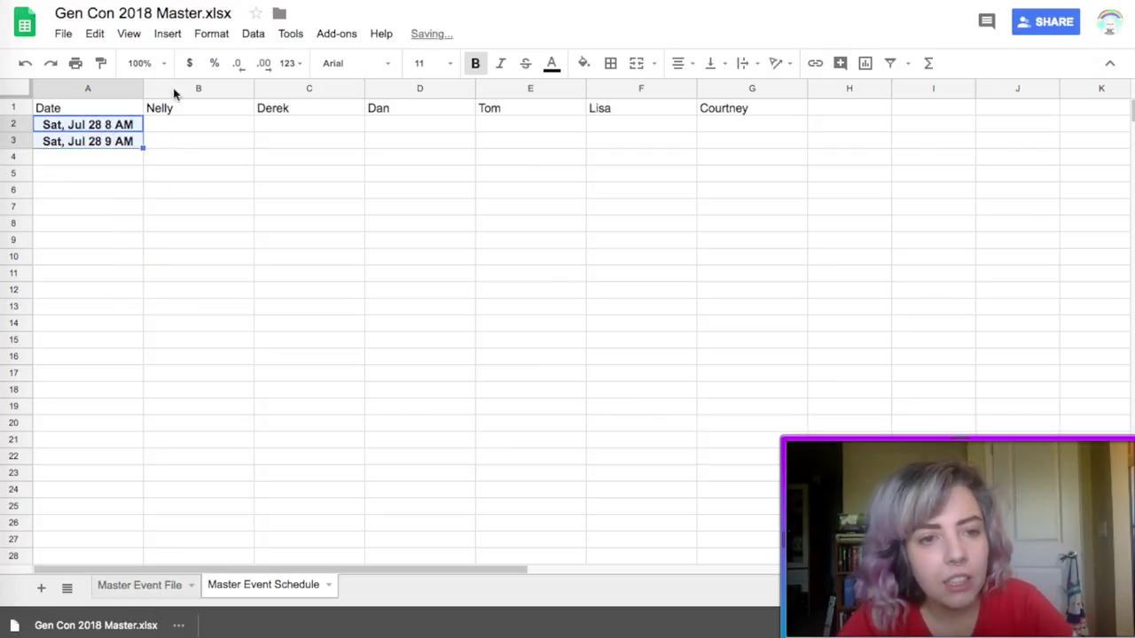
click(301, 68)
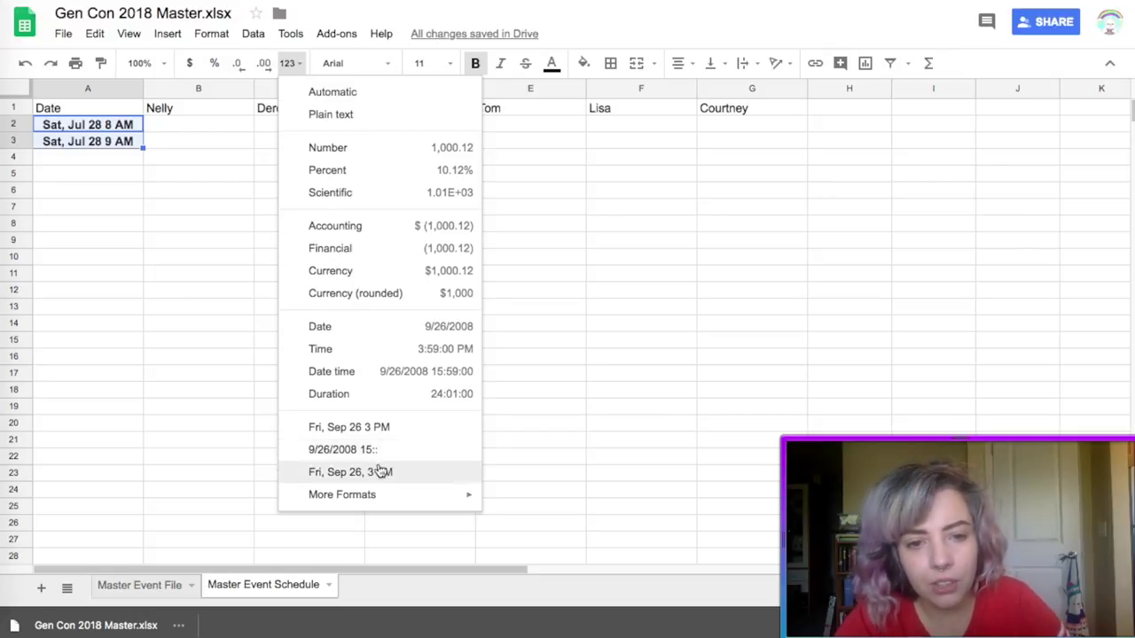
mouse_move(375, 502)
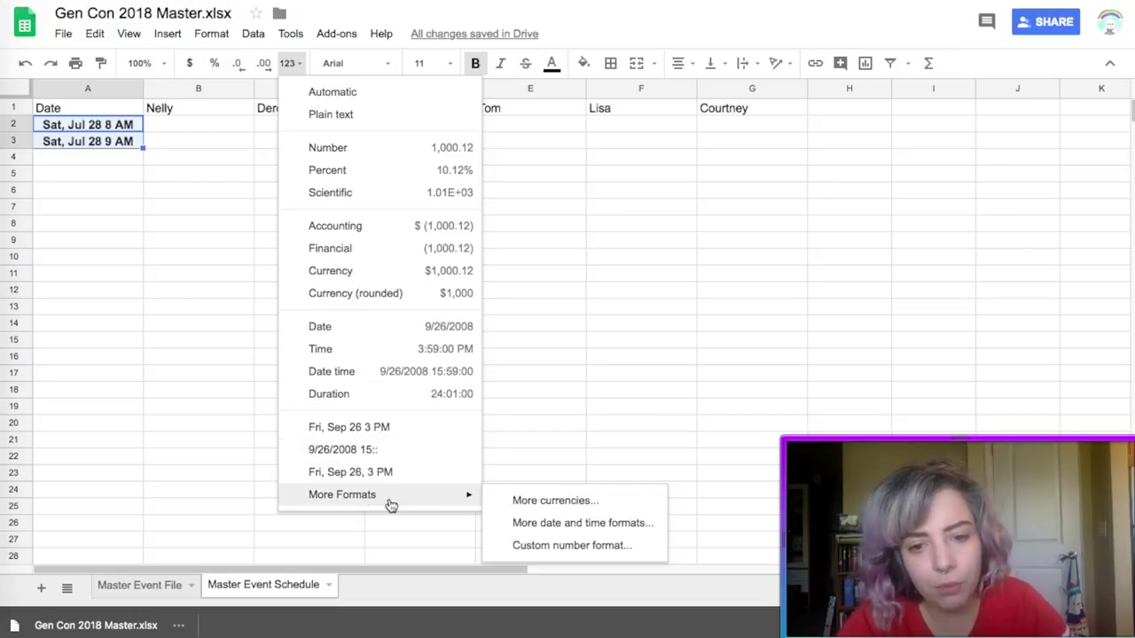
click(583, 523)
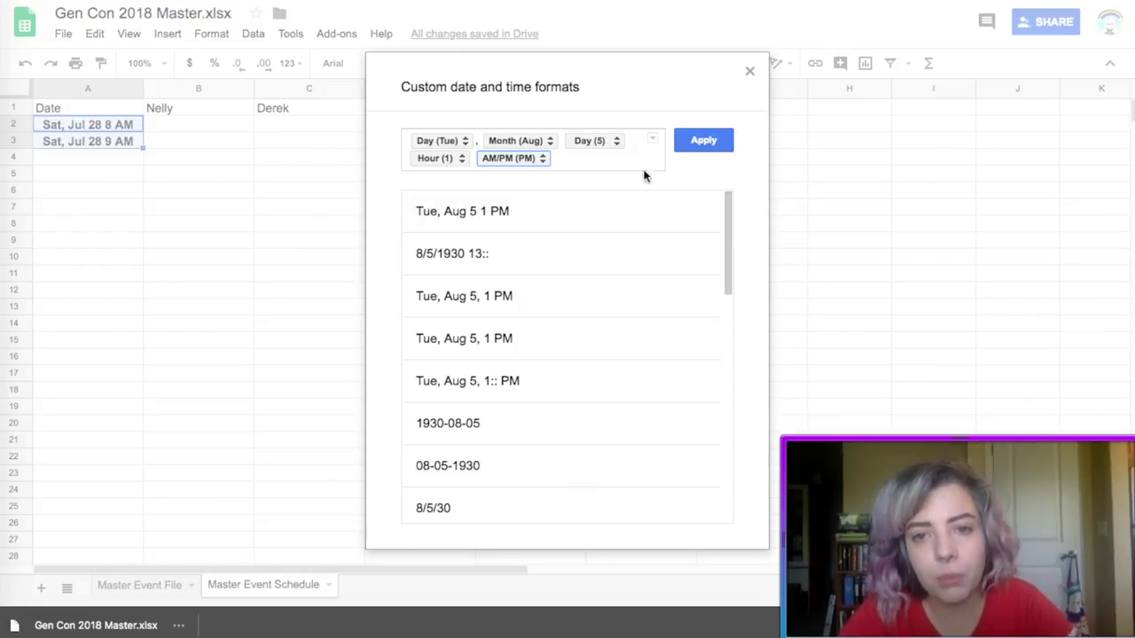
click(691, 146)
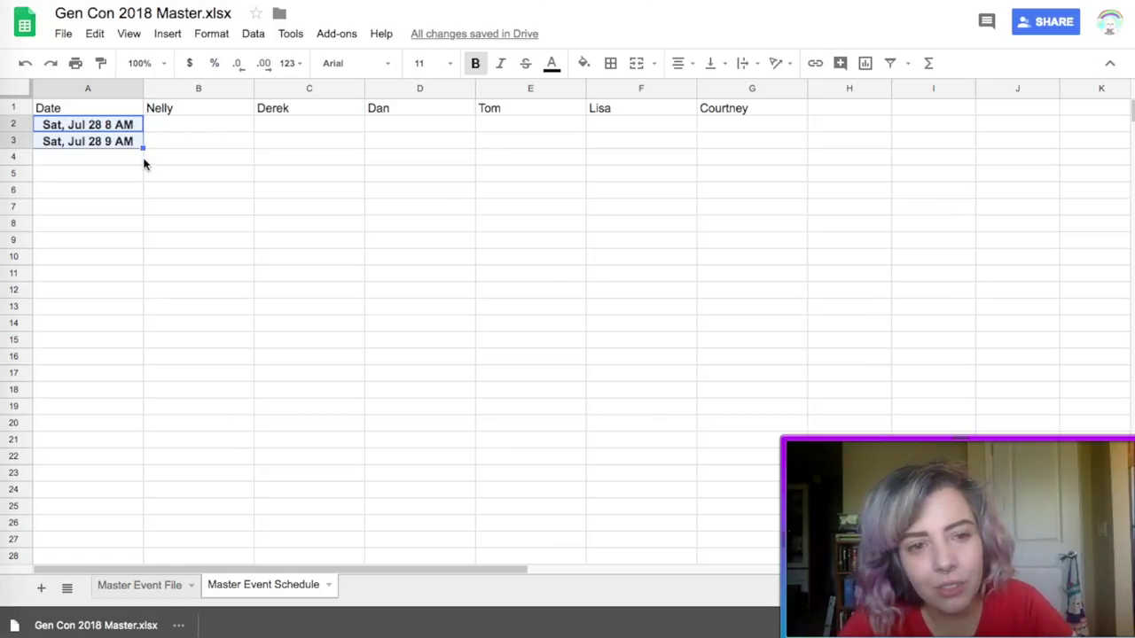
- Extend the hourly series from A2:A3 down column A to row 228, ending at Mon, Aug 6 6 PM
drag(142, 148, 102, 541)
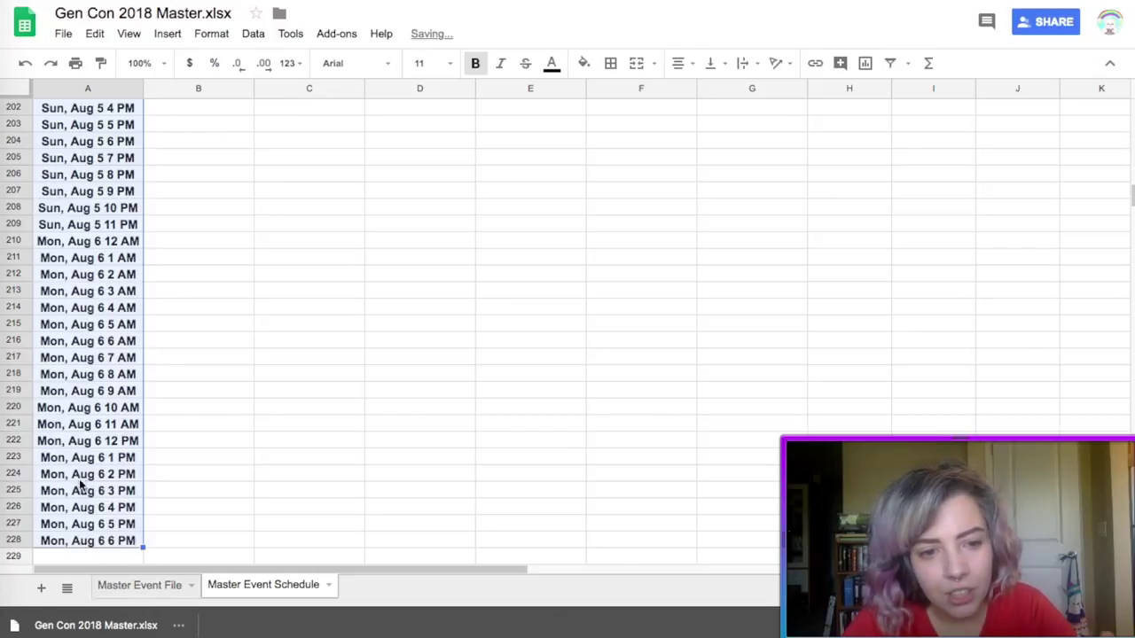
scroll(77, 465, up, 20)
scroll(78, 470, up, 20)
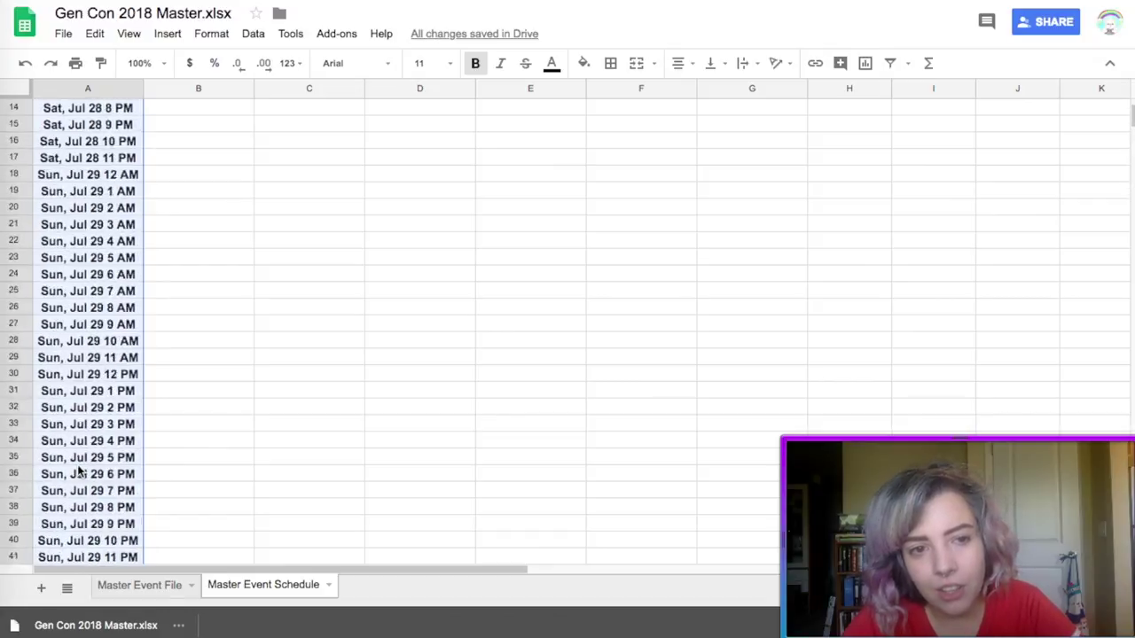
- Set the height of rows 1 to 233 to 50 pixels
click(203, 208)
drag(16, 108, 14, 550)
right_click(14, 288)
click(93, 515)
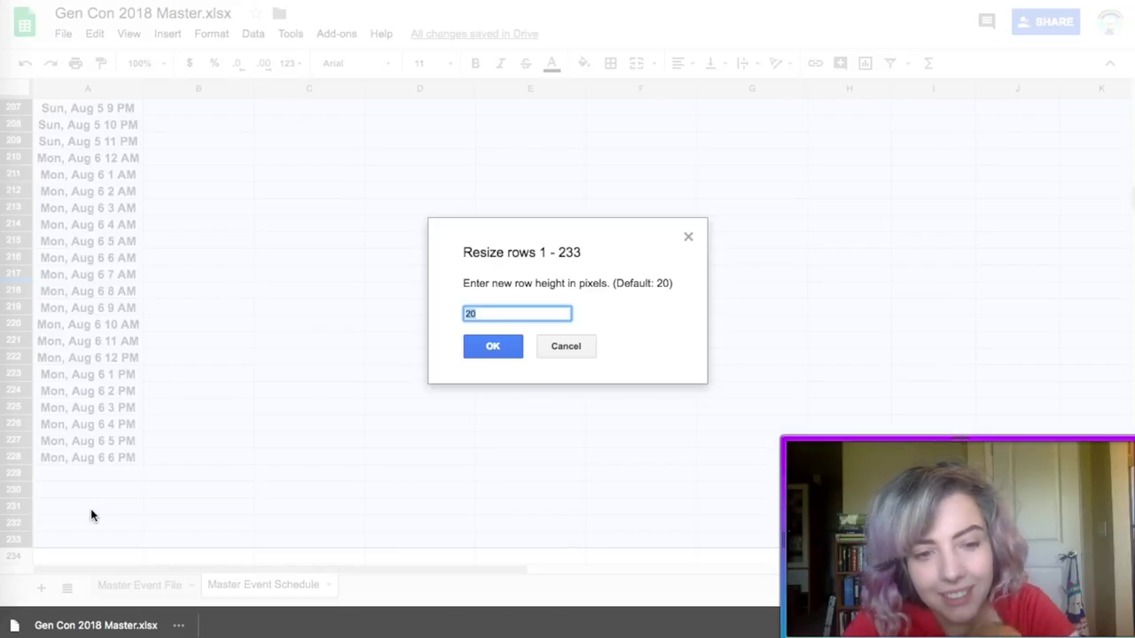
text(5)
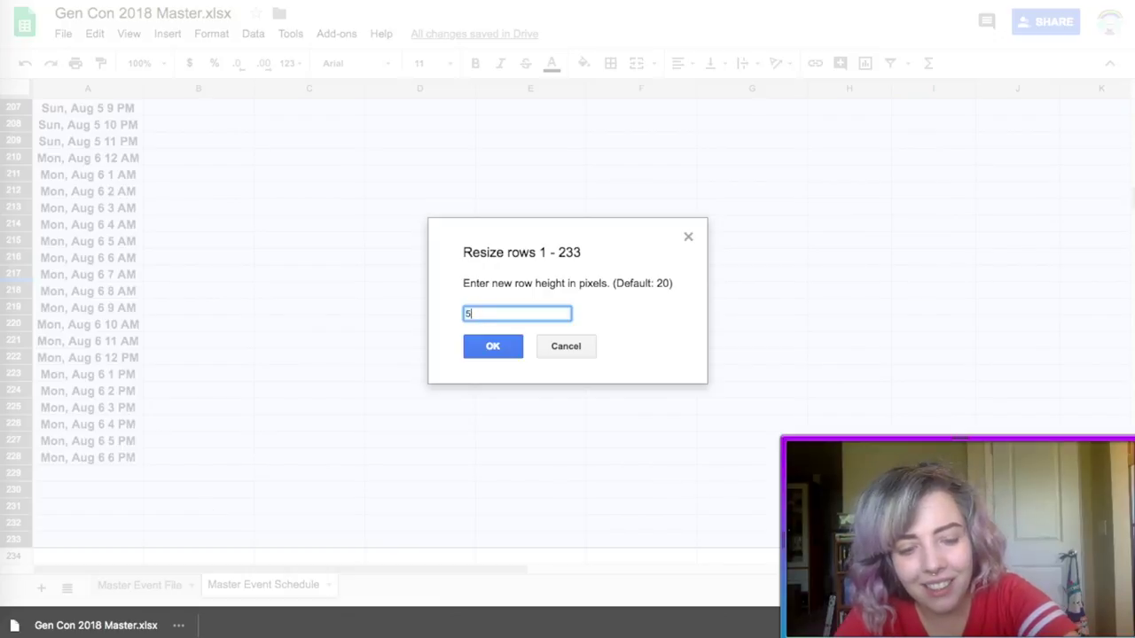
key(Return)
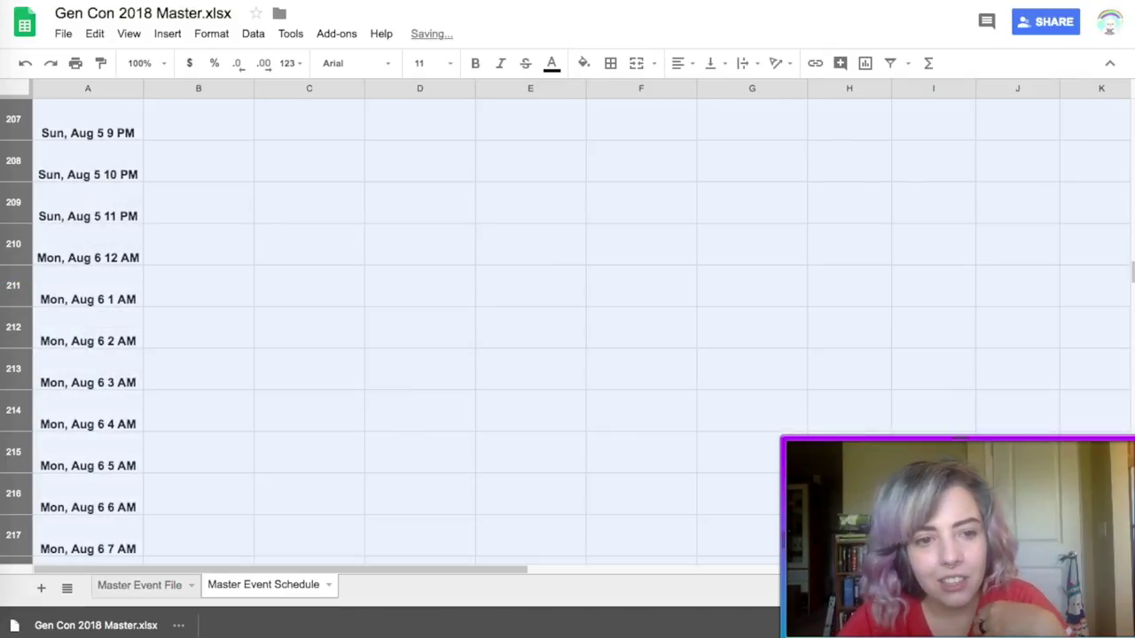
- Align all cells of the schedule sheet to the vertical middle and center them horizontally
click(347, 464)
key(ctrl+a)
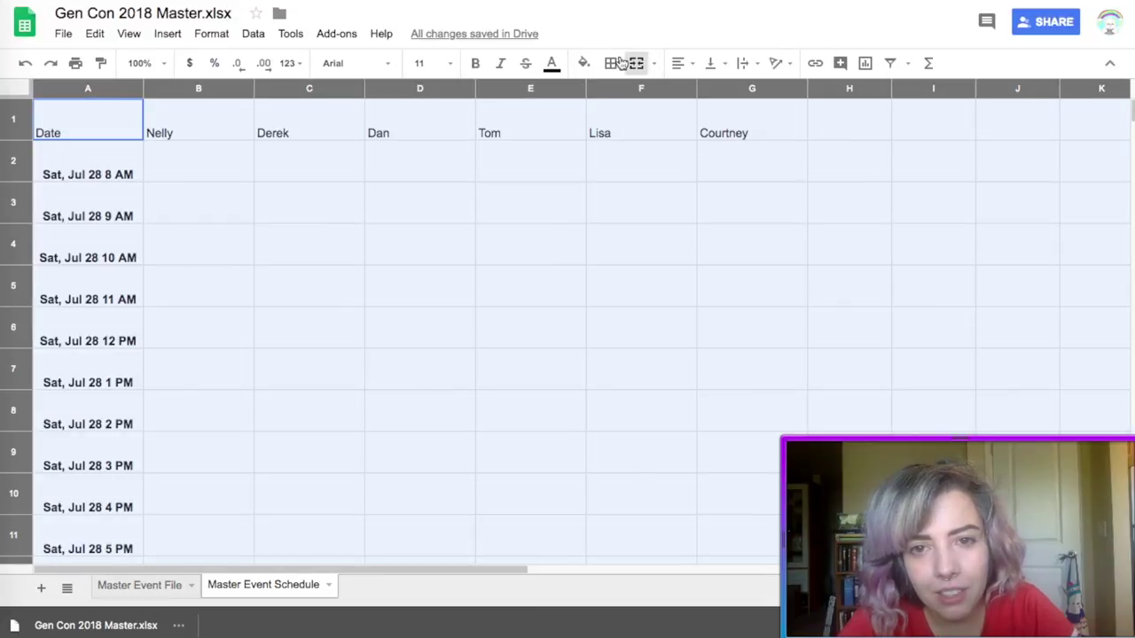
click(711, 64)
click(738, 92)
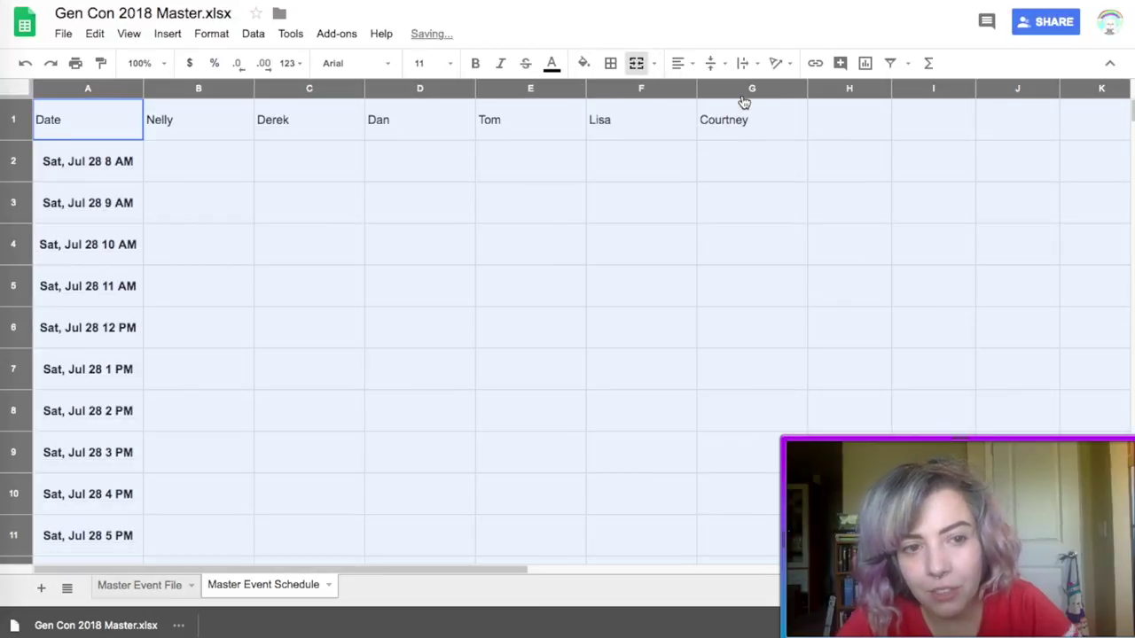
click(683, 64)
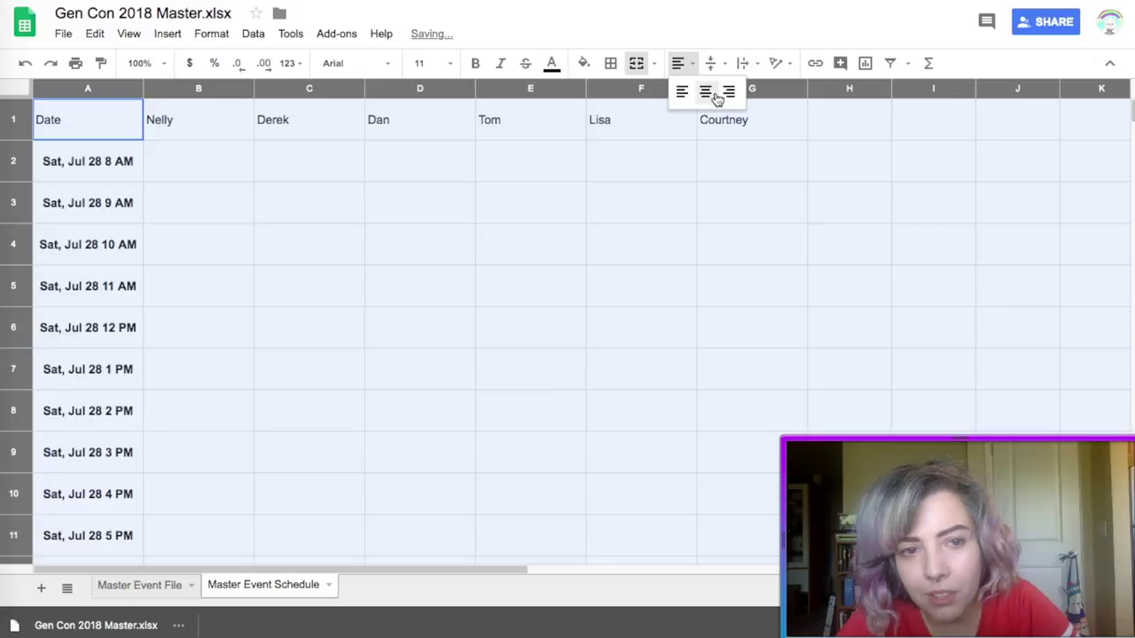
click(708, 93)
click(317, 202)
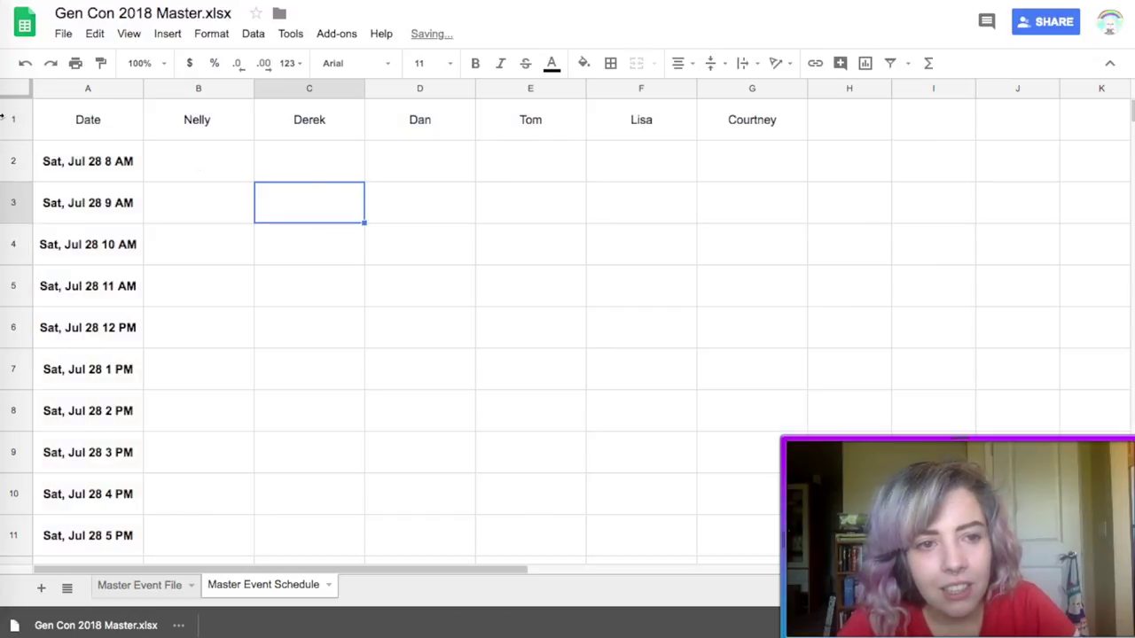
- Make header row 1 bold and freeze it
click(14, 119)
click(474, 63)
click(130, 34)
mouse_move(203, 63)
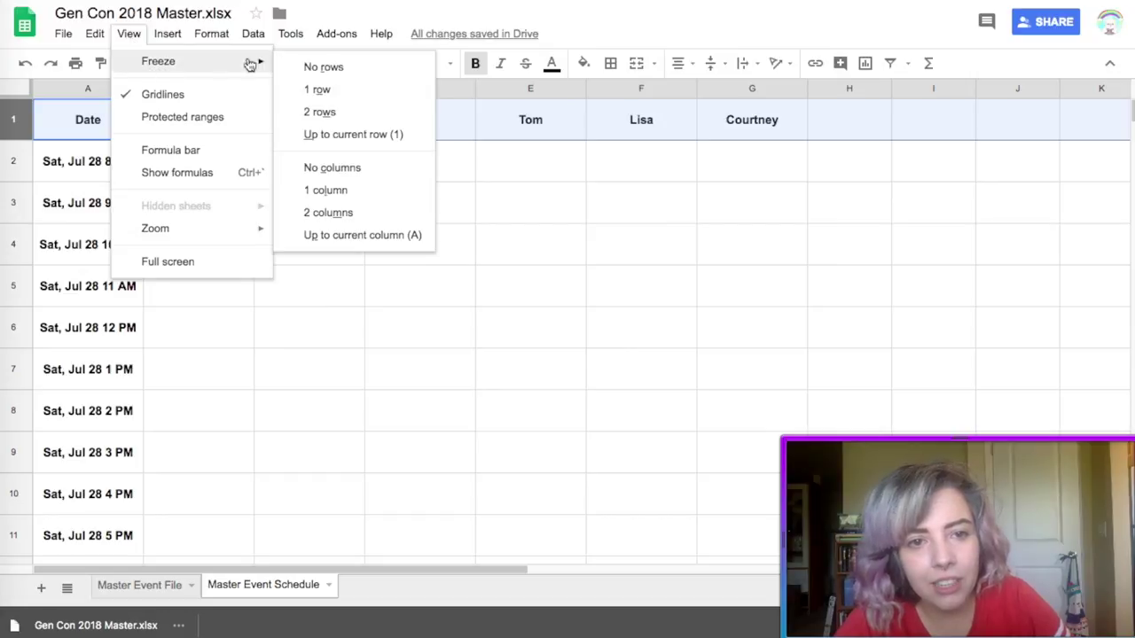
click(317, 89)
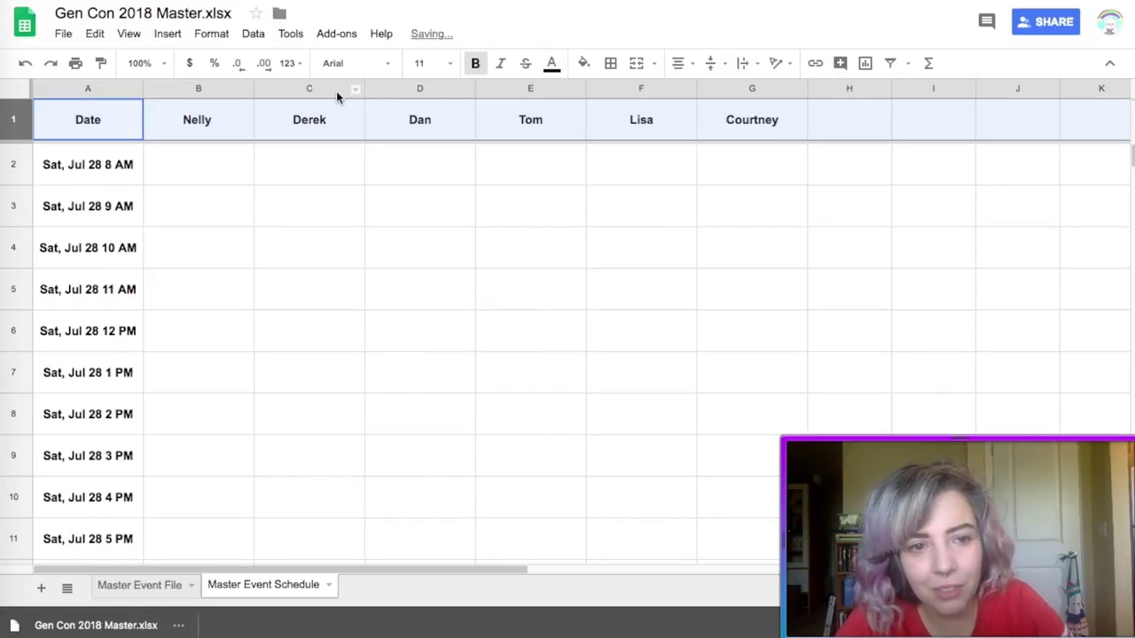
- Freeze date column A of the schedule sheet
click(84, 84)
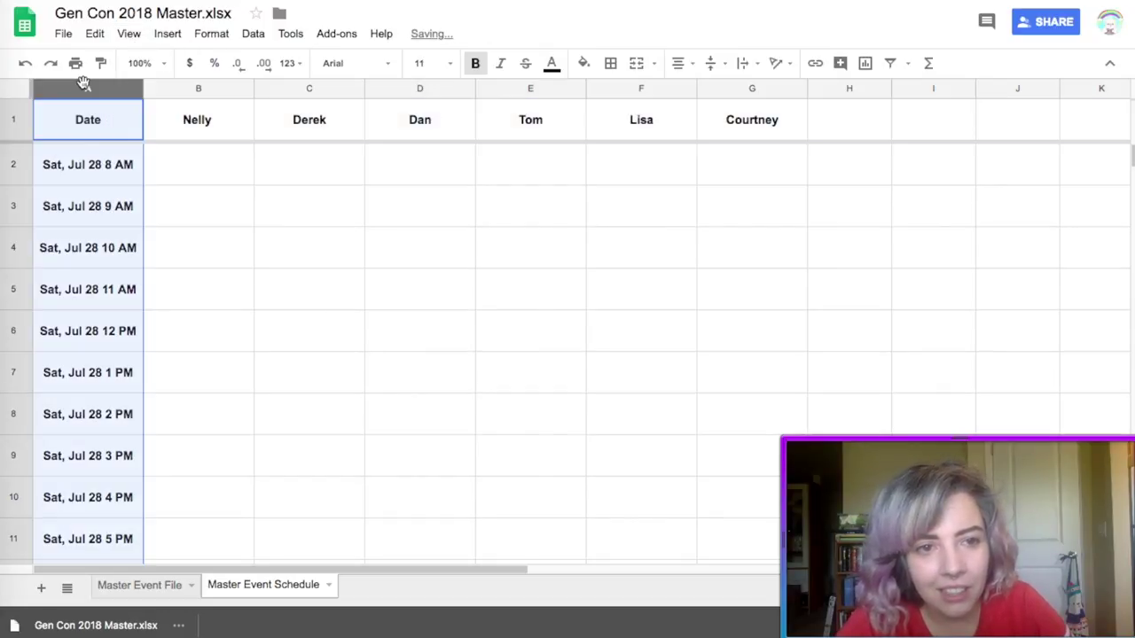
click(203, 38)
click(129, 36)
mouse_move(157, 61)
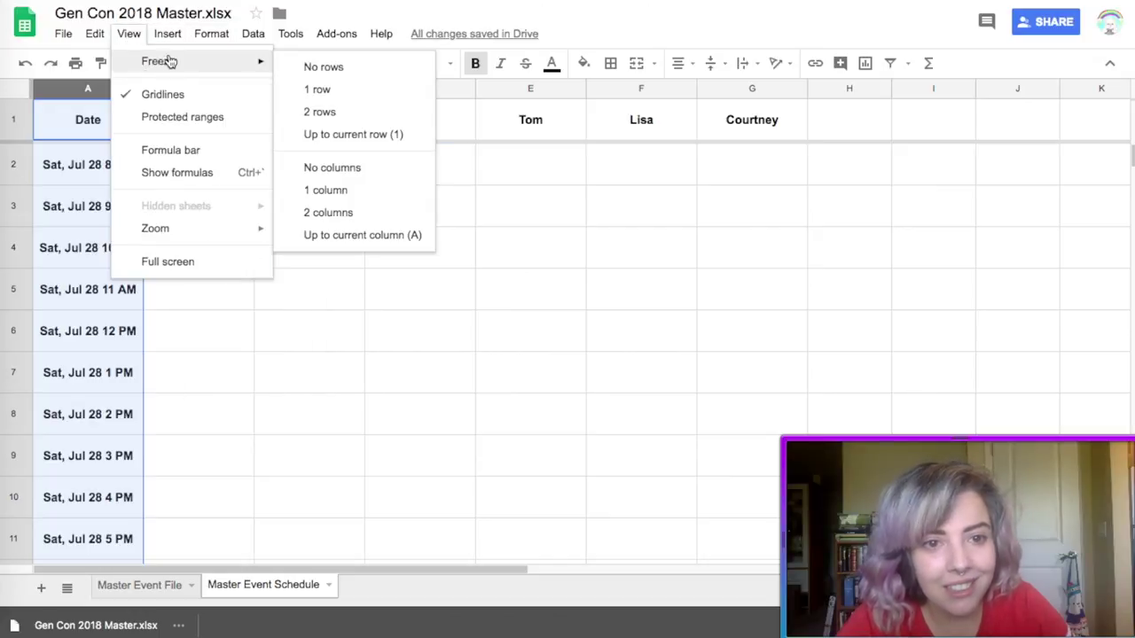
click(362, 190)
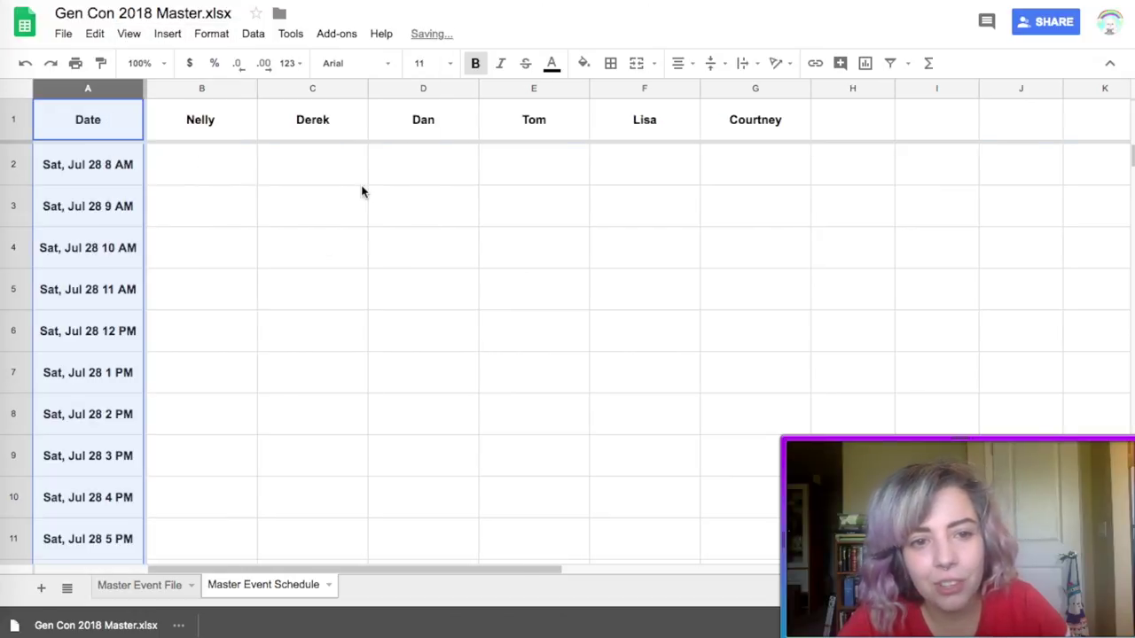
- Examine how the frozen header row and date column behave while moving through the schedule sheet
click(337, 264)
scroll(337, 265, right, 5)
scroll(337, 265, left, 5)
scroll(337, 265, down, 10)
scroll(337, 261, up, 10)
scroll(336, 262, down, 10)
scroll(336, 261, up, 10)
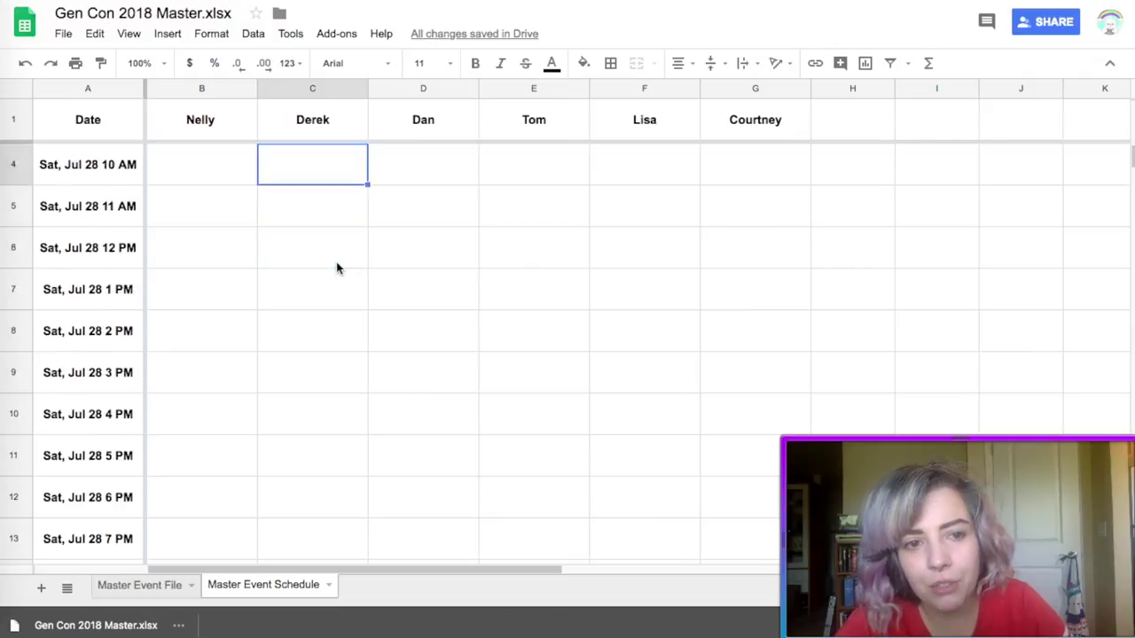
scroll(336, 267, up, 1)
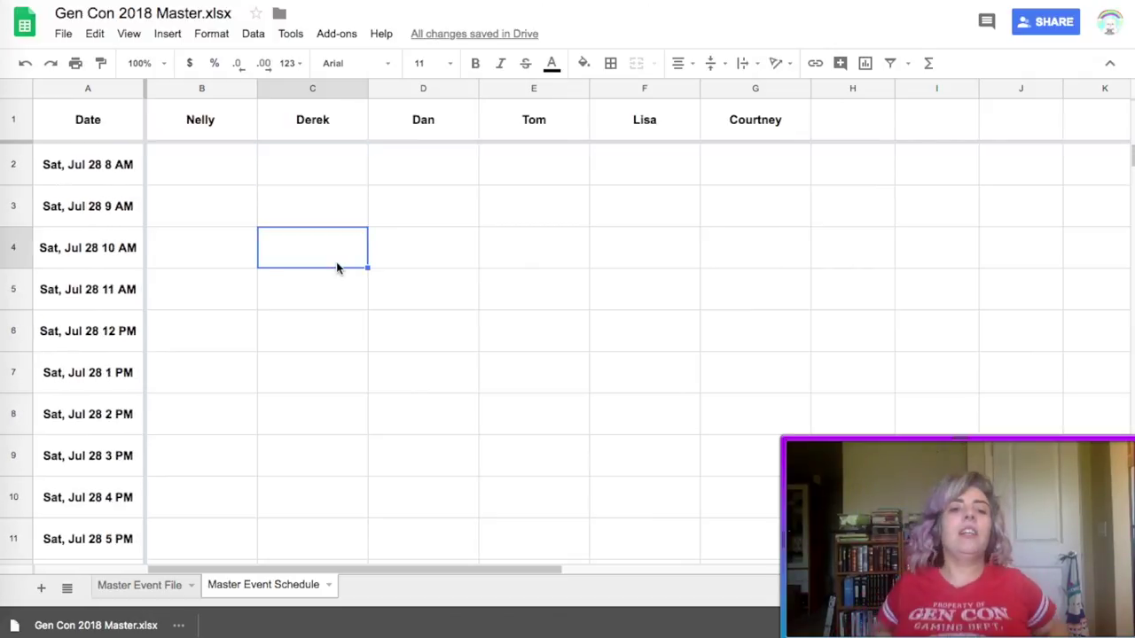
- Fill header cell B1 with magenta and header cell C1 with cyan
click(204, 115)
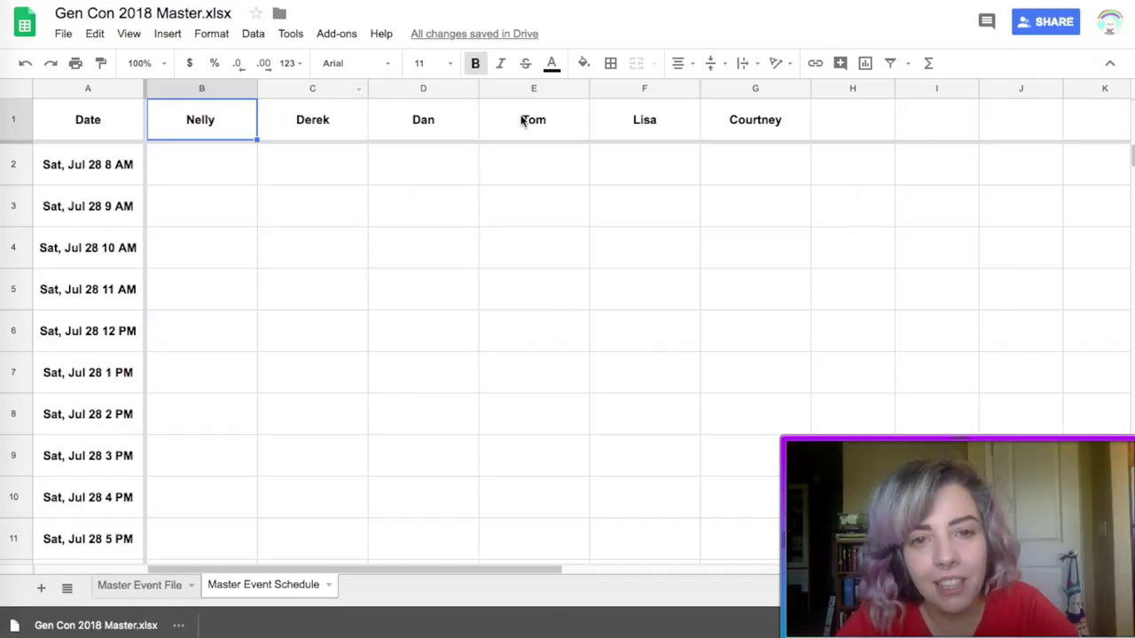
click(584, 63)
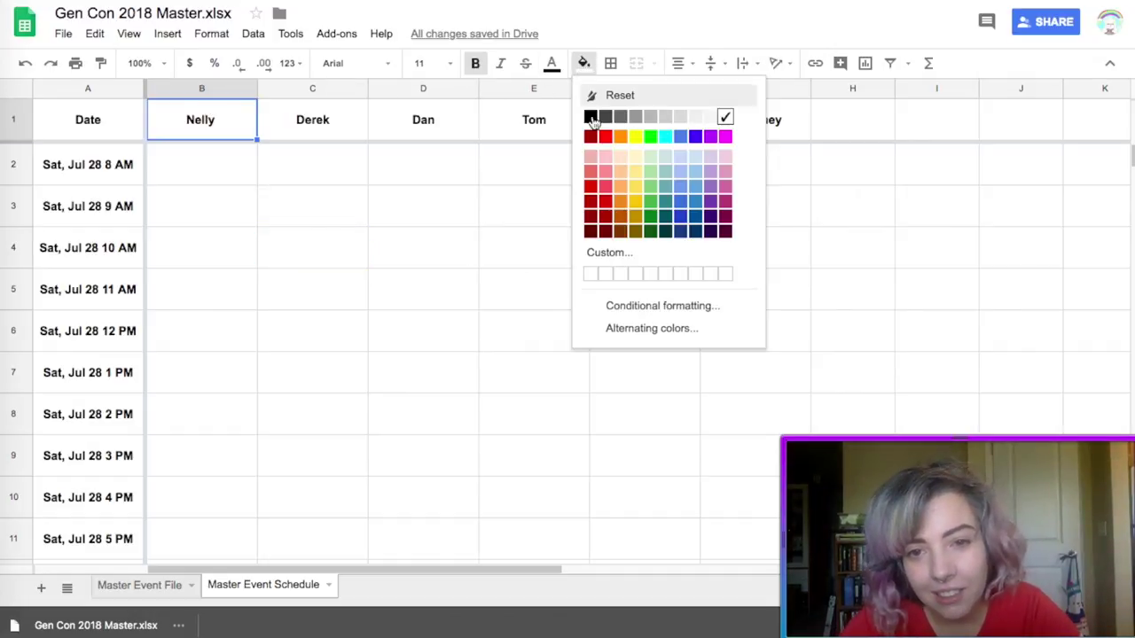
click(725, 136)
click(337, 131)
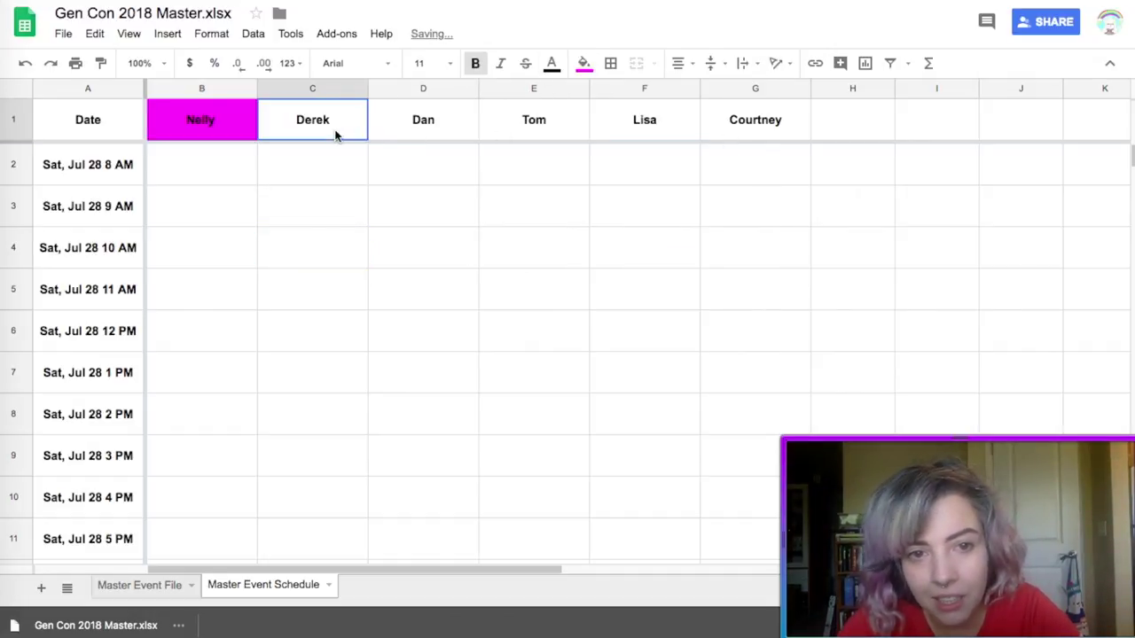
click(584, 63)
click(665, 137)
- Fill header cell D1 with yellow and header cell E1 with green
click(459, 125)
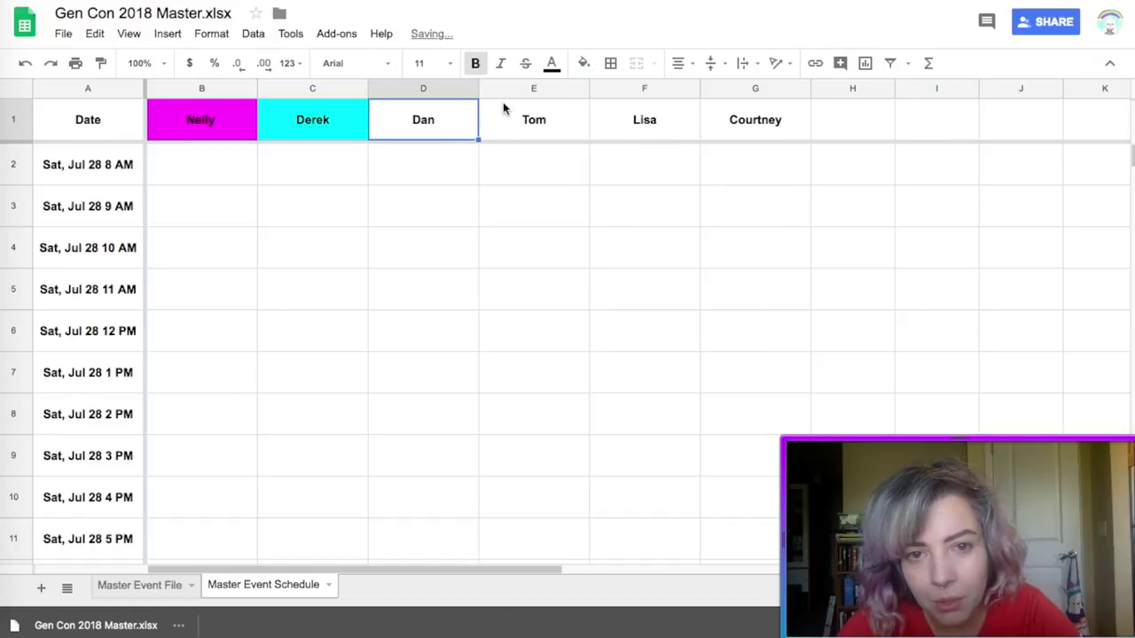
click(584, 63)
click(635, 137)
click(527, 115)
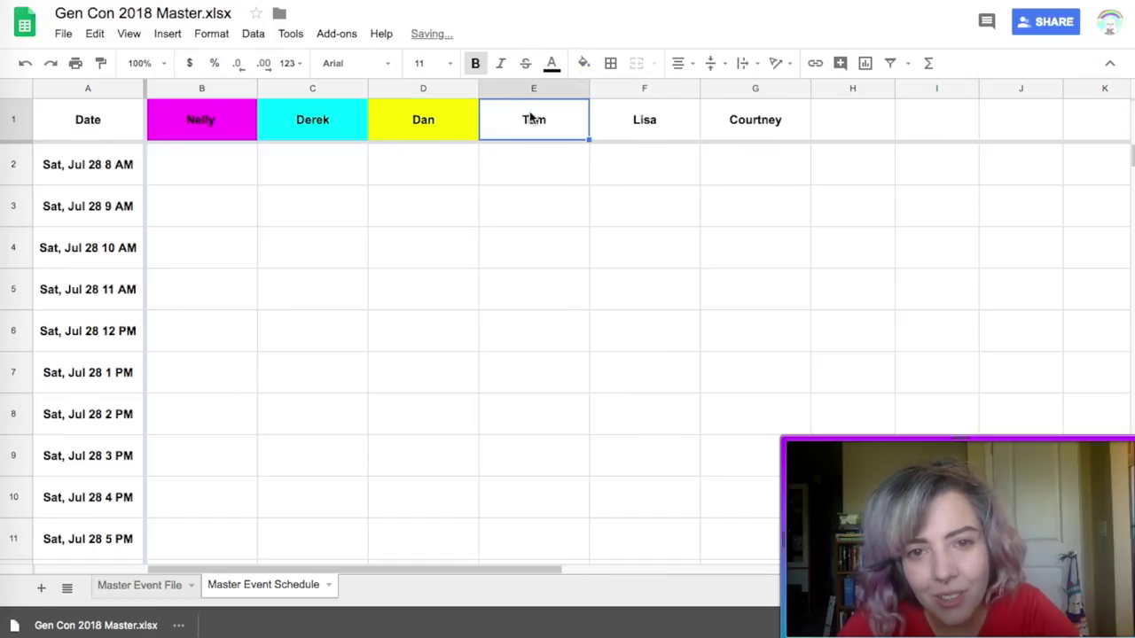
click(583, 63)
click(653, 137)
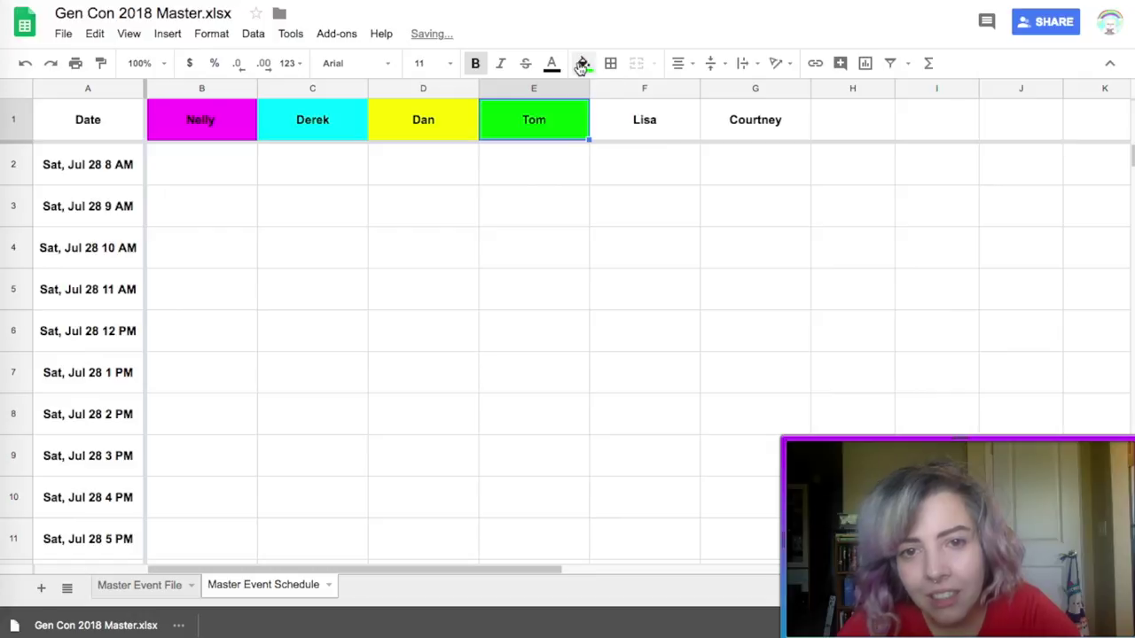
- Fill header cell F1 with red and header cell G1 with orange
click(631, 121)
click(583, 63)
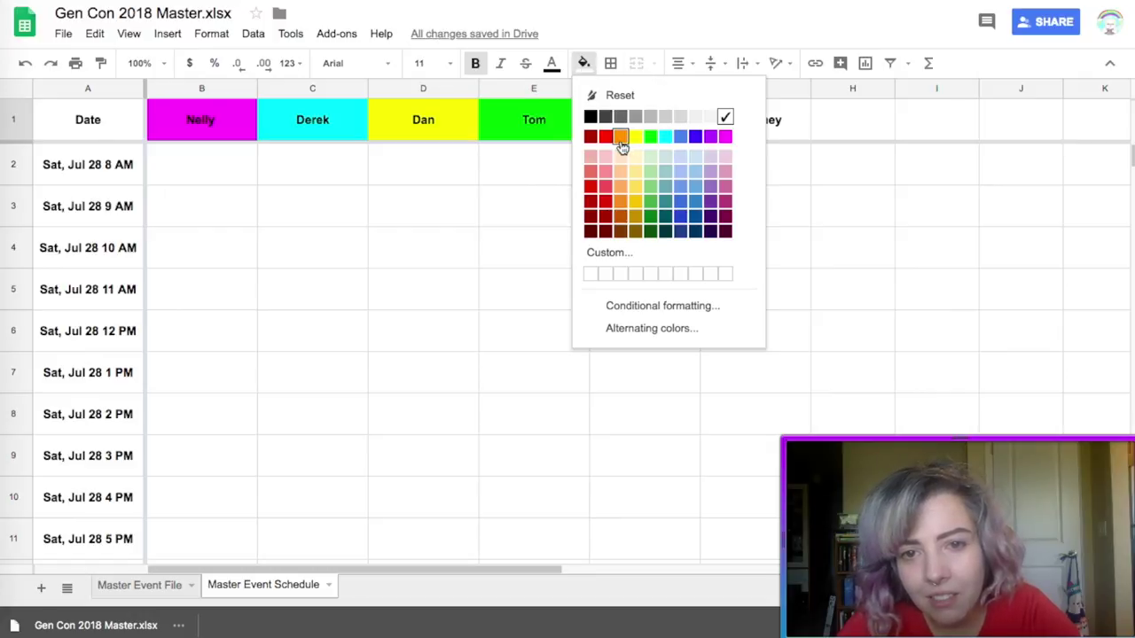
click(606, 137)
click(747, 124)
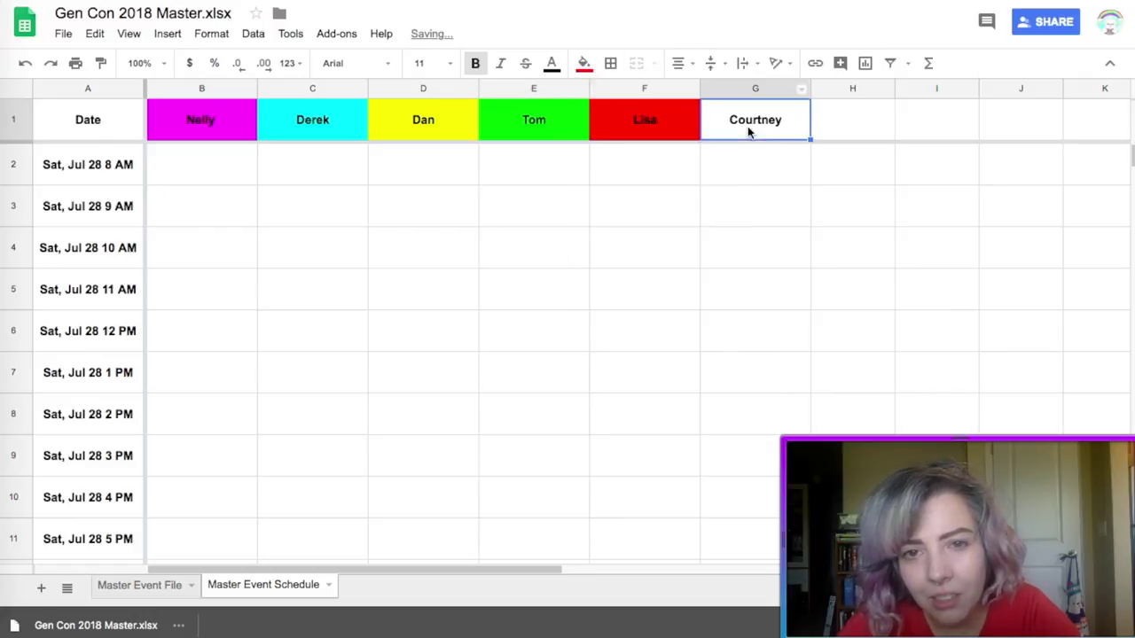
click(584, 62)
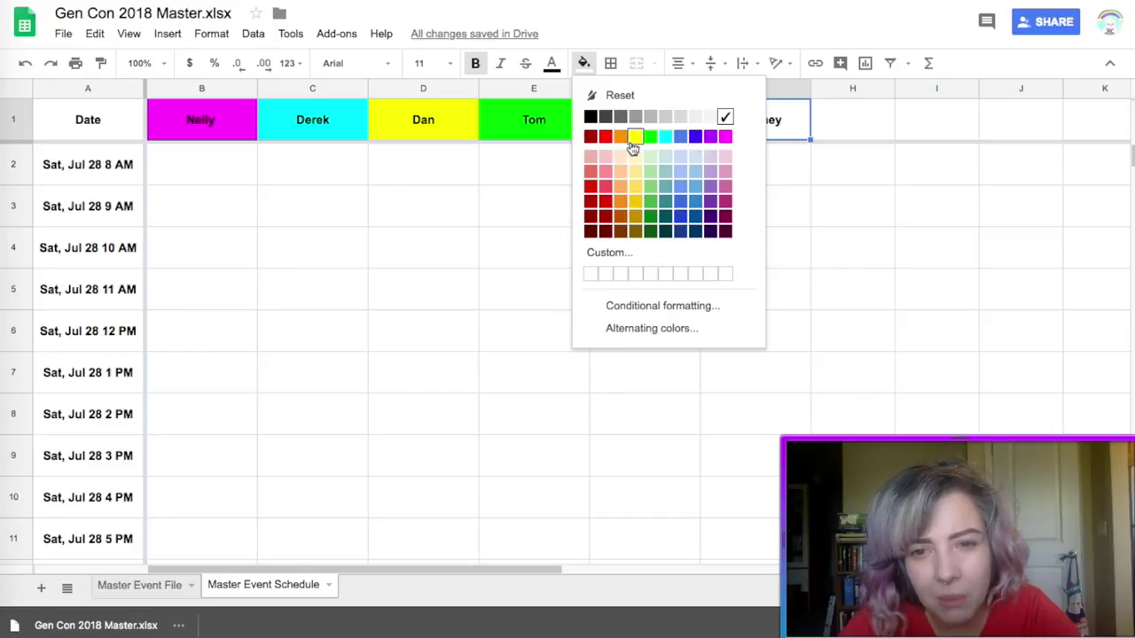
click(621, 137)
click(699, 334)
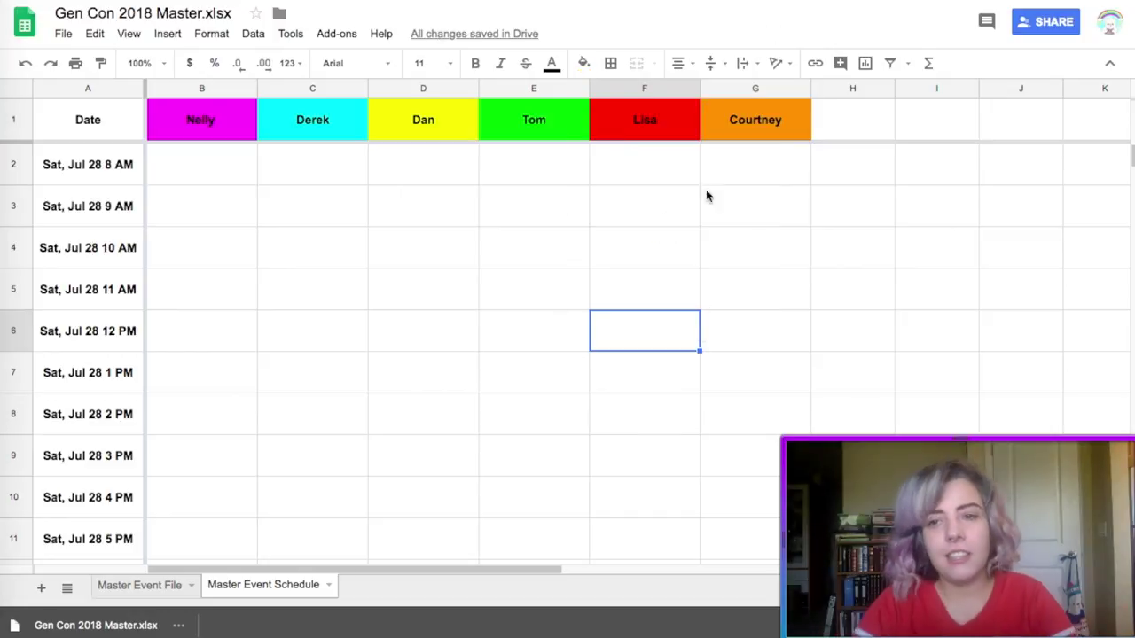
- Open the workbook's sharing settings, check the permission choices for invited people, and close them without inviting anyone
click(1038, 15)
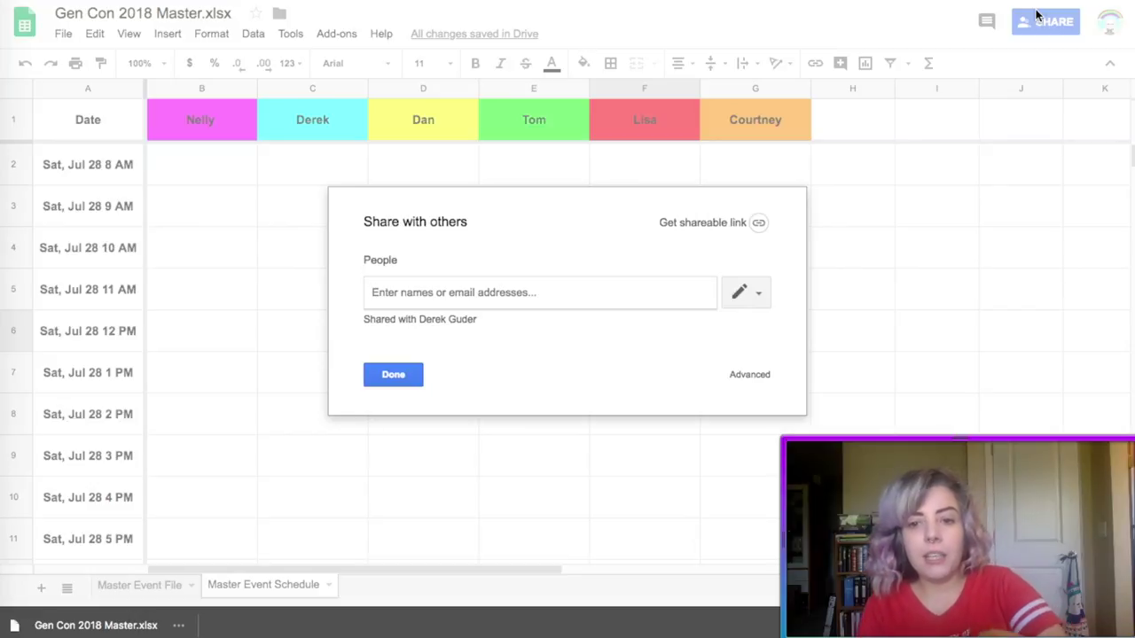
click(736, 293)
click(720, 326)
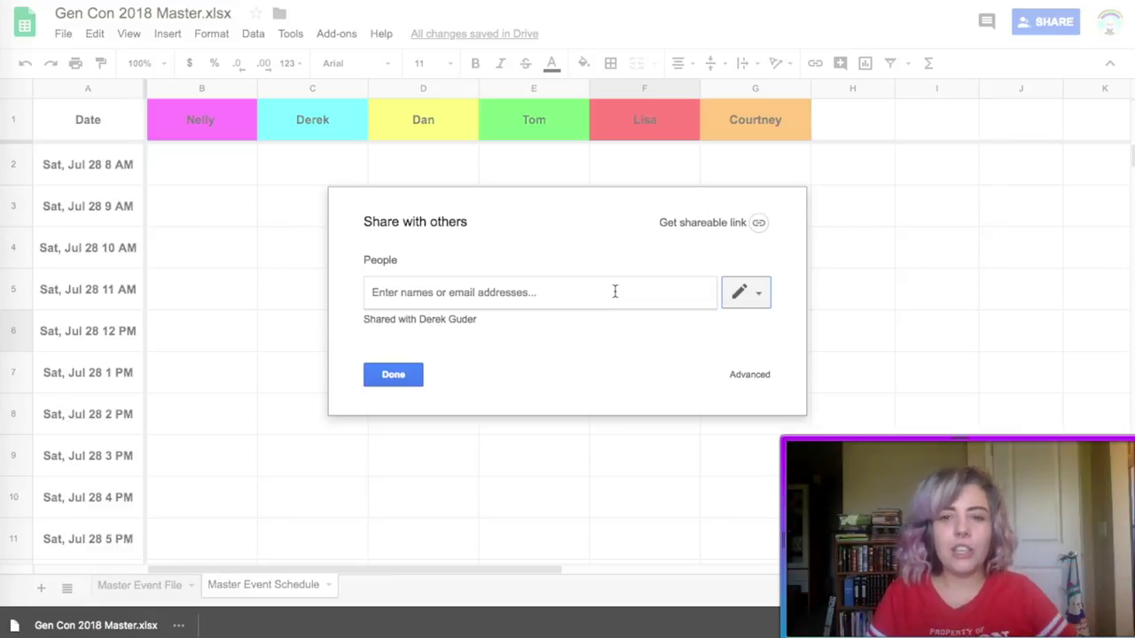
click(393, 375)
- Enter "Arrive in Indy" in B12 for Sat, Jul 28 6 PM and "Arrive Indy" in E28 for Sun, Jul 29 10 AM
scroll(358, 449, down, 3)
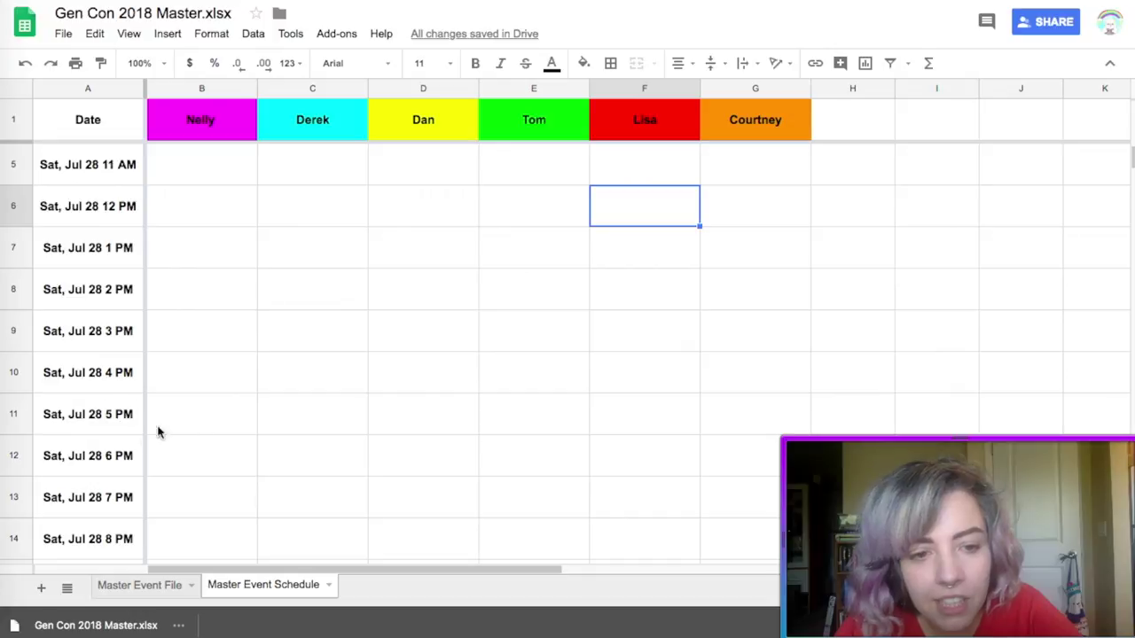
click(183, 457)
text(Arrive in Indy)
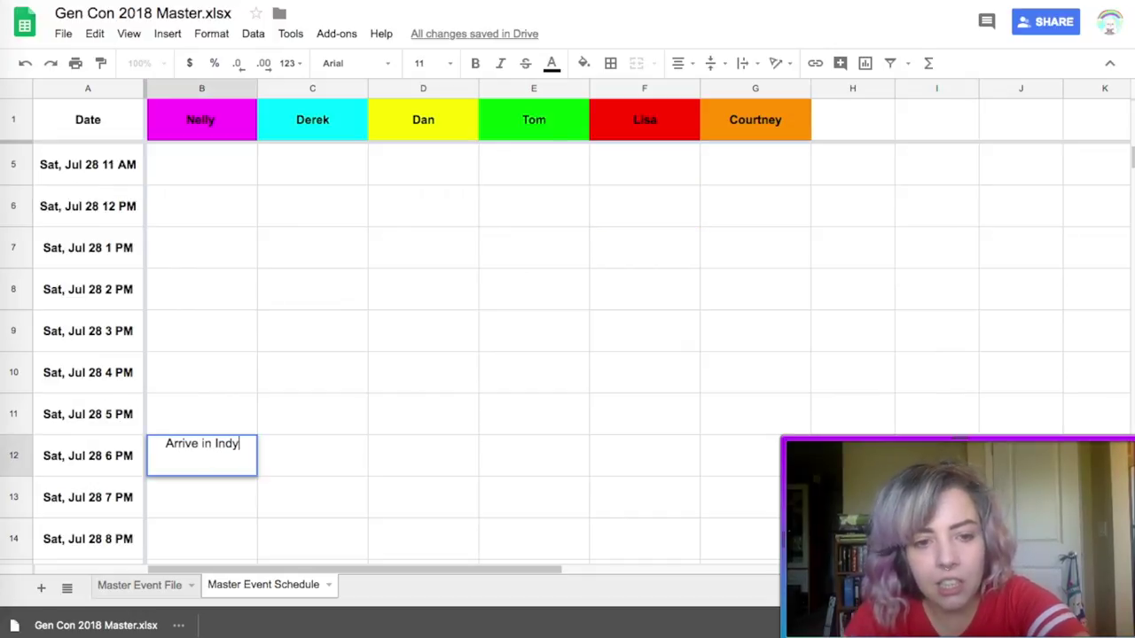
scroll(385, 549, down, 1)
scroll(385, 549, down, 5)
click(529, 504)
text(Arrive Indy)
- Enter "Zoo" in cell B61 for Mon, Jul 30 7 PM
scroll(385, 355, down, 12)
click(202, 414)
text(X)
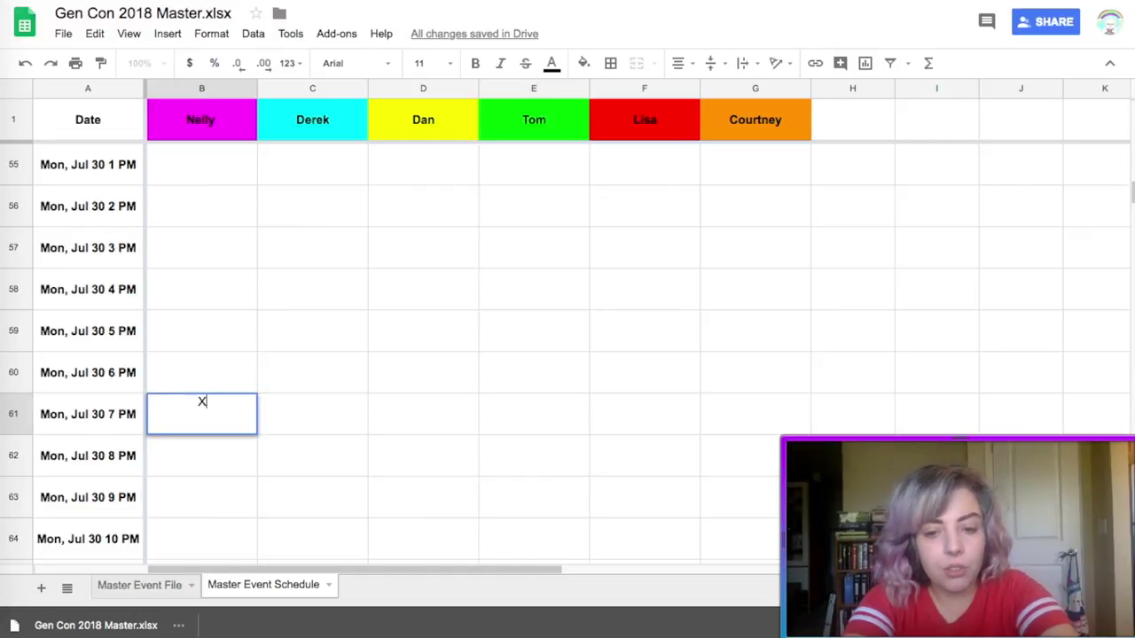
text(oo)
key(Return)
- Enter "Rocket Fizz" in cell B77 for Tue, Jul 31 11 AM
key(Down)
key(Down)
key(Down)
key(Down)
key(Down)
key(Down)
key(Down)
key(Down)
key(Down)
key(Down)
key(Down)
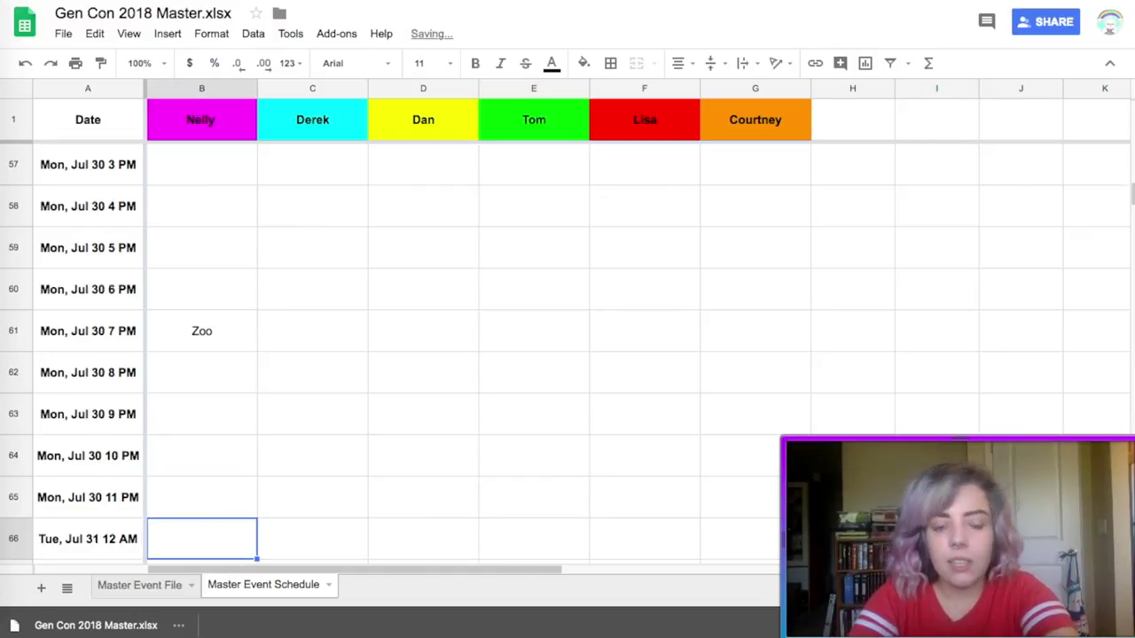
key(Down)
key(Down)
key(Down)
key(Down)
text(Rocket Fizz)
key(Return)
- Enter "Comic Book Store" in cell B83 for Tue, Jul 31 5 PM
key(Down)
key(Down)
key(Down)
key(Down)
key(Down)
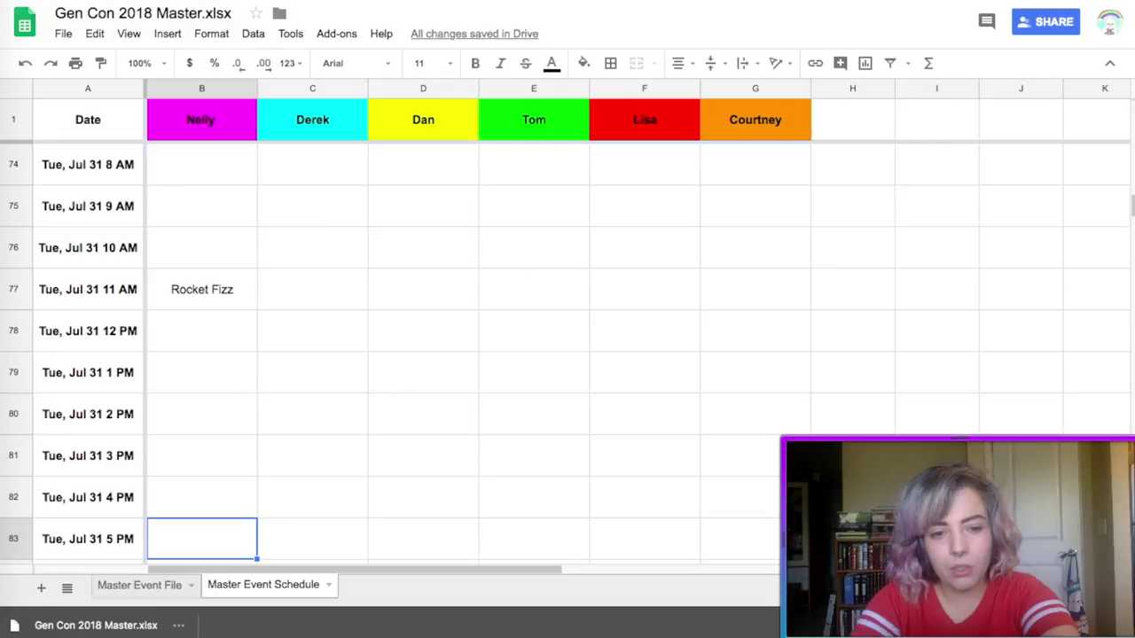
text(Comic Bo)
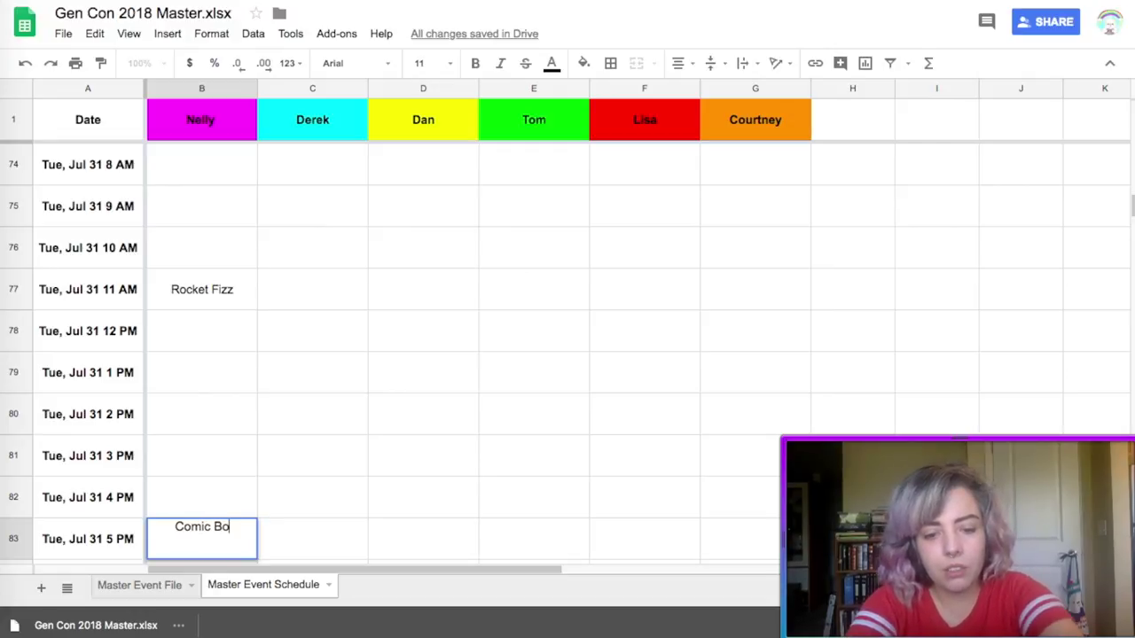
text(ok Store)
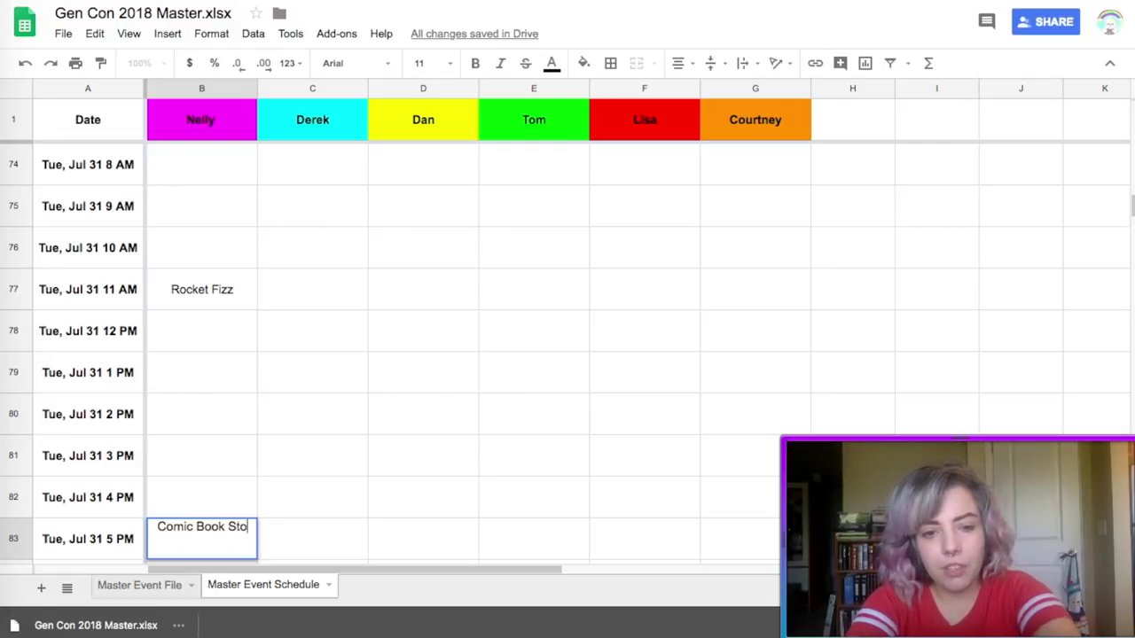
click(184, 330)
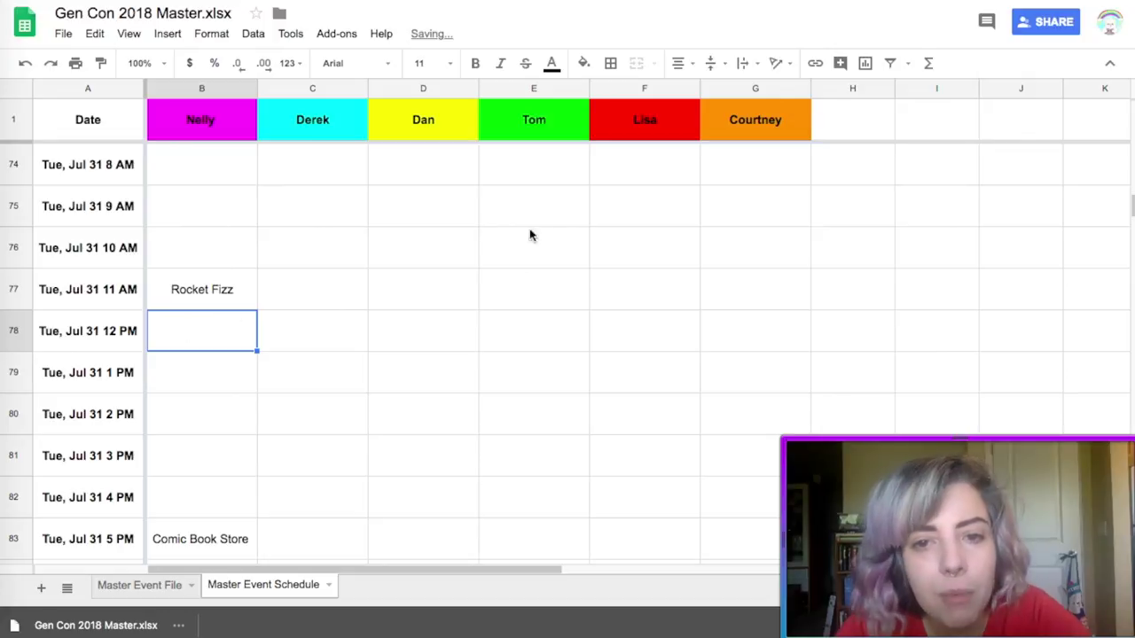
- Copy the Rocket Fizz entry across B77:G77 and the Comic Book Store entry across B83:G83
click(247, 299)
drag(257, 309, 754, 308)
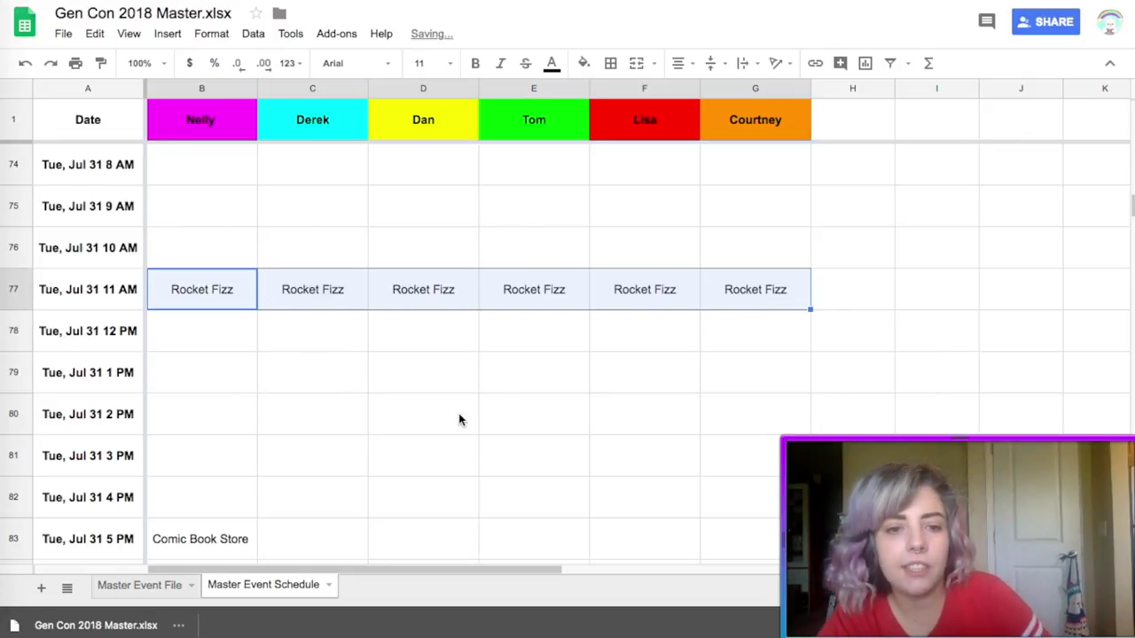
scroll(435, 418, down, 1)
click(240, 499)
drag(256, 516, 764, 505)
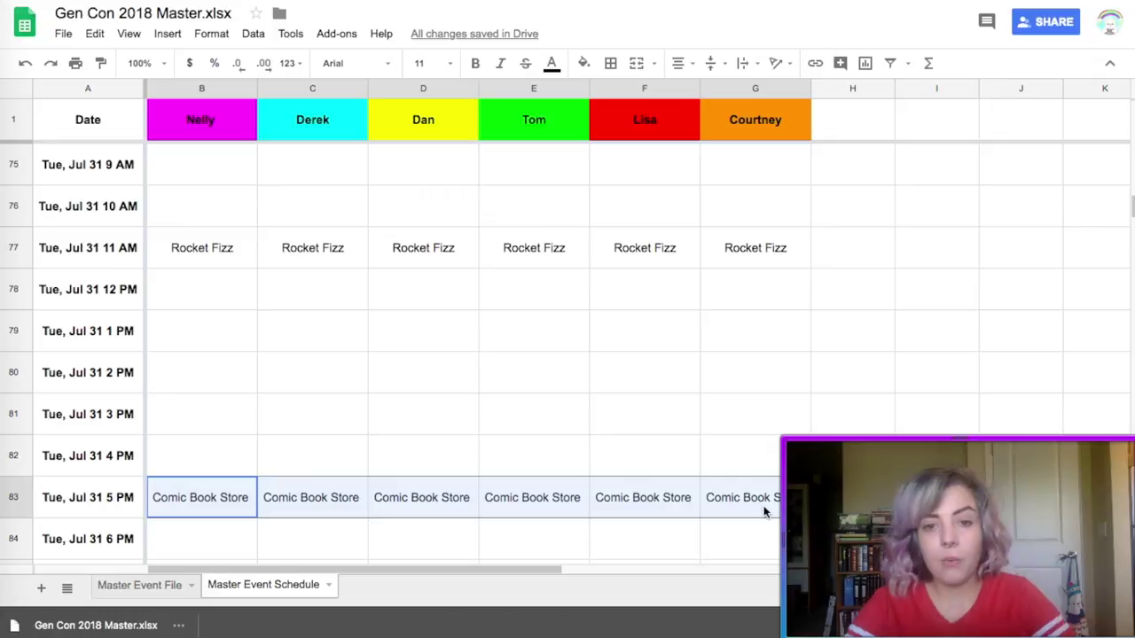
- Add a conditional format rule to B1:B1000 that makes non-empty cells bold with a magenta fill
scroll(764, 512, up, 15)
scroll(763, 512, down, 10)
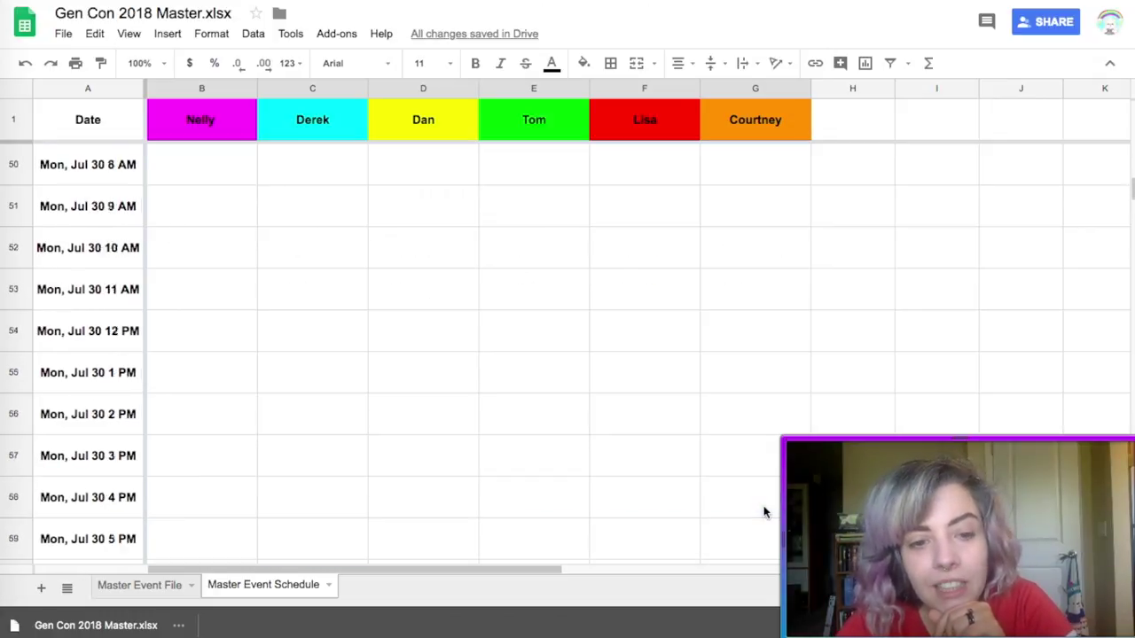
click(213, 334)
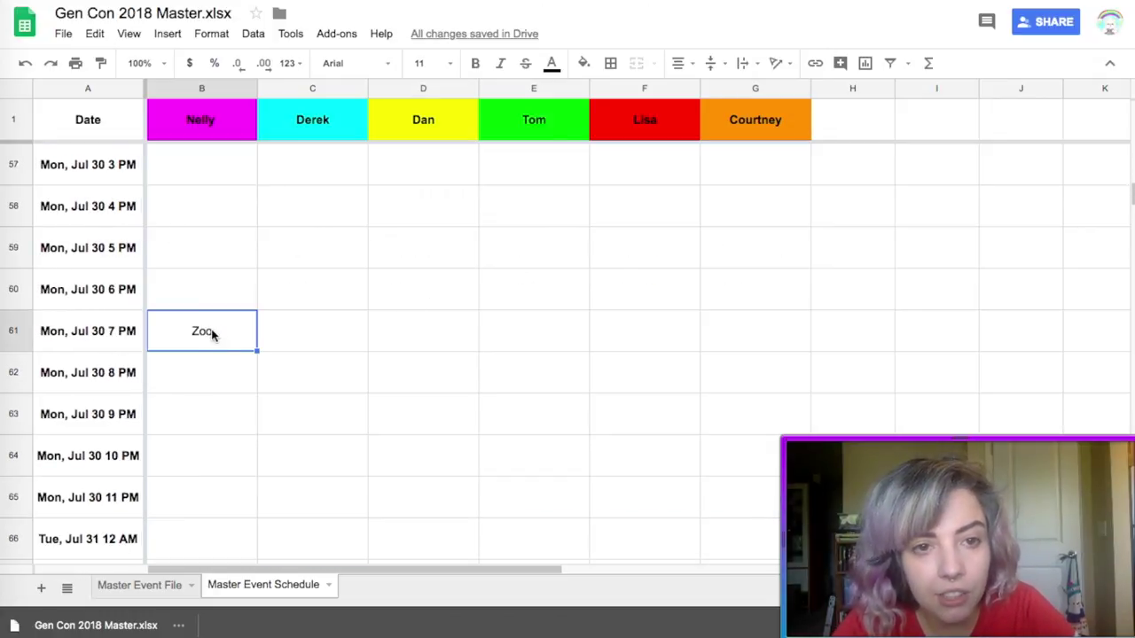
click(222, 90)
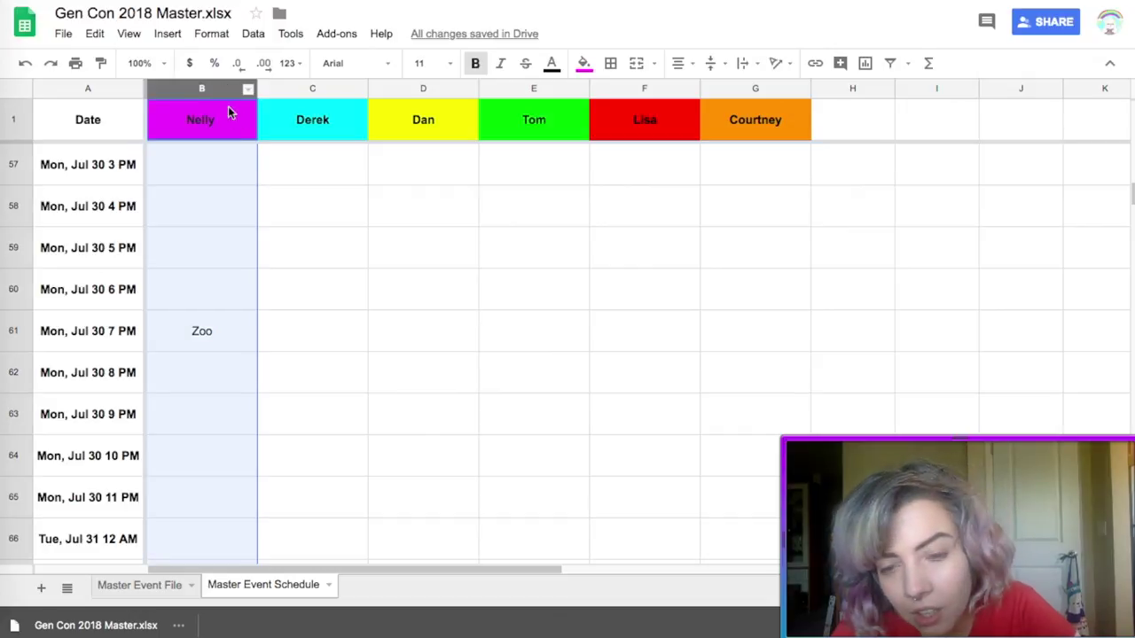
click(197, 37)
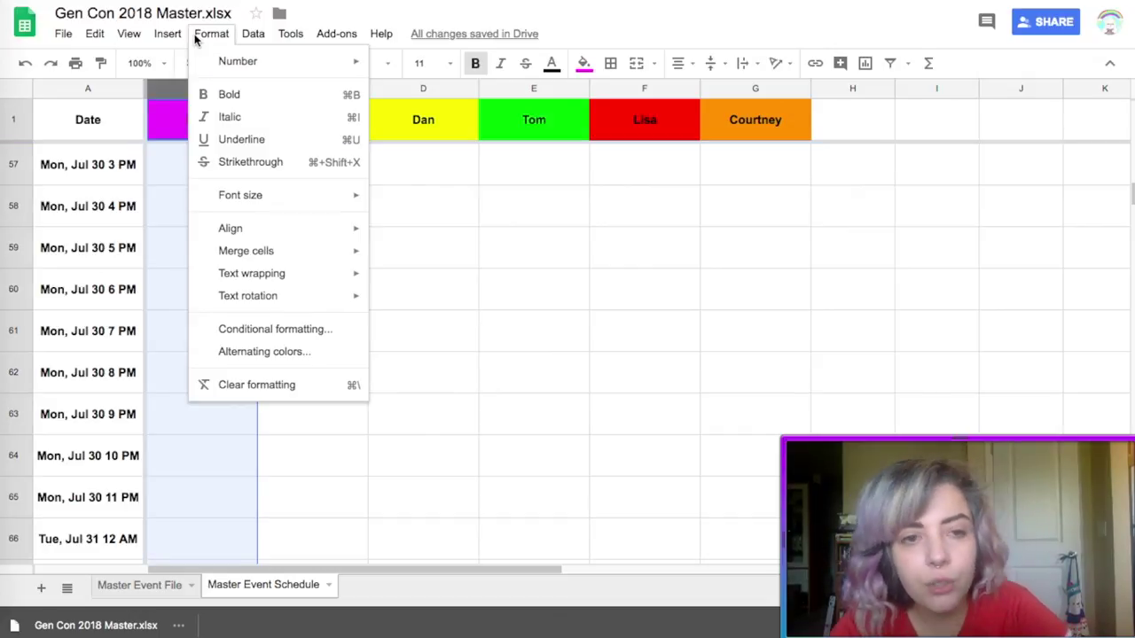
click(278, 333)
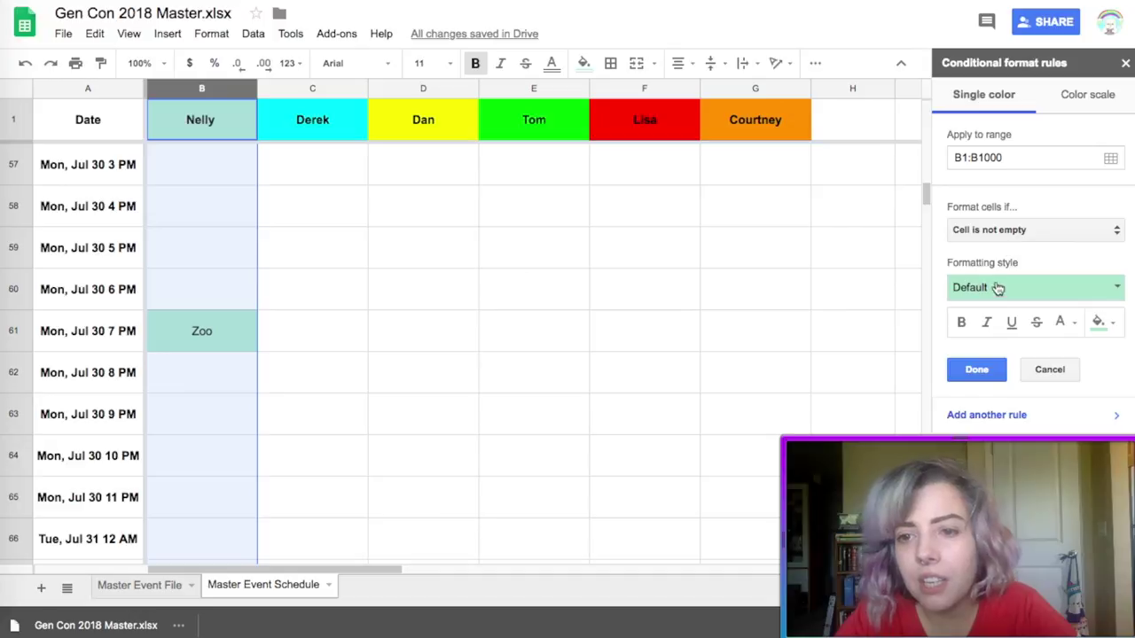
click(1106, 321)
click(1099, 401)
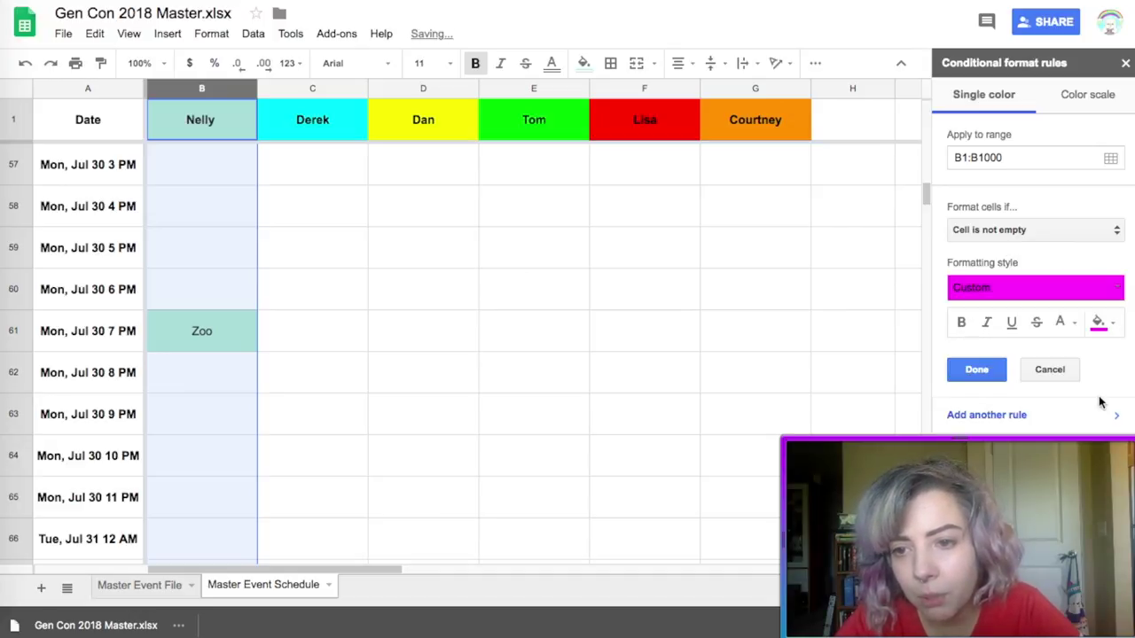
click(961, 322)
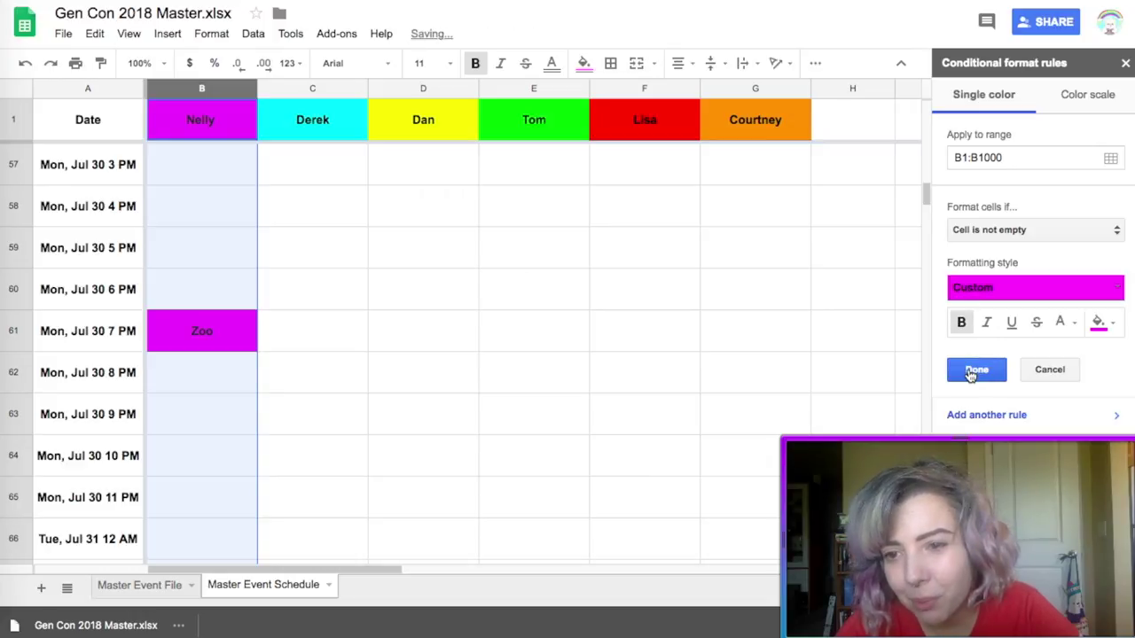
click(975, 371)
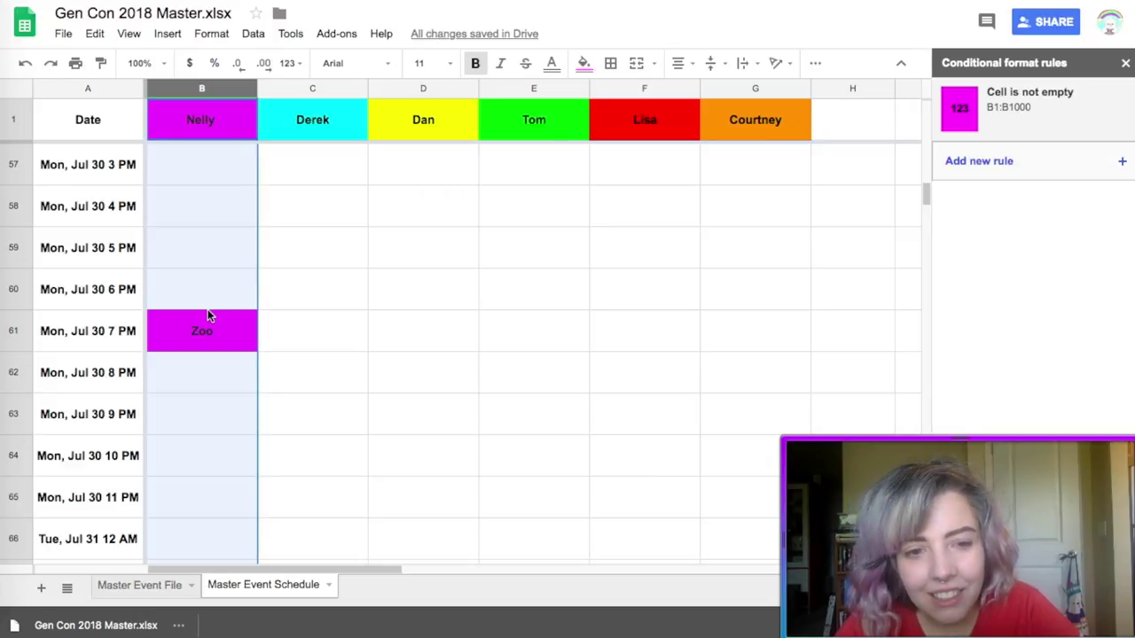
- Enter "Sleep" in cell B25 for Sun, Jul 29 7 AM to test column B's color rule
click(208, 309)
scroll(208, 312, down, 6)
scroll(207, 316, down, 9)
scroll(207, 315, up, 19)
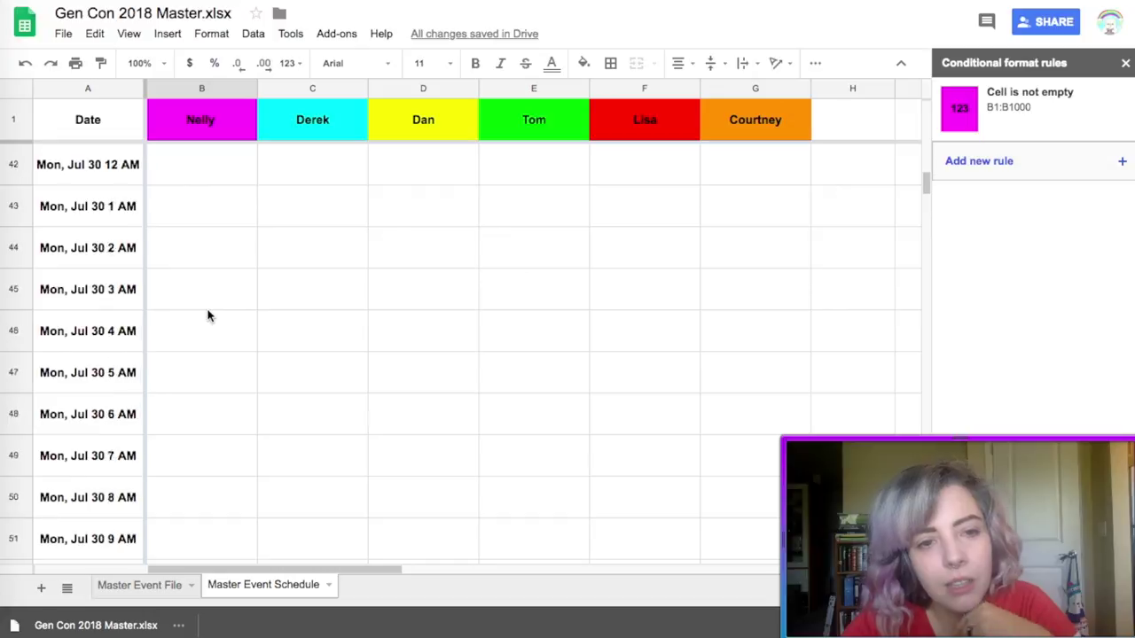
scroll(207, 316, up, 8)
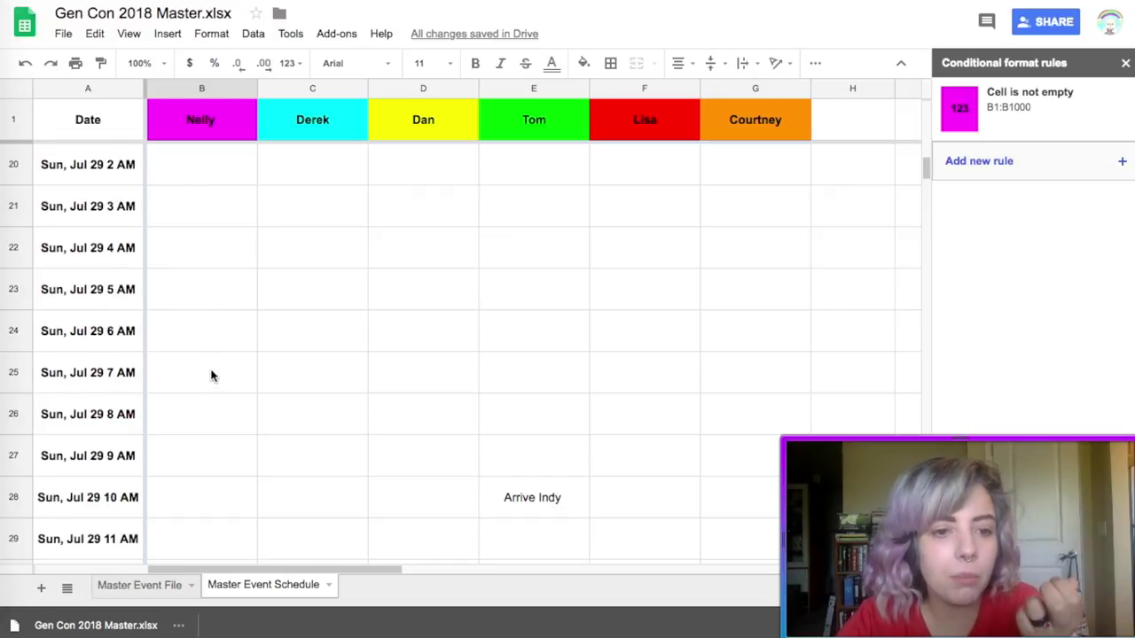
click(210, 380)
text(Slee)
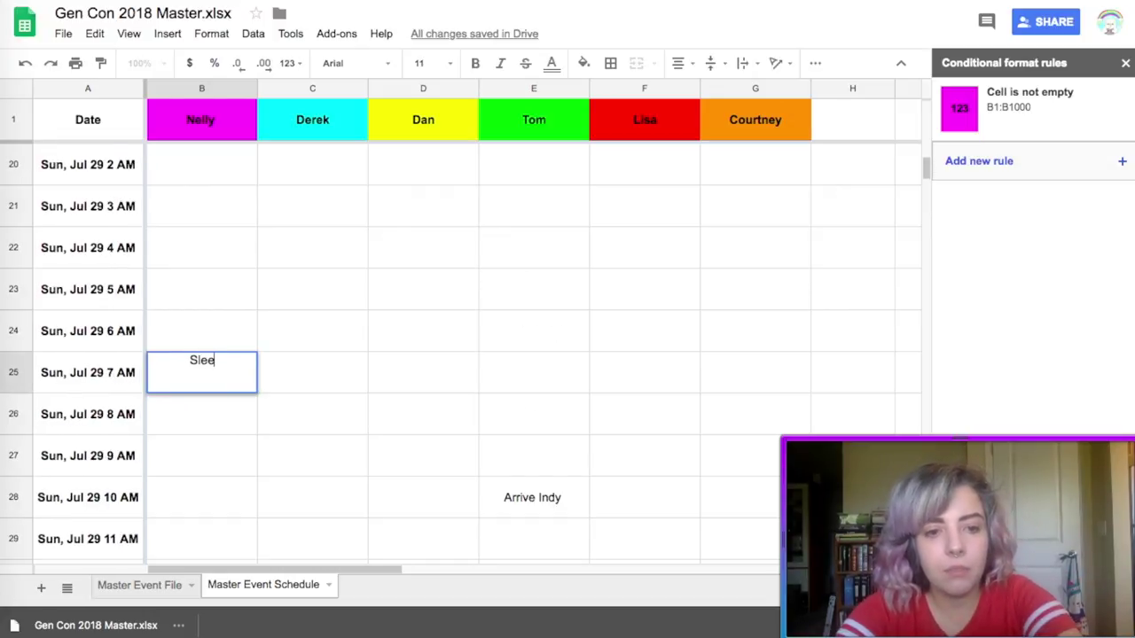
text(p)
key(Return)
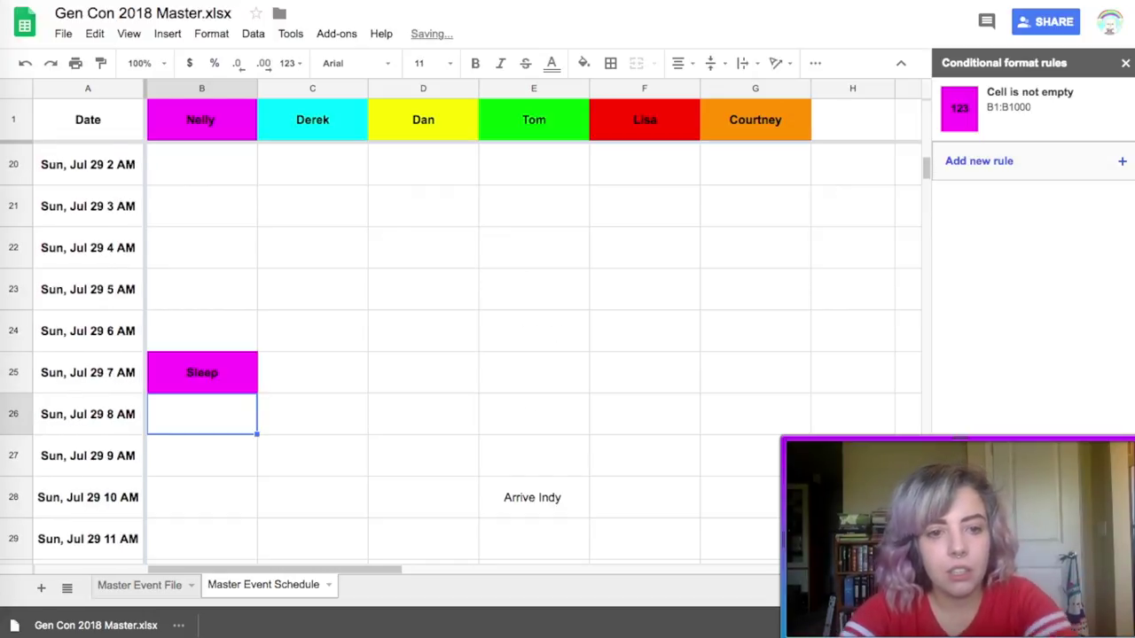
- Add a conditional format rule to C1:C1000 that makes non-empty cells bold with a cyan fill
click(298, 88)
click(211, 35)
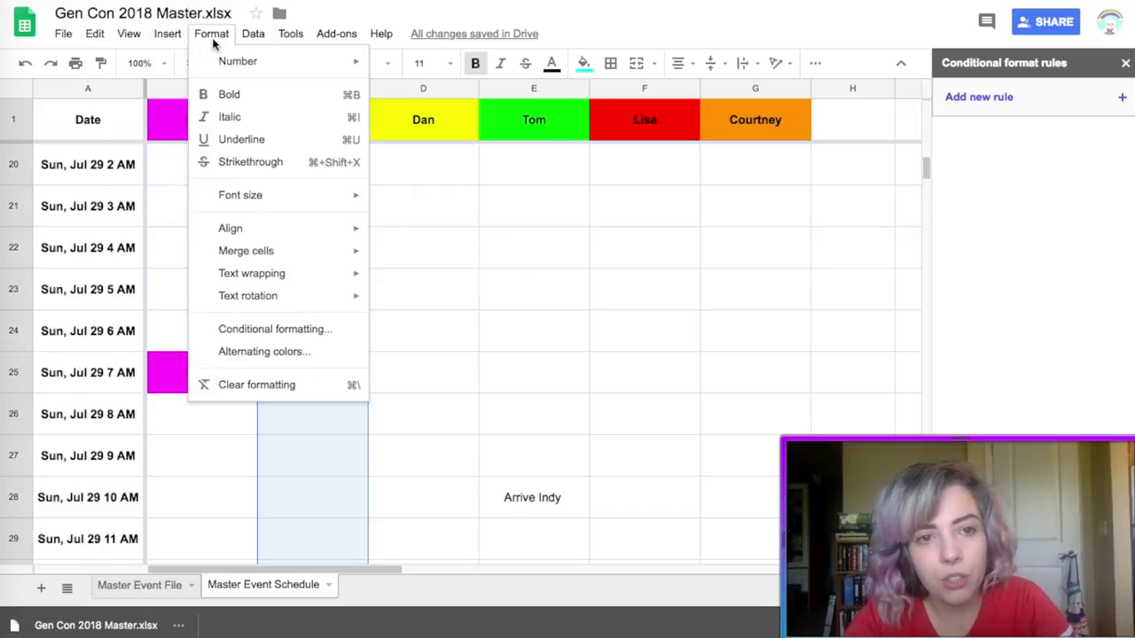
click(262, 330)
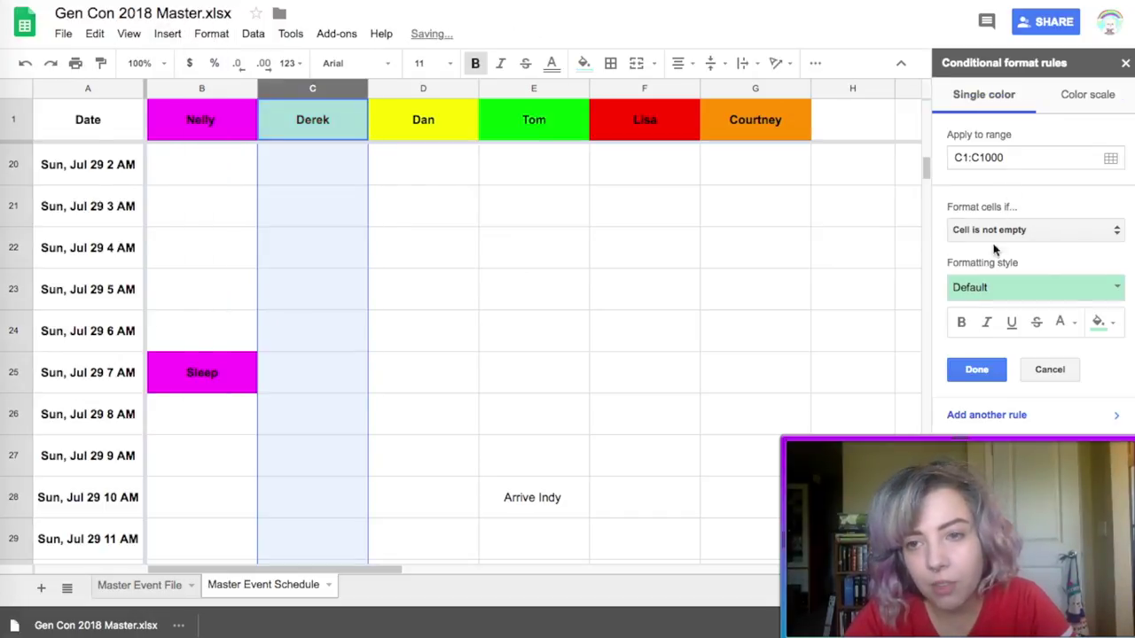
click(1100, 322)
click(1051, 396)
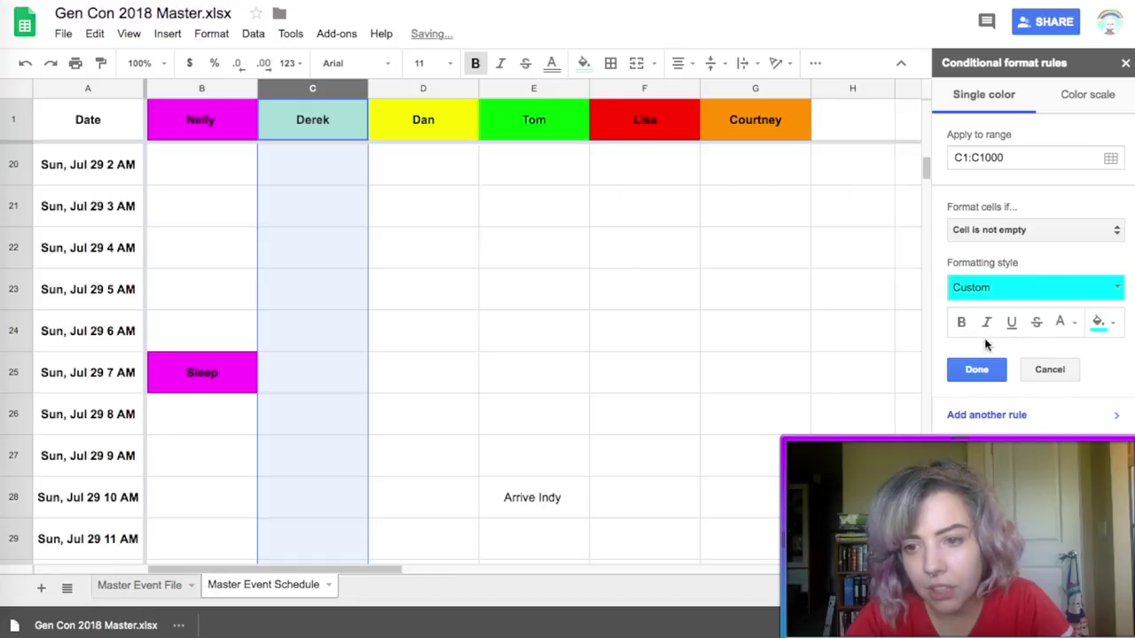
click(964, 325)
click(976, 370)
- Select column D and examine how the color rules apply to entries throughout the schedule
click(423, 88)
scroll(502, 340, down, 15)
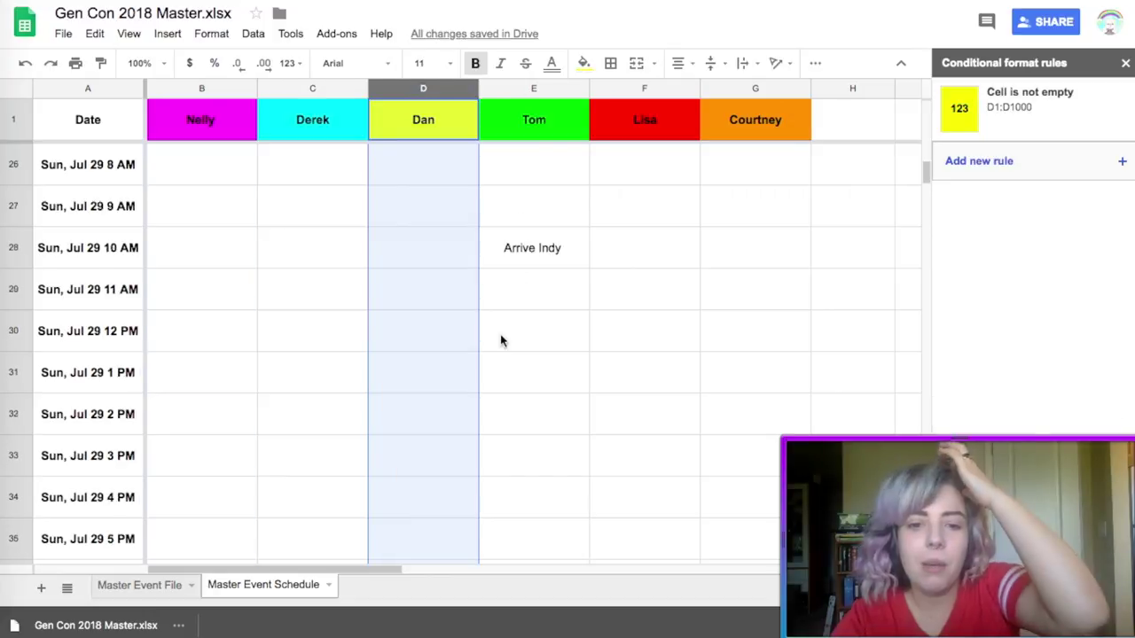
scroll(501, 342, down, 12)
scroll(501, 341, up, 8)
scroll(501, 341, up, 18)
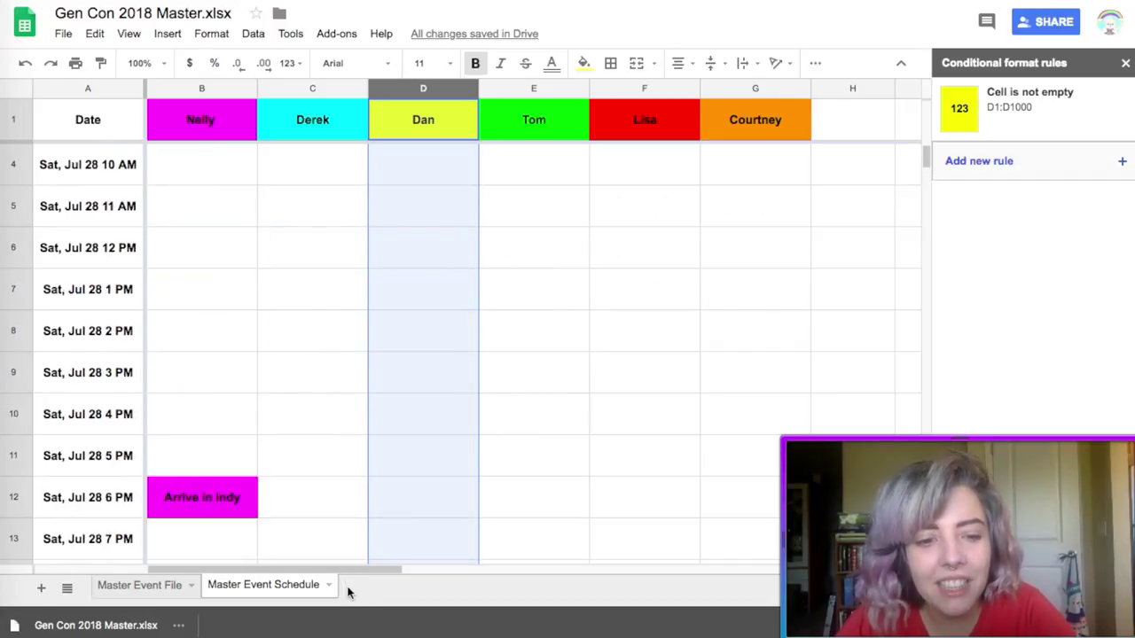
- Add a new sheet to the workbook and rename it "Shared Event?"
click(41, 588)
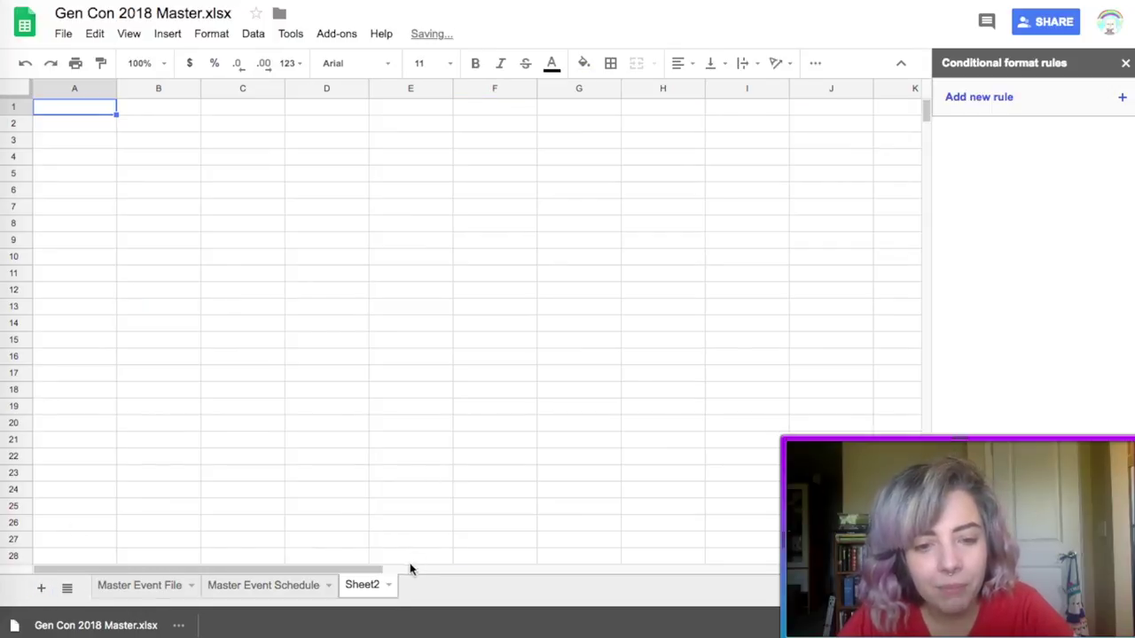
right_click(370, 590)
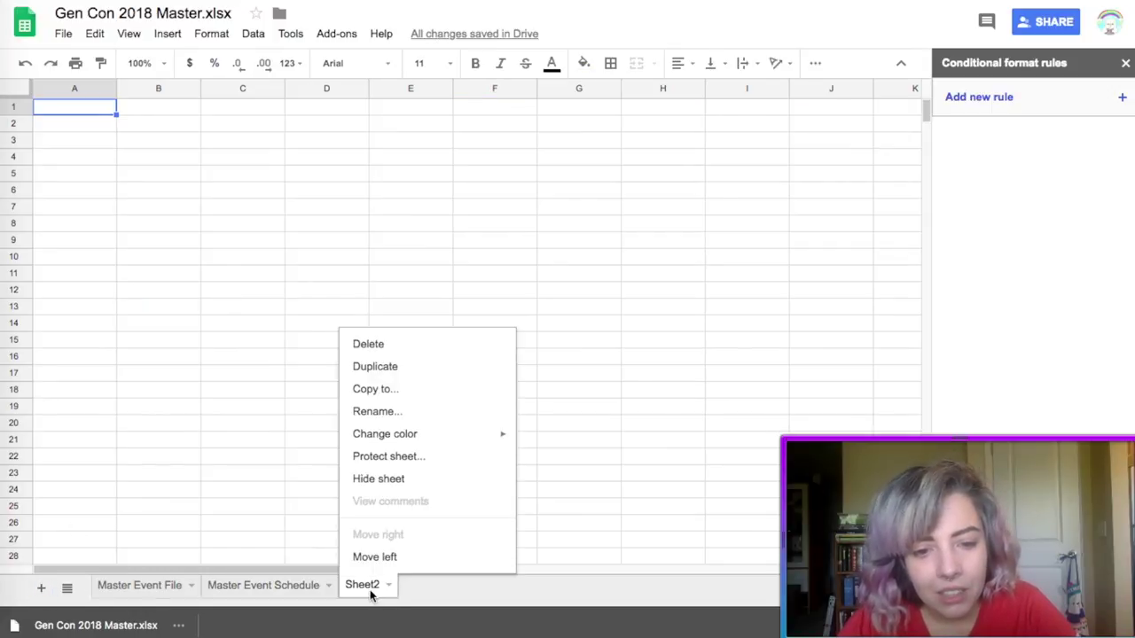
click(386, 413)
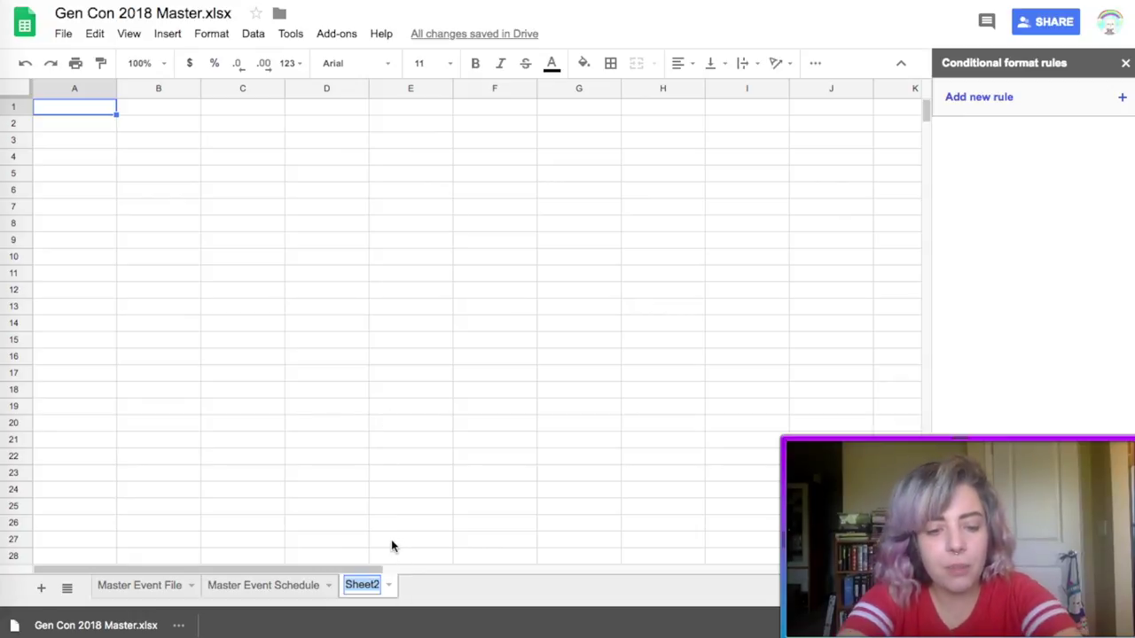
text(Shared )
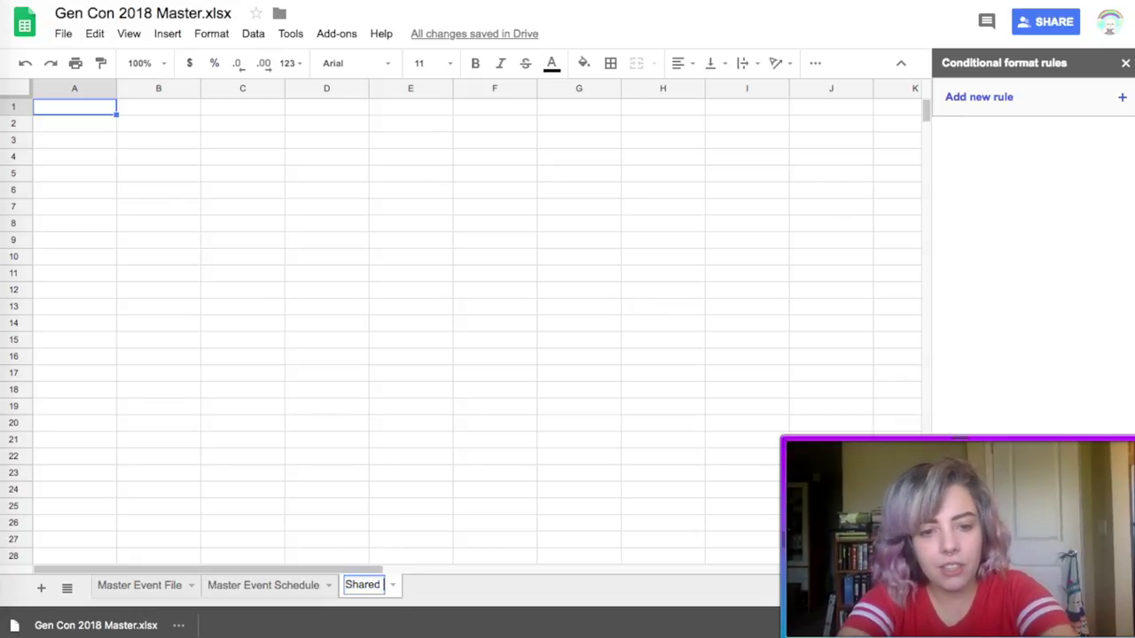
text(Event?)
key(Return)
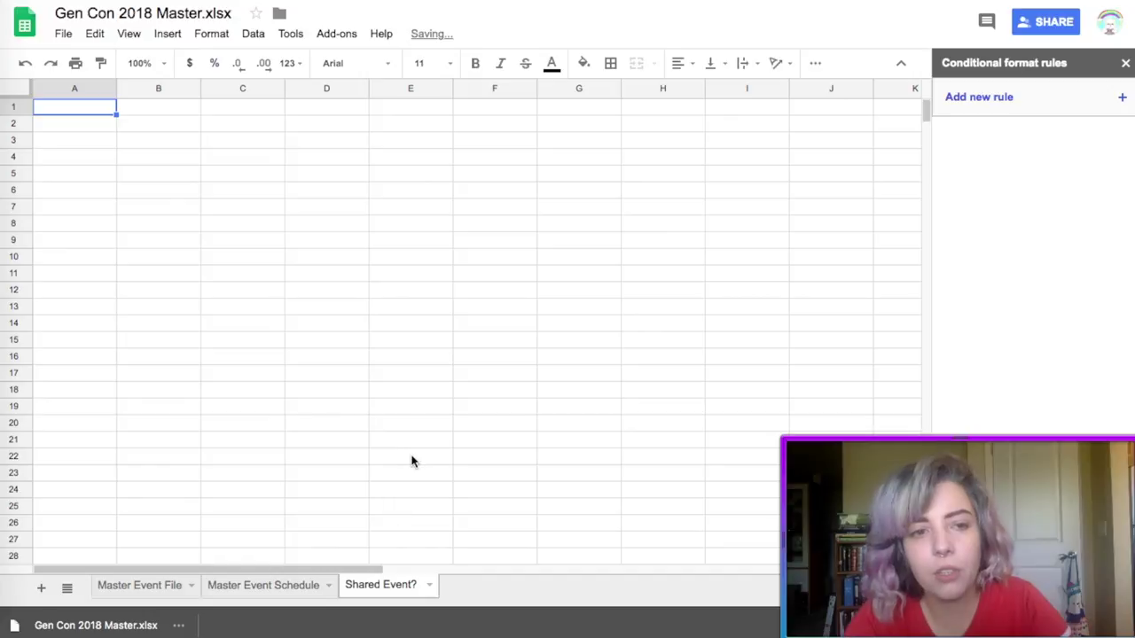
- Copy the schedule's colored header row into row 1 of the Shared Event? sheet and change A1 to "Event"
text(Date	Nelly	Derek	Dan	Tom	Lisa	Courtney)
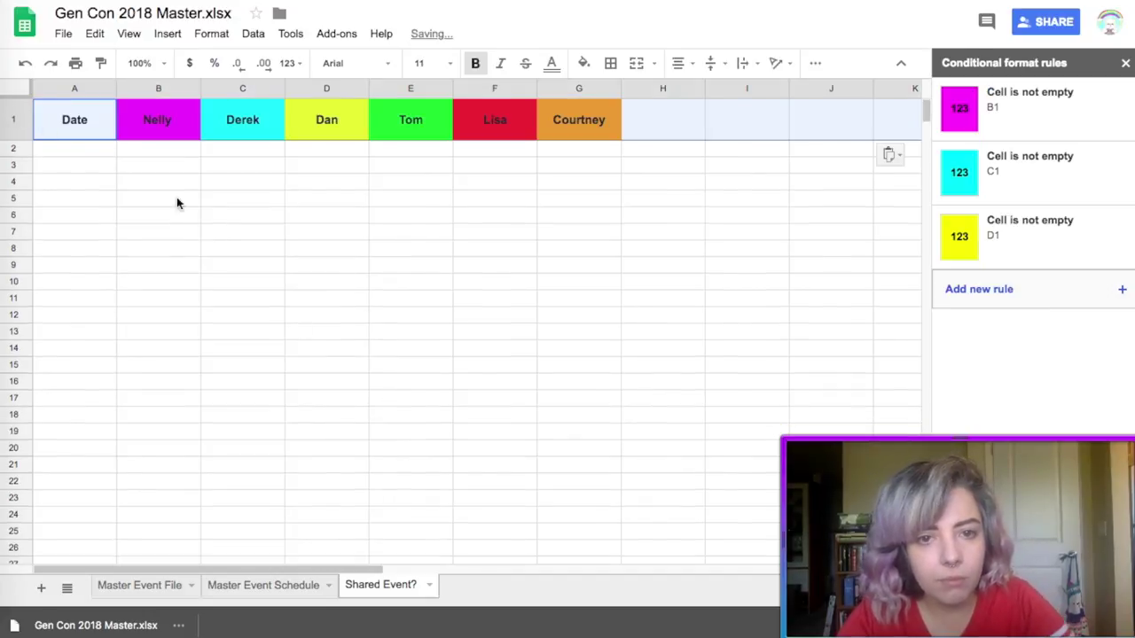
click(218, 232)
click(101, 147)
click(94, 119)
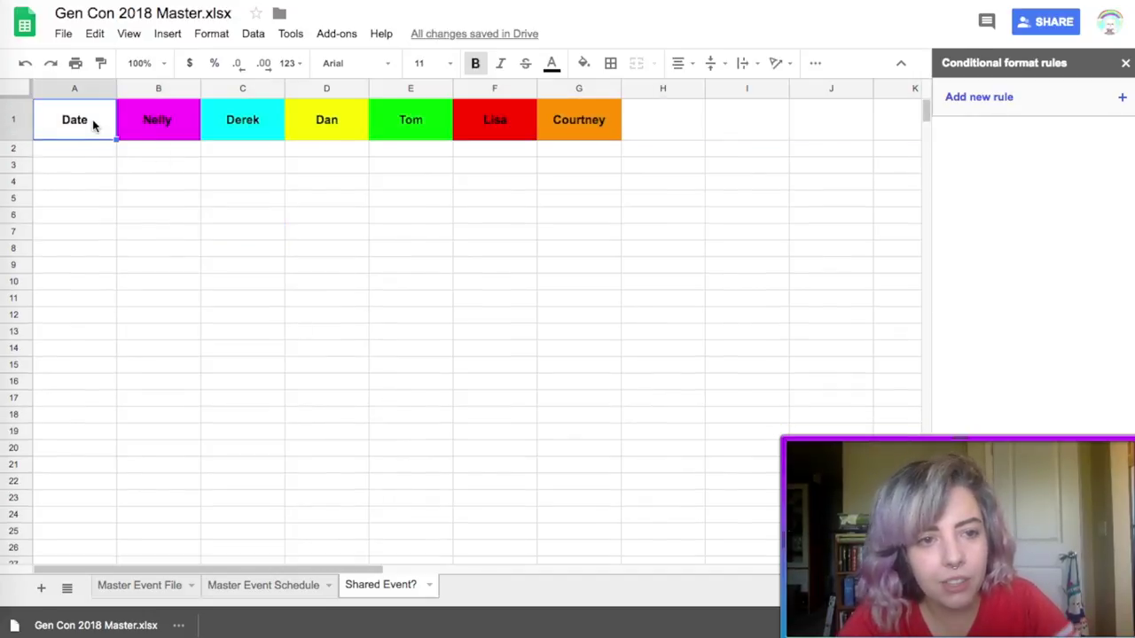
text(E)
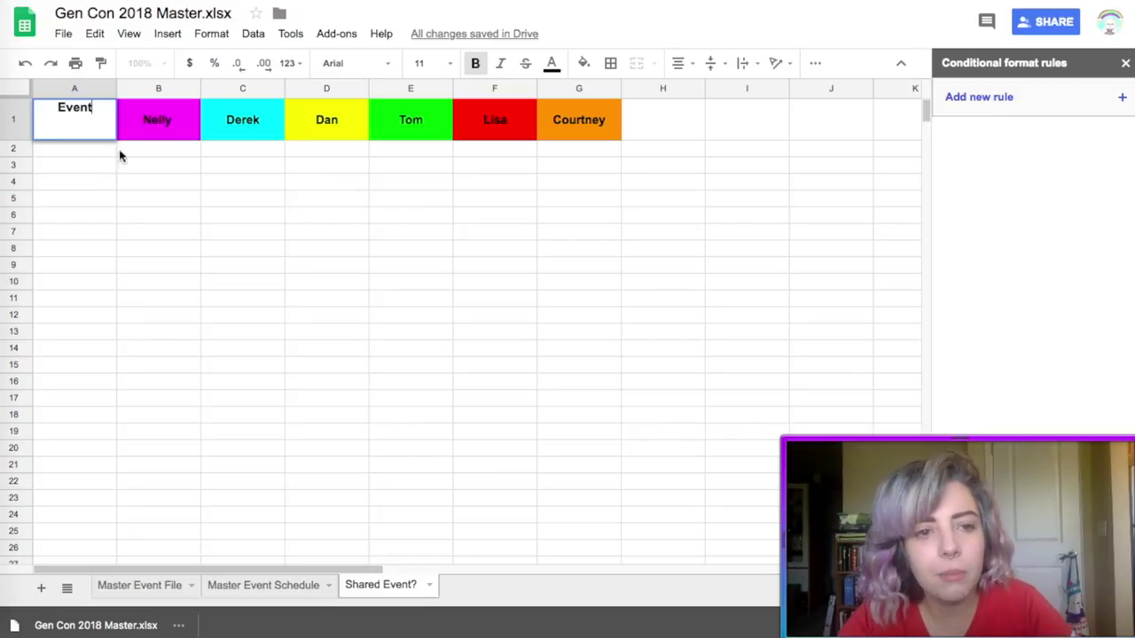
text(vent)
- List the events in A2:A13: Jenga, D&D, Sewing, Spirit Island, Minis Event, Pokemon, Dominion, Larp, Dread, Cupcakes, Chainmail, Burleque
click(99, 155)
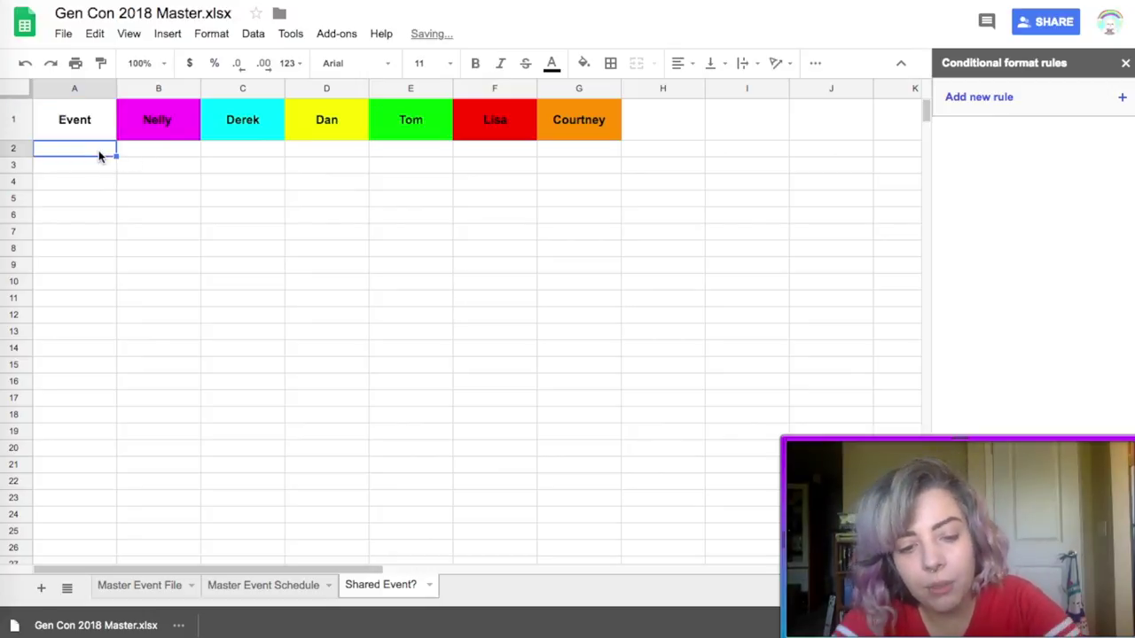
text(Jenga)
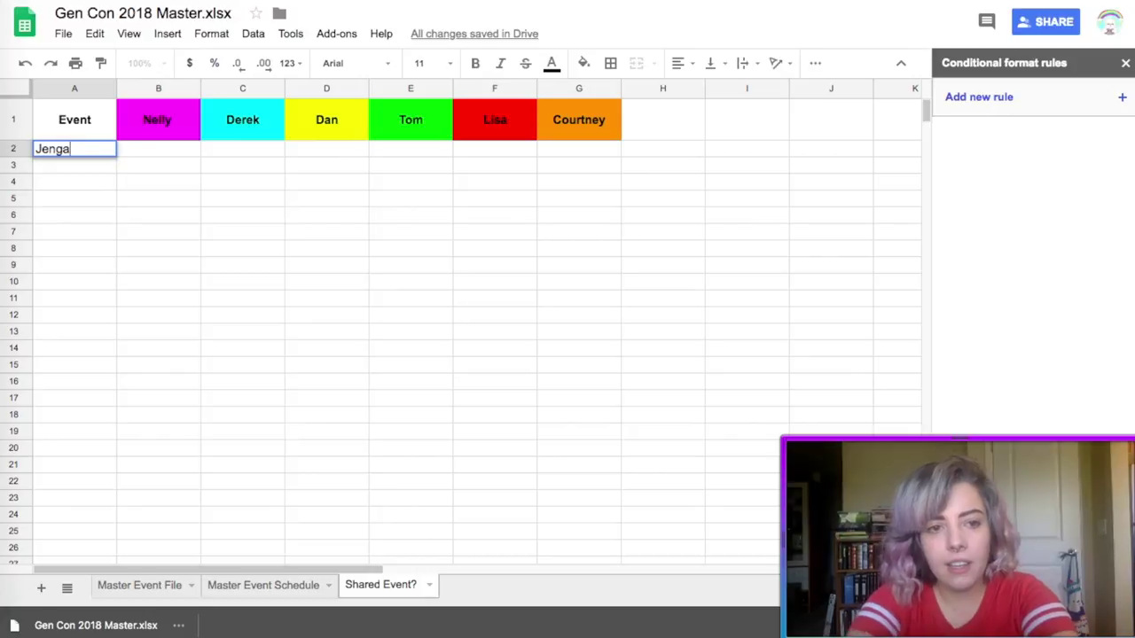
key(Return)
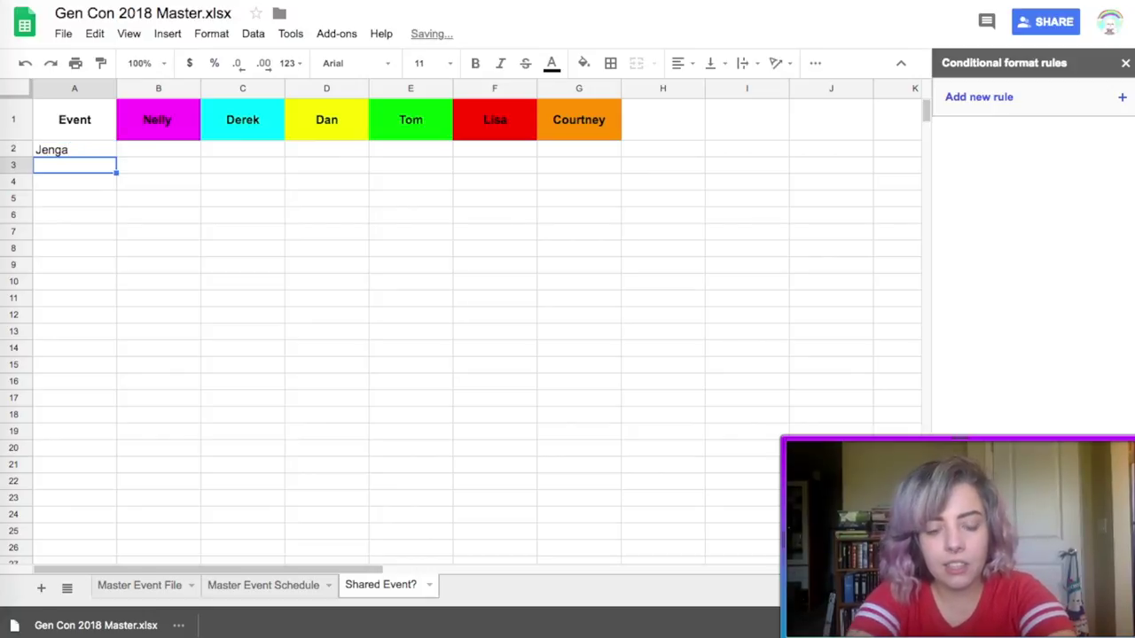
text(D)
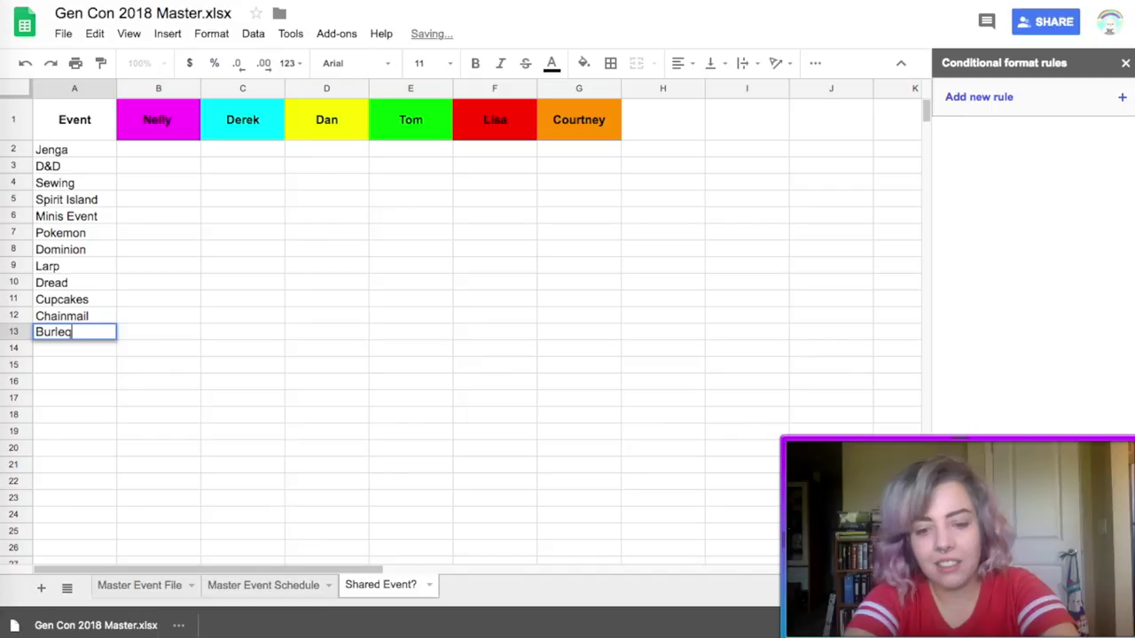
text(ue)
key(Tab)
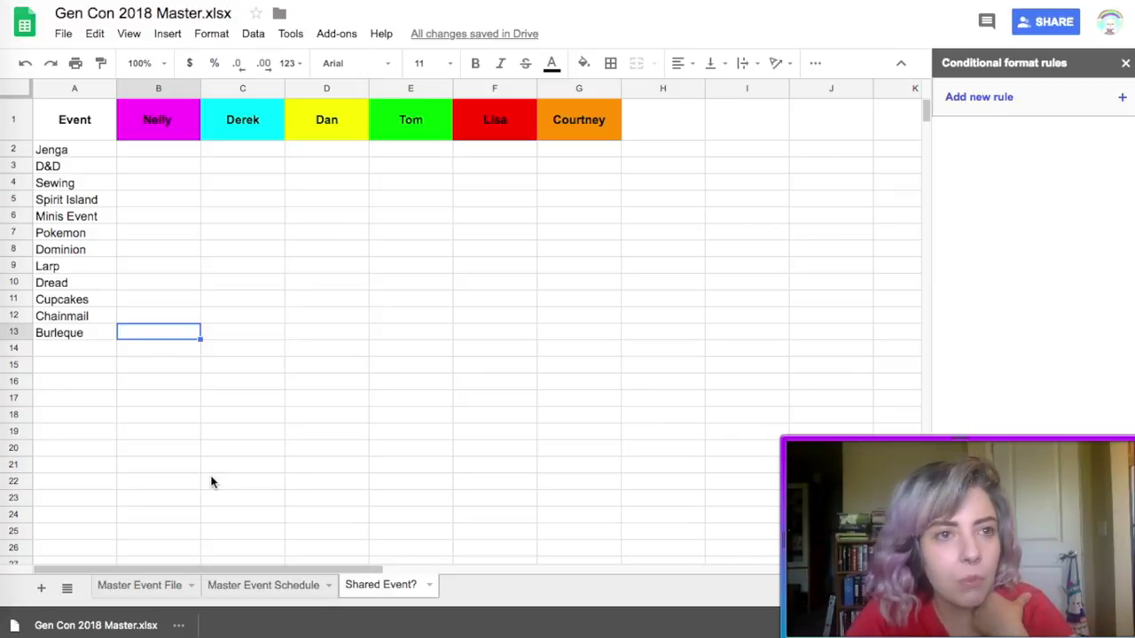
- Mark interest in Jenga for the people in columns B and D by entering their first names in B2 and D2
click(161, 152)
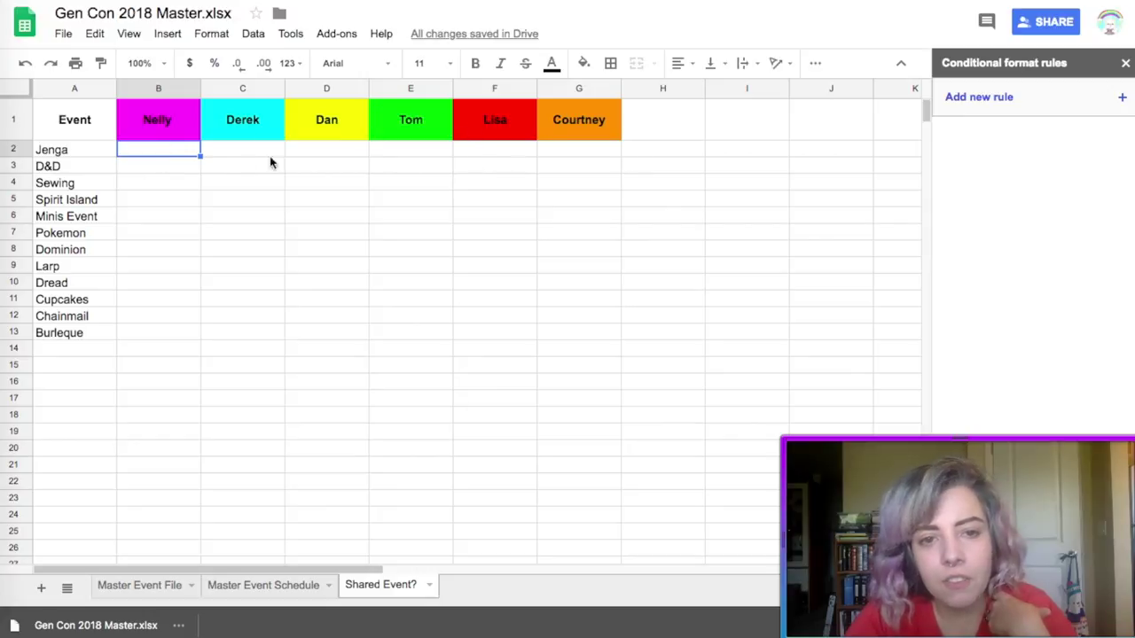
text(Nelly)
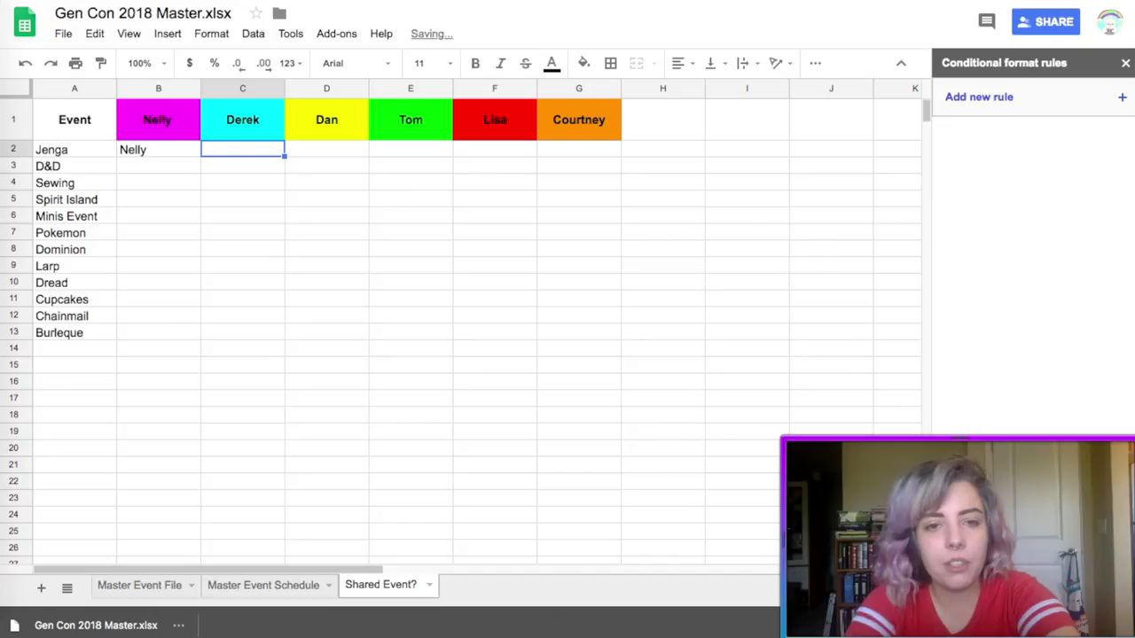
click(326, 149)
text(Nel)
key(BackSpace)
key(BackSpace)
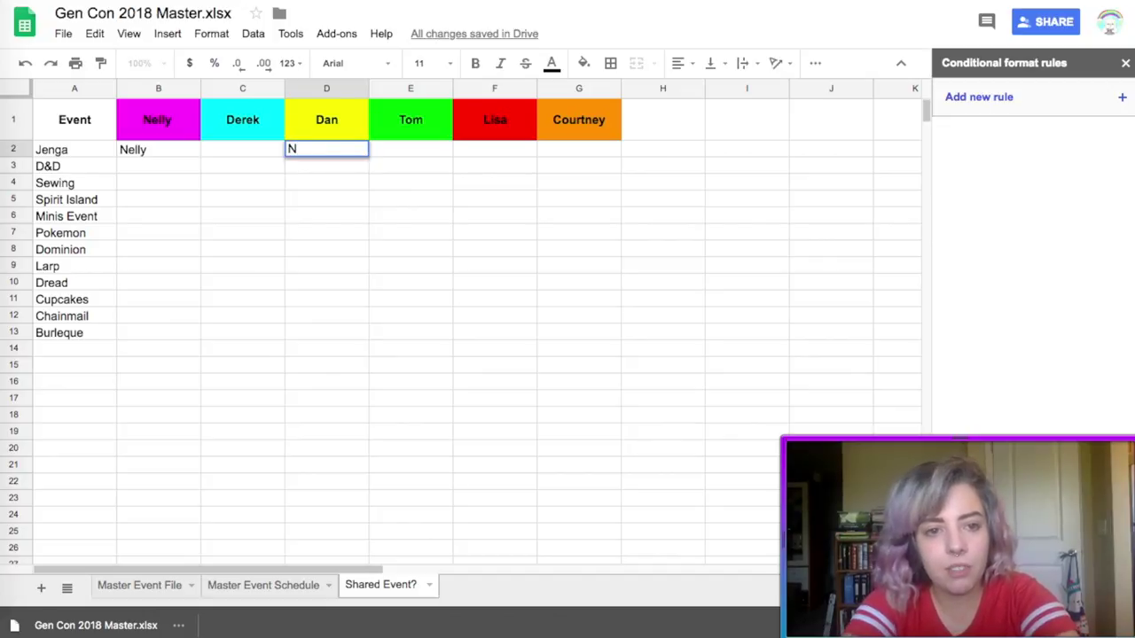
key(BackSpace)
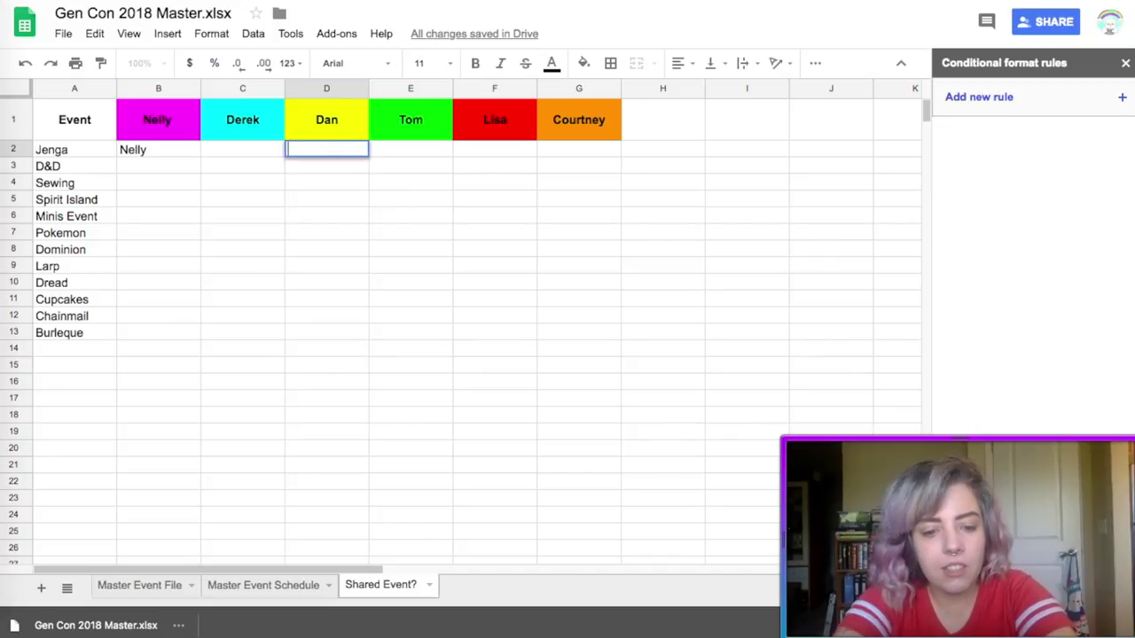
text(Dan)
click(326, 182)
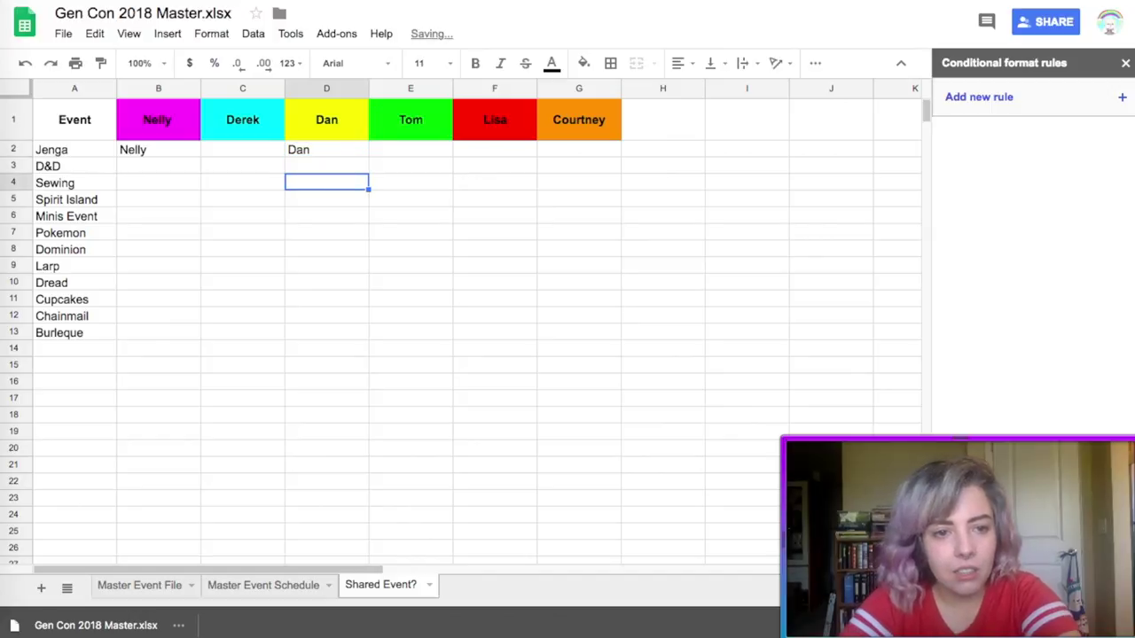
- Fill in the interested people's first names under their columns for the remaining events, including C3 for D&D, and select the Dominion row
click(242, 183)
click(411, 199)
click(494, 199)
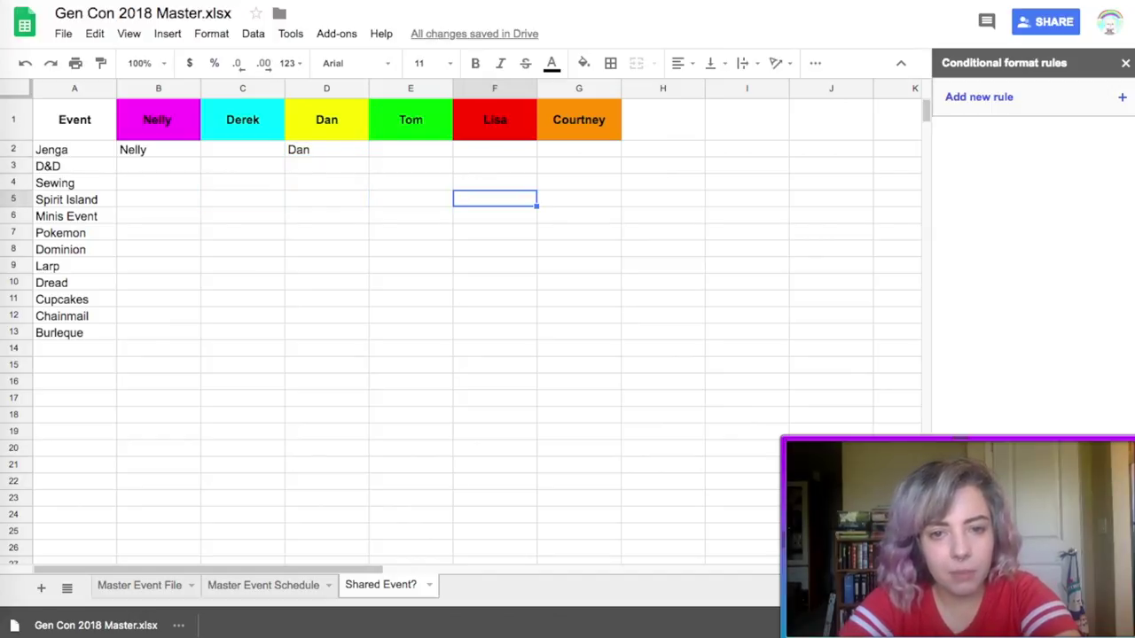
text(Lisa)
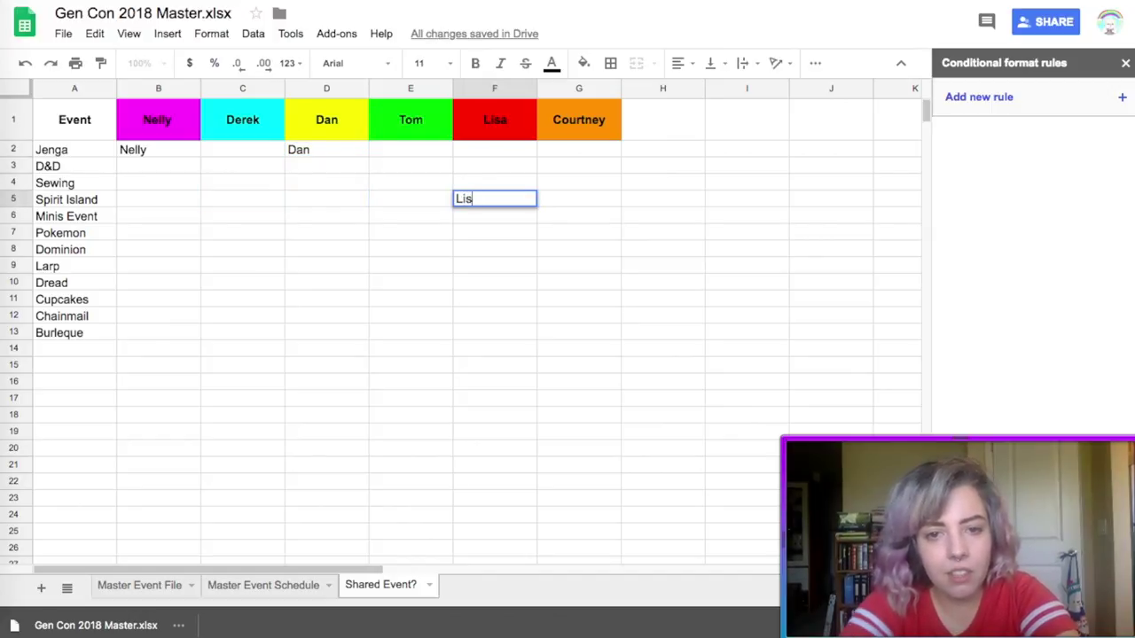
key(Tab)
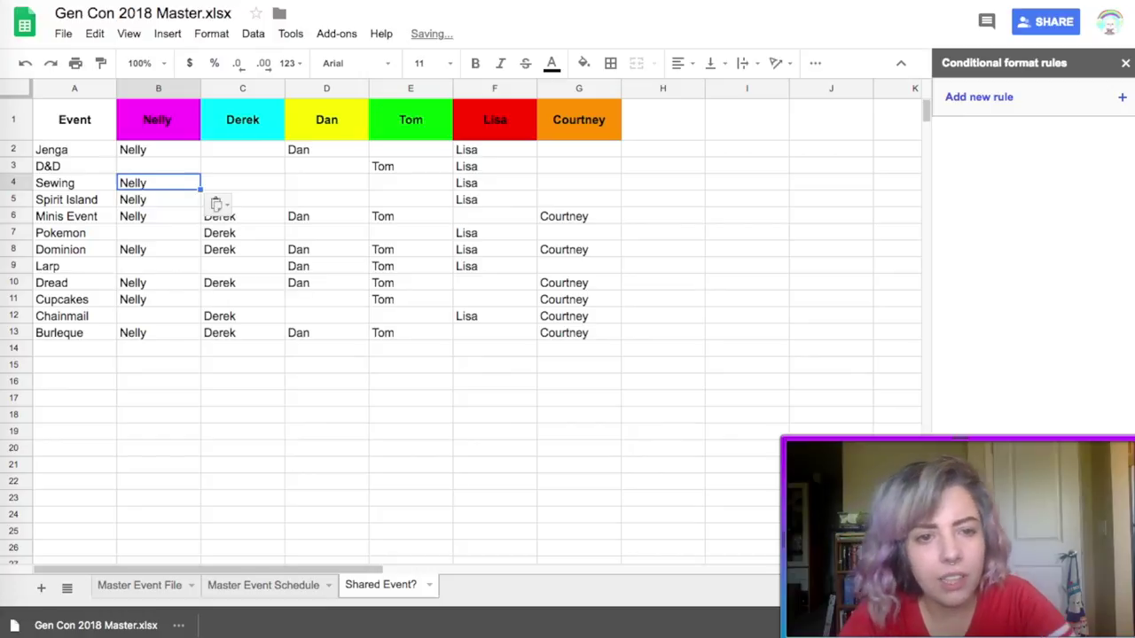
click(242, 166)
text(Derek)
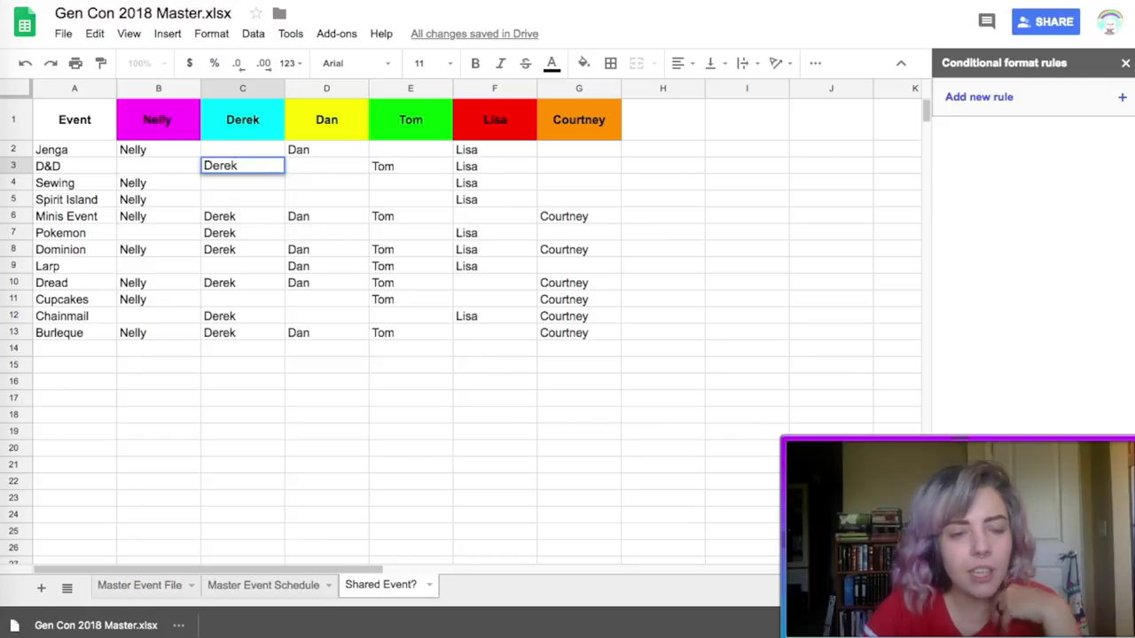
click(5, 250)
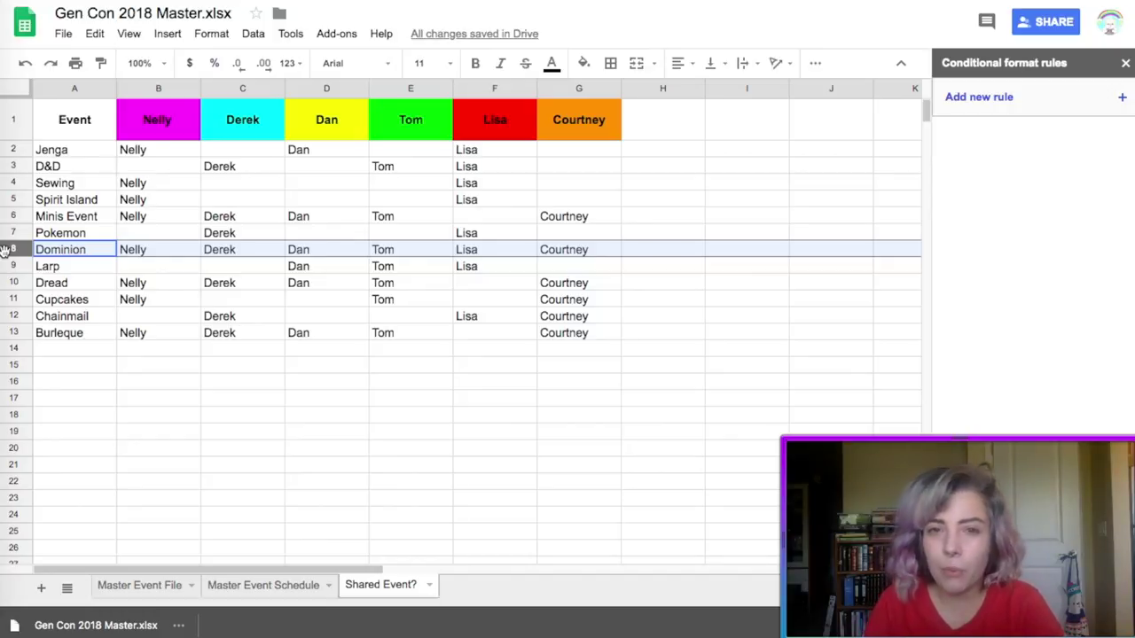
- In the Master Event Schedule sheet, enter "Costume Walk" in column B for Sat, Aug 4 2 PM
click(261, 587)
scroll(343, 283, up, 1)
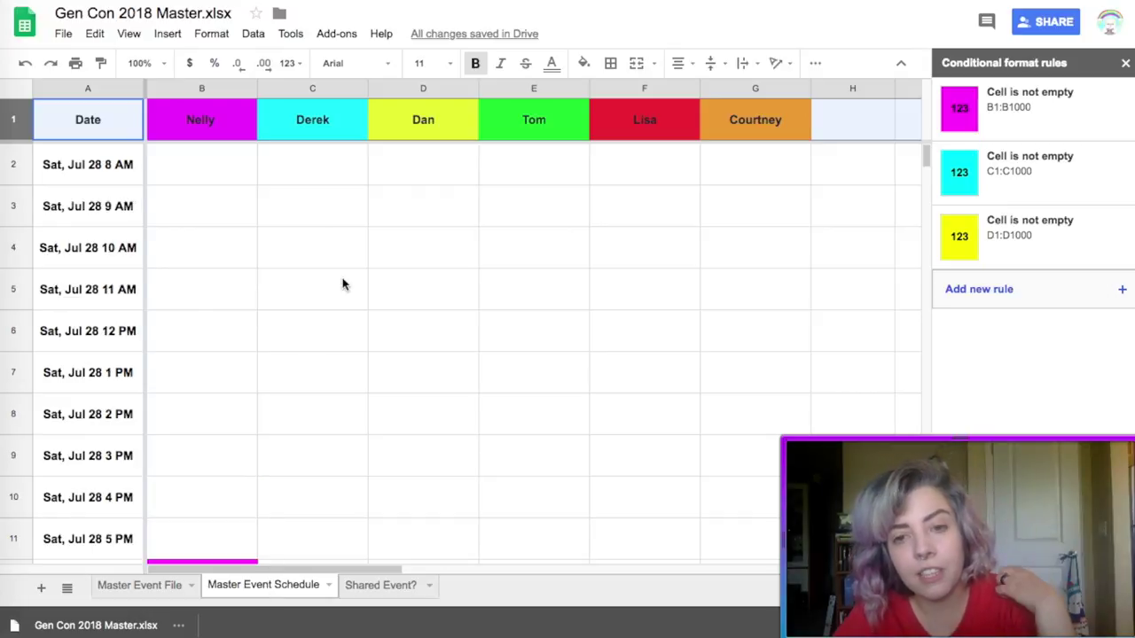
scroll(342, 284, down, 5)
scroll(343, 284, down, 10)
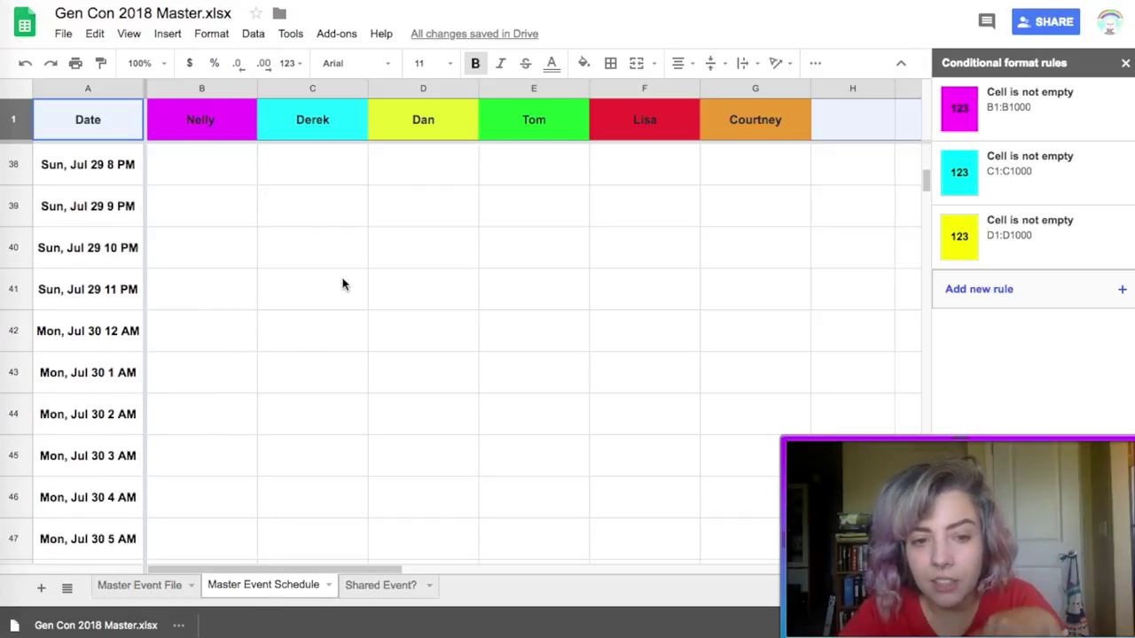
scroll(369, 381, down, 17)
scroll(369, 382, down, 20)
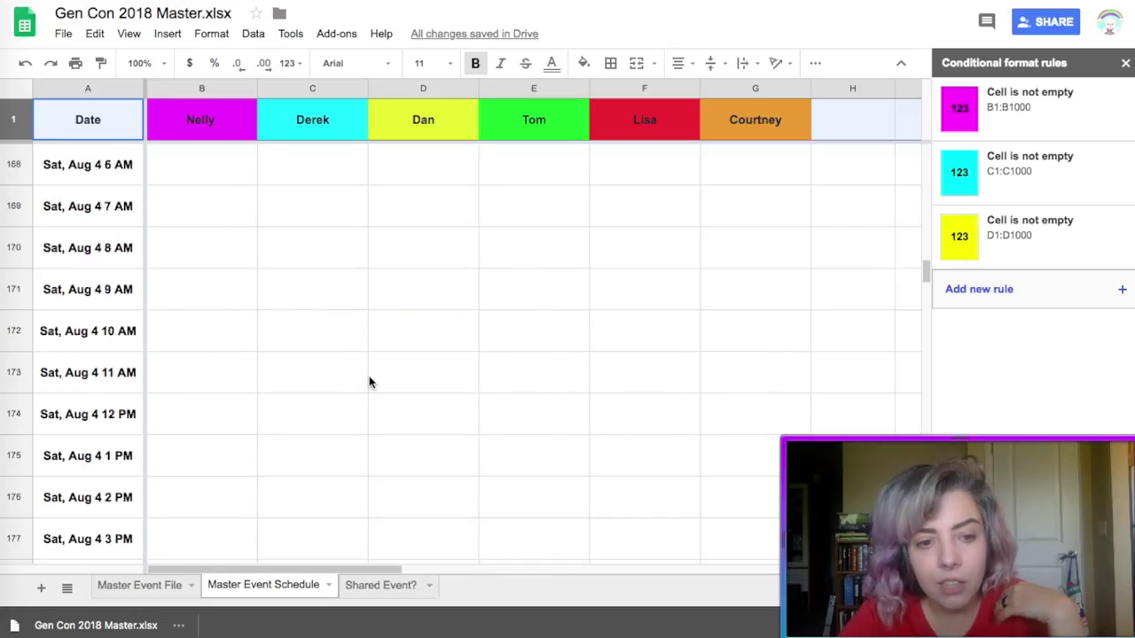
scroll(266, 426, down, 1)
click(189, 458)
text(C)
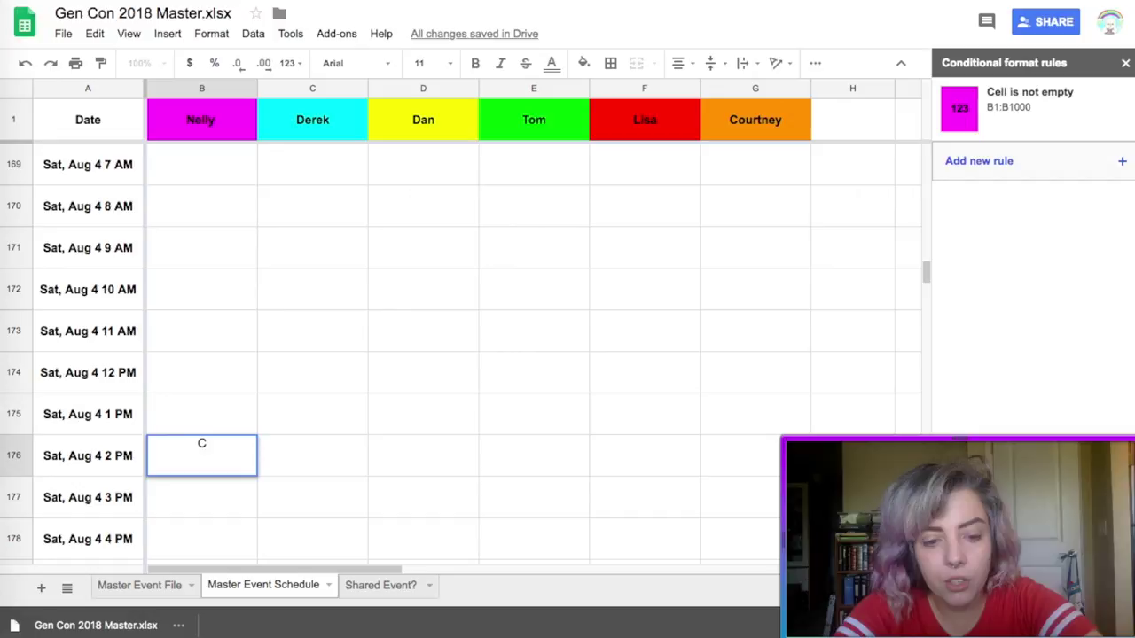
text(ostume Walk)
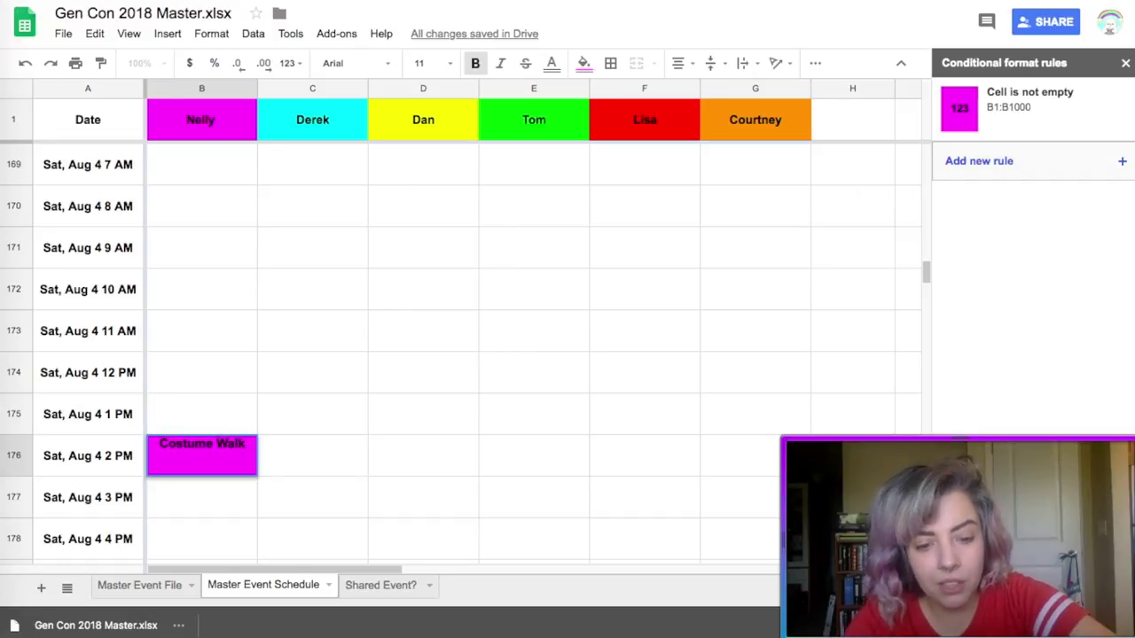
- Copy "Costume Walk" across the other group members' columns, C to G, for Sat, Aug 4 2 PM
click(307, 456)
text(Costume Walk)
key(Tab)
text(Costume Walk)
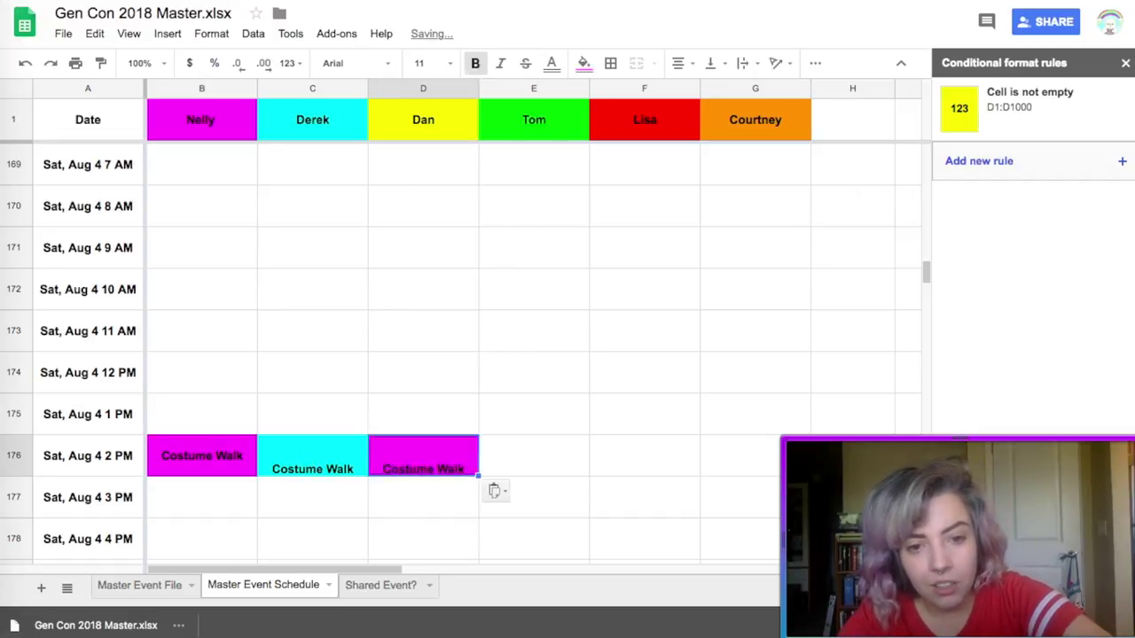
key(Tab)
key(ctrl+v)
key(Tab)
key(ctrl+v)
key(Tab)
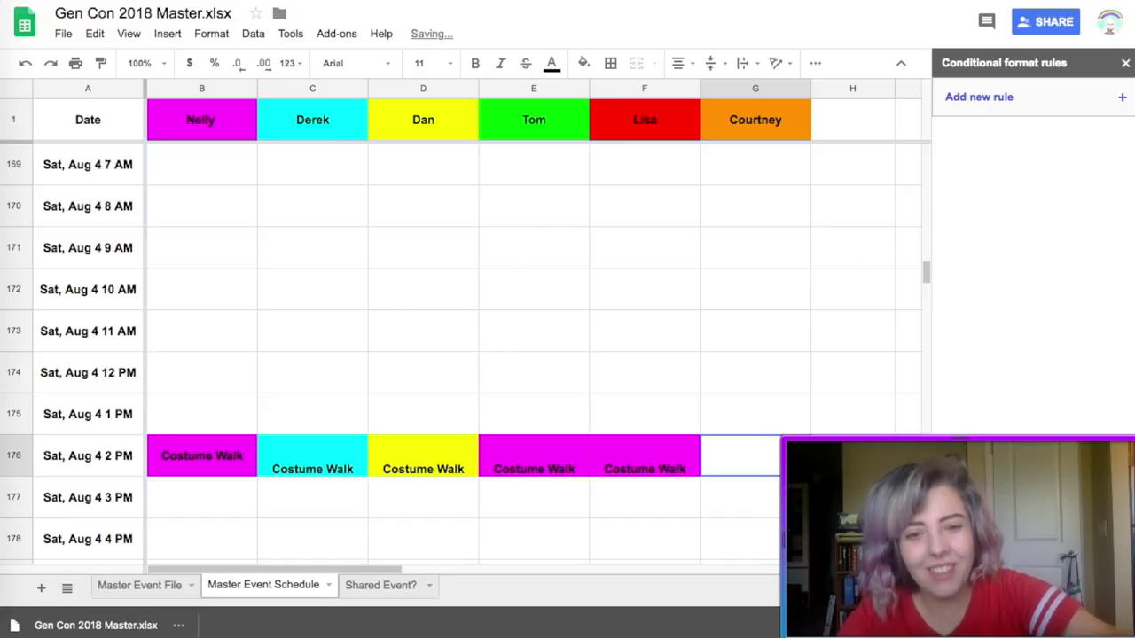
key(Tab)
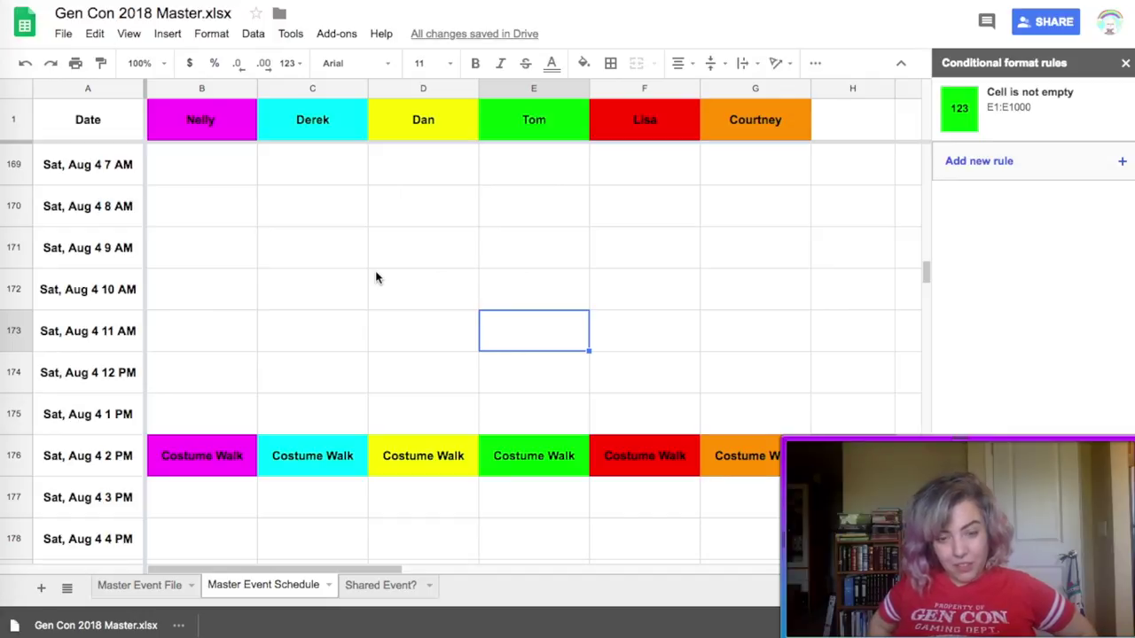
- Review the event list in the Master Event File sheet with the conditional format rules closed
click(169, 585)
scroll(535, 408, down, 10)
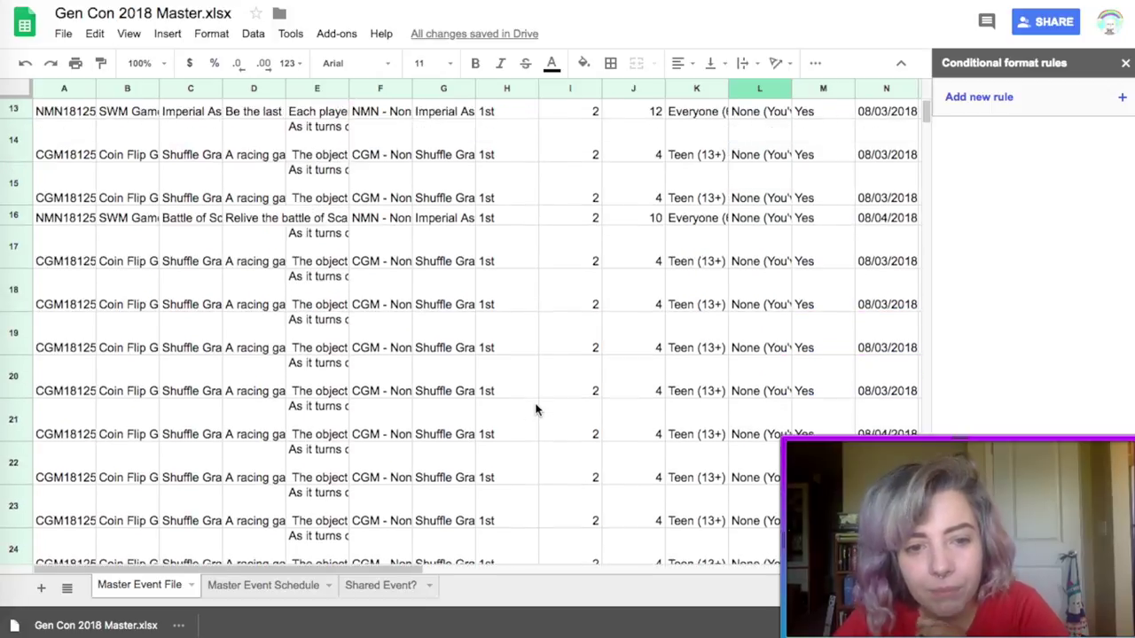
scroll(535, 408, up, 8)
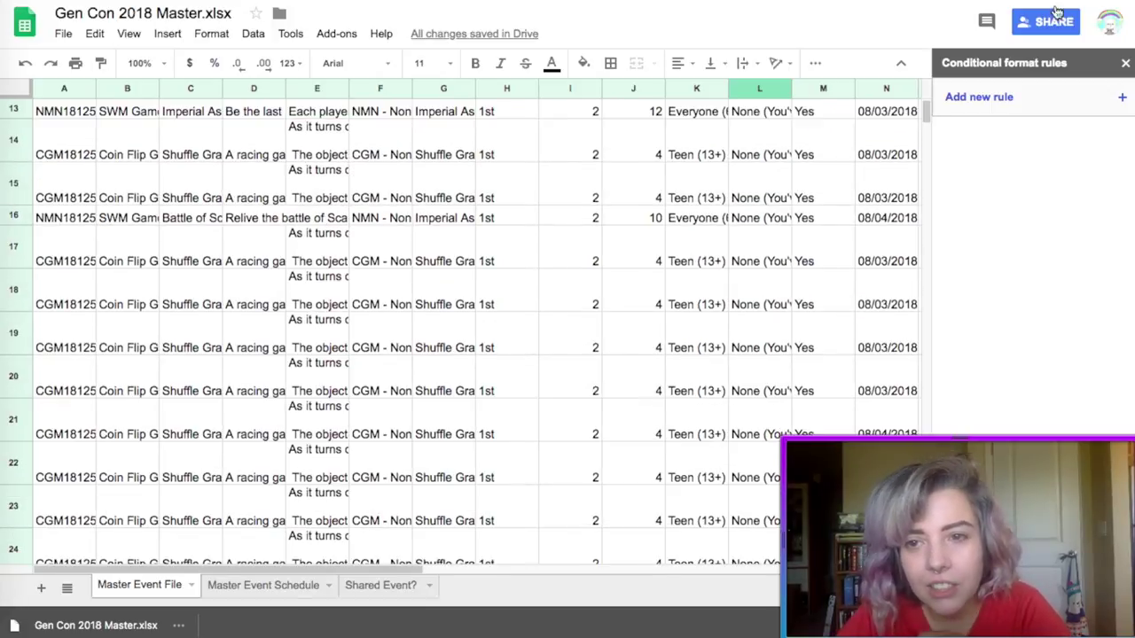
click(1126, 62)
scroll(821, 138, up, 5)
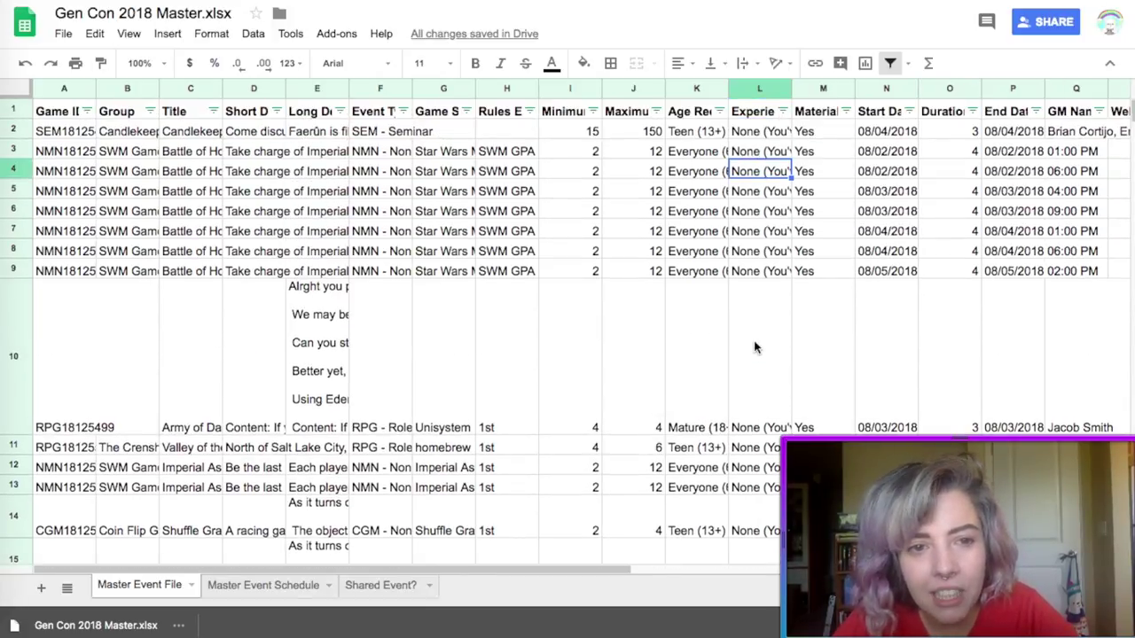
scroll(754, 347, down, 15)
scroll(755, 347, up, 15)
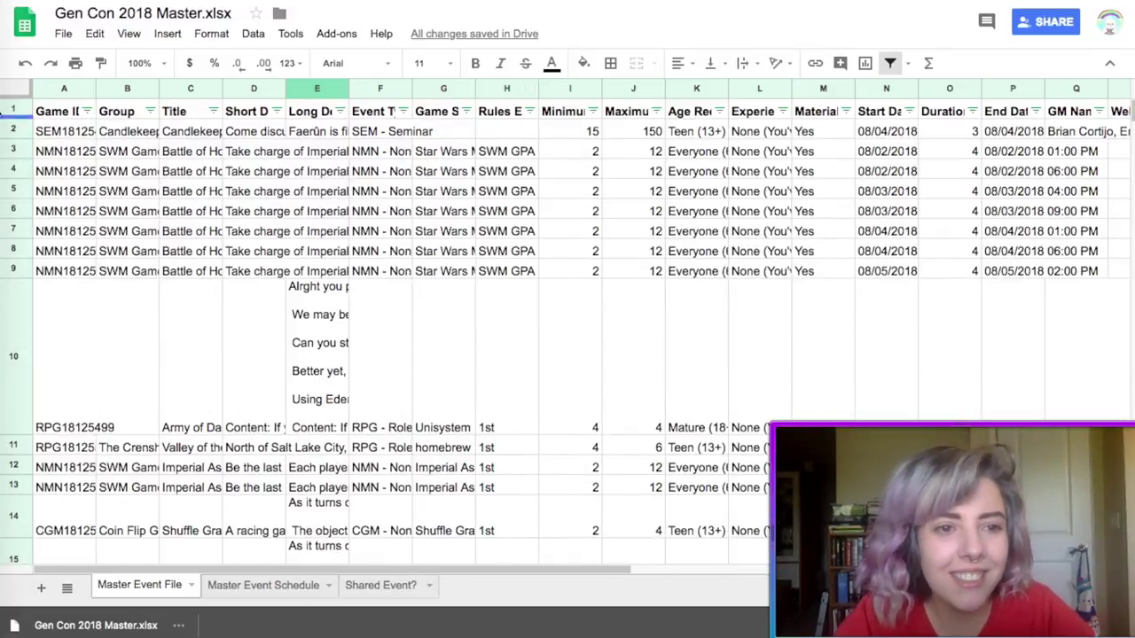
- Freeze the header row of the Master Event File sheet
click(22, 112)
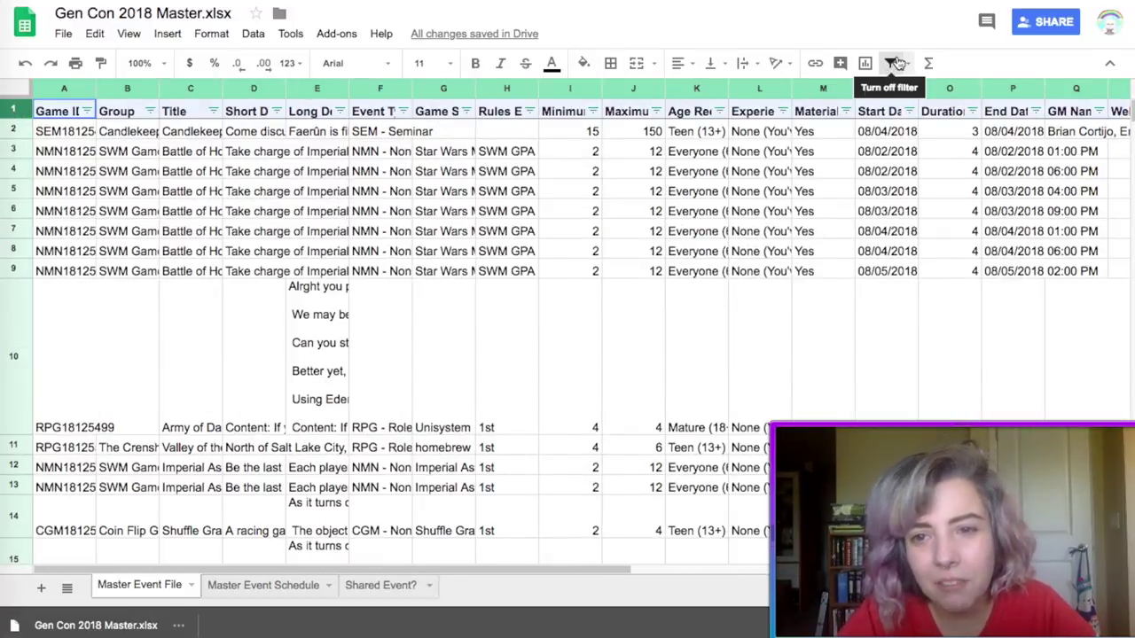
scroll(174, 195, down, 2)
scroll(174, 195, up, 2)
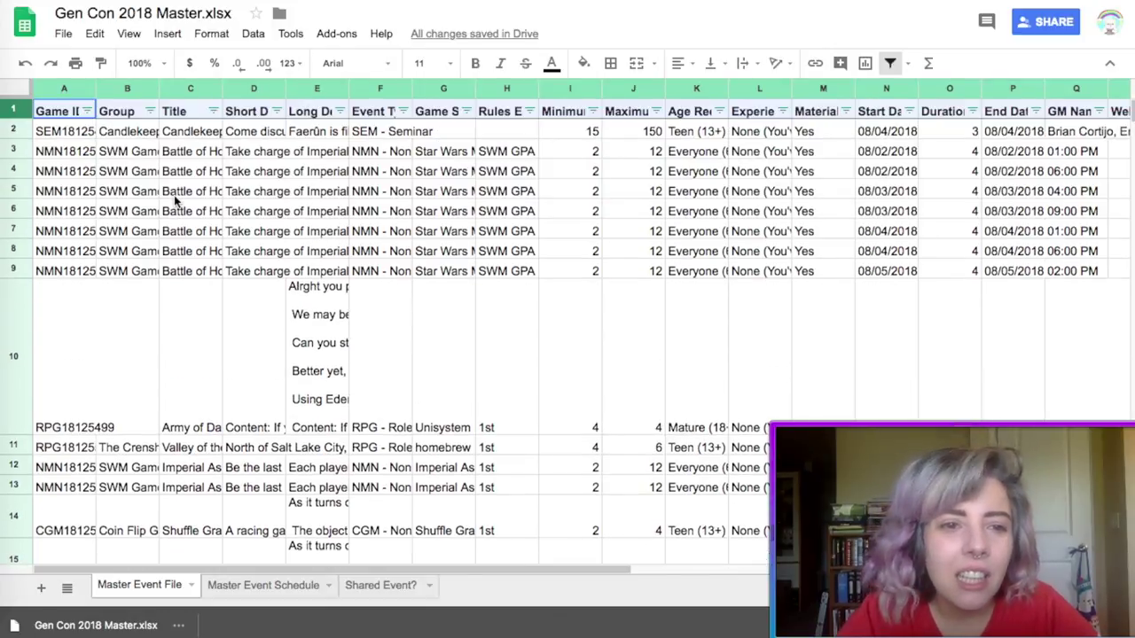
click(211, 34)
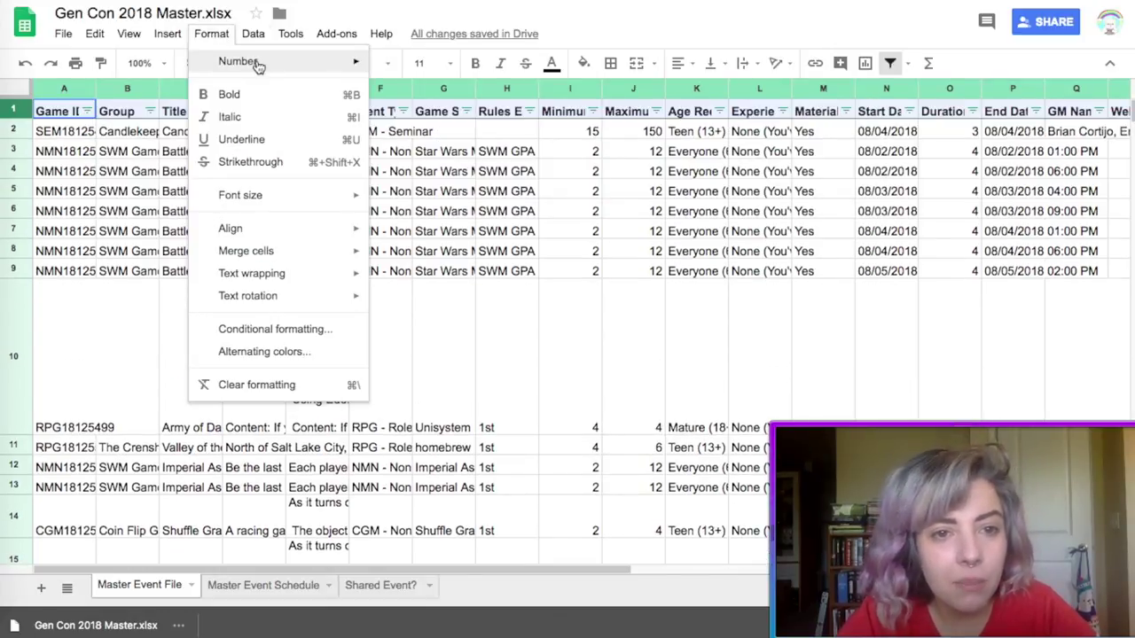
mouse_move(129, 33)
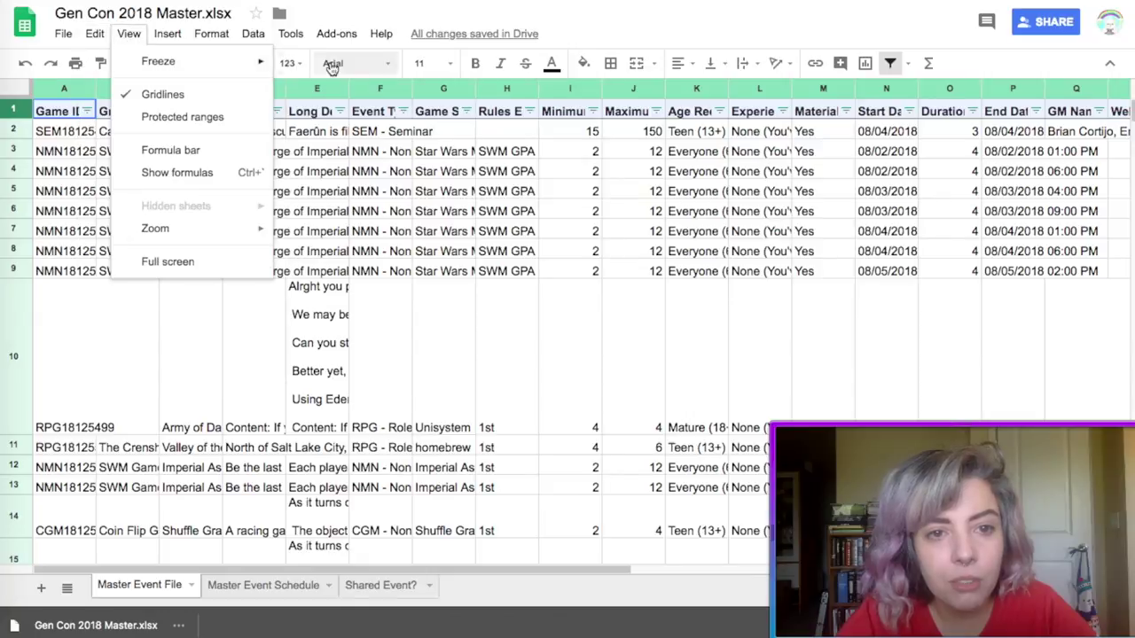
mouse_move(254, 69)
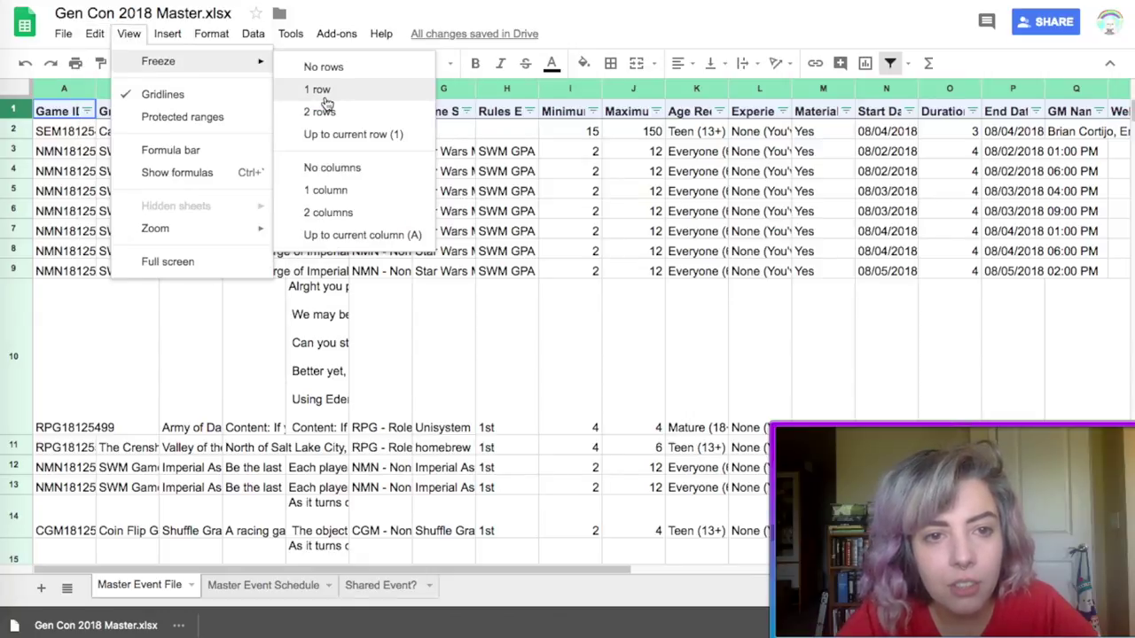
click(318, 90)
- Freeze the first column, the game IDs, of the Master Event File sheet
click(209, 33)
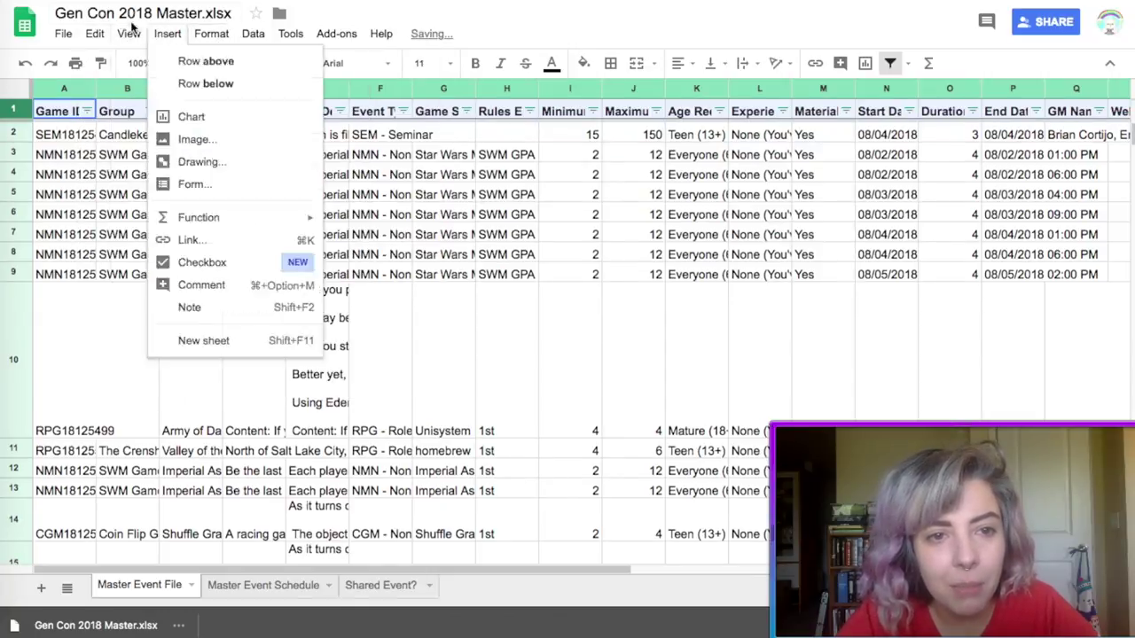
mouse_move(130, 32)
mouse_move(222, 62)
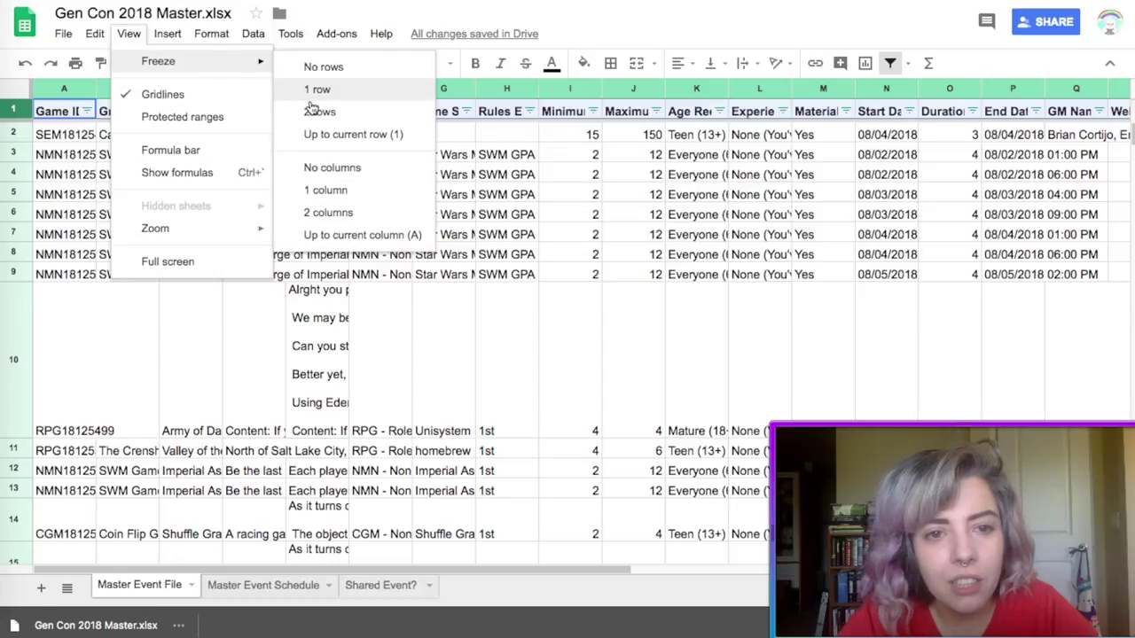
click(323, 190)
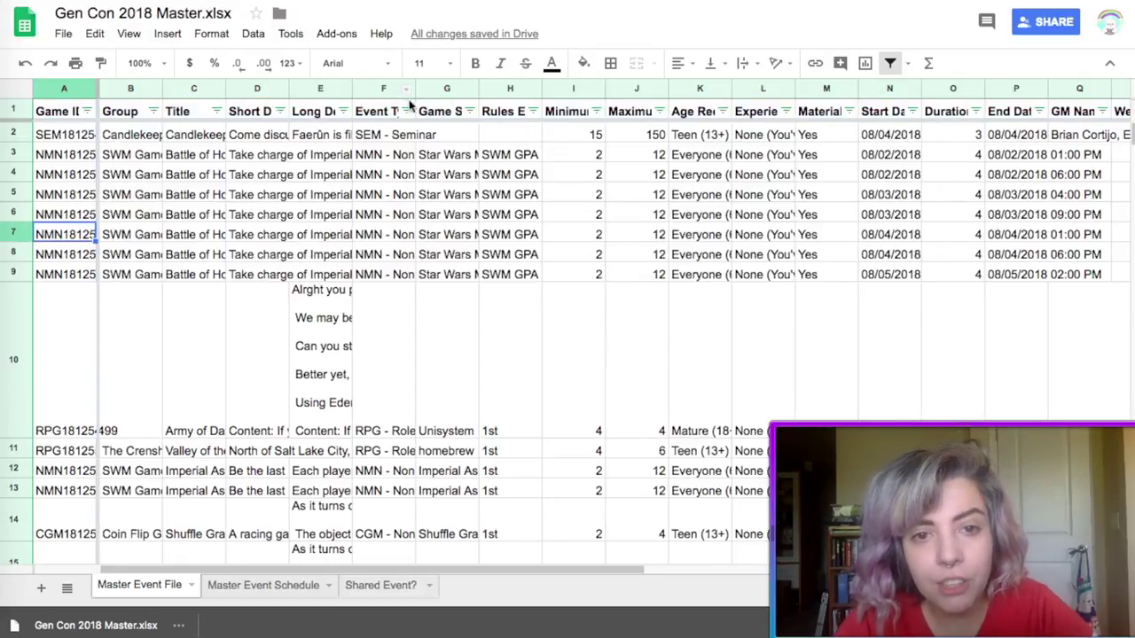
- Widen the Event Type column to show its full header and open that column's filter options
drag(415, 89, 501, 89)
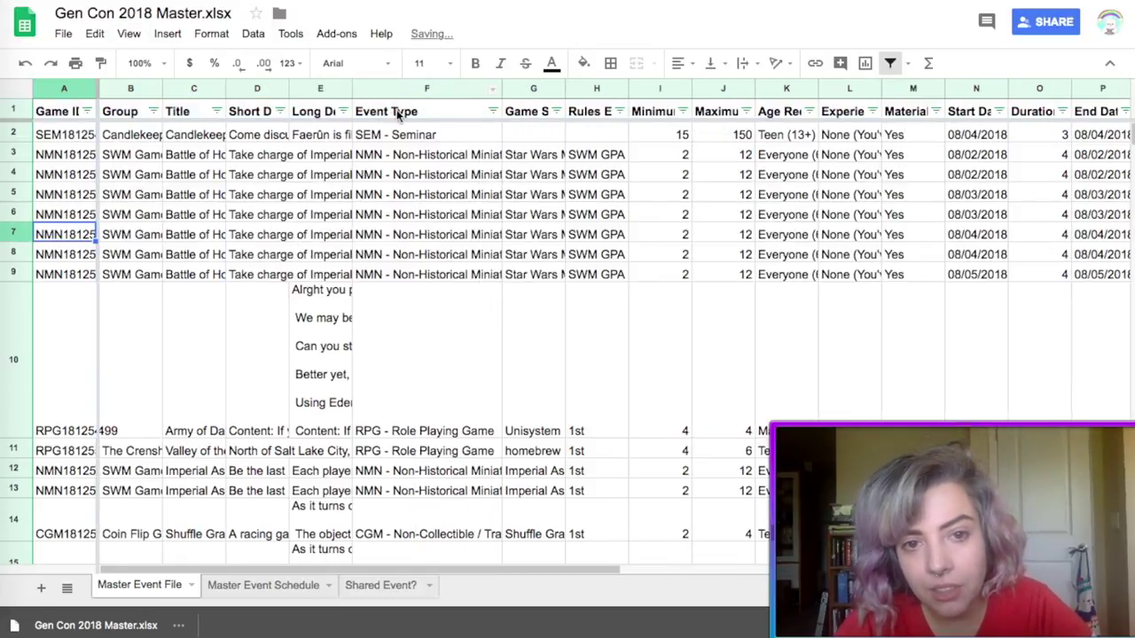
click(396, 109)
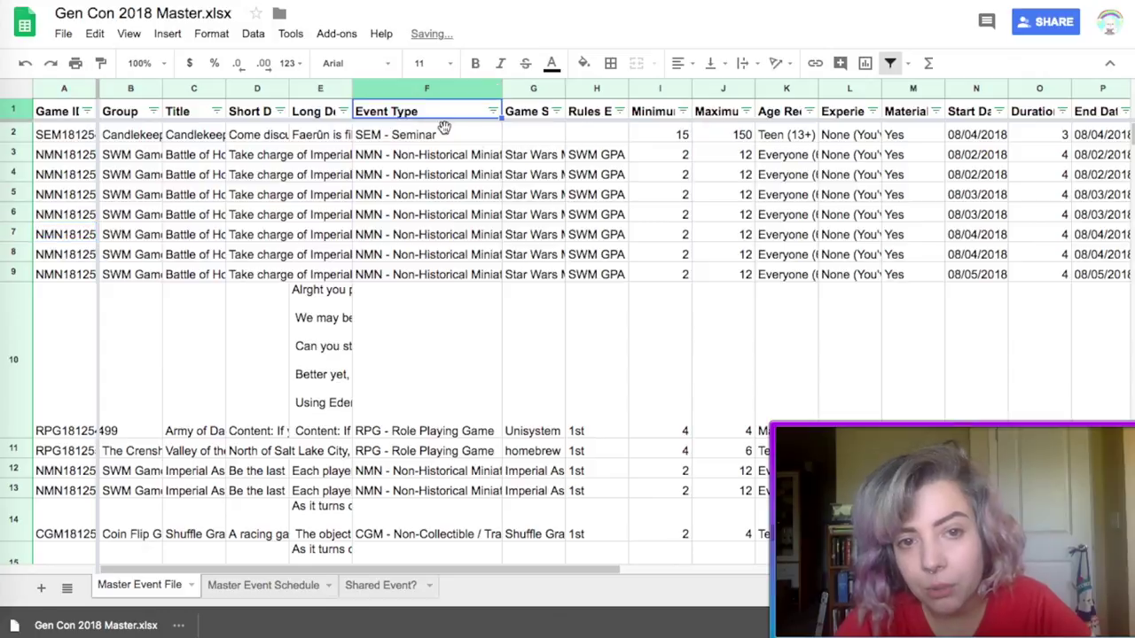
click(496, 116)
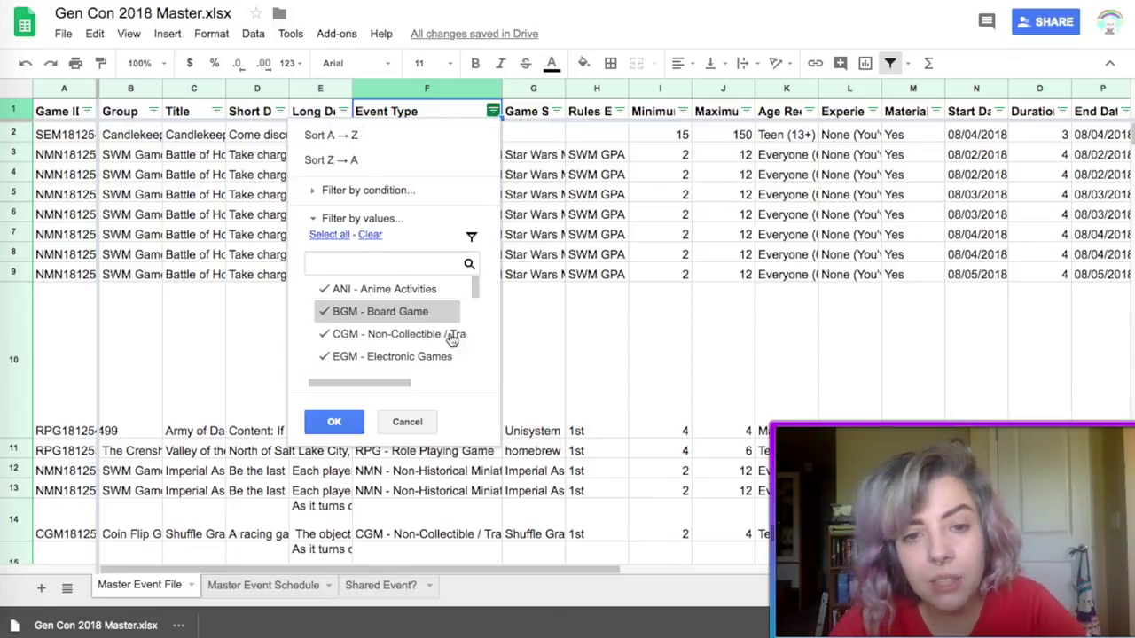
- Examine which event types the Event Type filter offers, from ANI - Anime Activities to ZED - Isle of Misfit Events
scroll(451, 337, down, 5)
scroll(450, 346, up, 5)
scroll(452, 348, up, 2)
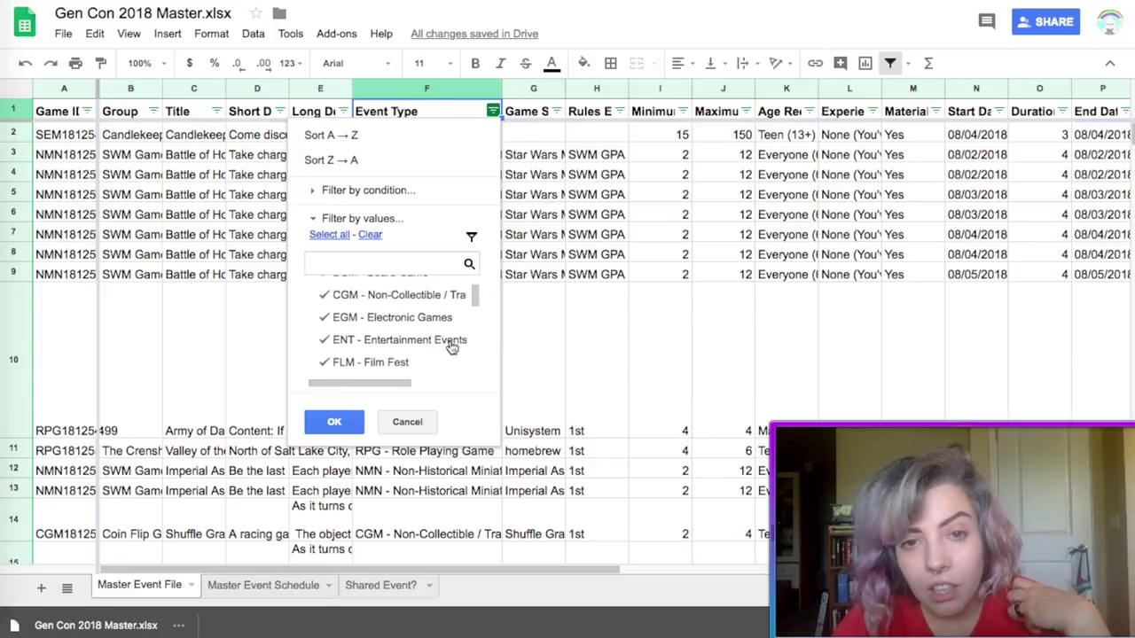
scroll(451, 348, up, 1)
scroll(449, 355, down, 6)
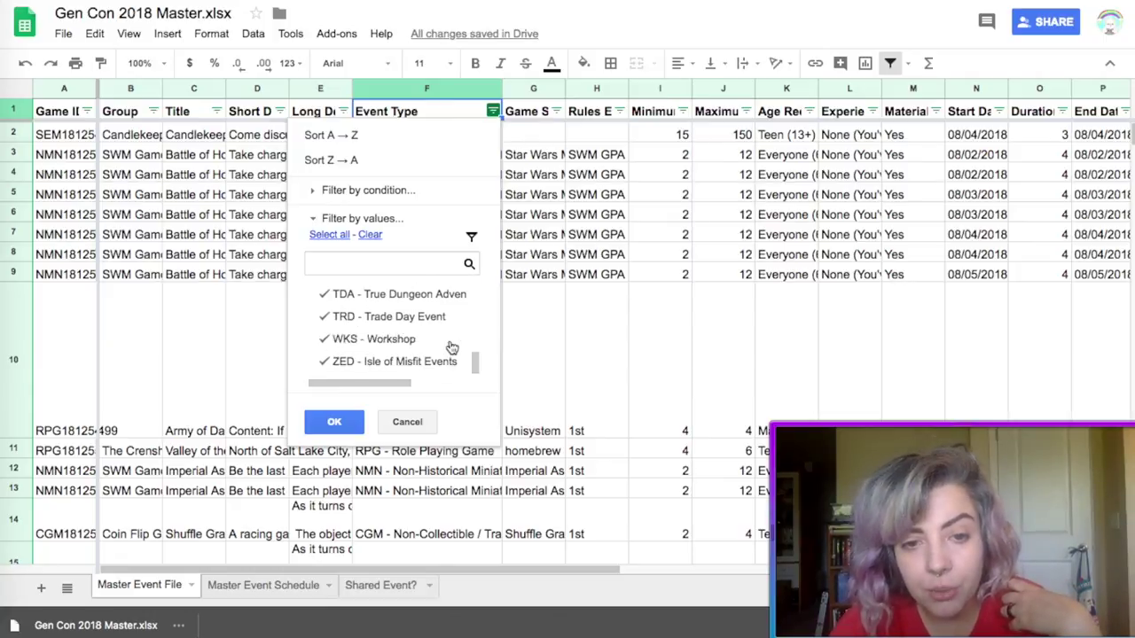
scroll(439, 326, up, 3)
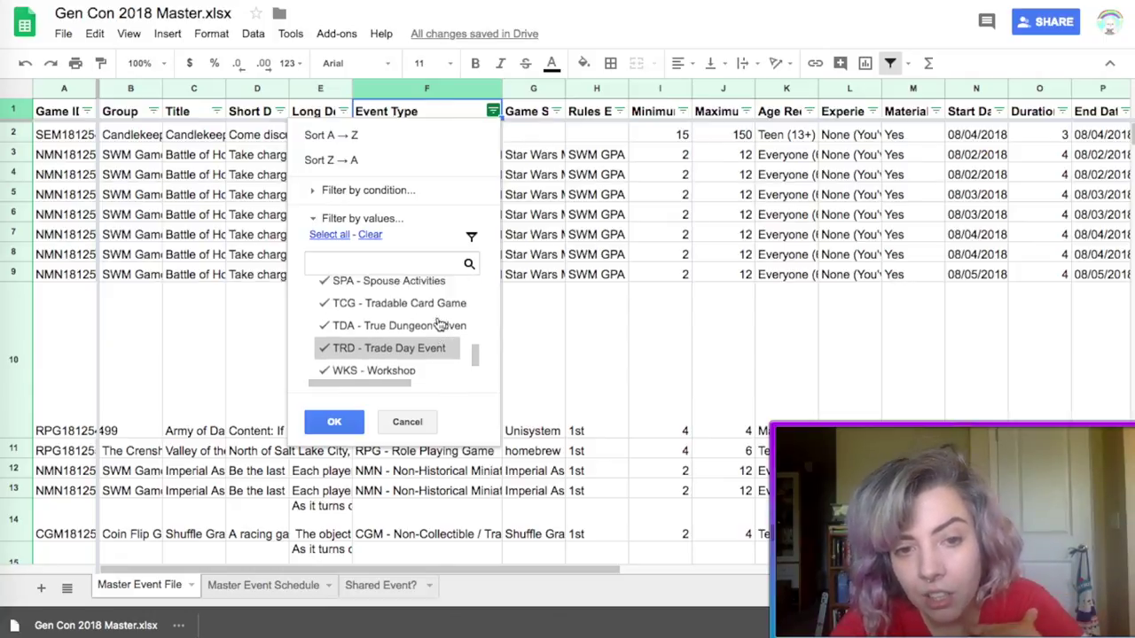
scroll(439, 325, up, 3)
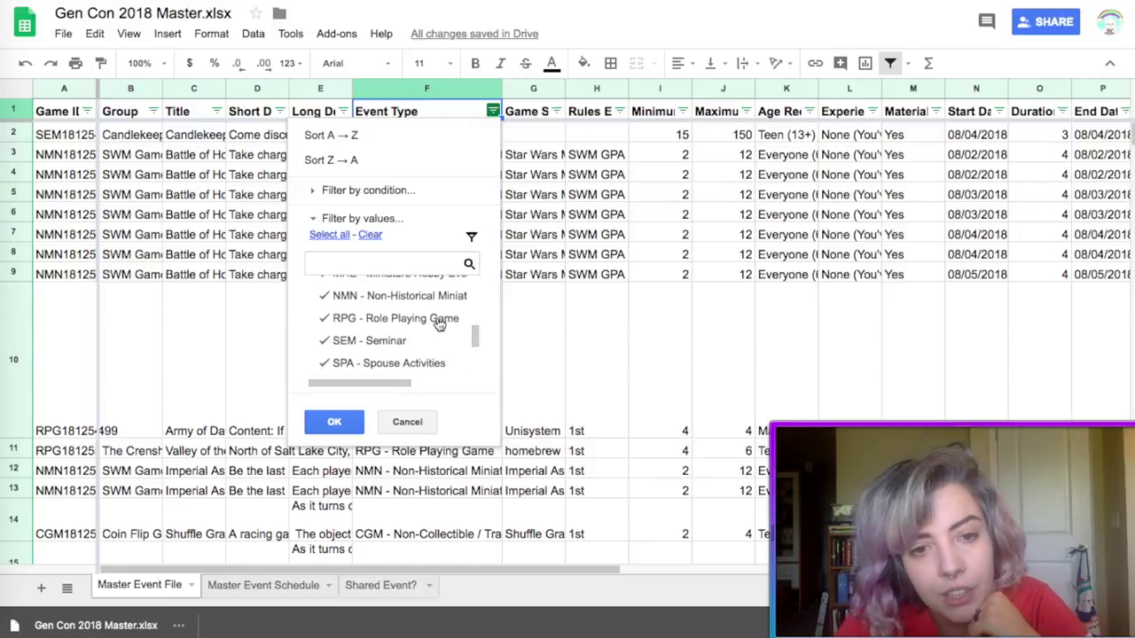
scroll(439, 324, down, 1)
scroll(439, 324, up, 1)
scroll(438, 325, right, 2)
scroll(417, 324, left, 2)
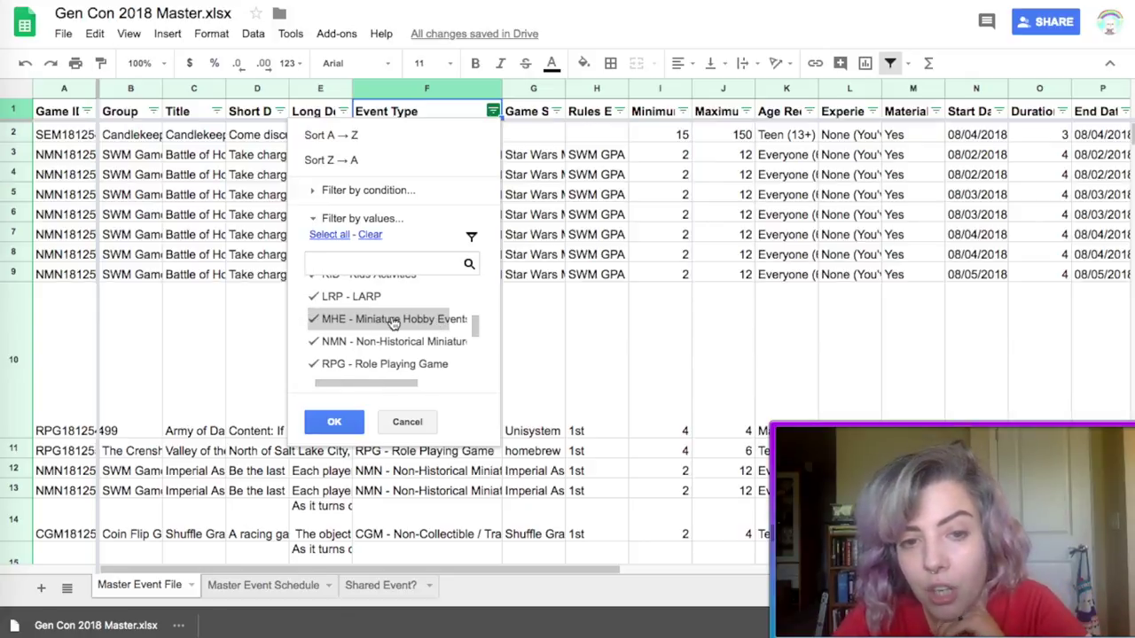
- Filter the Event Type column to only NMN - Non-Historical Miniatures events
click(370, 234)
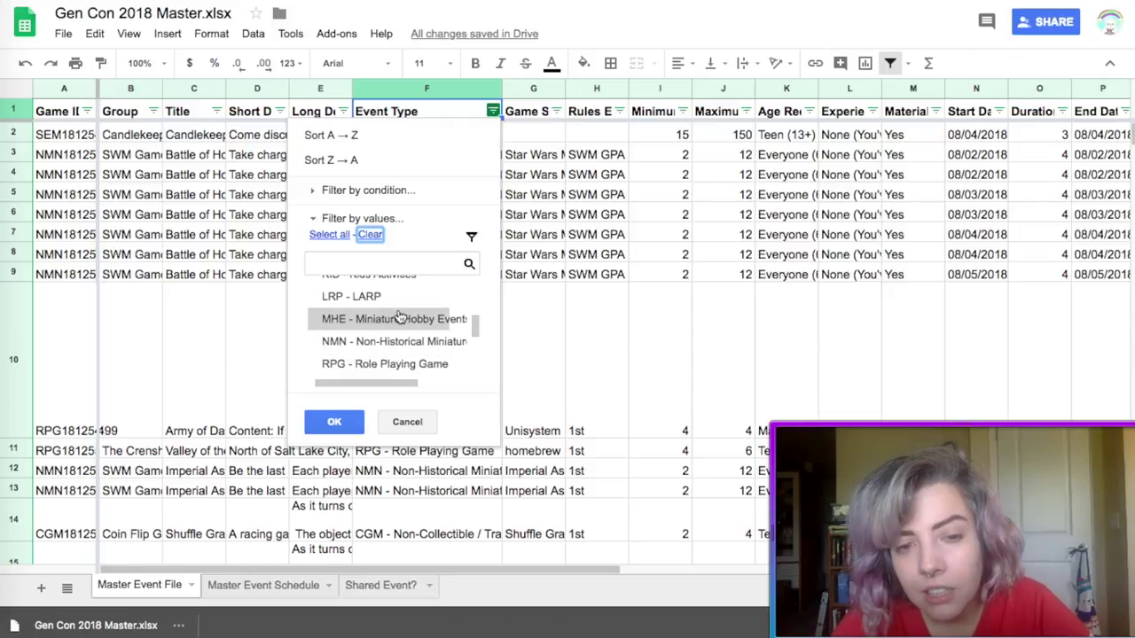
scroll(399, 318, down, 5)
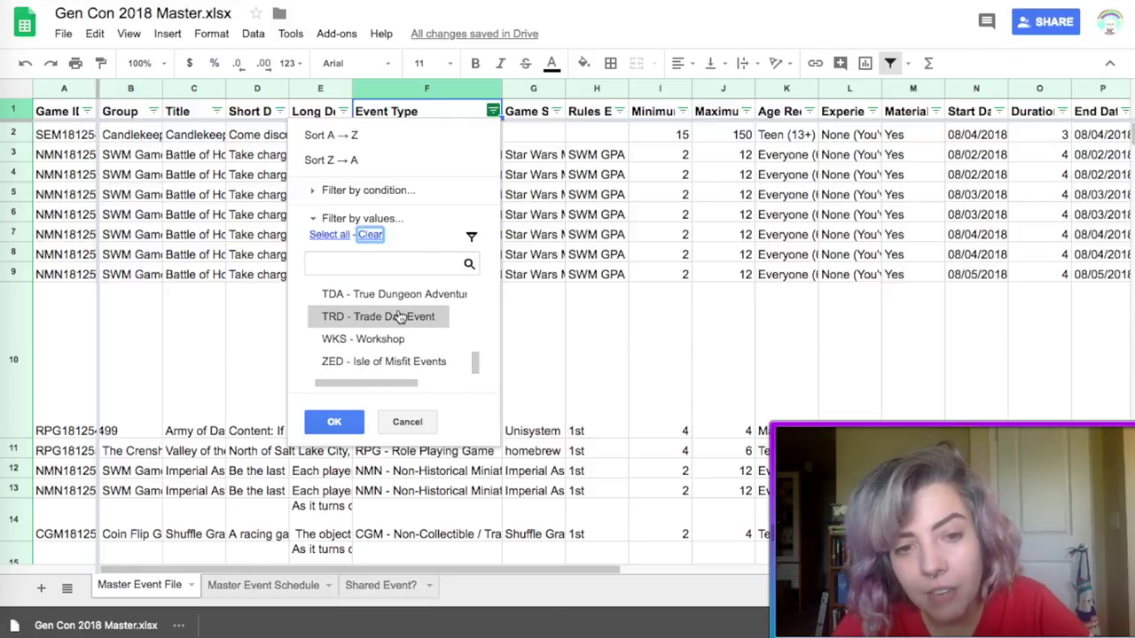
scroll(370, 324, up, 3)
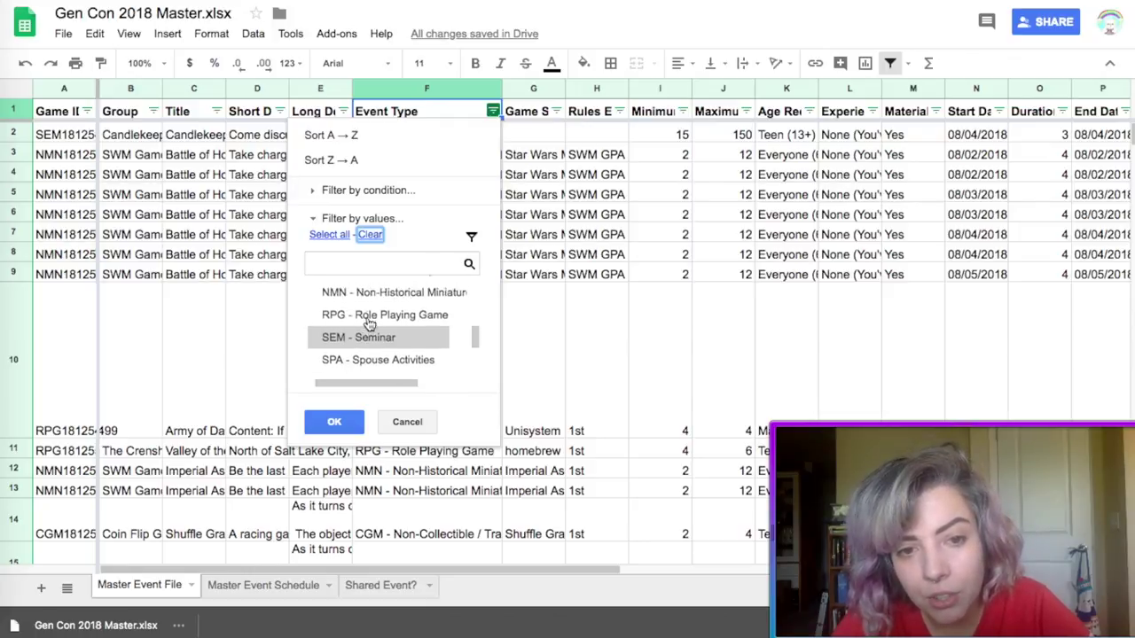
click(370, 325)
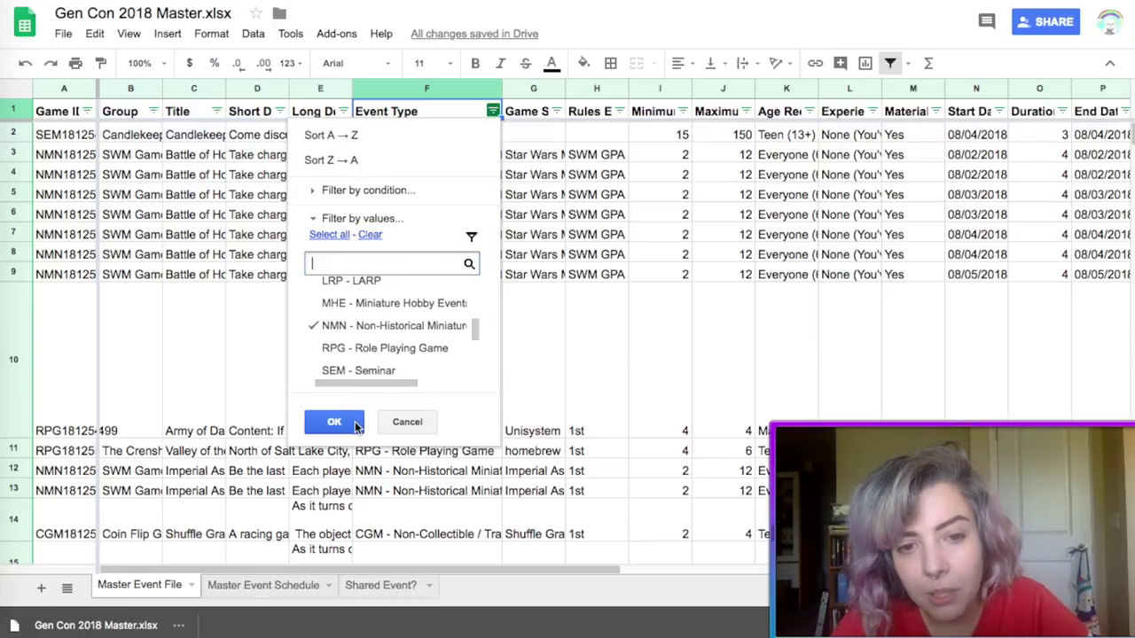
click(354, 422)
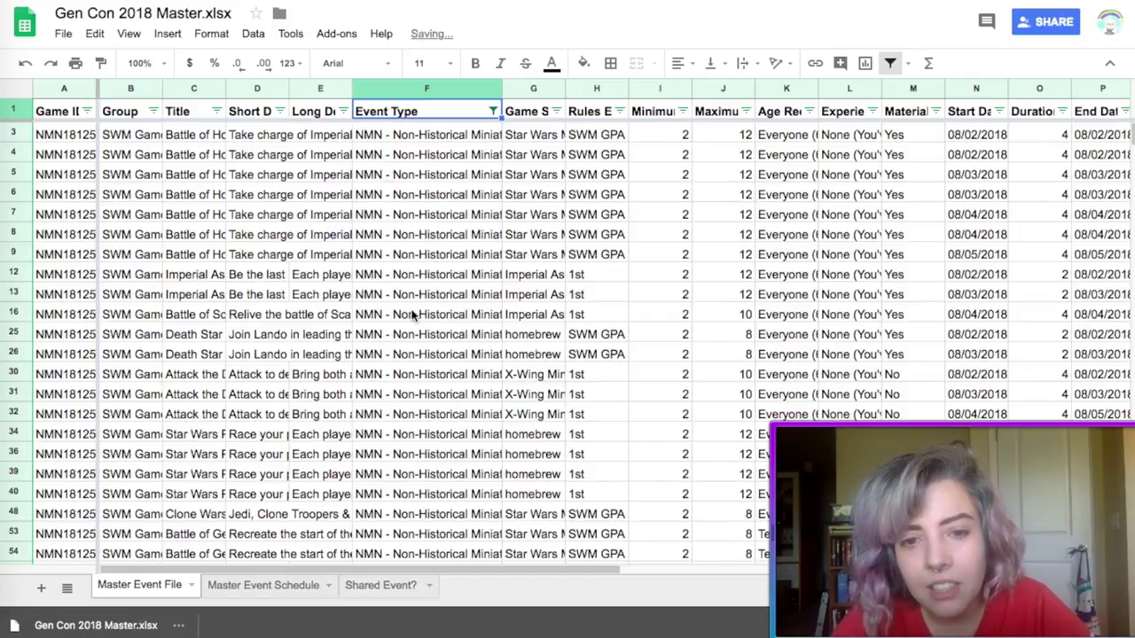
- Look through the filtered events and widen the Title column so that more of each event title shows
scroll(411, 316, down, 5)
scroll(411, 315, down, 20)
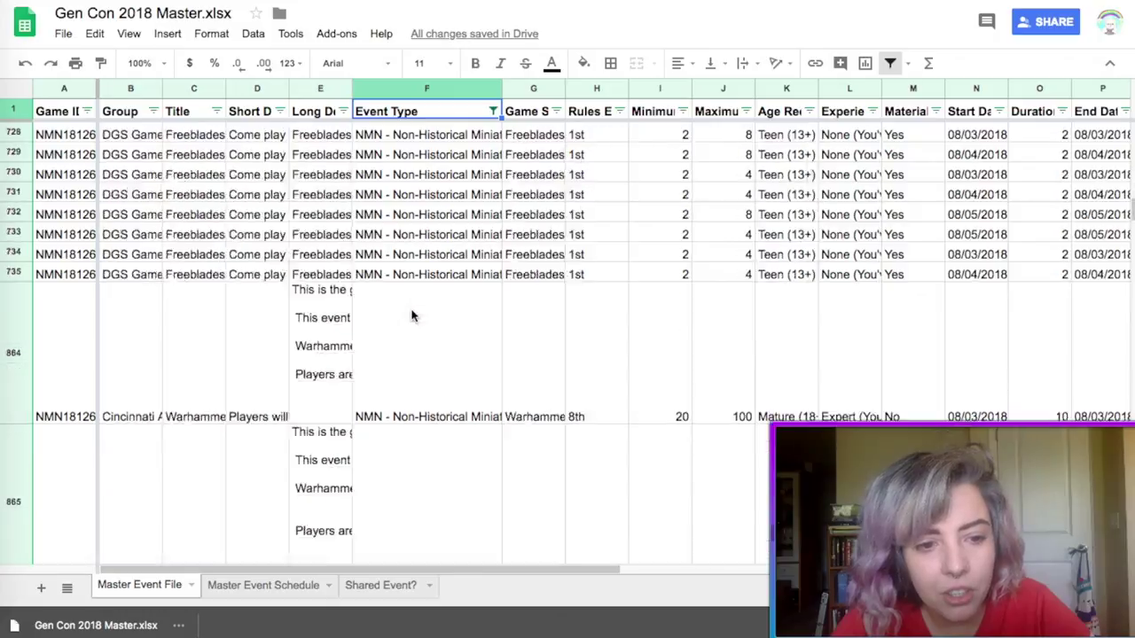
scroll(411, 316, up, 20)
drag(223, 86, 267, 88)
drag(357, 84, 358, 85)
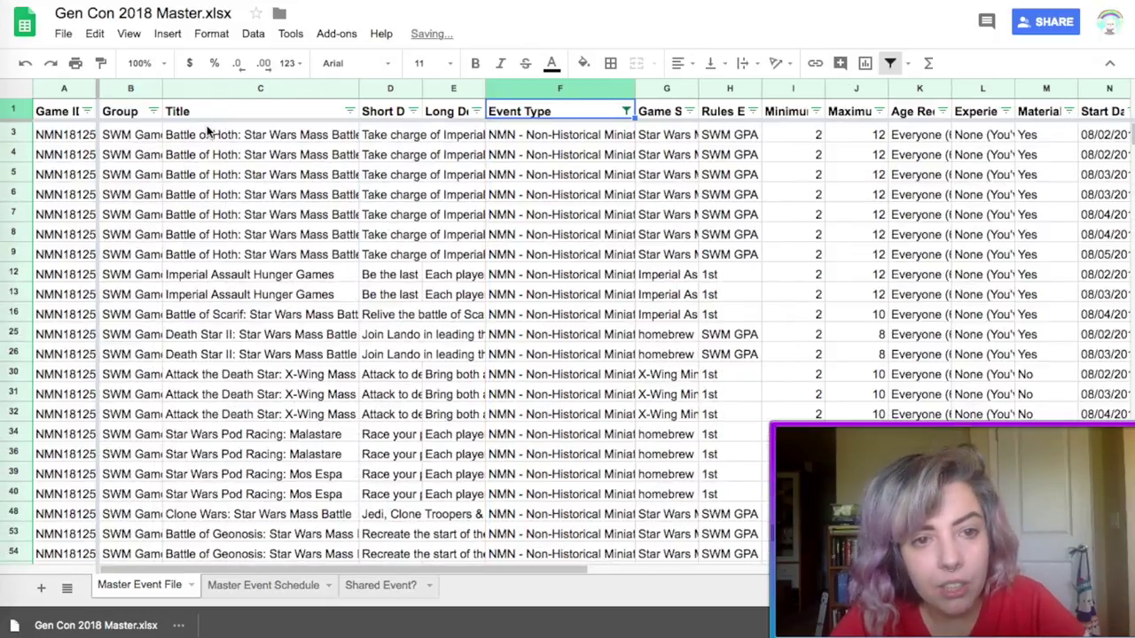
- Read the full title, short description and group of the first Battle of Hoth event without editing the cells
click(269, 140)
double_click(269, 140)
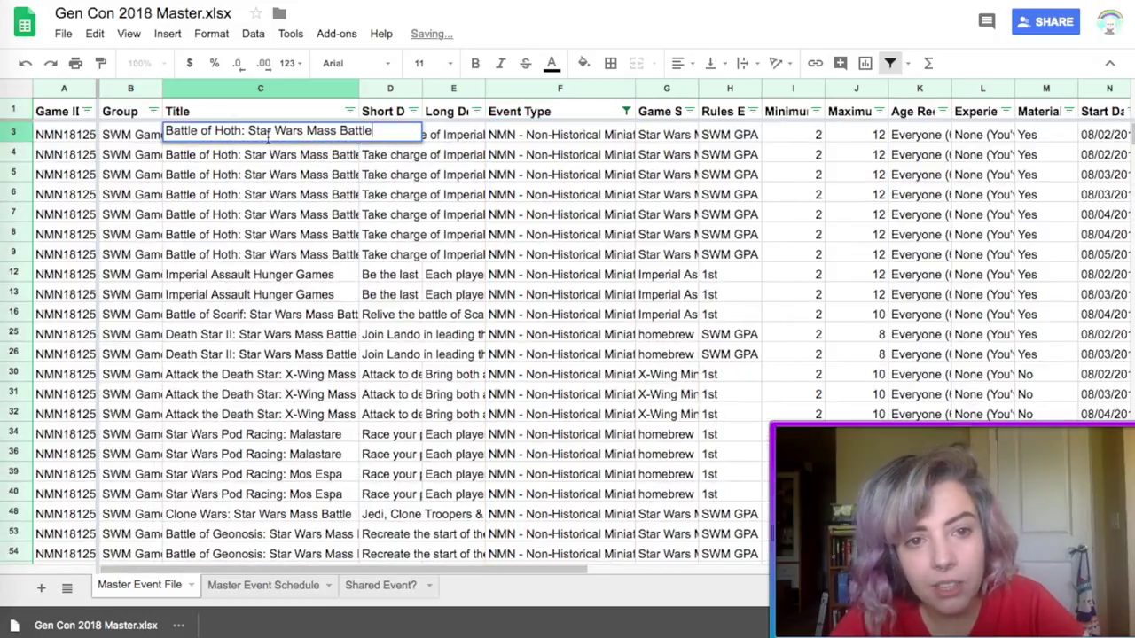
click(351, 338)
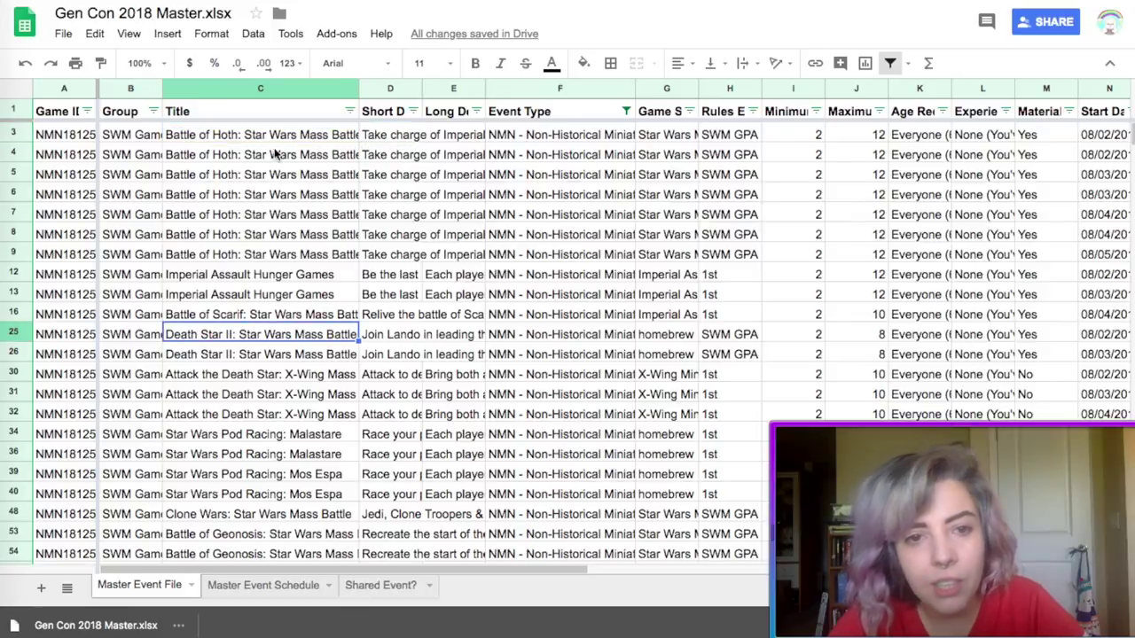
double_click(393, 133)
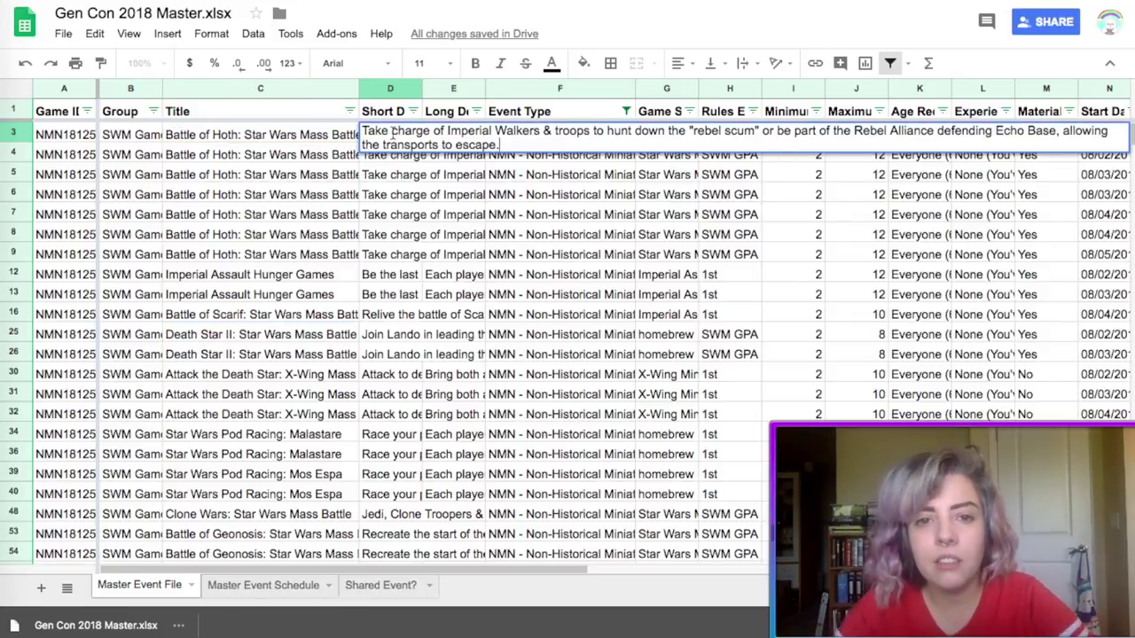
key(Escape)
key(Left)
key(Left)
key(Left)
key(Right)
key(Return)
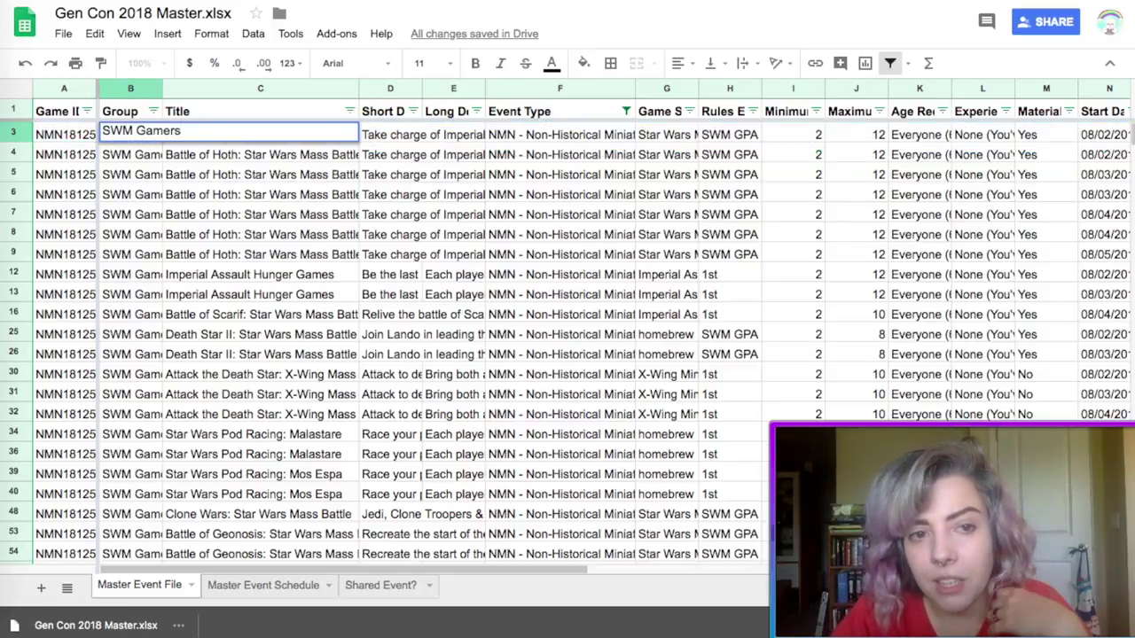
key(Return)
- Check the game system, rules edition, and minimum and maximum player entries in the Battle of Hoth rows
key(Right)
key(Right)
key(Right)
key(Right)
key(Right)
key(Return)
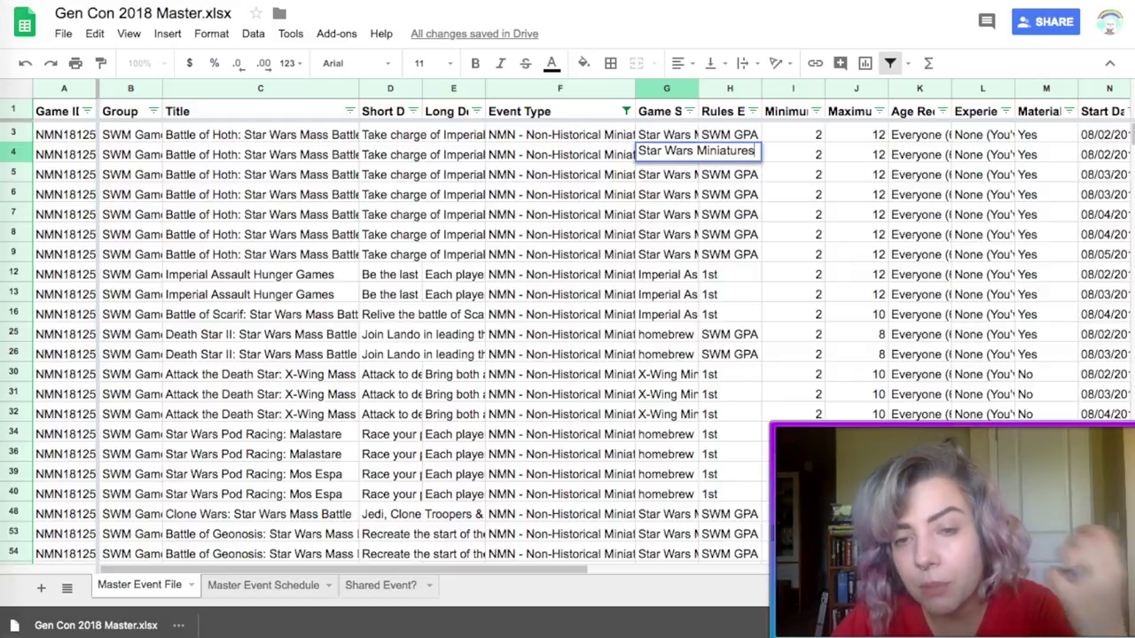
key(Return)
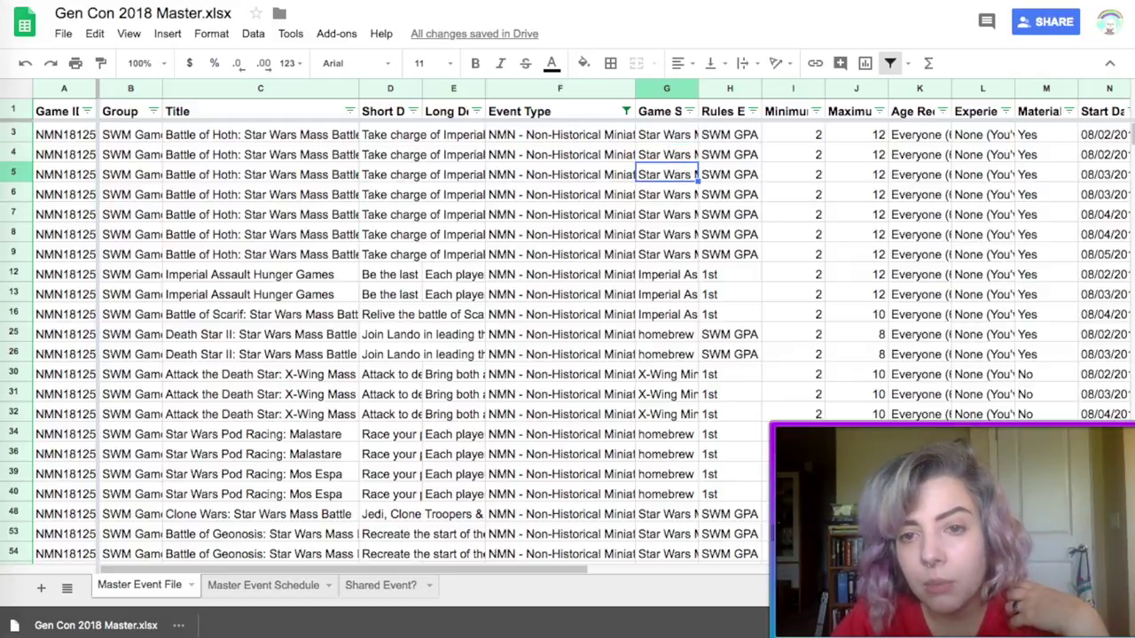
key(Right)
key(Return)
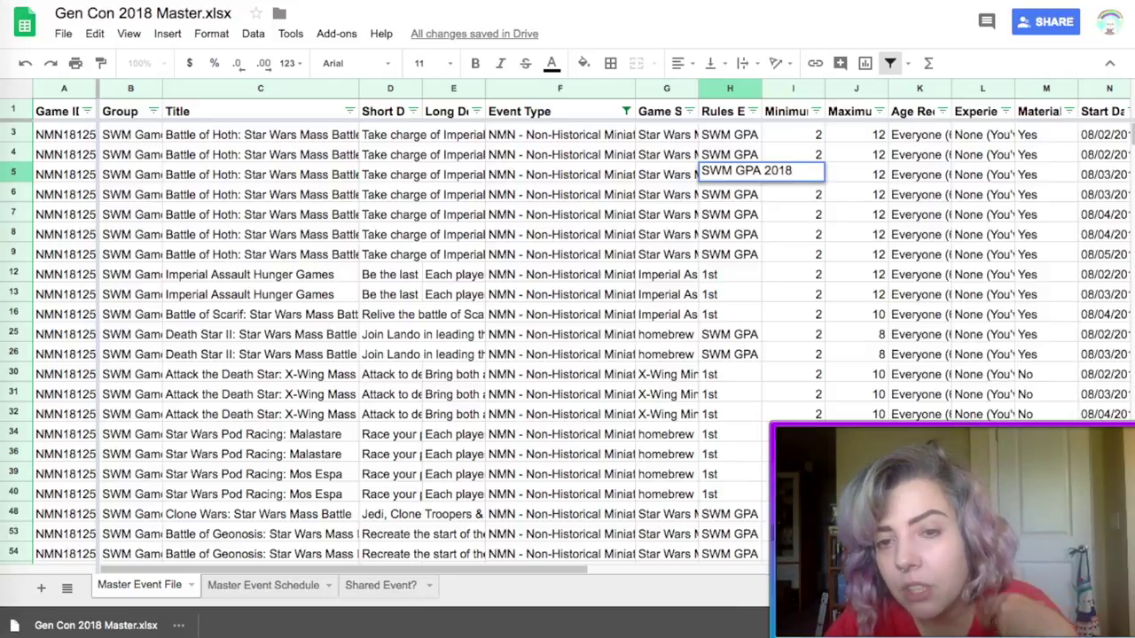
key(Return)
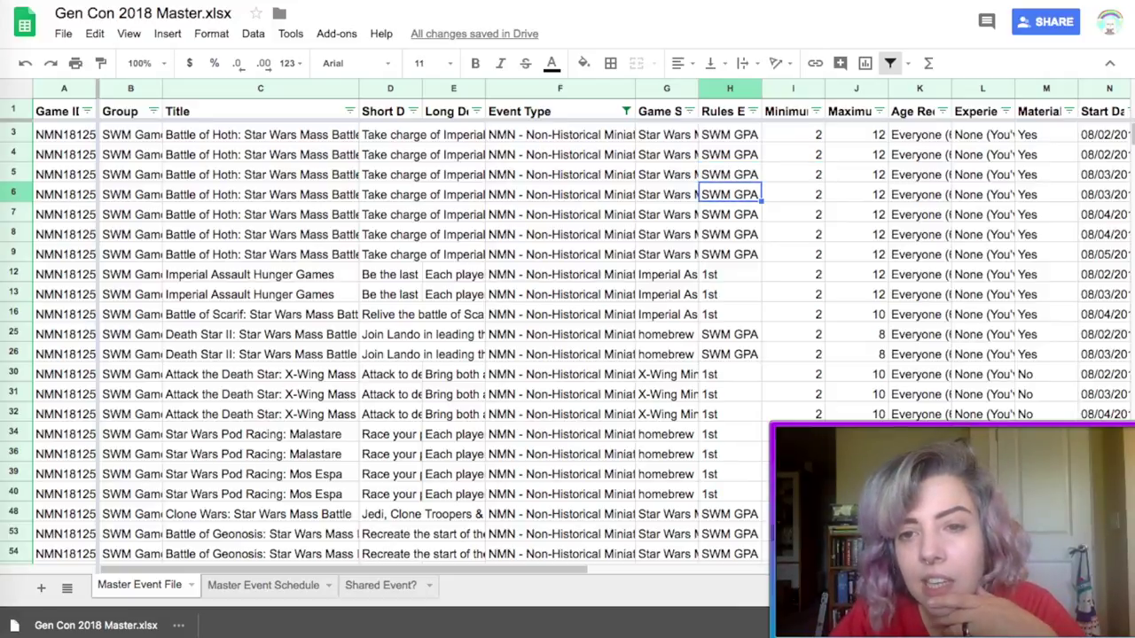
key(Right)
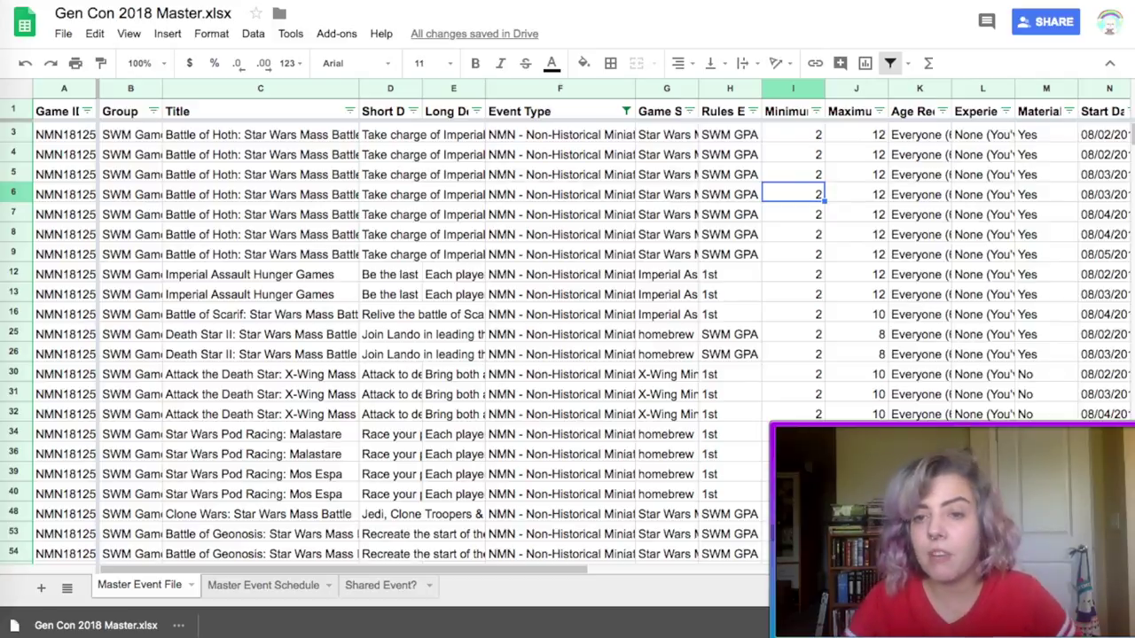
key(Right)
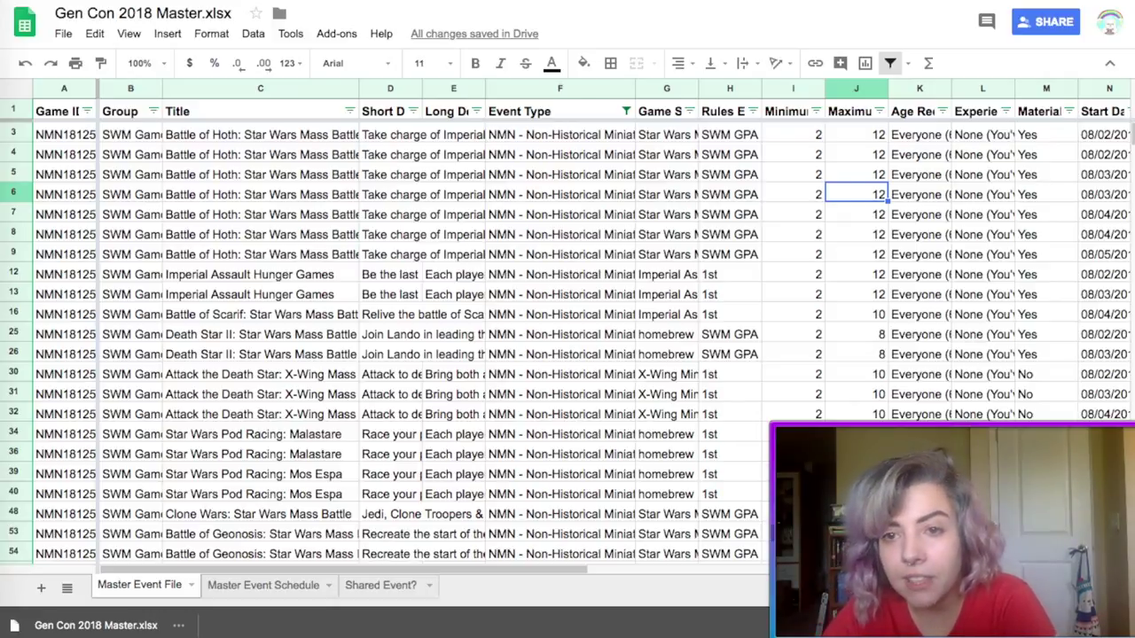
- Widen the Start Date & Time column so that both the date and the time of each event show
key(Right)
key(Right)
key(Right)
key(Right)
key(Right)
key(Right)
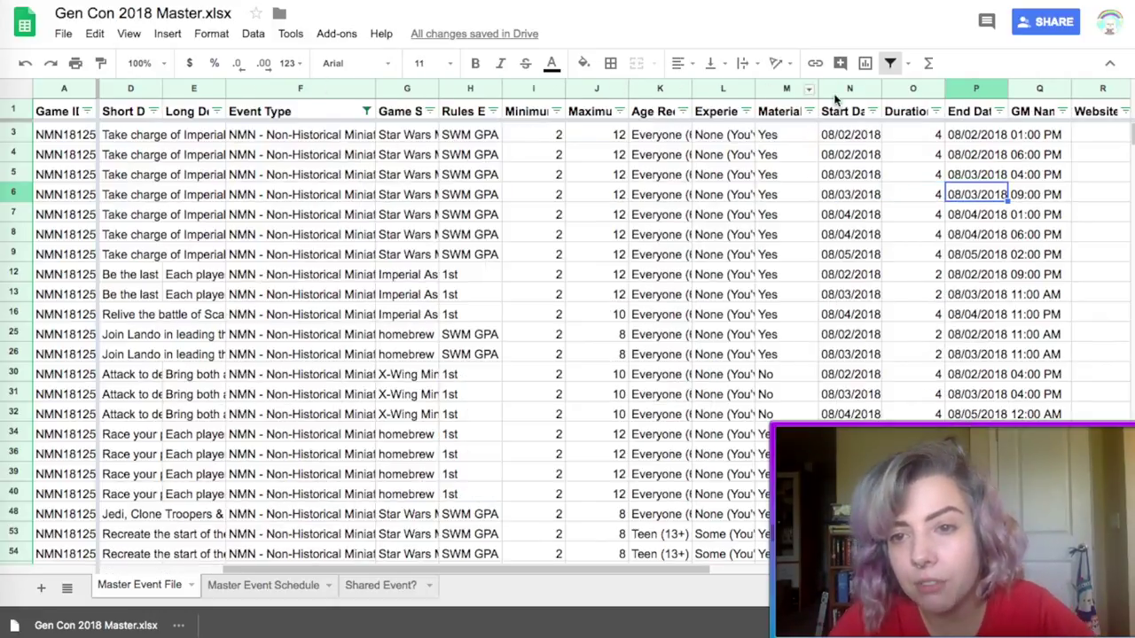
drag(881, 89, 957, 88)
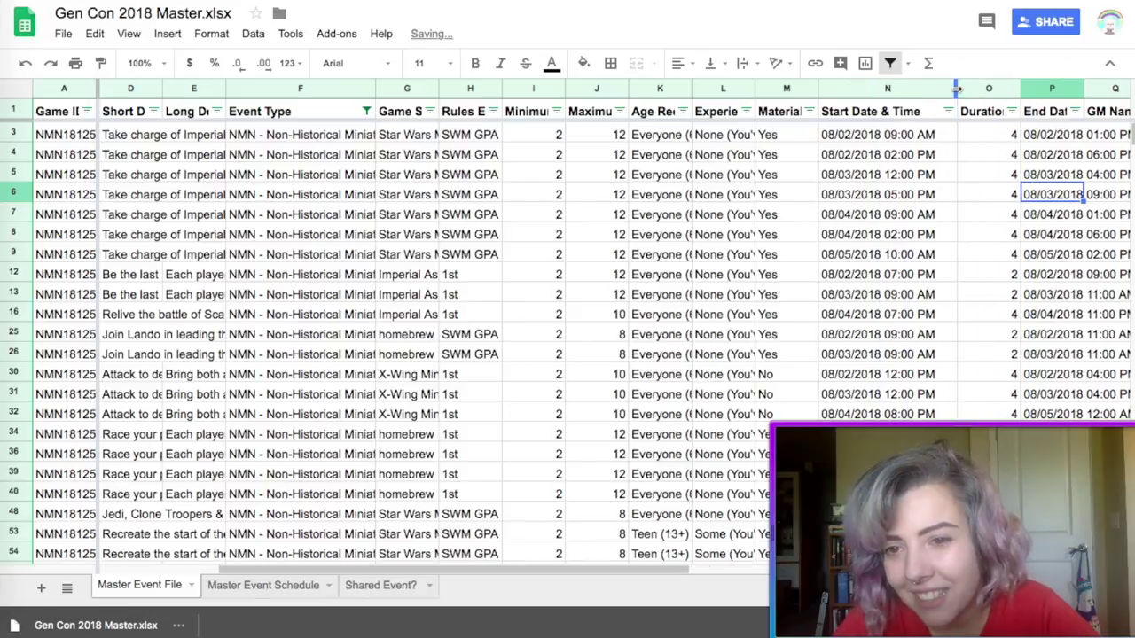
- Check the start time, duration, attendee registration and cost columns of the filtered miniatures events
scroll(915, 168, right, 3)
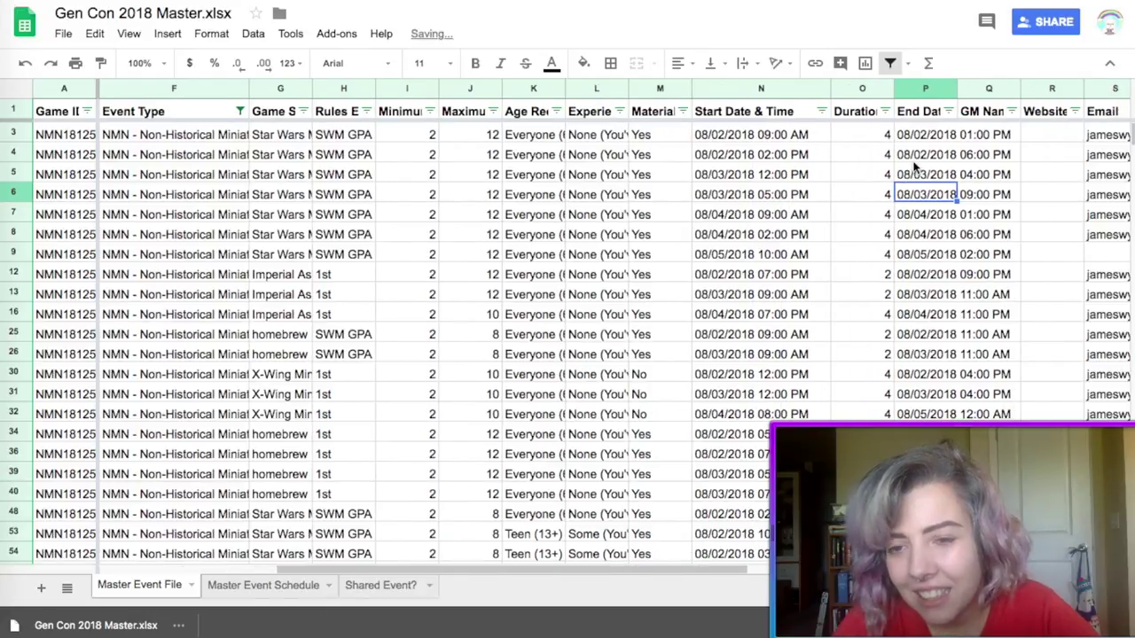
click(772, 195)
click(852, 198)
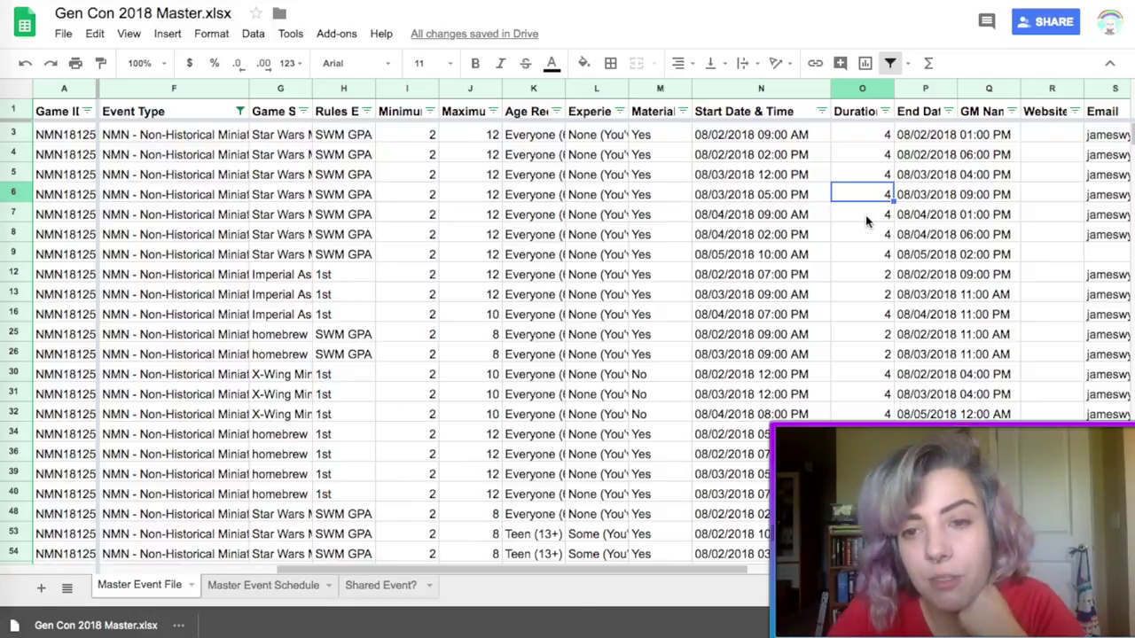
key(Right)
key(Right)
key(Right)
key(Right)
key(Right)
key(Right)
key(Right)
key(Right)
key(Right)
key(Right)
key(Right)
key(Right)
key(Down)
key(Down)
key(Down)
key(Down)
key(Down)
key(Left)
key(Left)
key(Left)
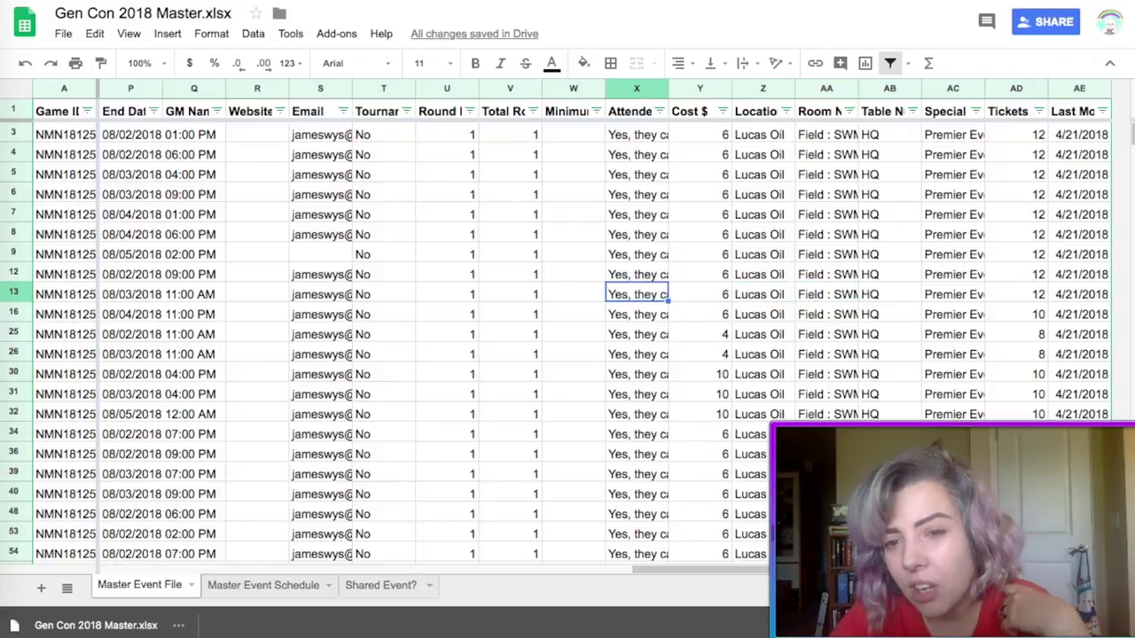
key(Right)
key(Return)
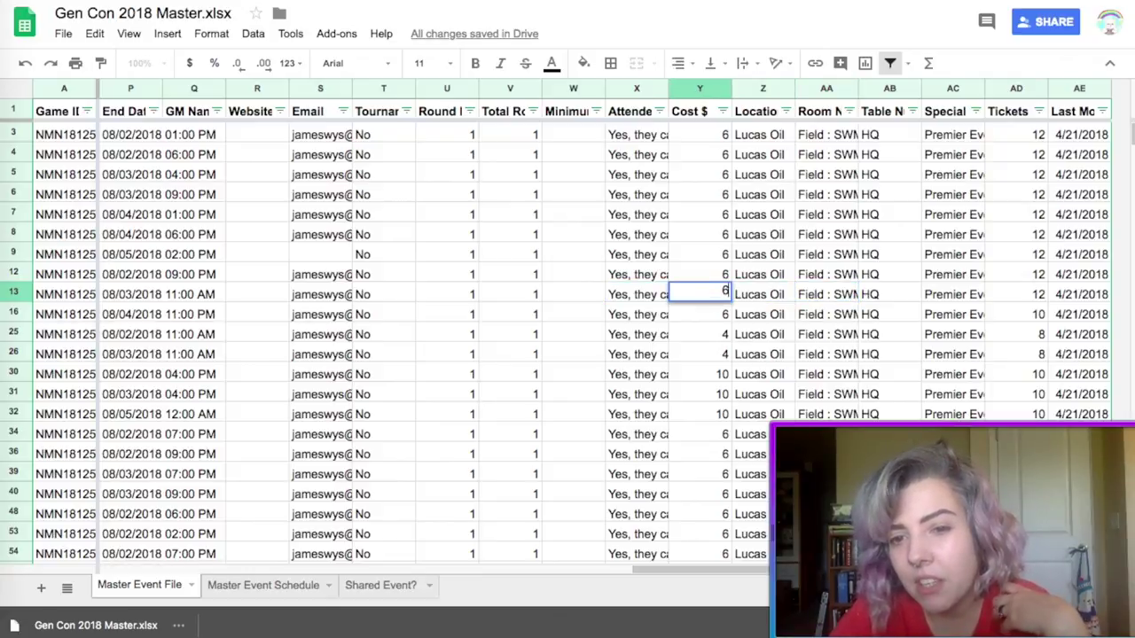
click(9, 134)
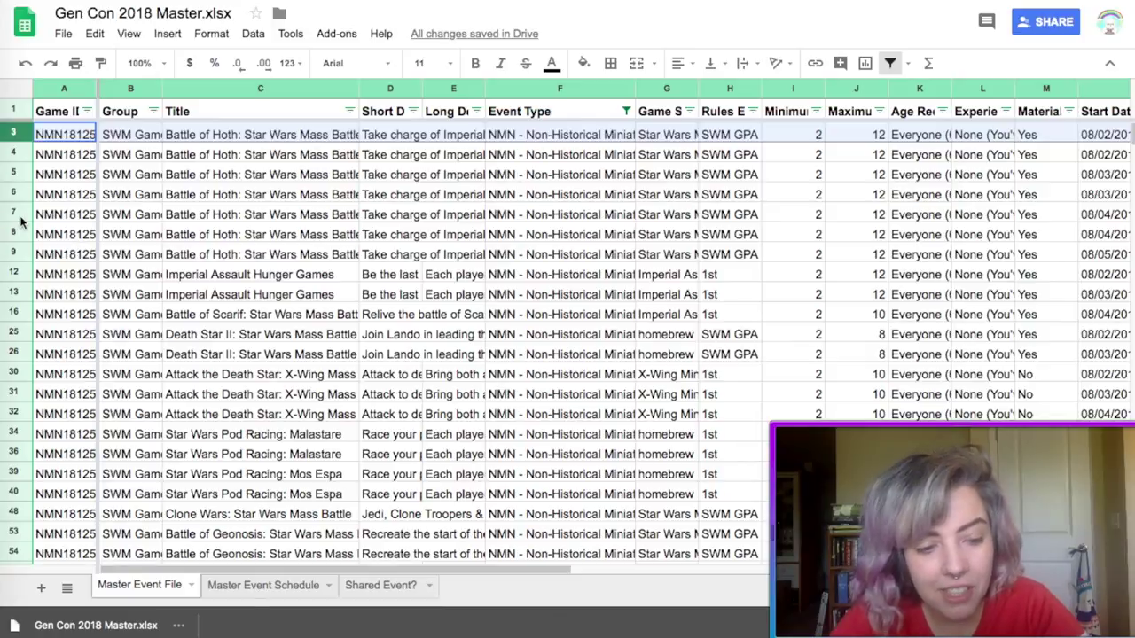
key(shift+Down)
key(shift+Down)
key(shift+Down)
key(shift+Down)
key(shift+Down)
key(shift+Down)
key(shift+Down)
key(shift+Down)
key(shift+Down)
key(shift+Down)
key(shift+Down)
key(shift+Down)
key(shift+Down)
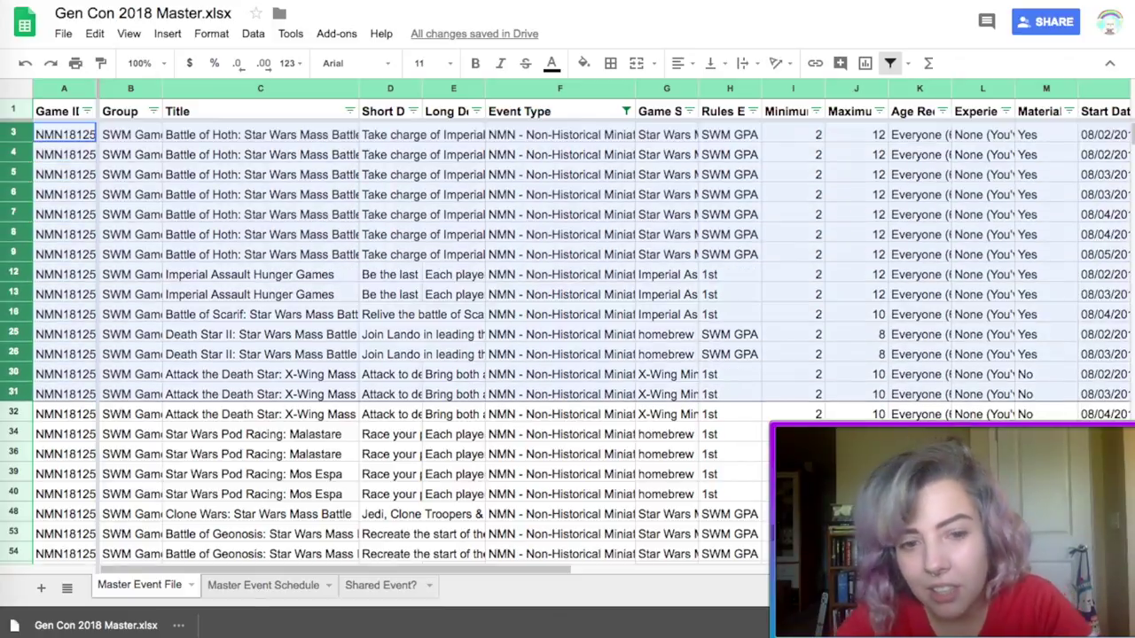
scroll(62, 393, down, 10)
scroll(62, 393, up, 10)
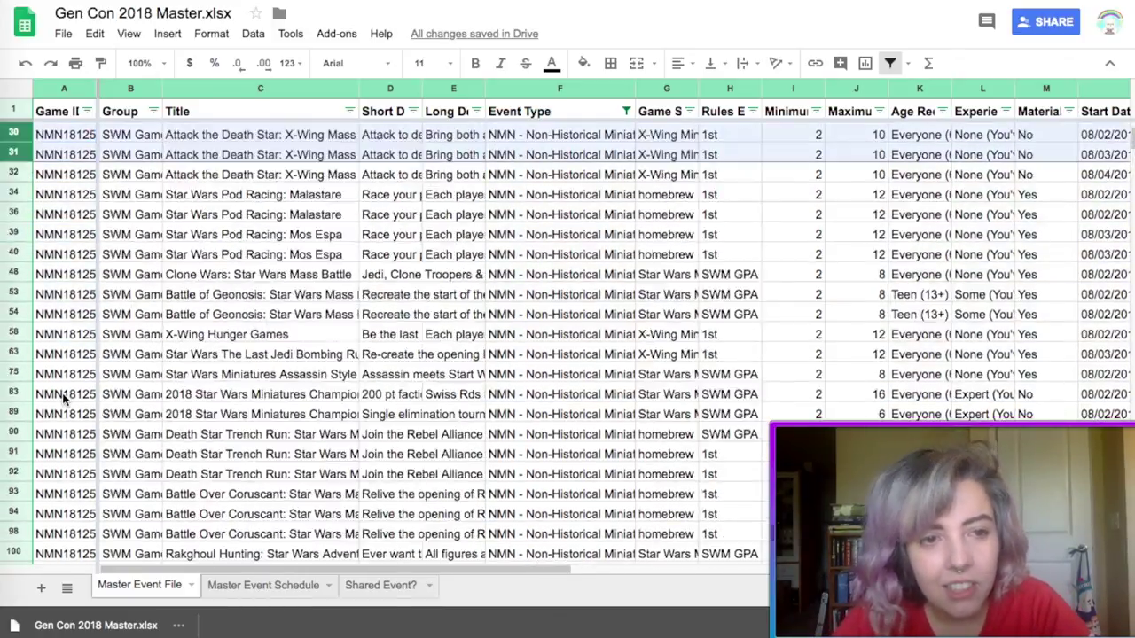
click(130, 197)
- Delete all the filtered NMN - Non-Historical Miniatures events, rows 3 to 13817, from the Master Event File sheet
click(13, 134)
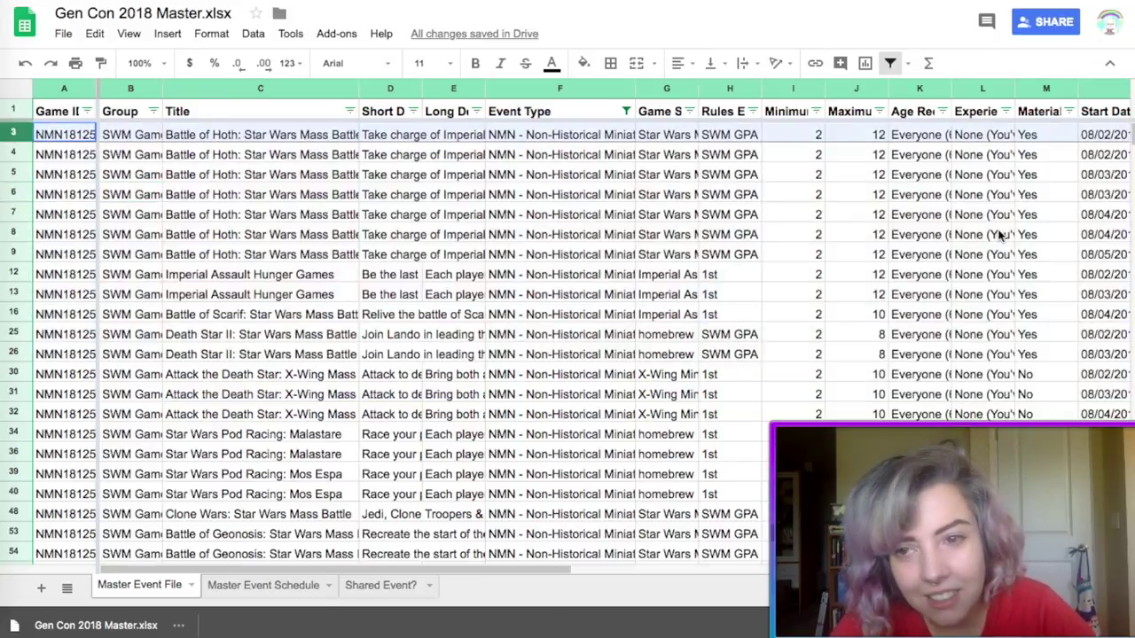
scroll(381, 337, down, 20)
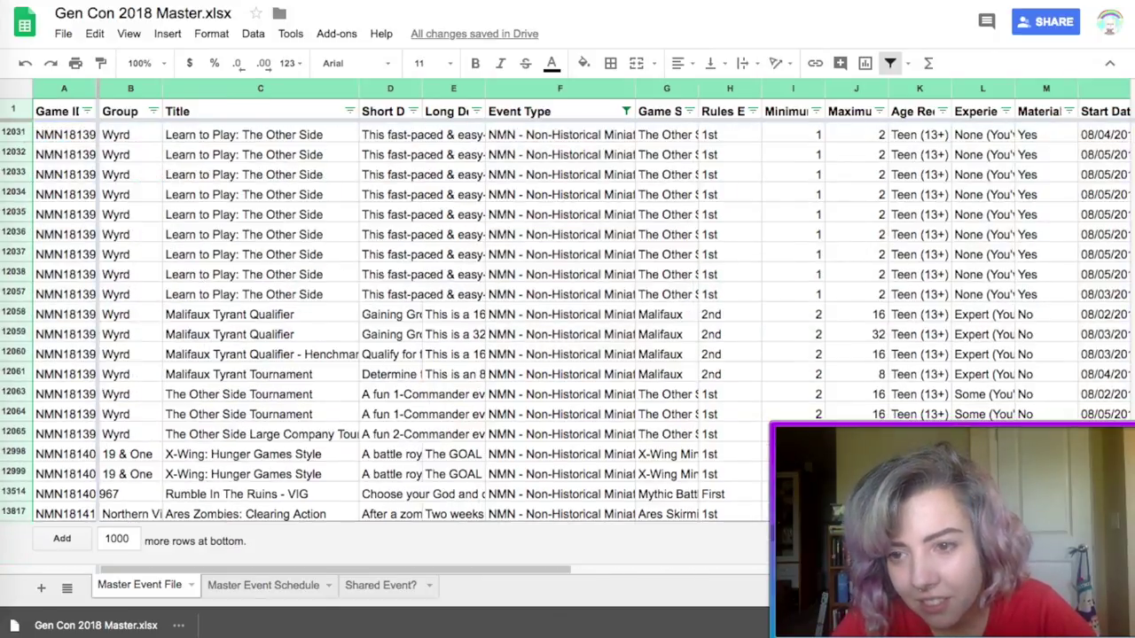
shift+click(12, 514)
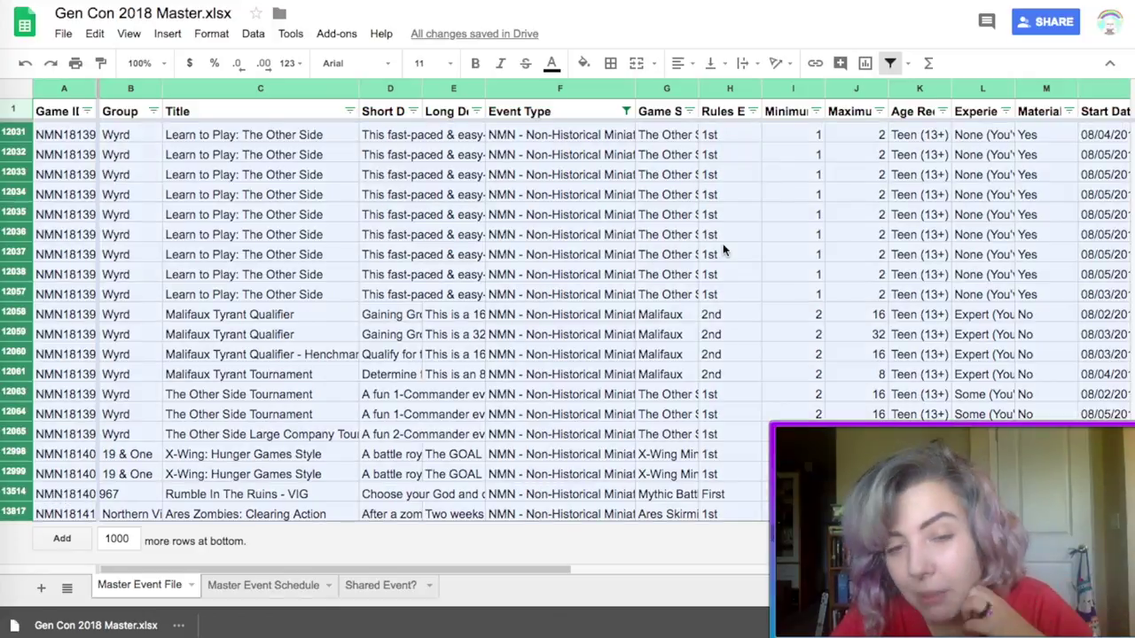
right_click(661, 271)
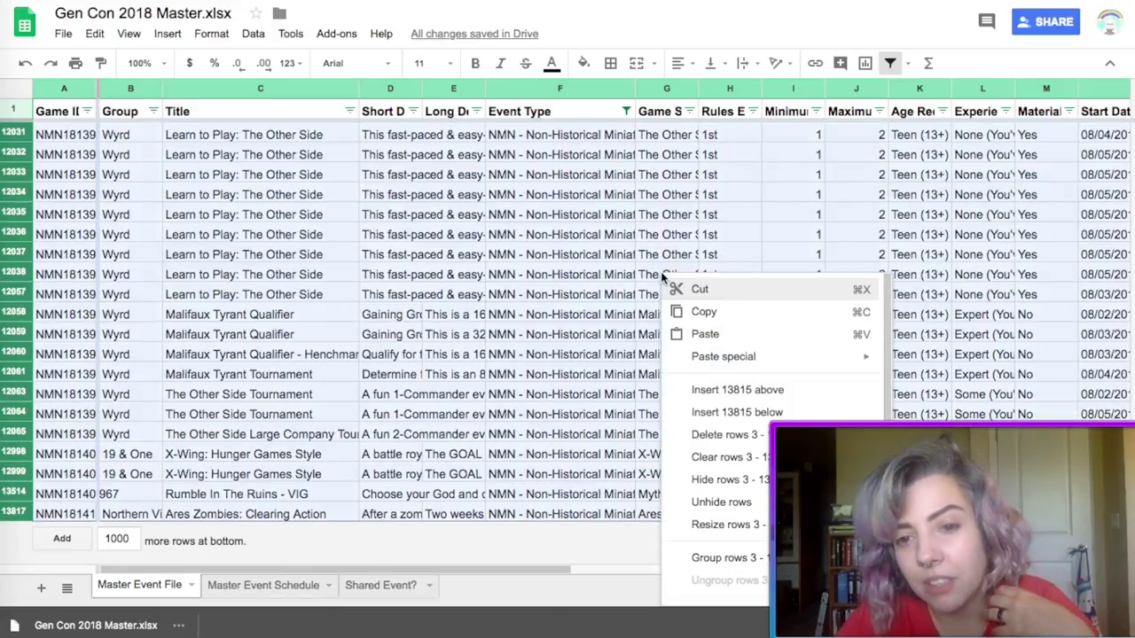
click(714, 438)
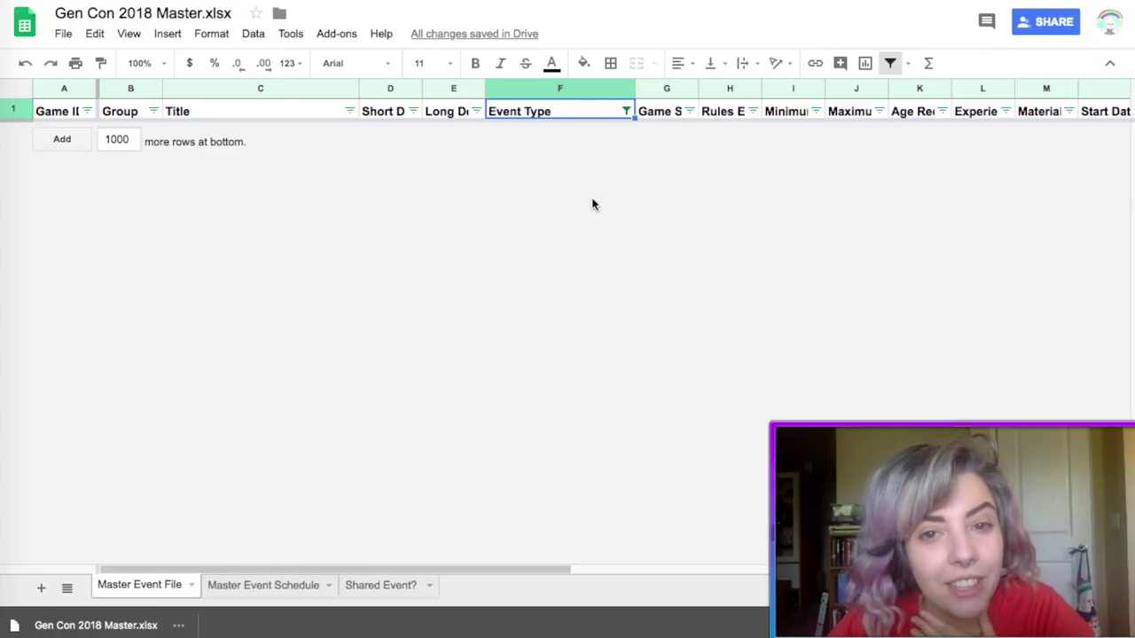
- Filter the Event Type column to show the HMN - Historical Miniatures events
click(626, 112)
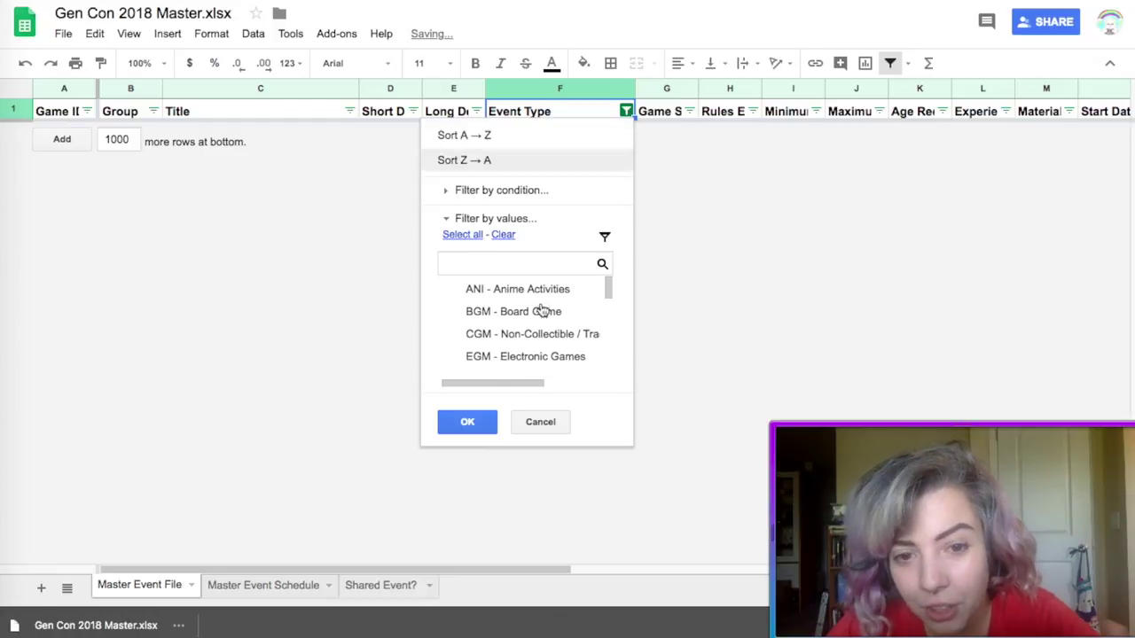
scroll(494, 362, down, 3)
scroll(483, 346, up, 2)
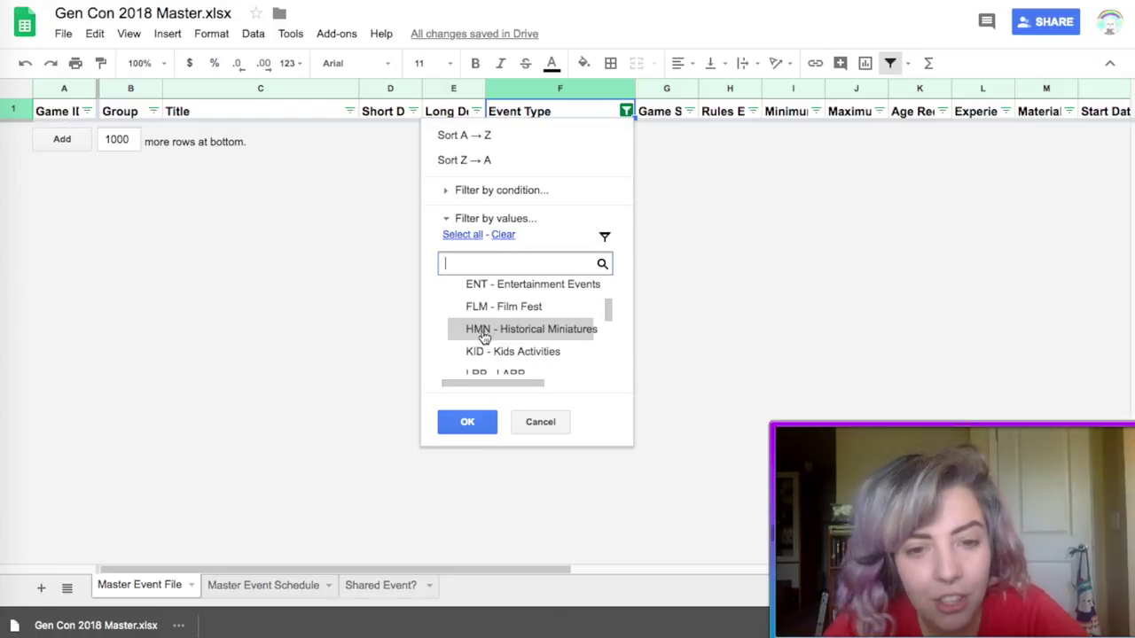
scroll(483, 346, up, 3)
scroll(479, 345, down, 5)
scroll(480, 346, up, 5)
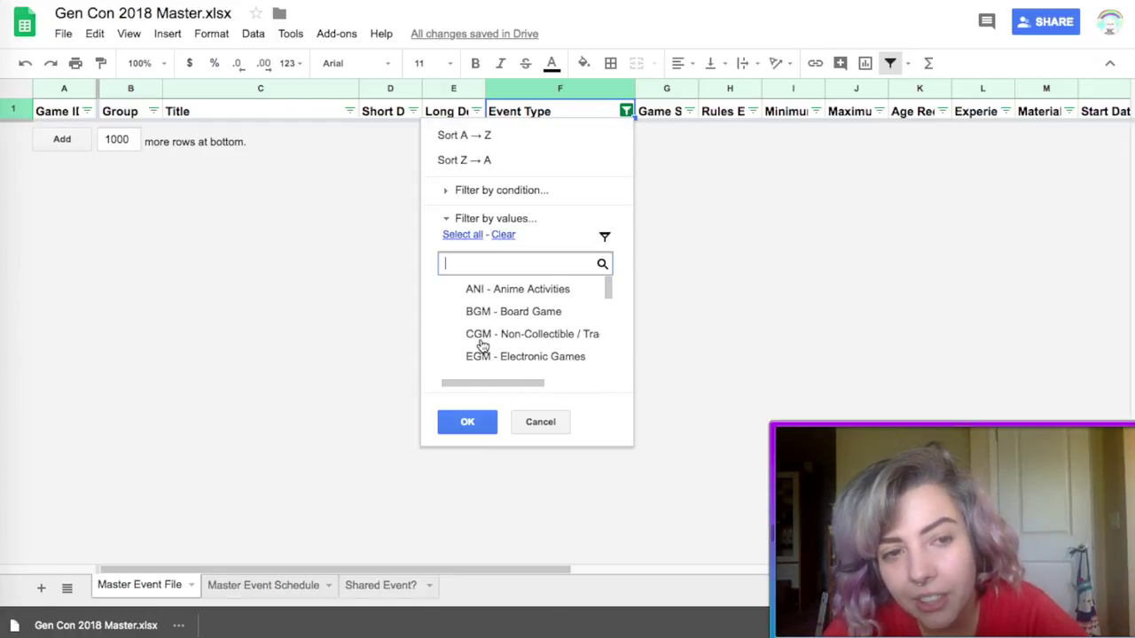
scroll(473, 304, down, 4)
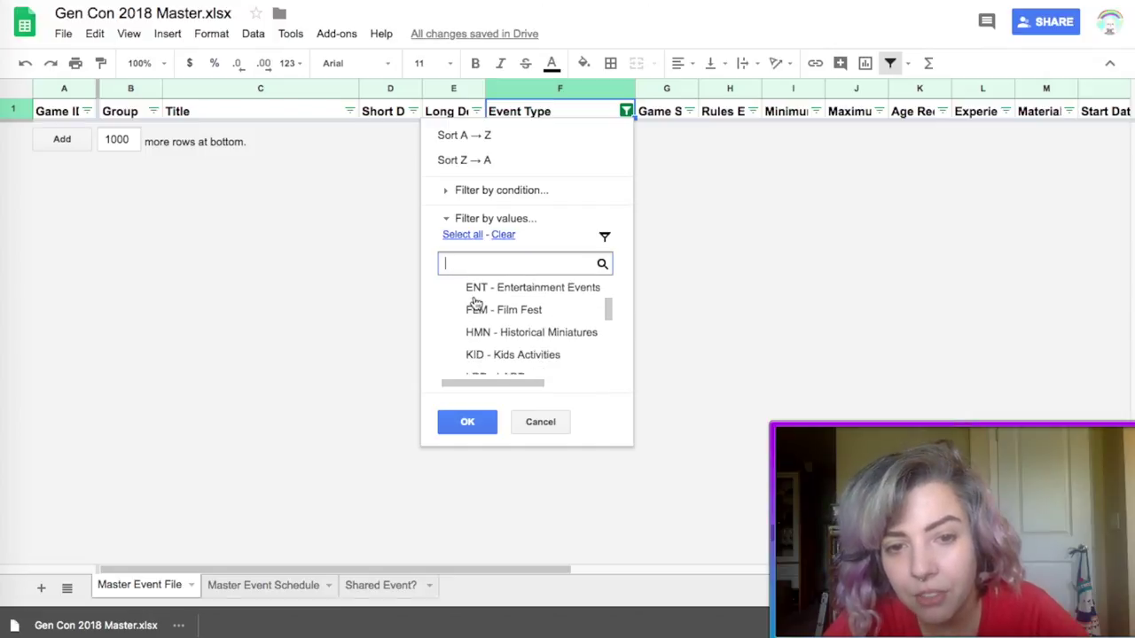
click(473, 297)
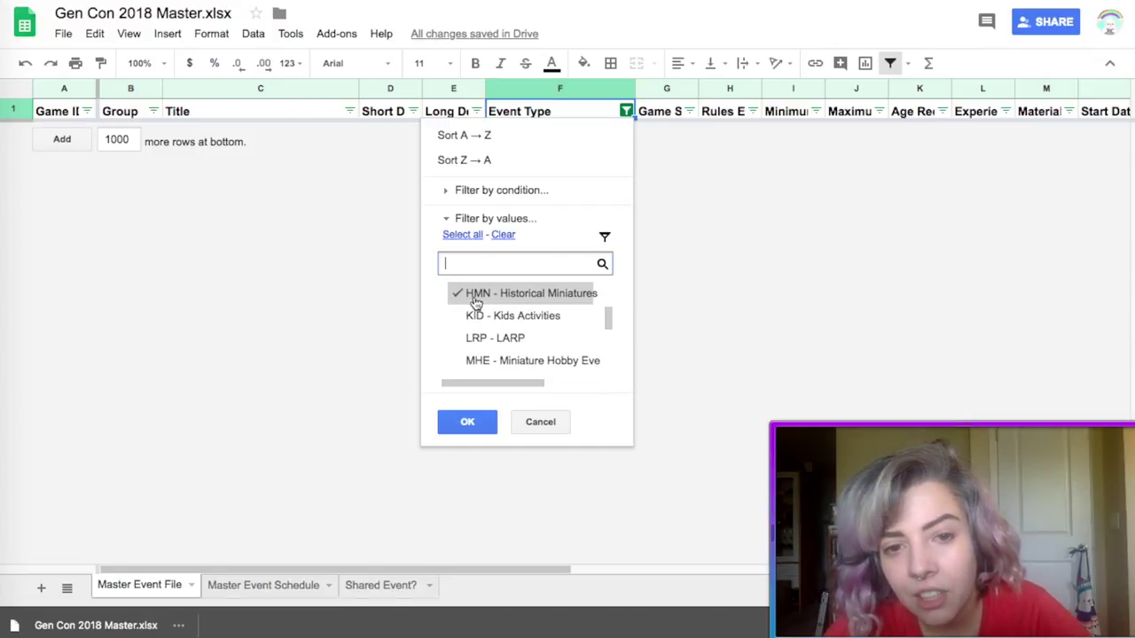
click(465, 422)
- Delete all the filtered HMN - Historical Miniatures events, rows 871 to 12412
scroll(540, 253, down, 20)
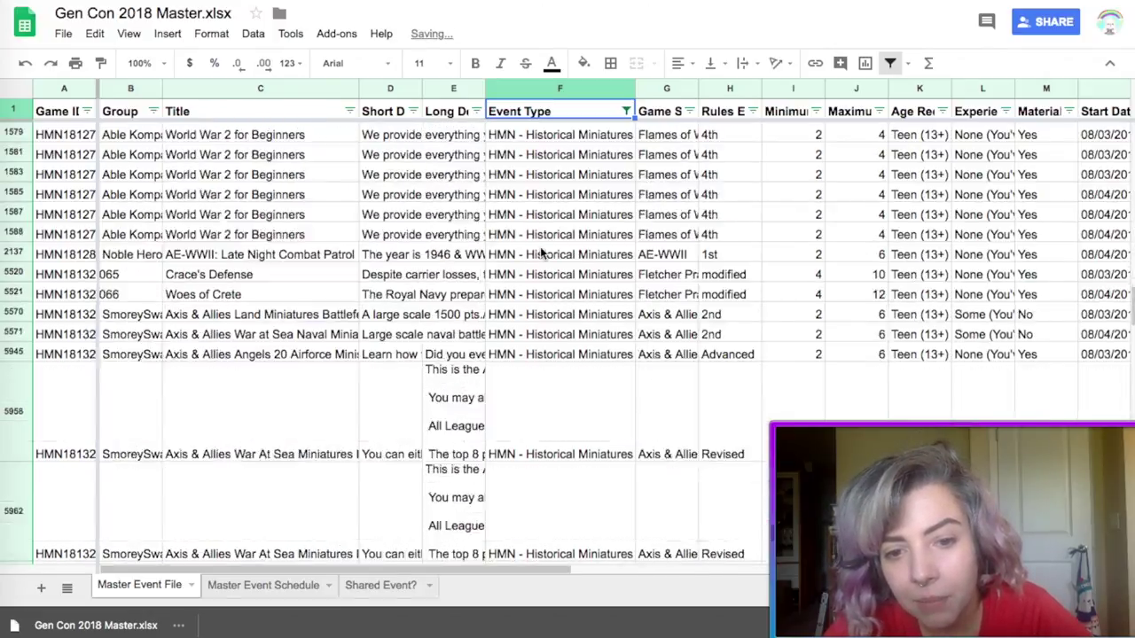
scroll(540, 253, right, 1)
scroll(540, 246, up, 20)
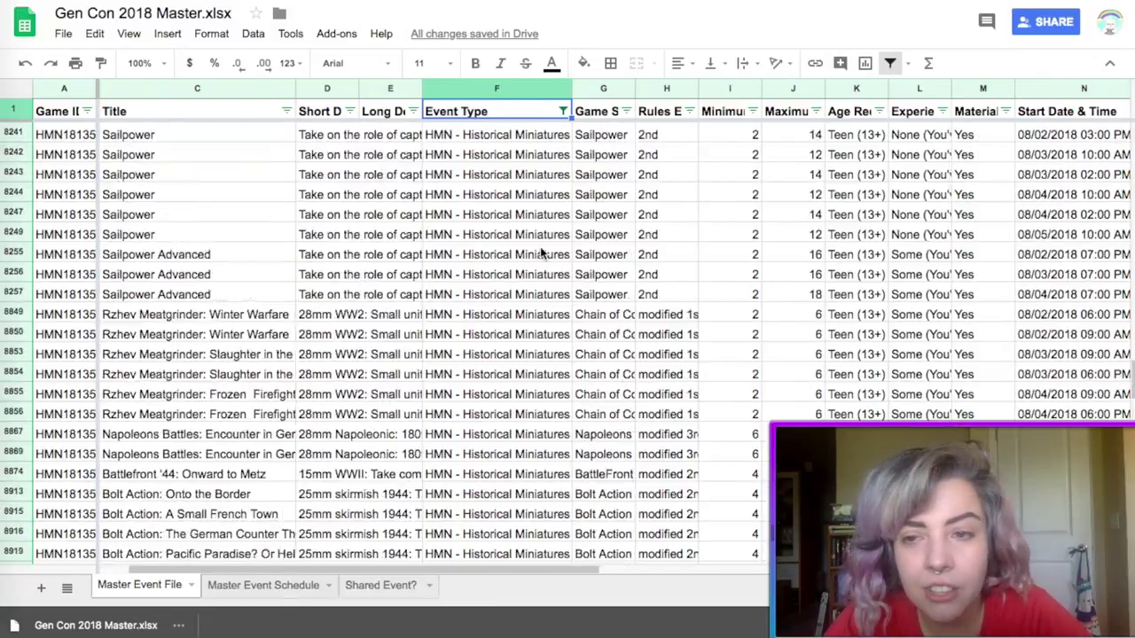
click(14, 150)
key(super+shift+Down)
right_click(457, 306)
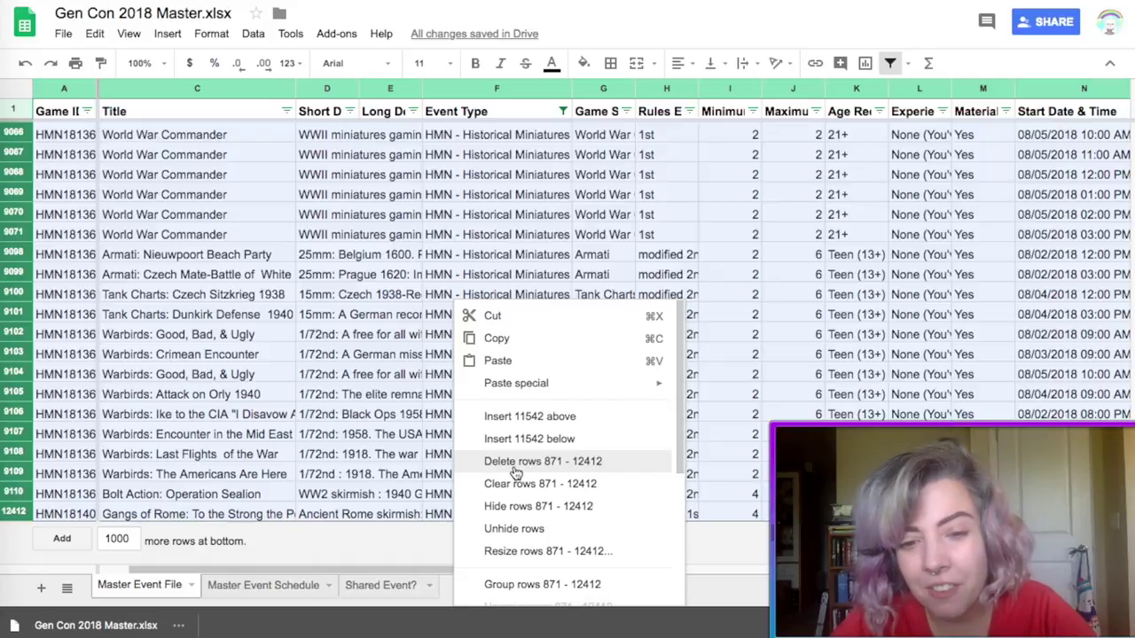
click(517, 462)
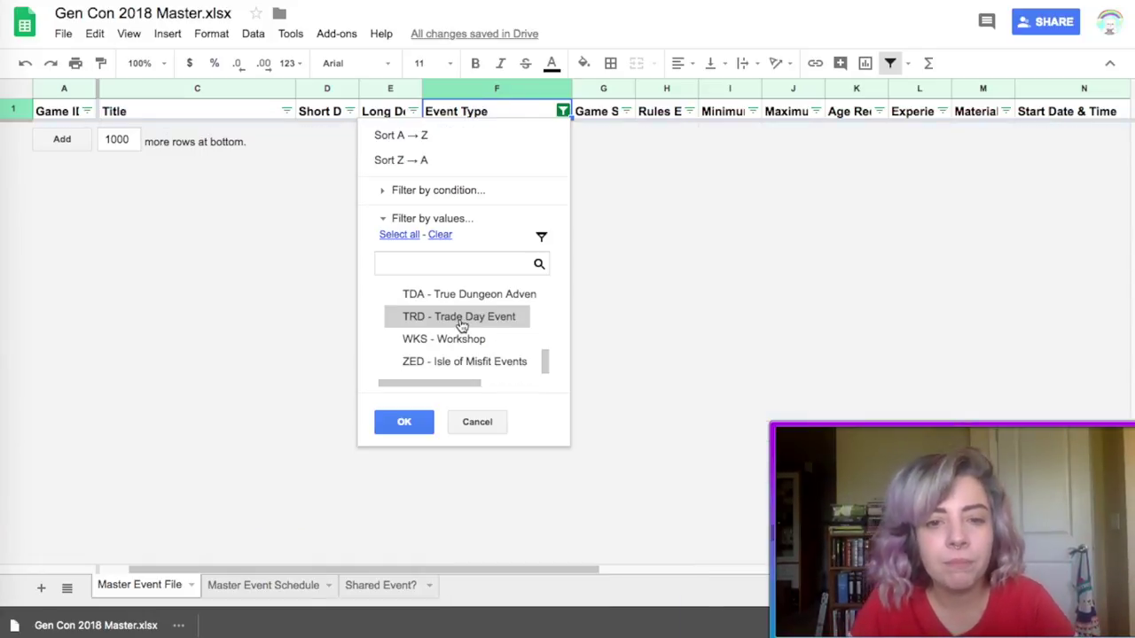
- Filter the Event Type column to show only the RPG - Role Playing Game events
scroll(461, 326, up, 5)
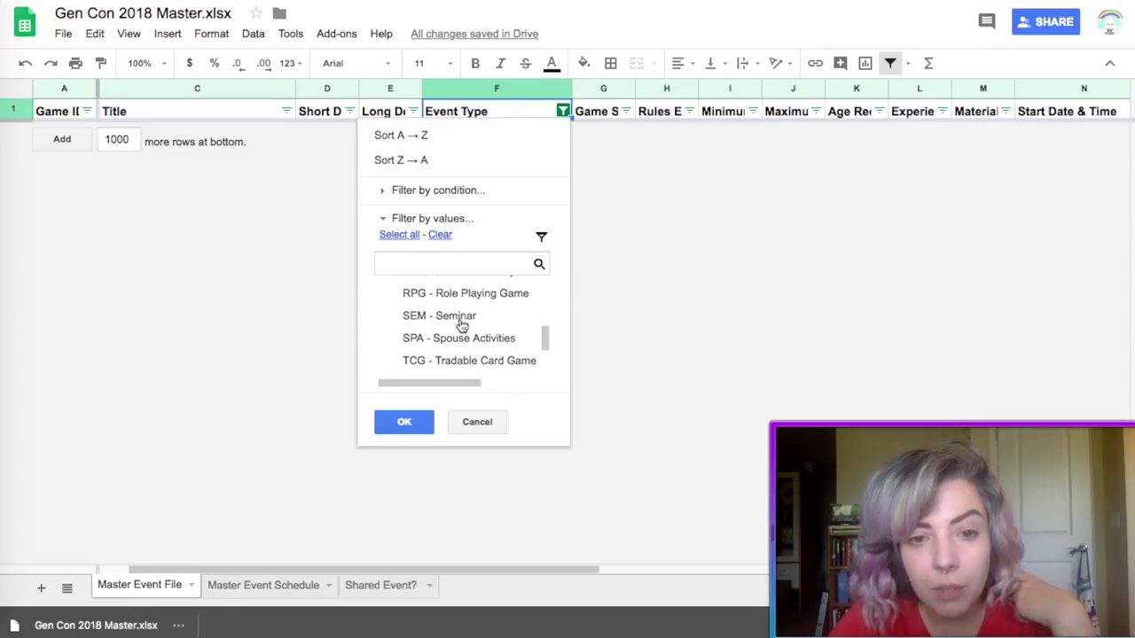
scroll(461, 326, up, 4)
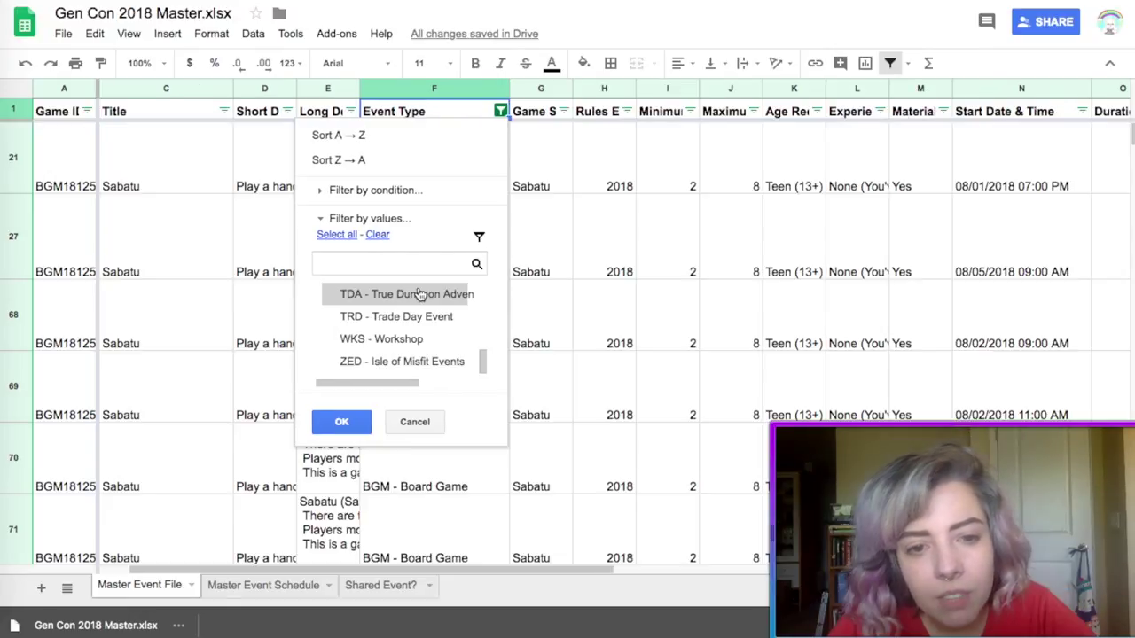
scroll(419, 301, up, 5)
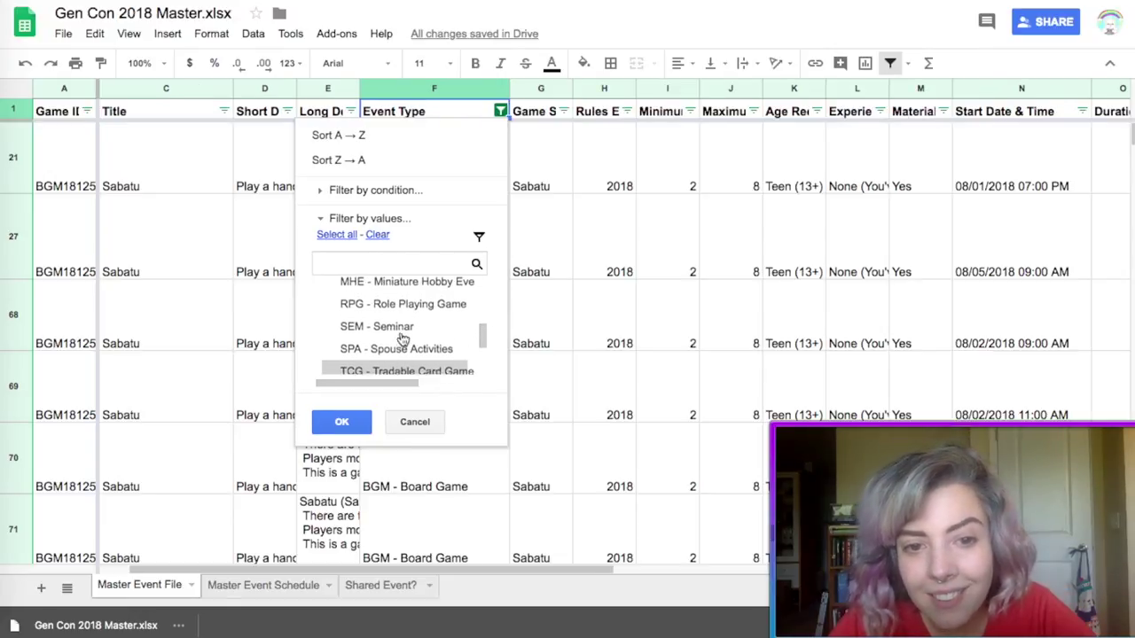
click(415, 317)
click(355, 423)
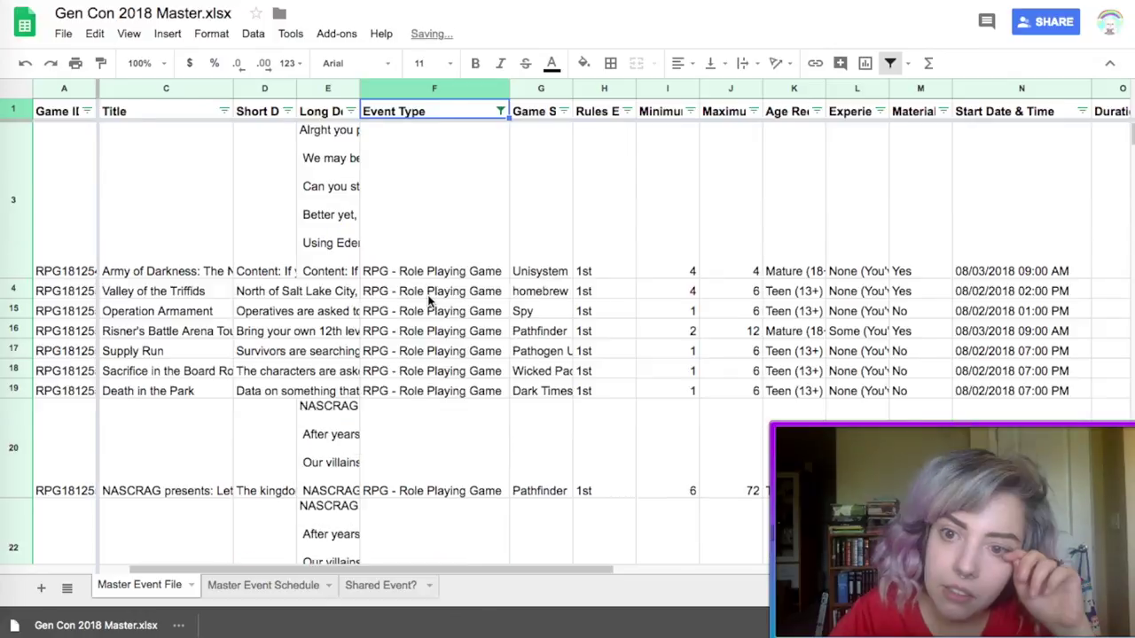
- Widen the Game System column to show the full system names and sort the events by it from A to Z
scroll(430, 300, down, 10)
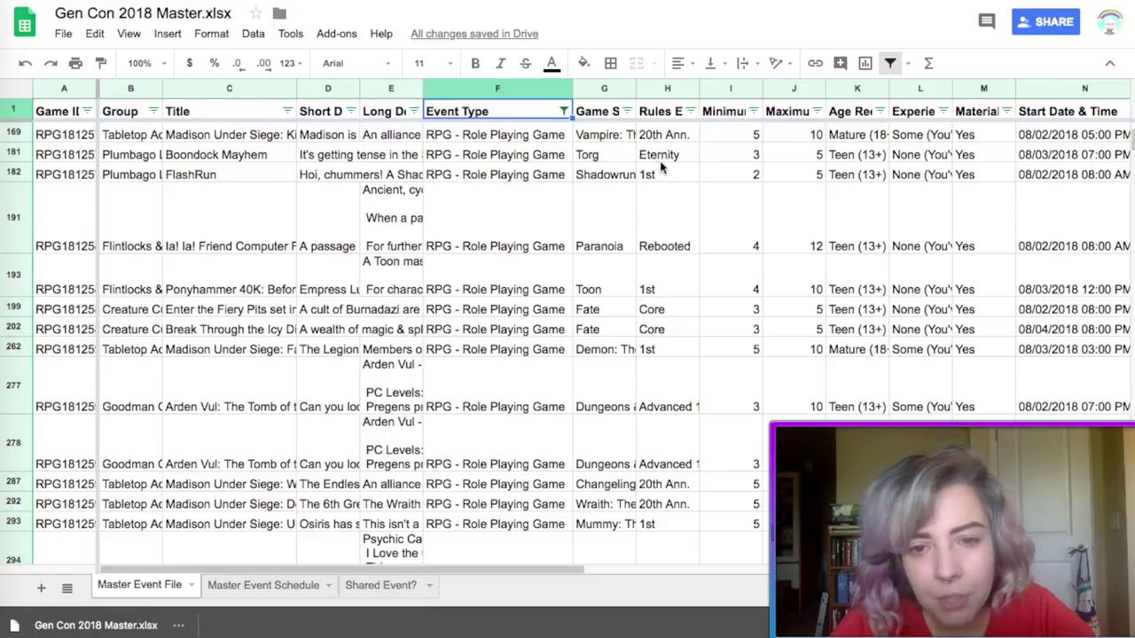
drag(635, 89, 703, 89)
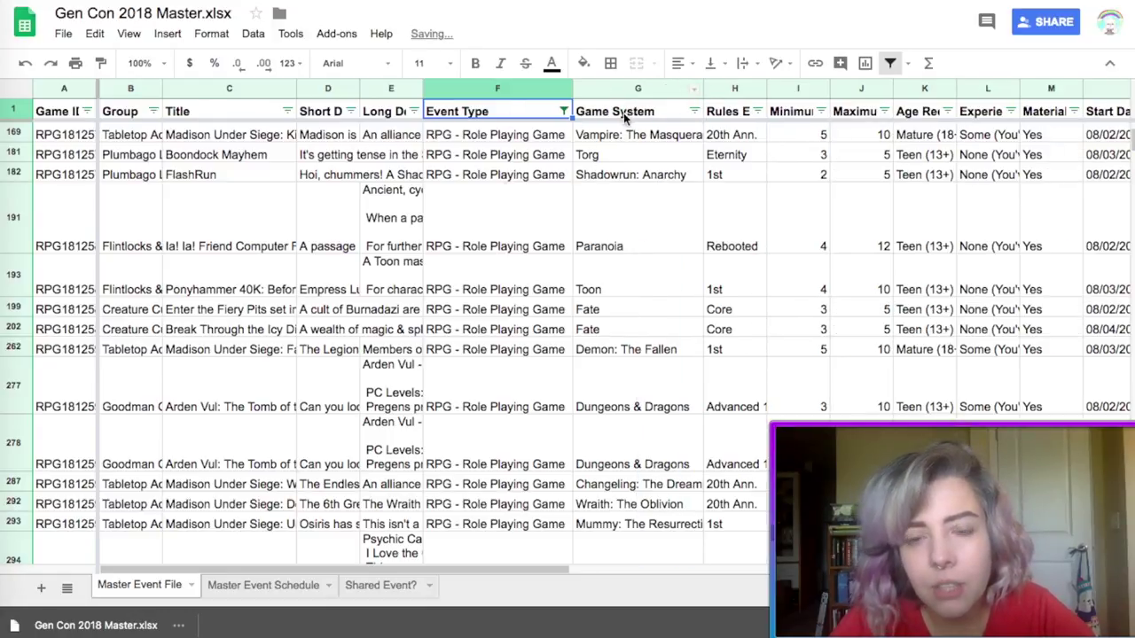
click(693, 111)
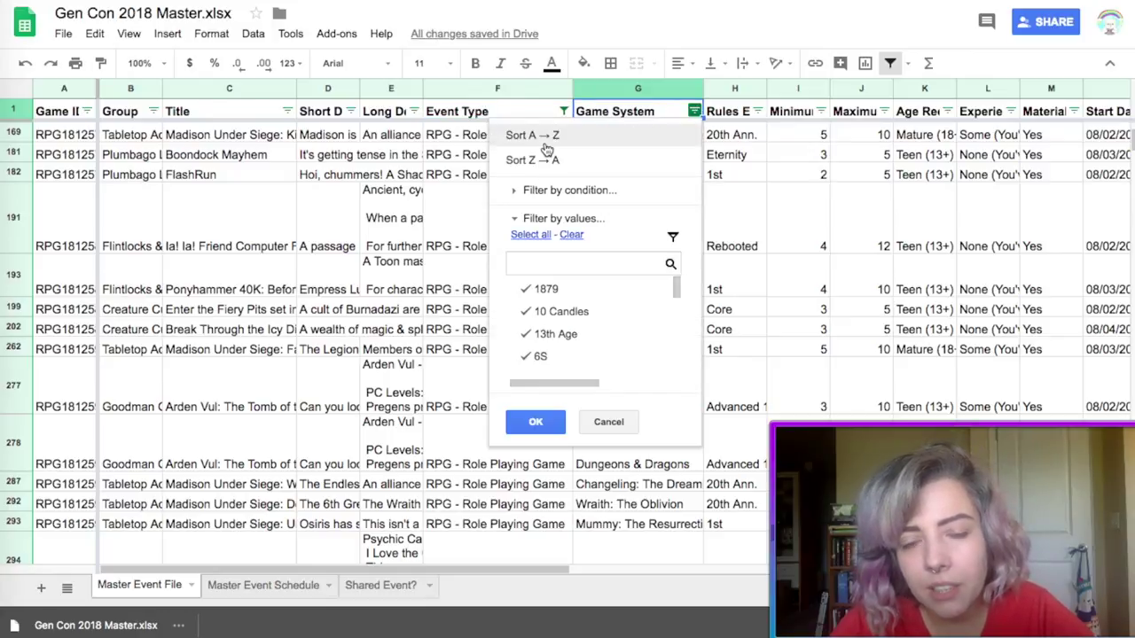
click(547, 147)
- Delete all the 7th Sea role-playing events, rows 137 to 367
scroll(725, 371, down, 5)
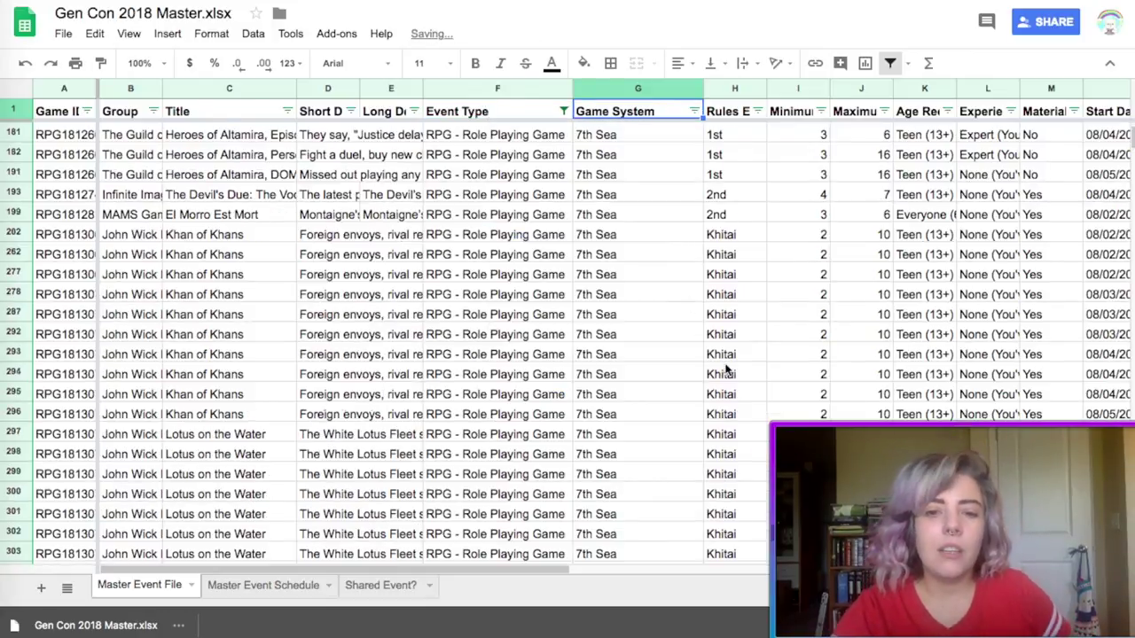
scroll(659, 259, down, 10)
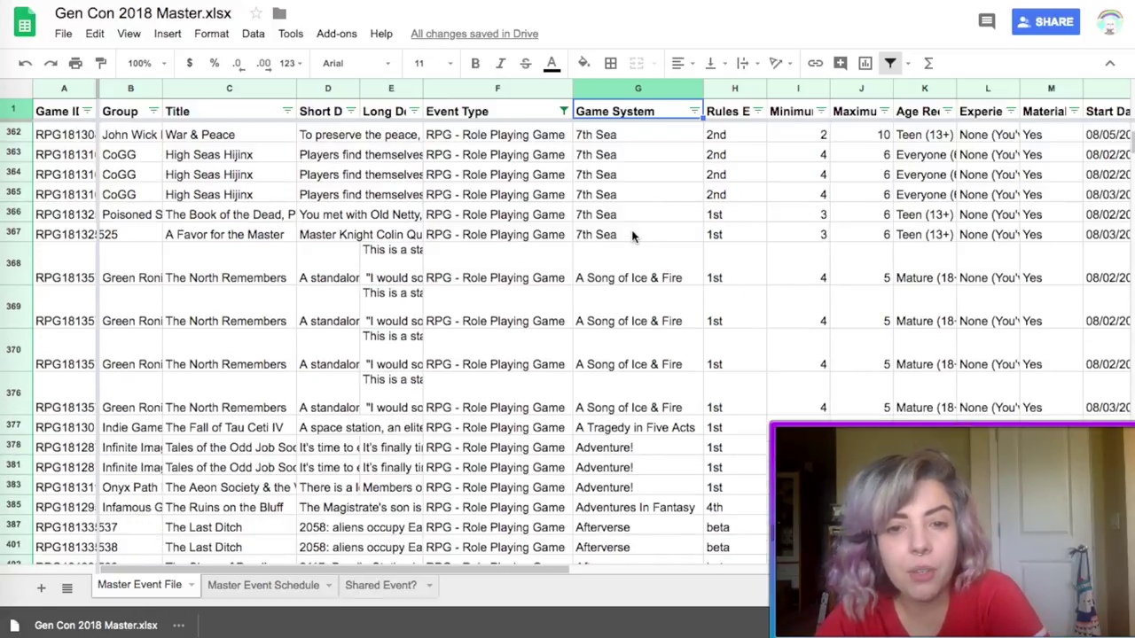
click(633, 234)
scroll(633, 236, up, 10)
scroll(633, 234, down, 10)
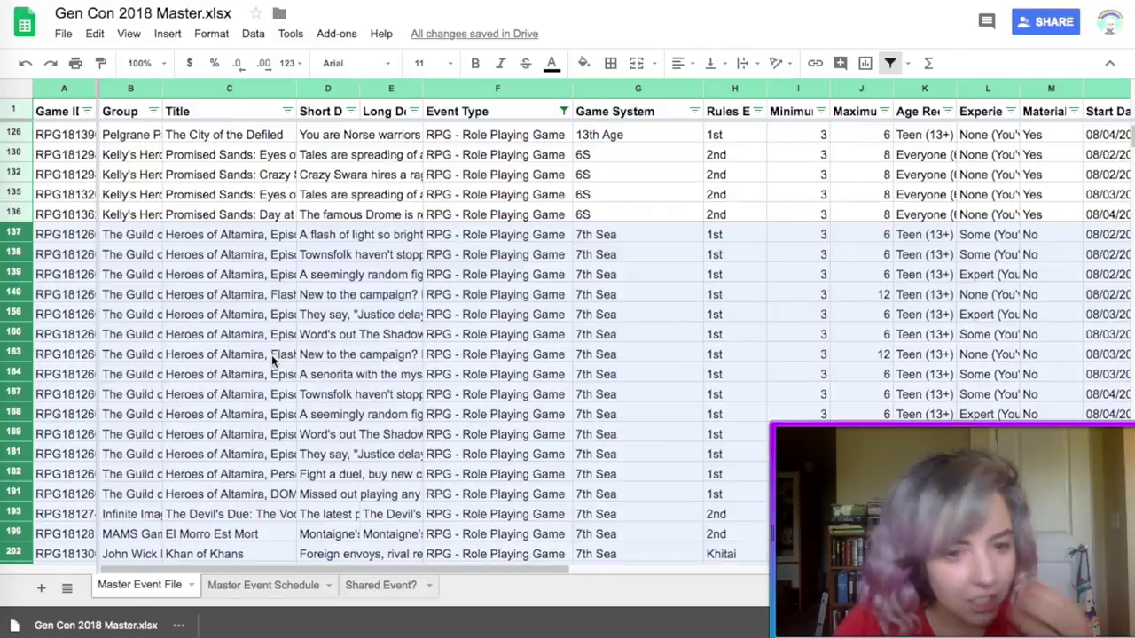
right_click(272, 354)
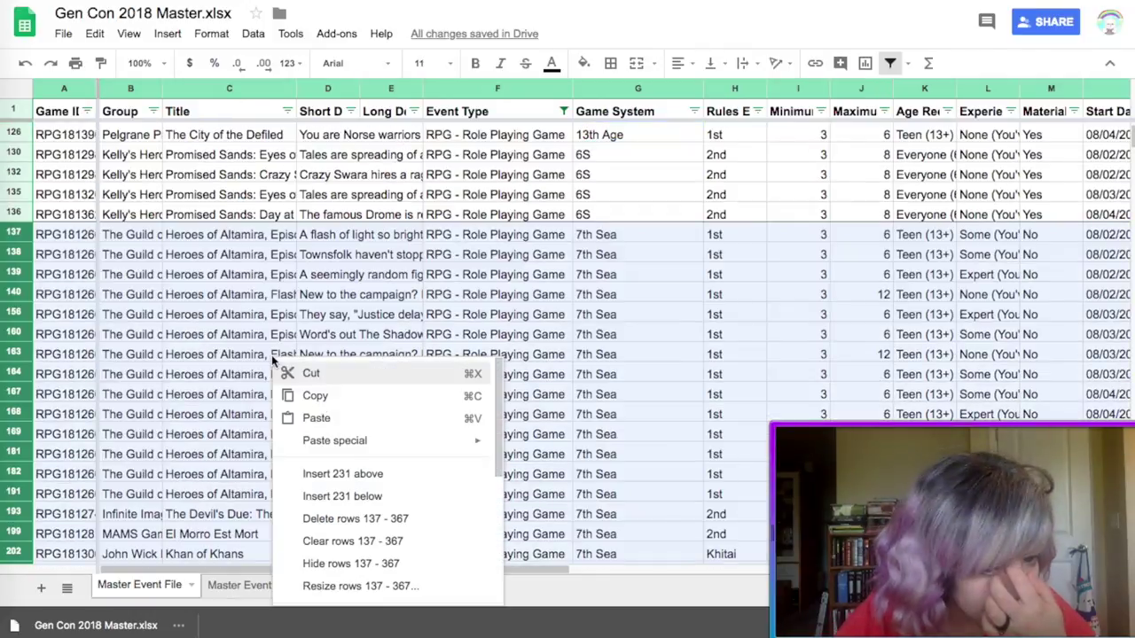
click(406, 518)
- Look through the game systems of the remaining role-playing events, starting from All Flesh Must Be Eaten and Alternity
scroll(444, 376, down, 3)
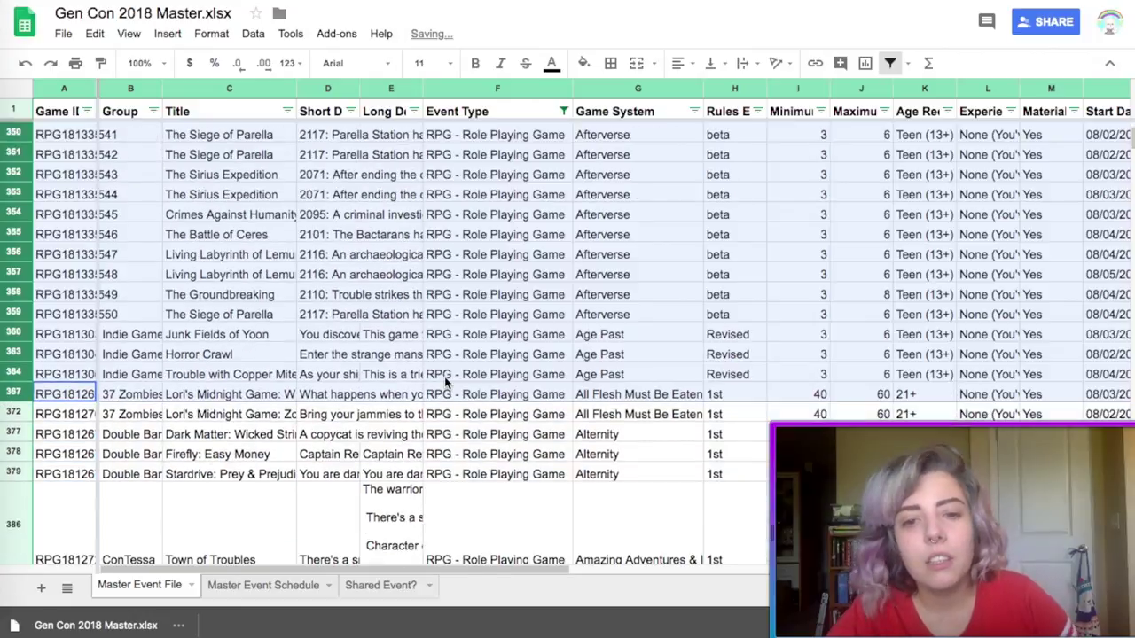
click(636, 434)
scroll(620, 425, down, 5)
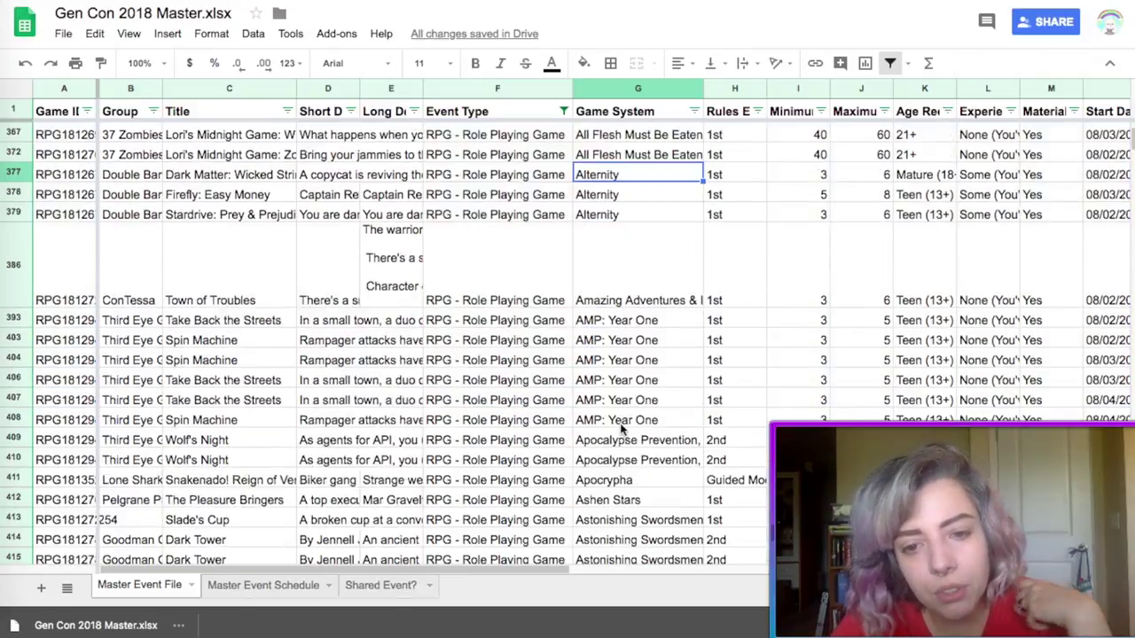
scroll(620, 423, down, 1)
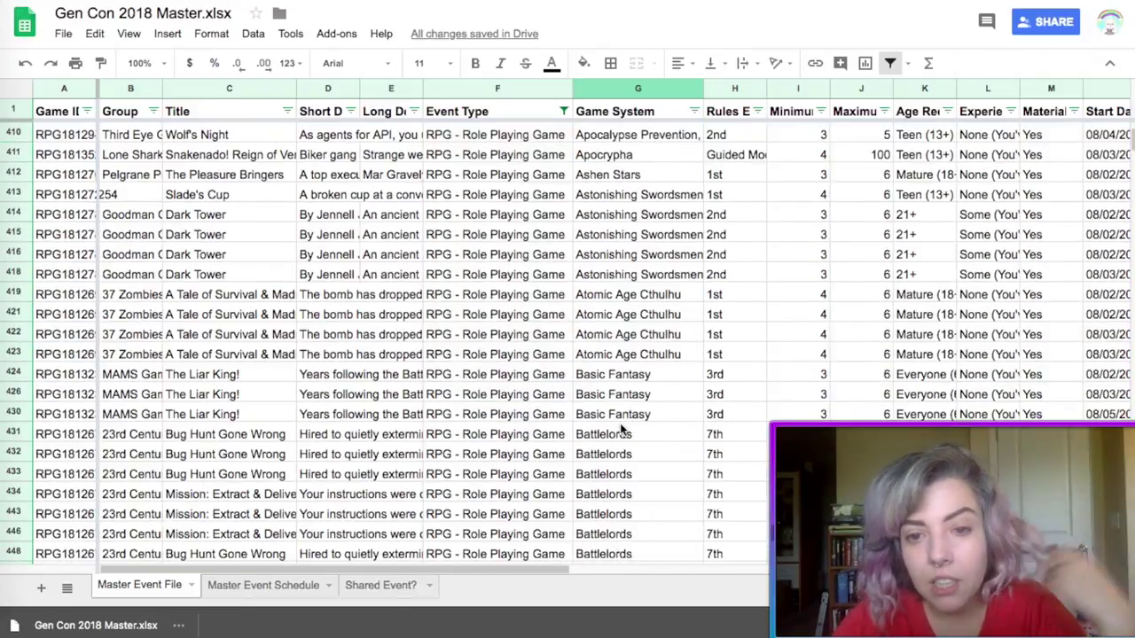
- Look through the role-playing events by game system, from Basic Fantasy and Battlelords down to Call of Cthulhu
click(610, 456)
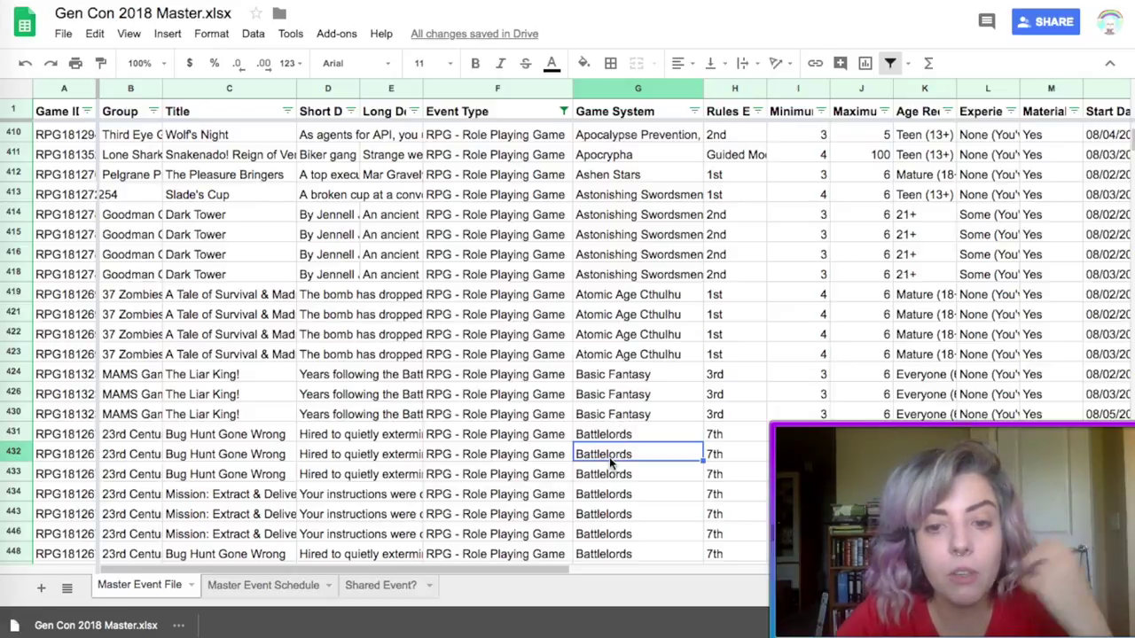
key(Left)
key(Left)
key(Left)
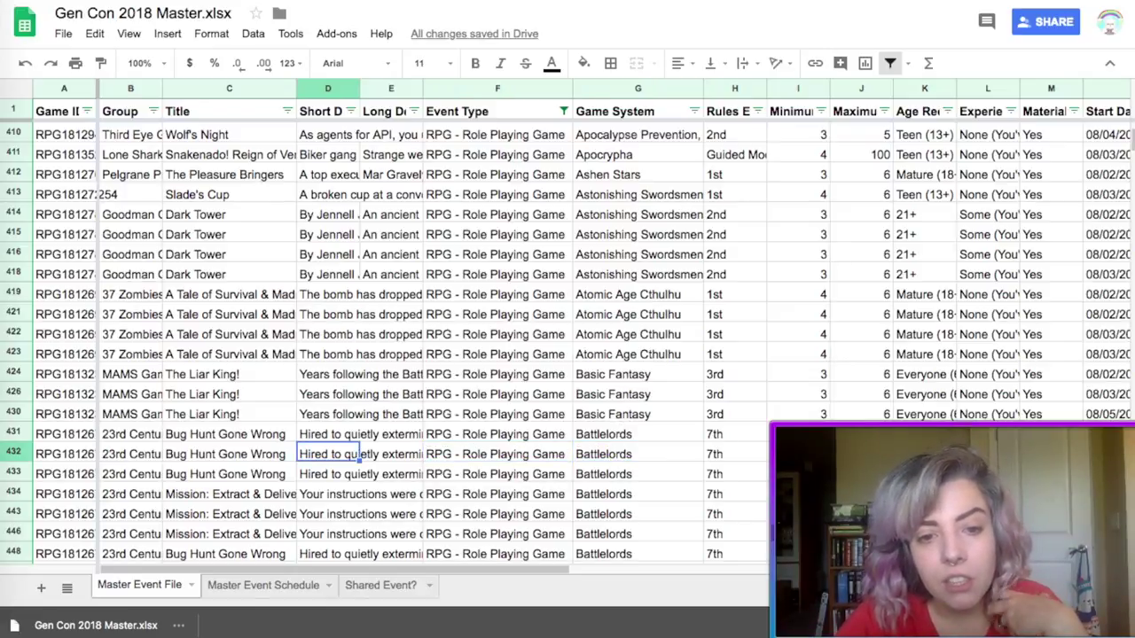
key(Return)
click(624, 372)
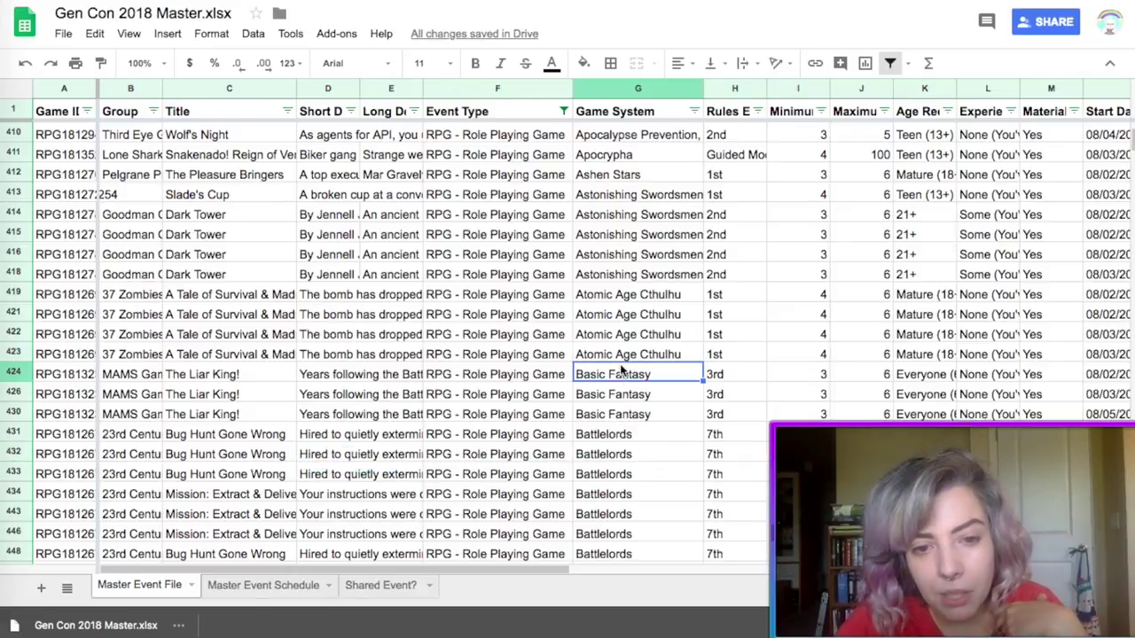
scroll(450, 493, down, 15)
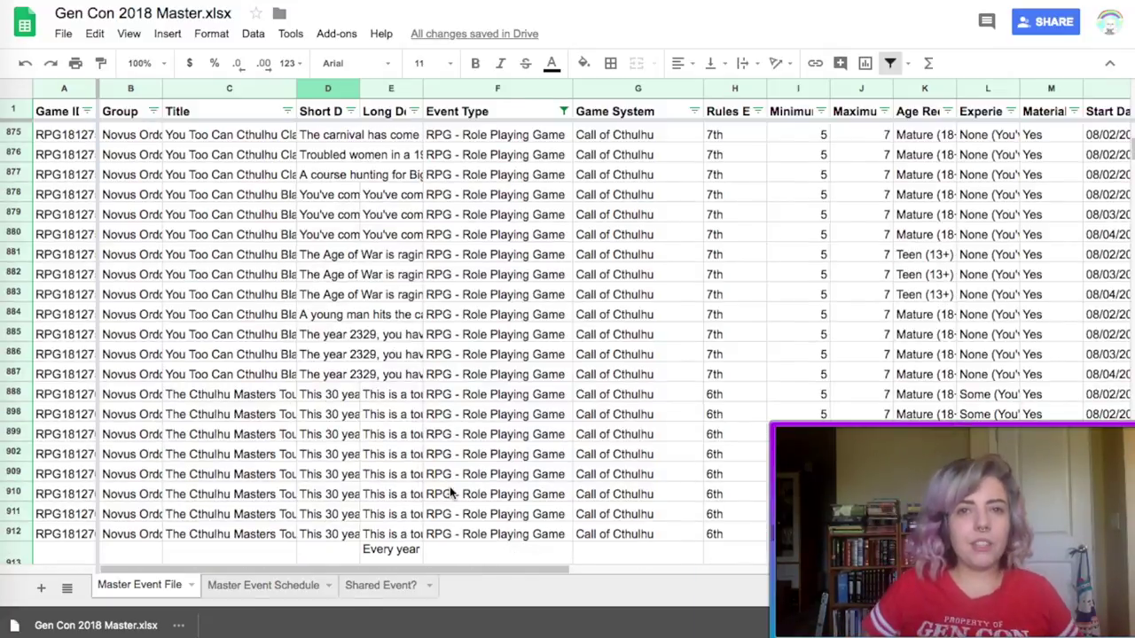
scroll(451, 493, down, 15)
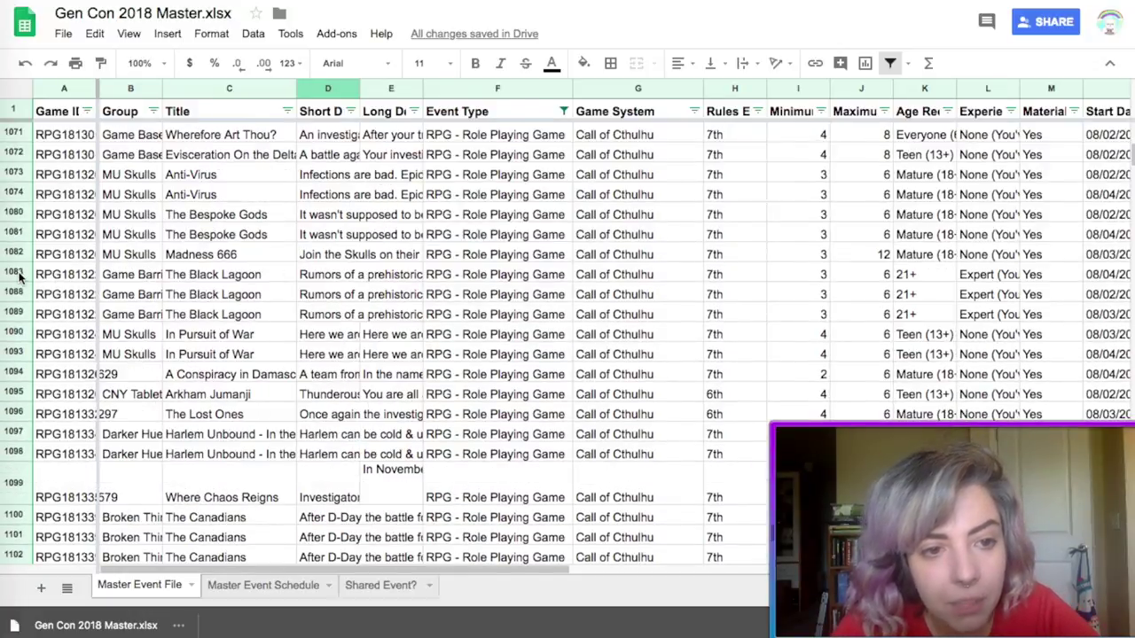
- Highlight the entire row 1083, the Call of Cthulhu event The Black Lagoon, with a magenta fill
click(14, 274)
click(584, 64)
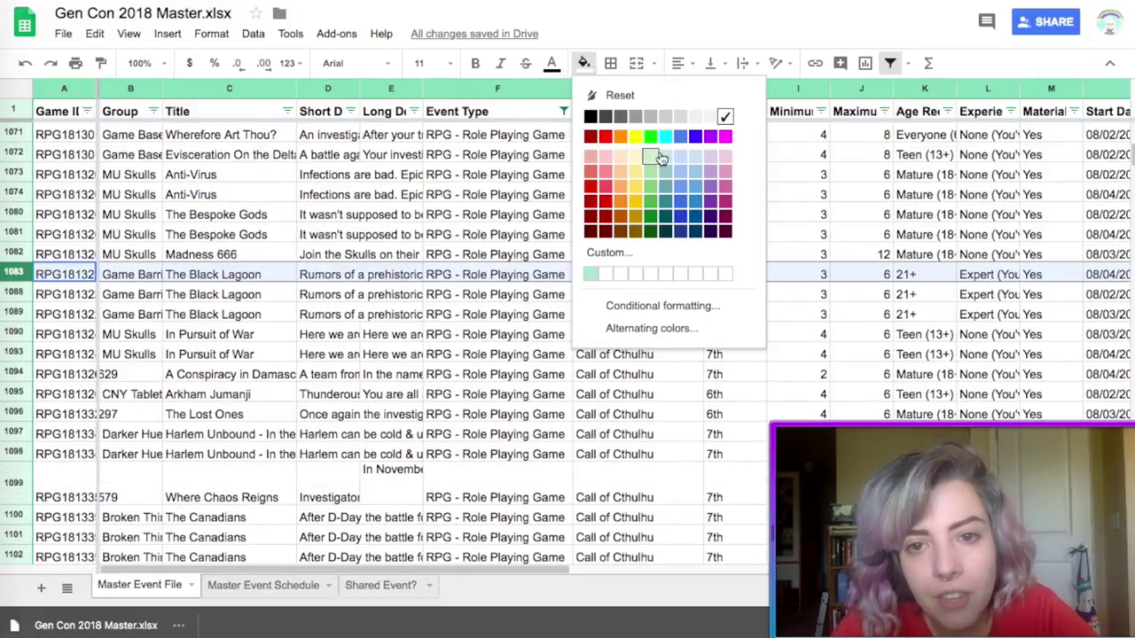
click(725, 136)
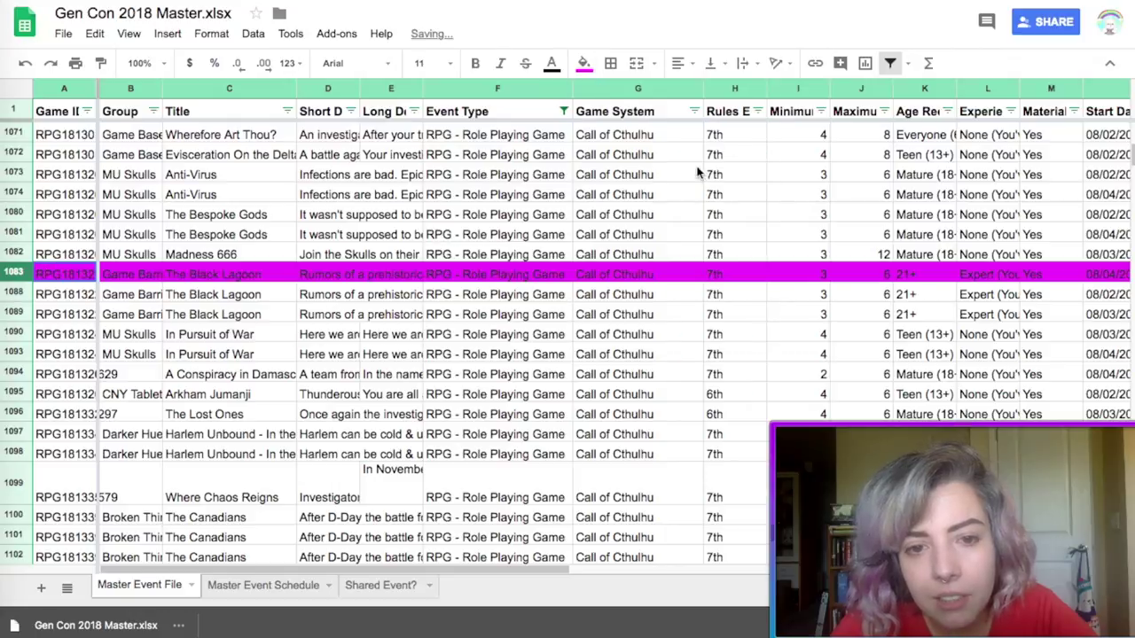
click(484, 355)
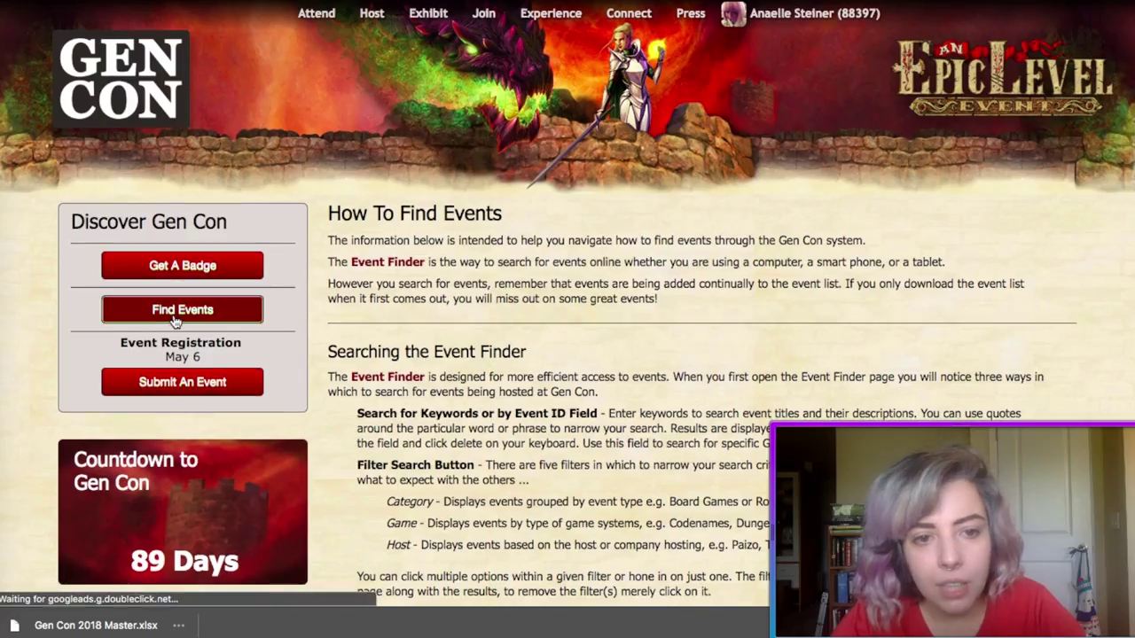
- Switch to the Gen Con website's event finder and examine its category filter options and the list of events
click(173, 310)
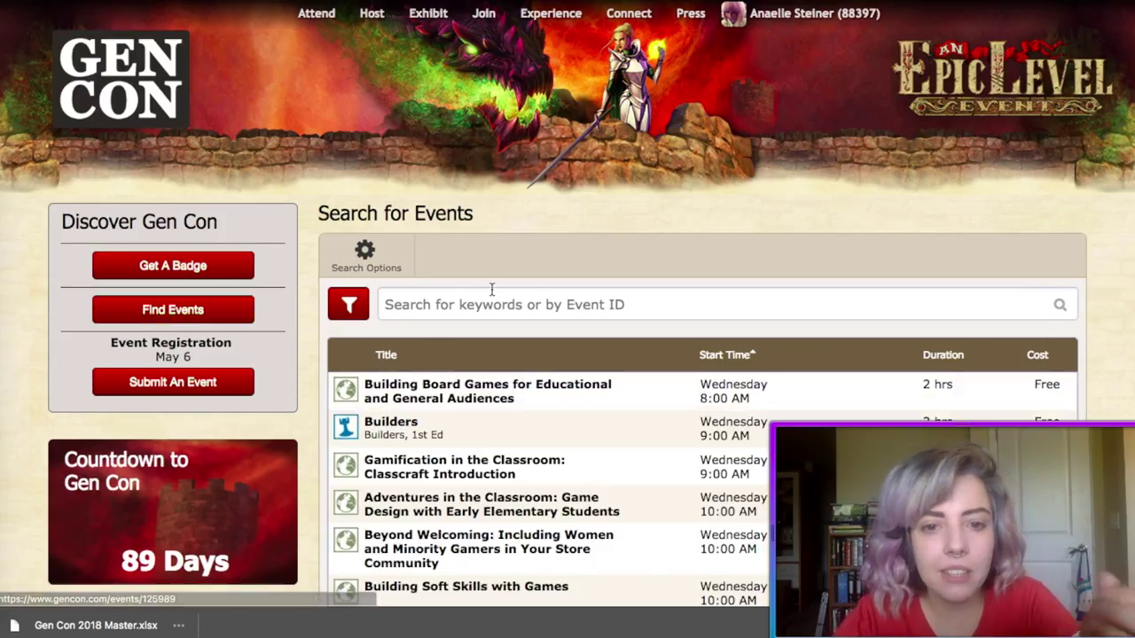
scroll(491, 288, down, 15)
scroll(492, 292, up, 20)
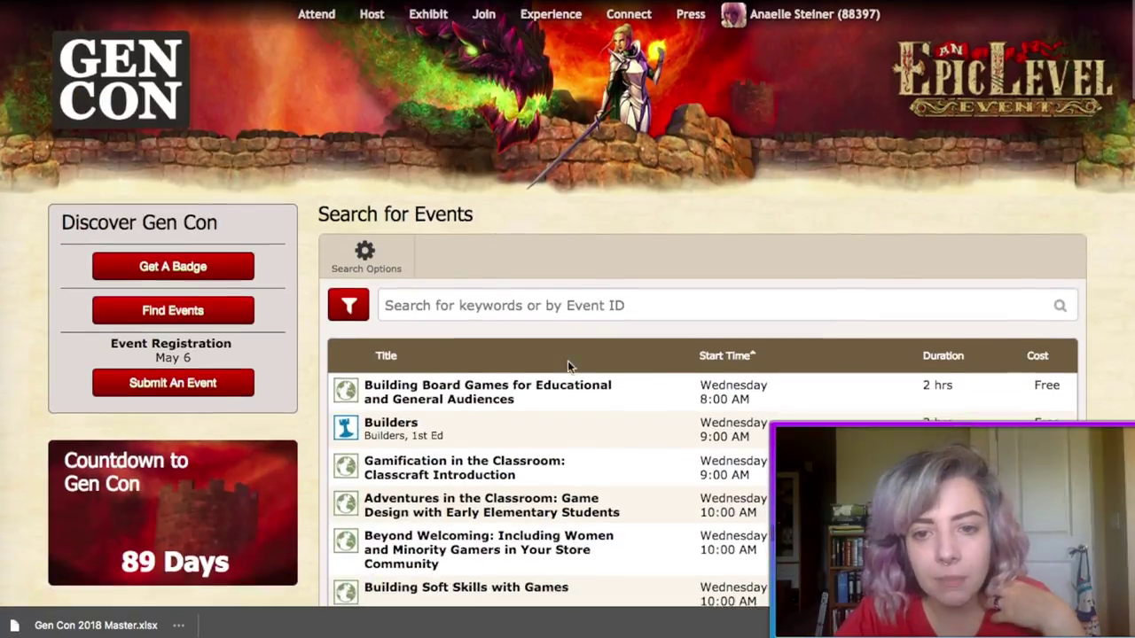
click(349, 304)
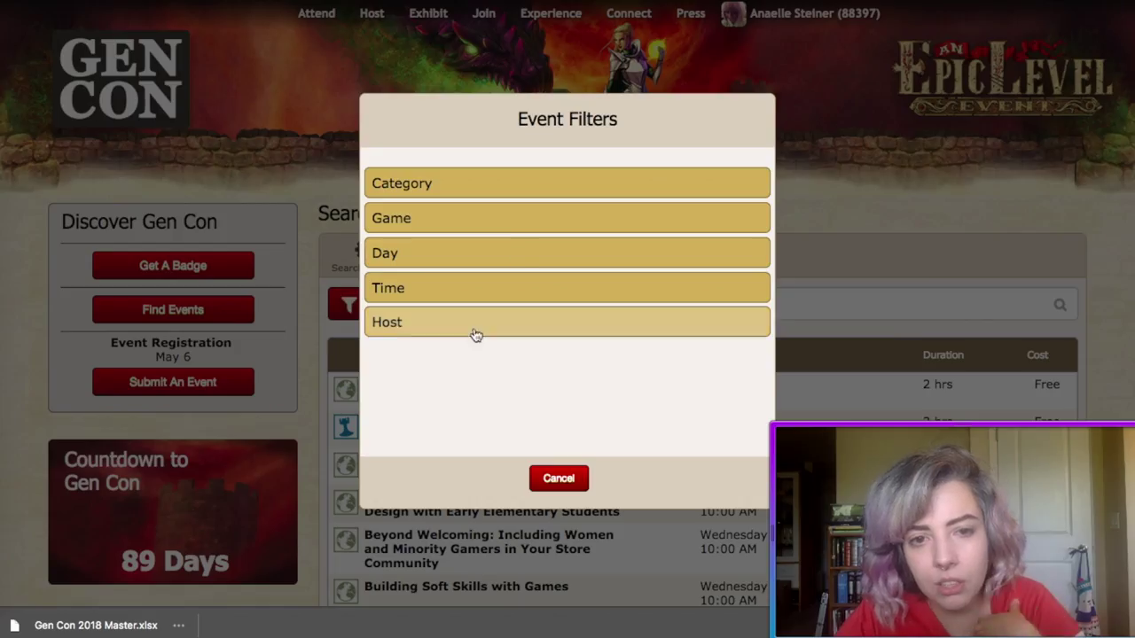
click(421, 184)
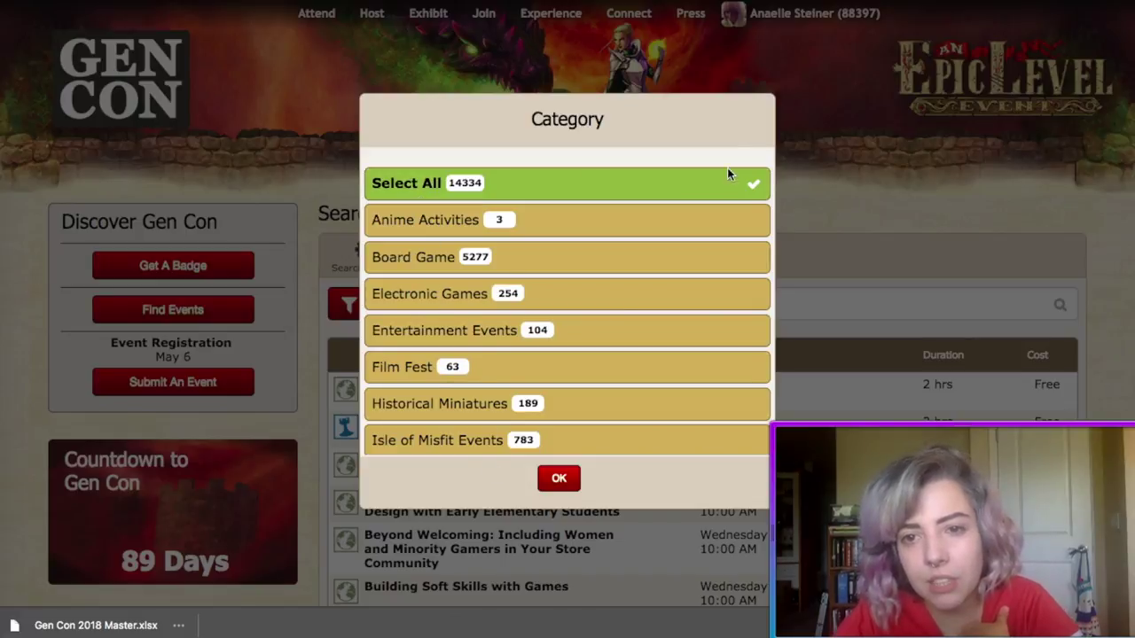
click(776, 156)
scroll(643, 315, down, 10)
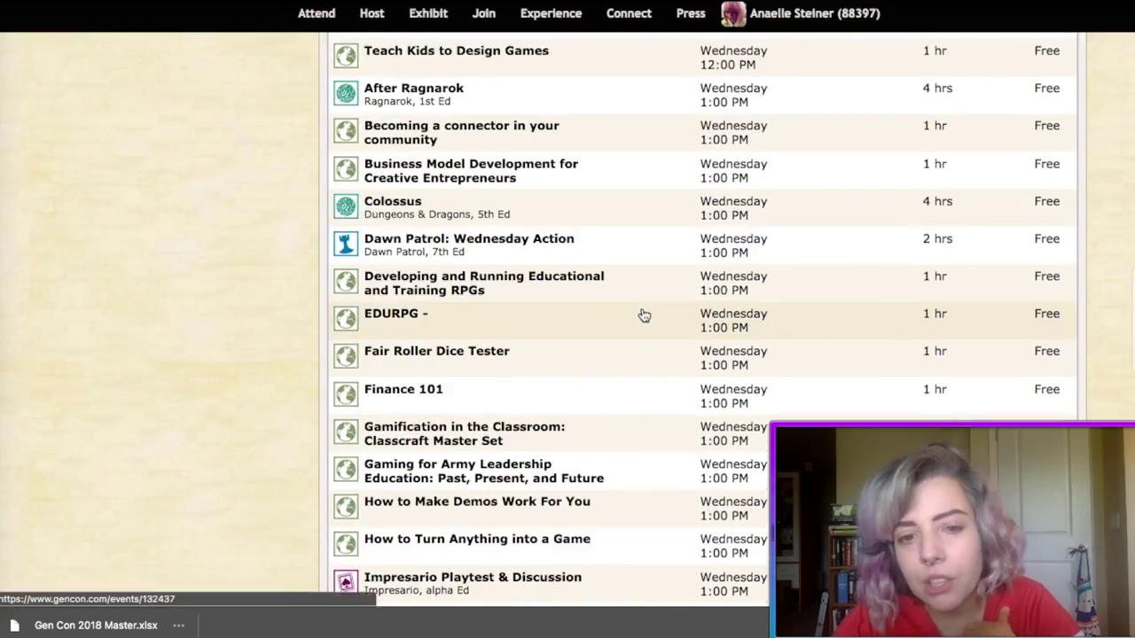
scroll(643, 314, down, 10)
scroll(652, 308, up, 1)
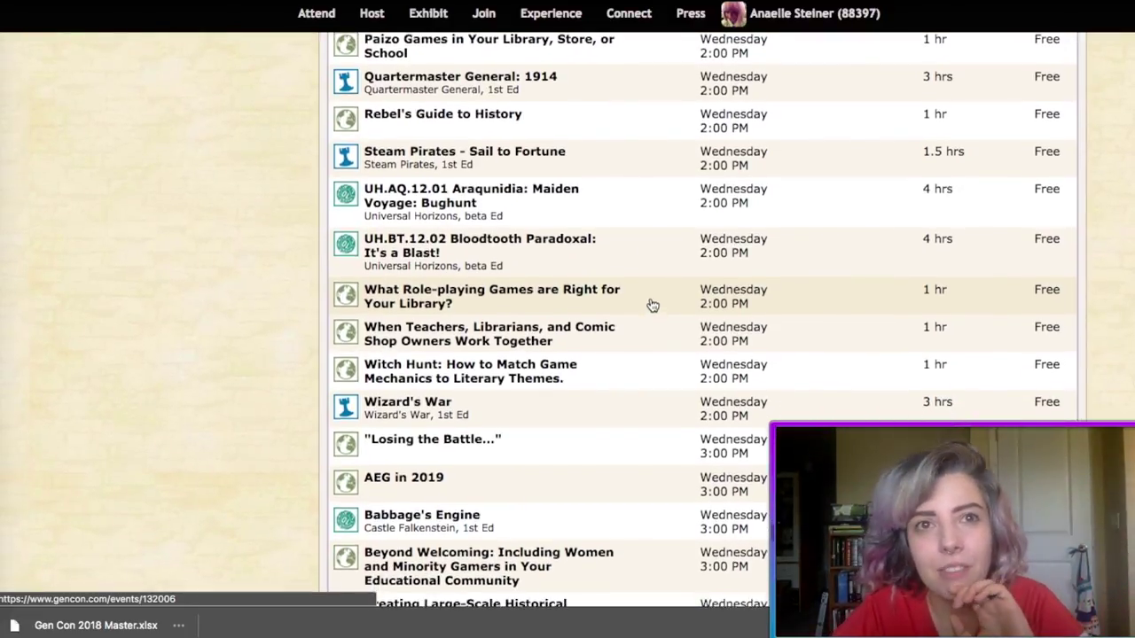
- Return to the workbook, copy the title of The Kids are Alright in row 1194, and check the event's start date and duration
key(ctrl+Tab)
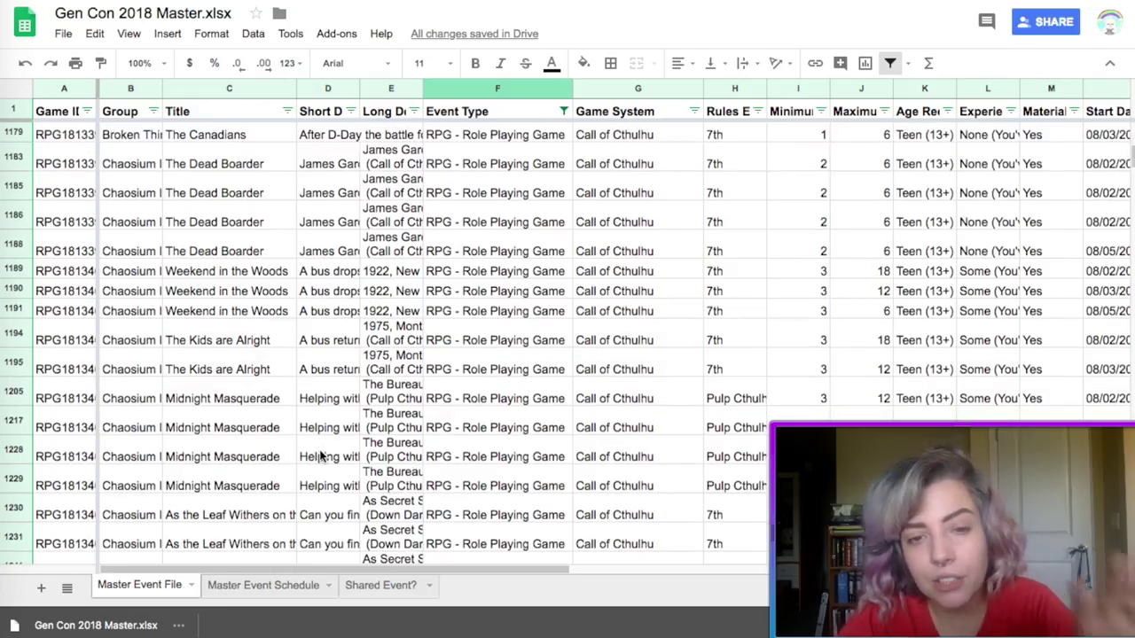
scroll(321, 456, up, 15)
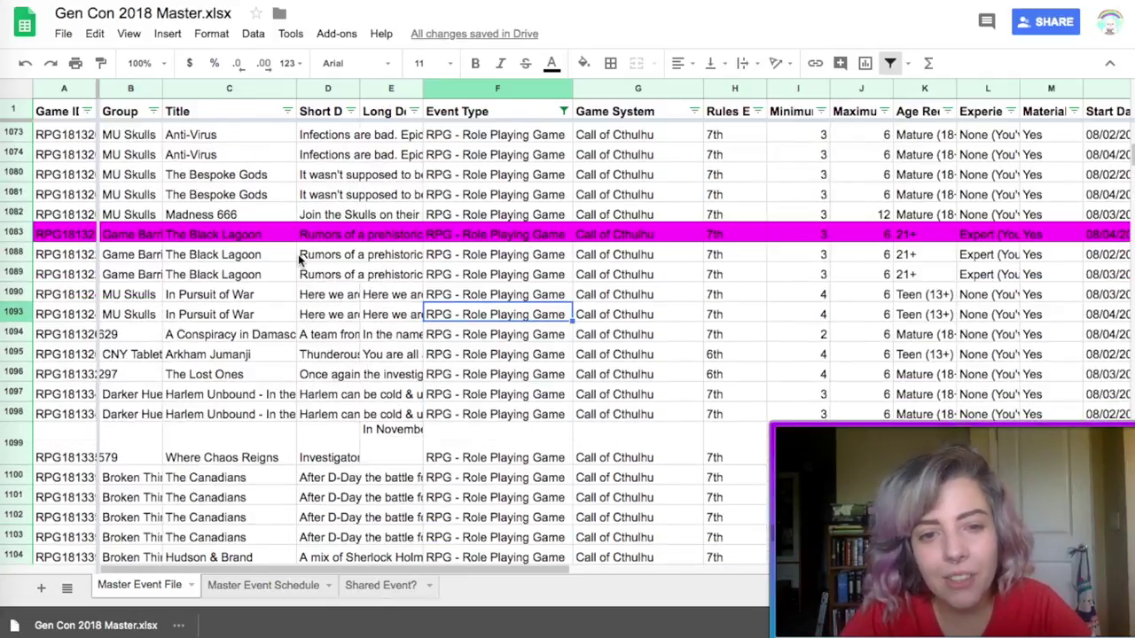
scroll(295, 285, down, 15)
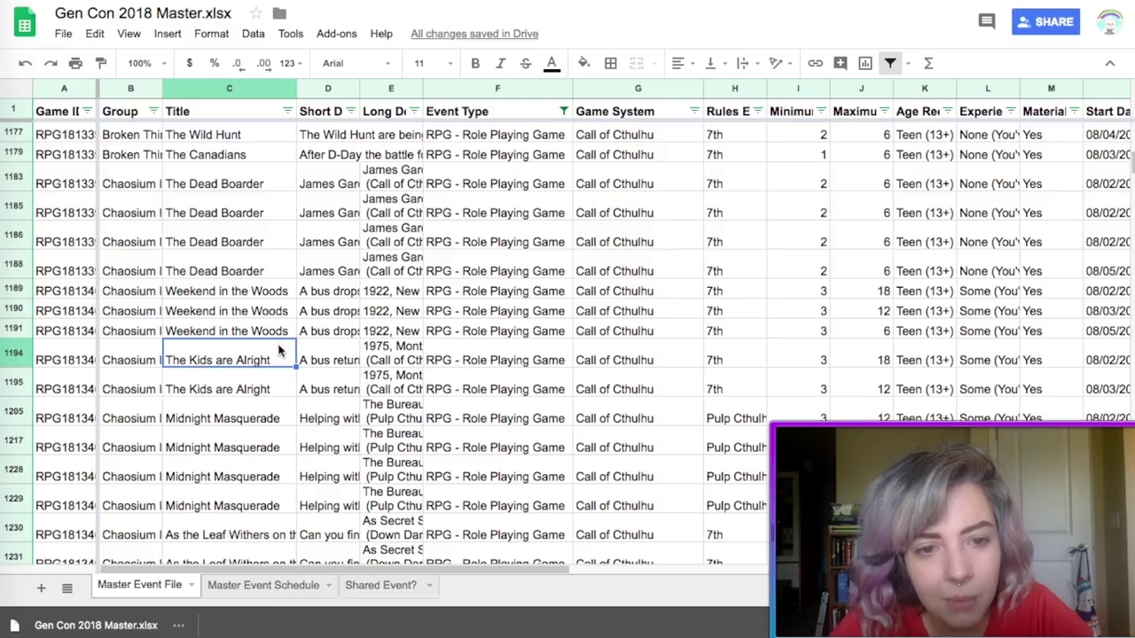
key(ctrl+c)
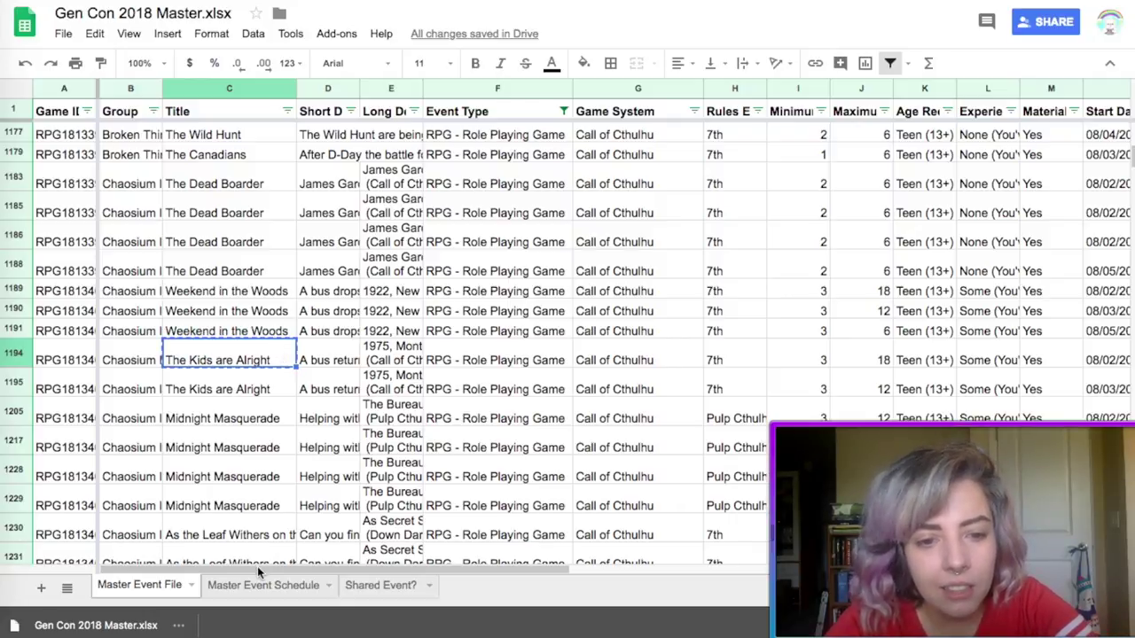
click(634, 348)
key(Right)
key(Right)
key(Right)
key(Right)
key(Right)
key(Right)
key(Right)
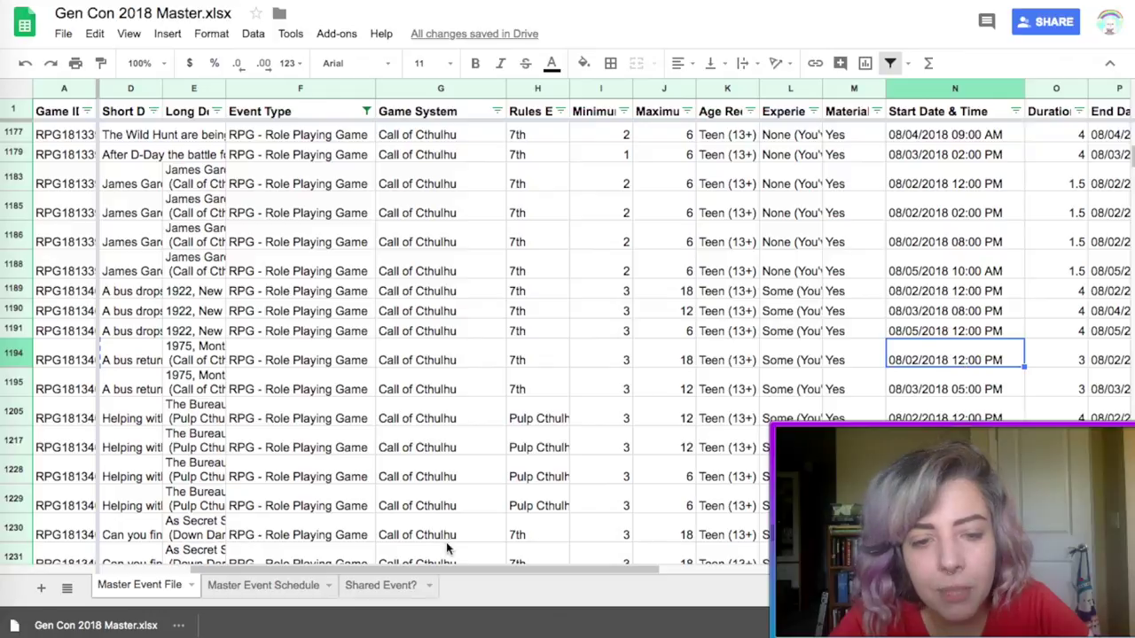
- Paste the title into the Master Event Schedule at B126, Thu, Aug 2 12 PM, and merge B126:B128 to cover three hours
click(300, 594)
scroll(203, 311, down, 2)
scroll(203, 311, up, 12)
scroll(203, 313, up, 5)
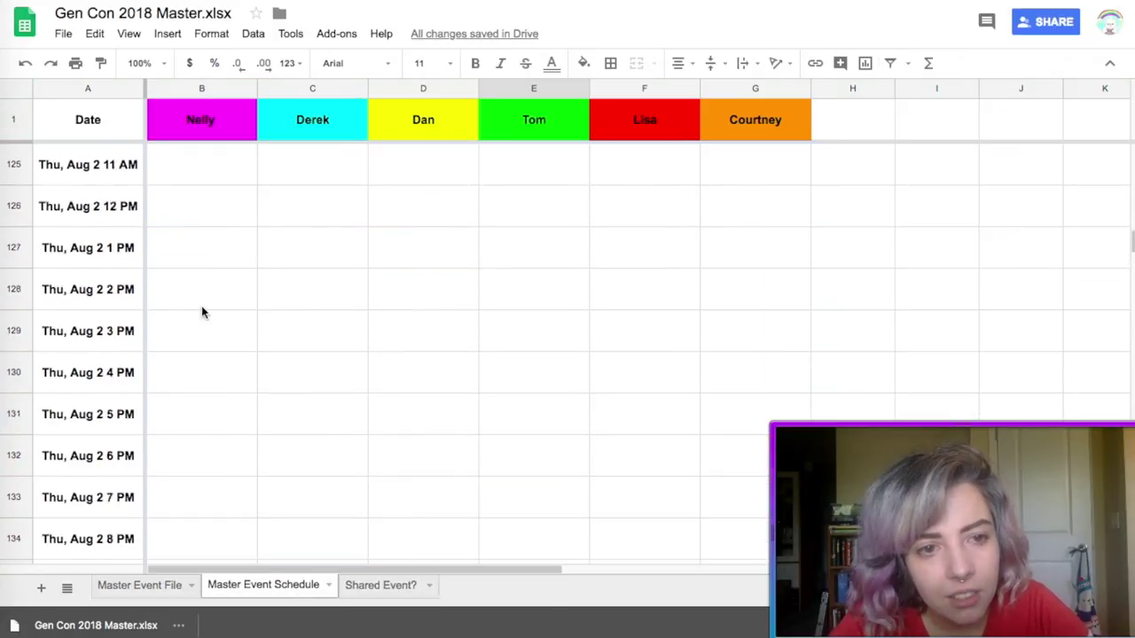
click(200, 240)
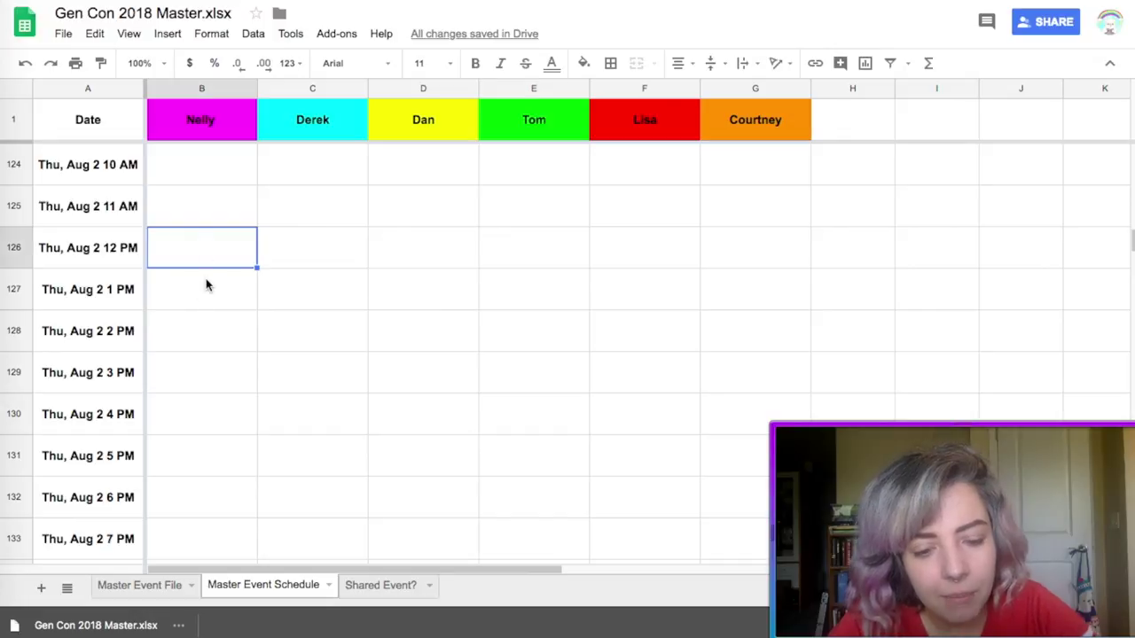
key(ctrl+v)
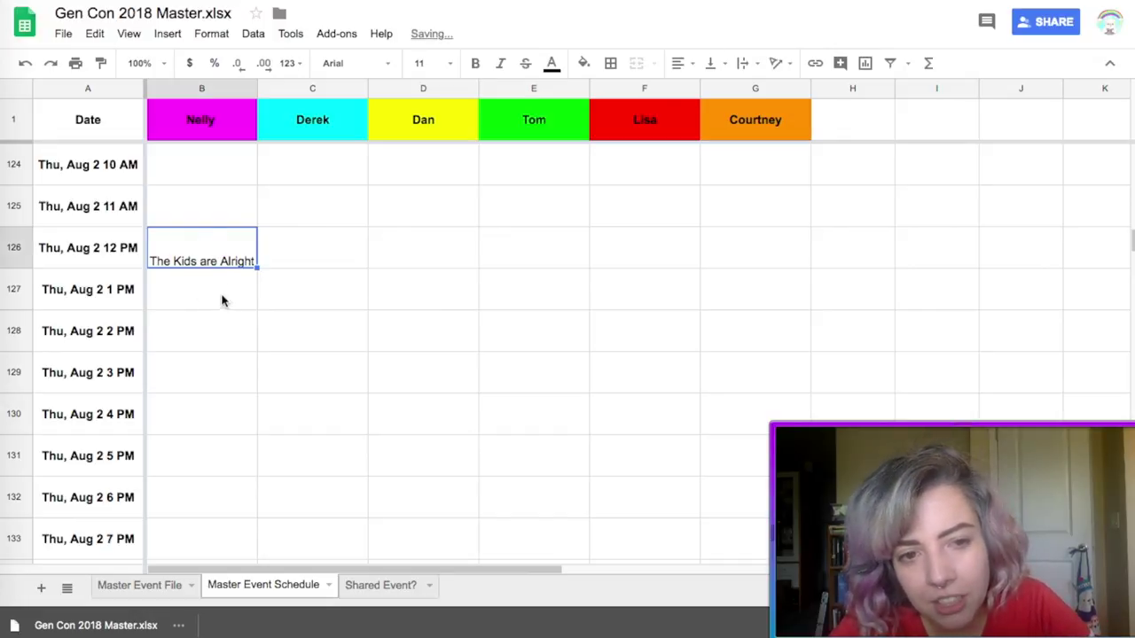
drag(228, 276, 229, 317)
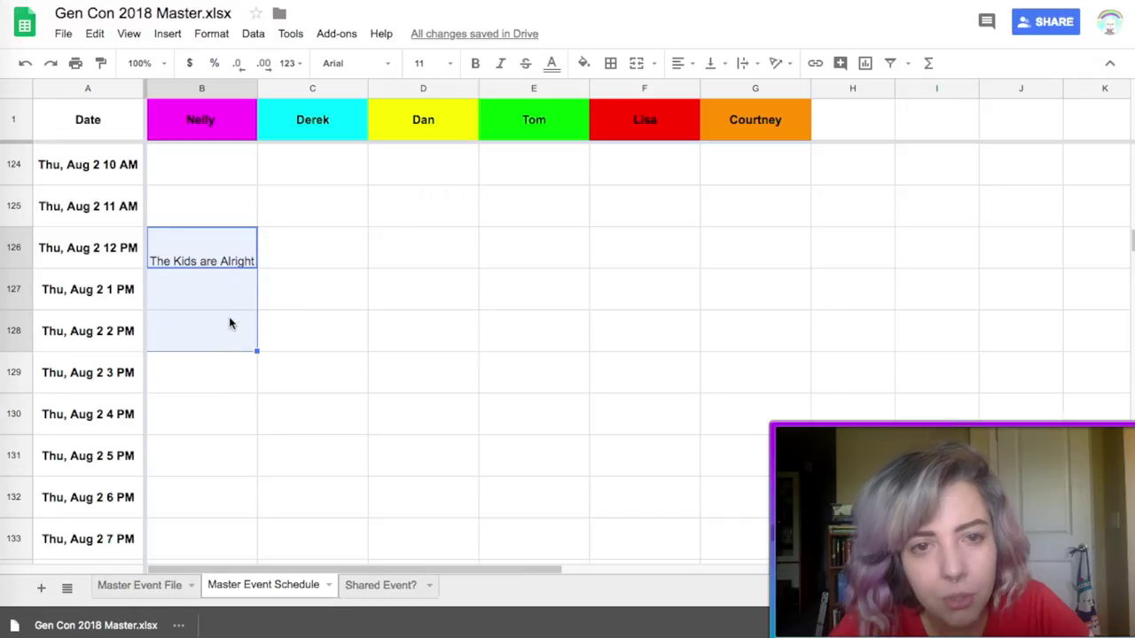
click(637, 66)
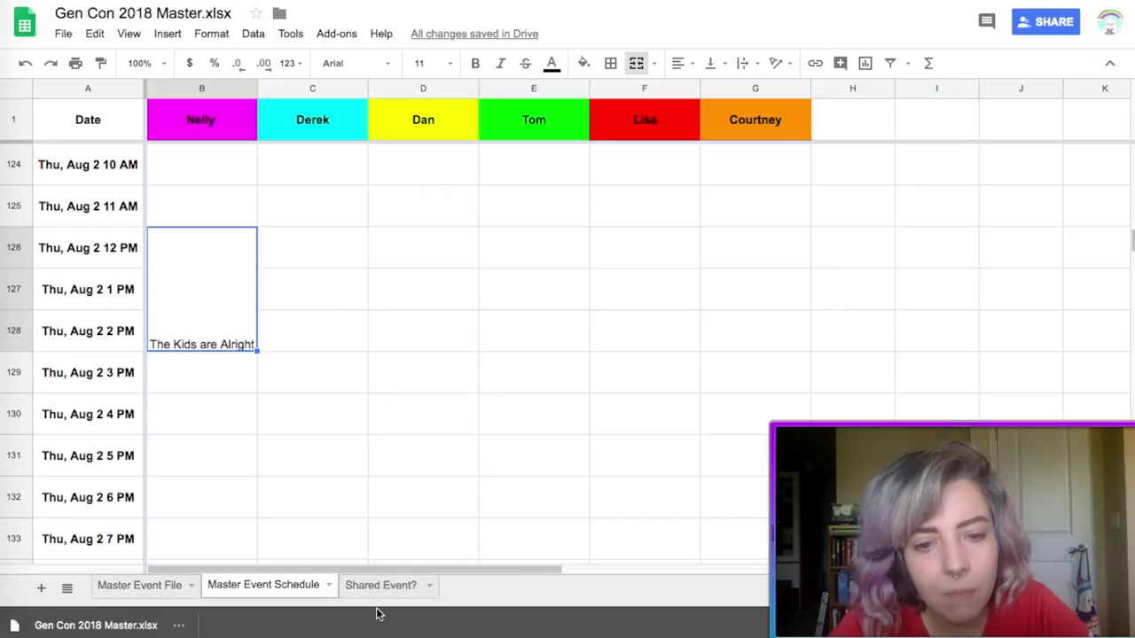
- Copy the Game ID of The Kids are Alright from row 1194 of the Master Event File
click(161, 594)
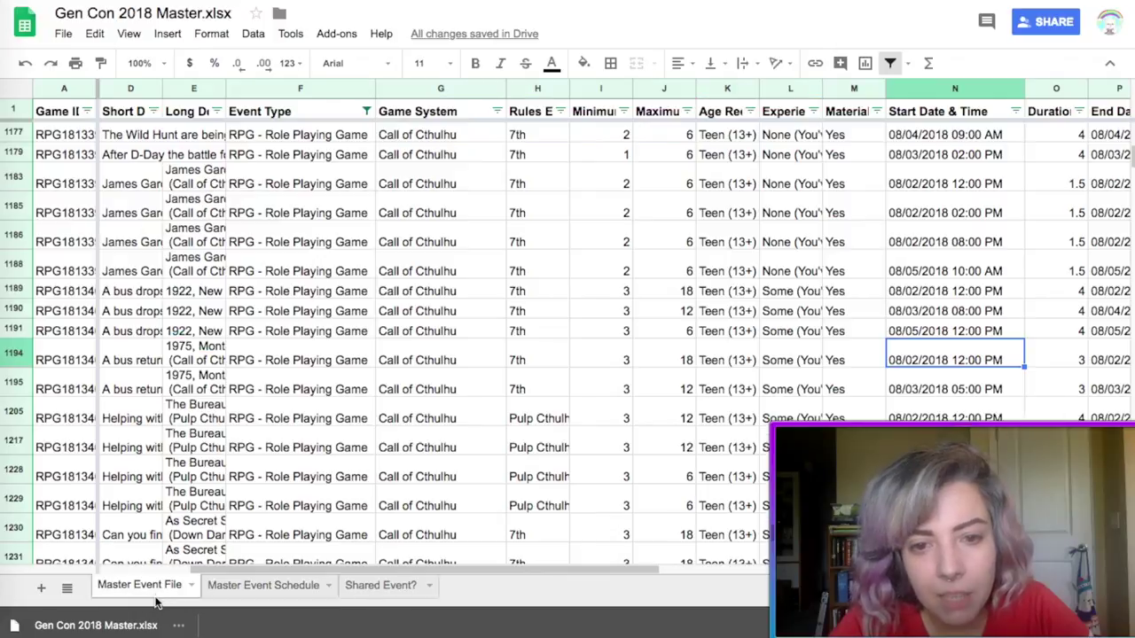
double_click(701, 350)
click(629, 363)
click(537, 359)
key(Left)
key(Left)
key(Left)
key(Left)
key(Left)
key(Left)
key(Left)
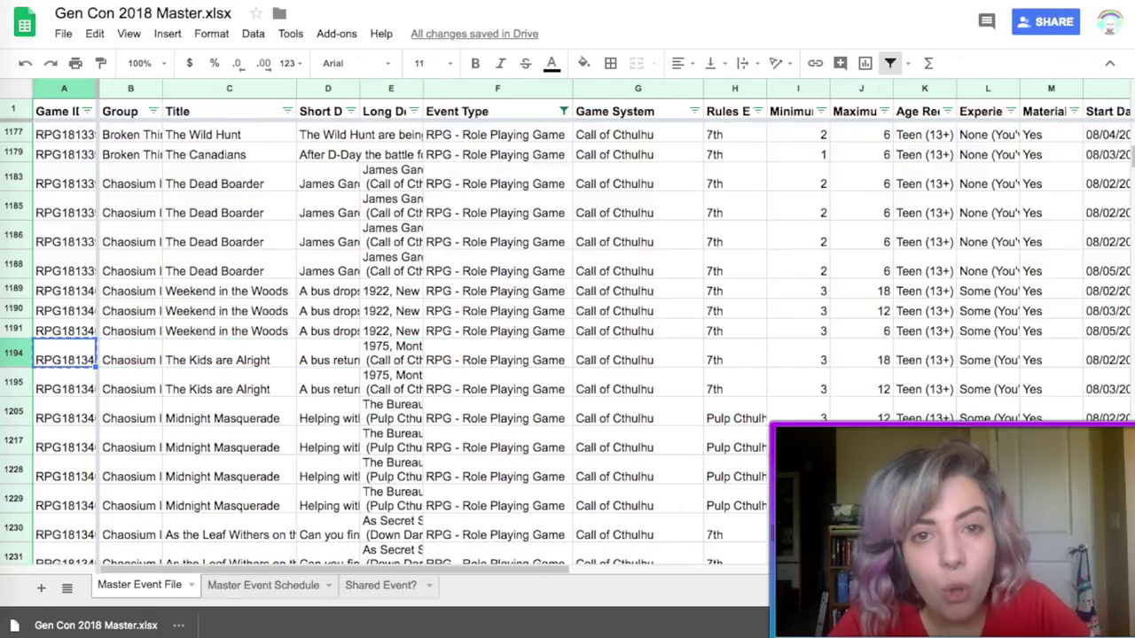
key(ctrl+Tab)
key(ctrl+shift+Tab)
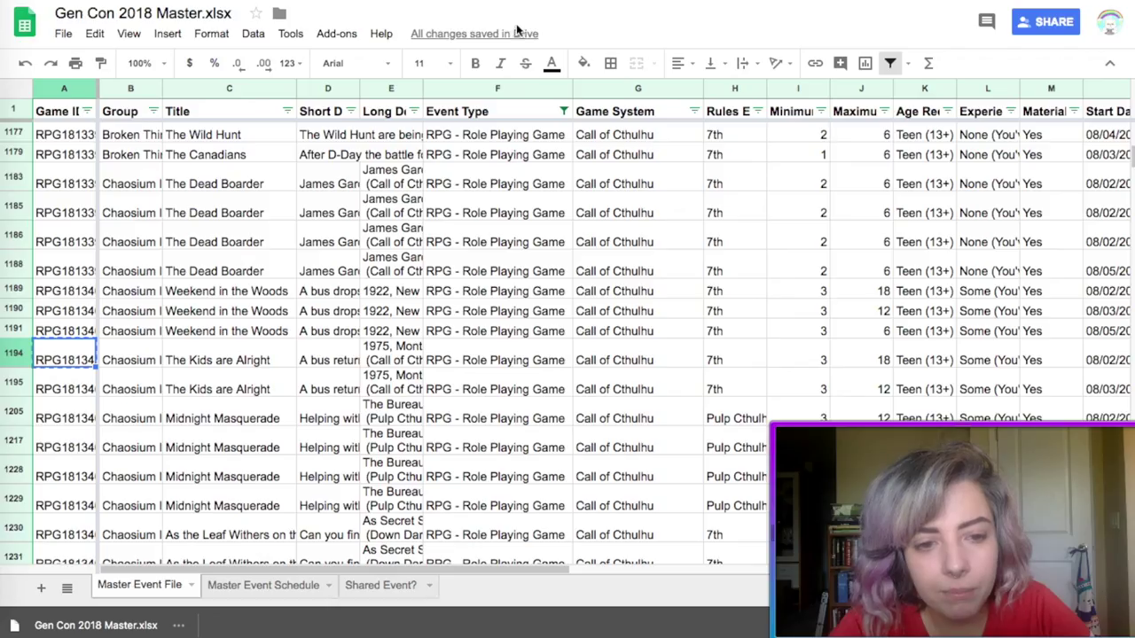
- Add the game ID RPG18134008 on a second line below the title in the merged schedule cell B126
click(257, 587)
double_click(215, 335)
key(alt+Return)
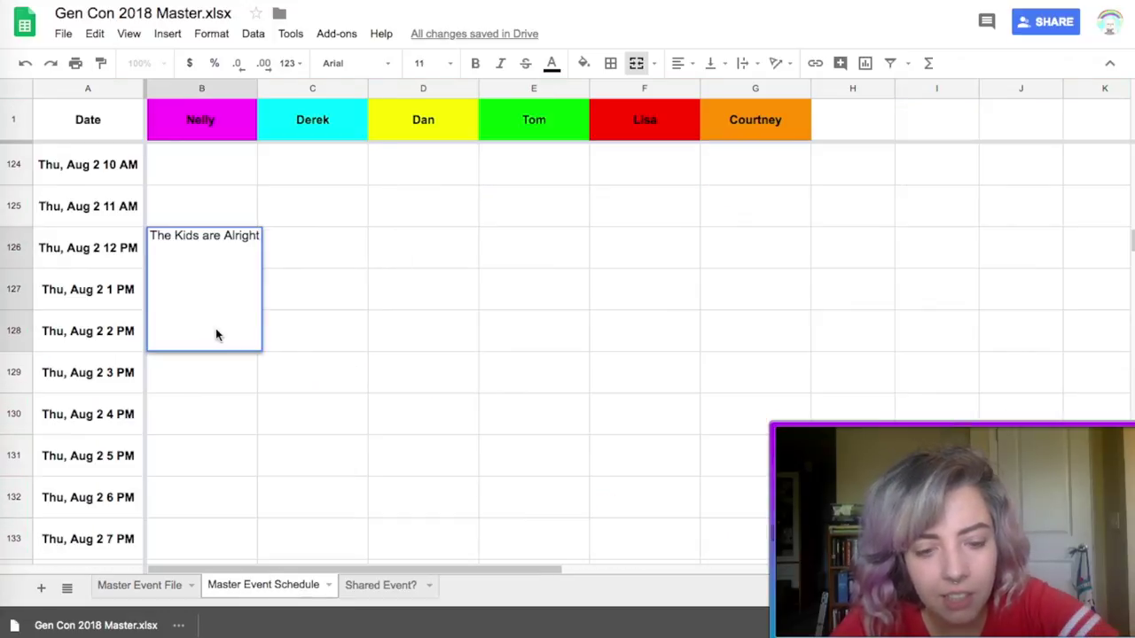
key(ctrl+v)
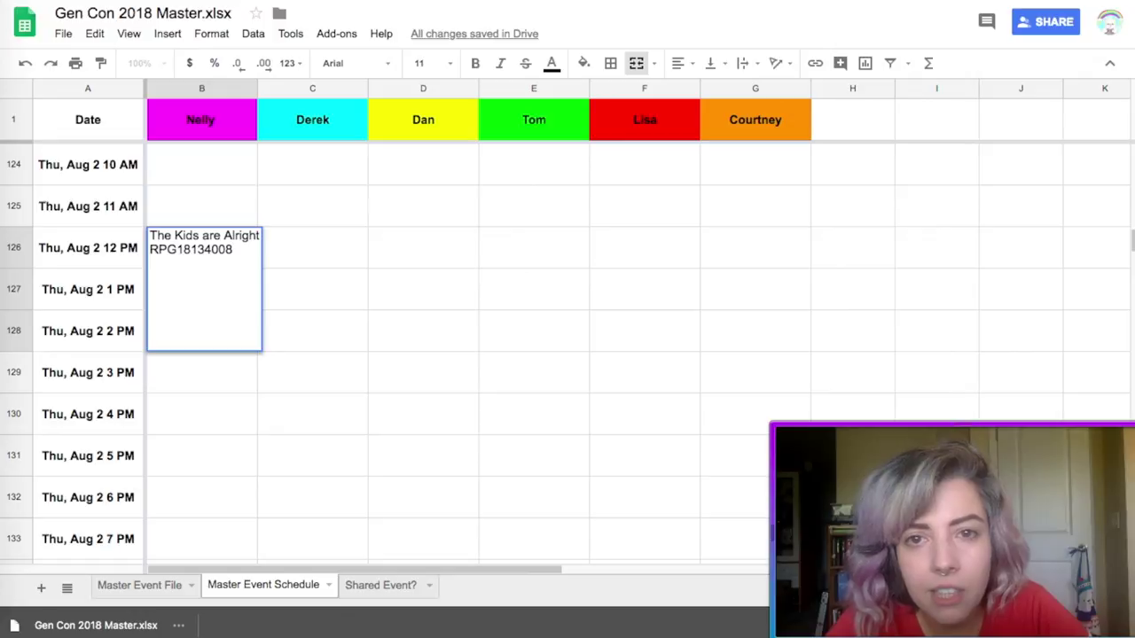
- Copy the game system Call of Cthulhu from row 1194 of the Master Event File and check the event's start date again
click(170, 592)
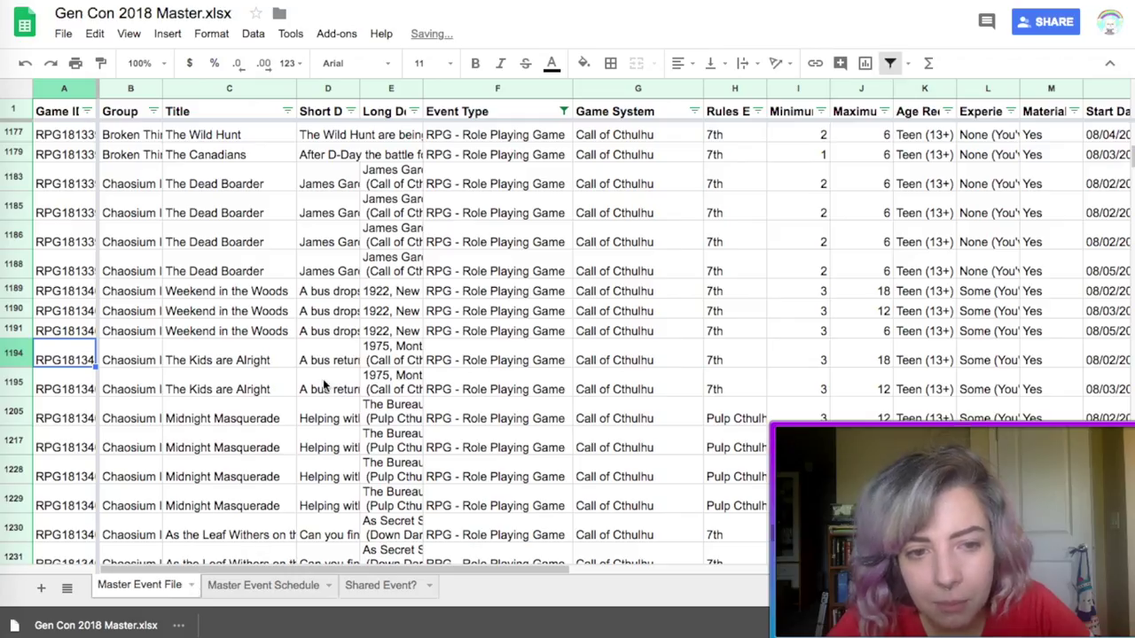
click(346, 362)
key(Right)
key(Right)
key(Right)
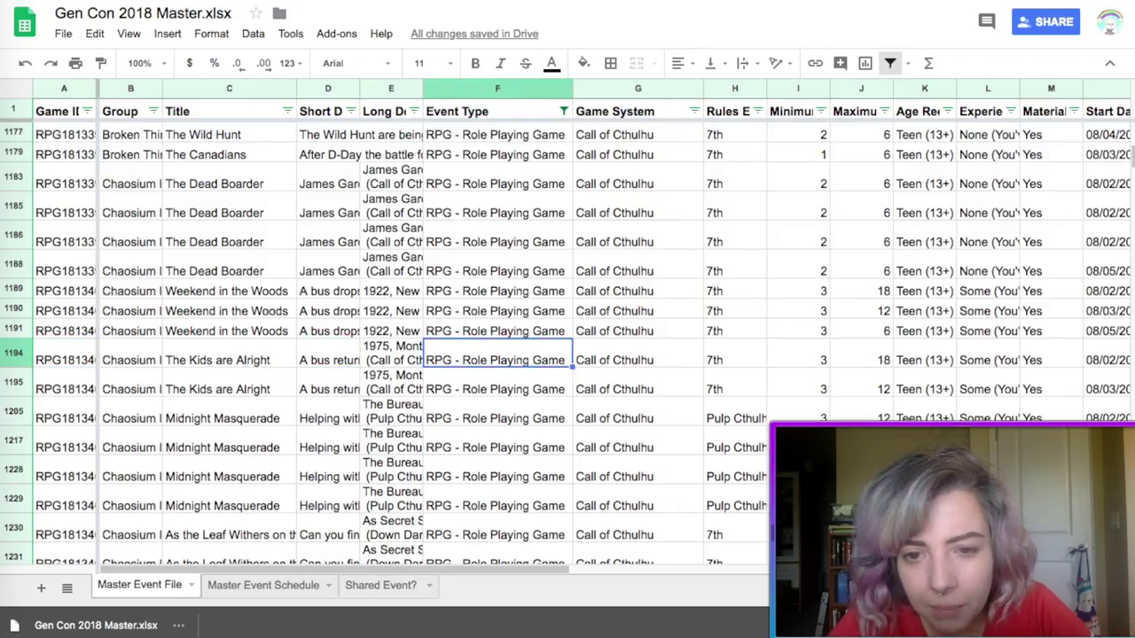
key(ctrl+c)
key(Right)
key(Right)
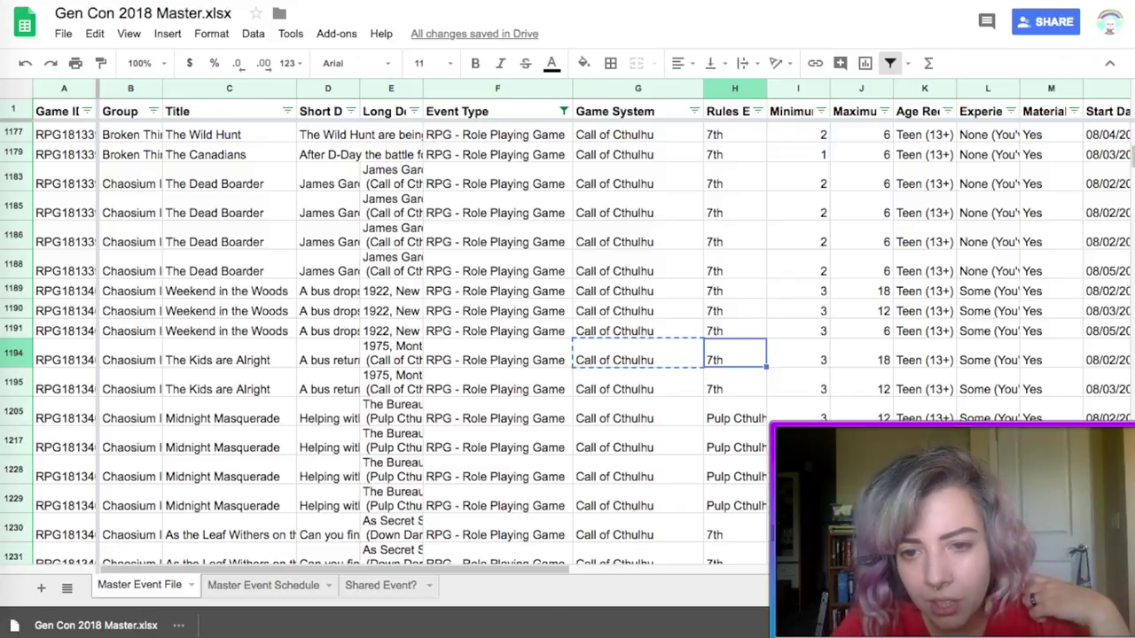
key(Right)
key(Right)
key(Right)
key(Right)
key(Right)
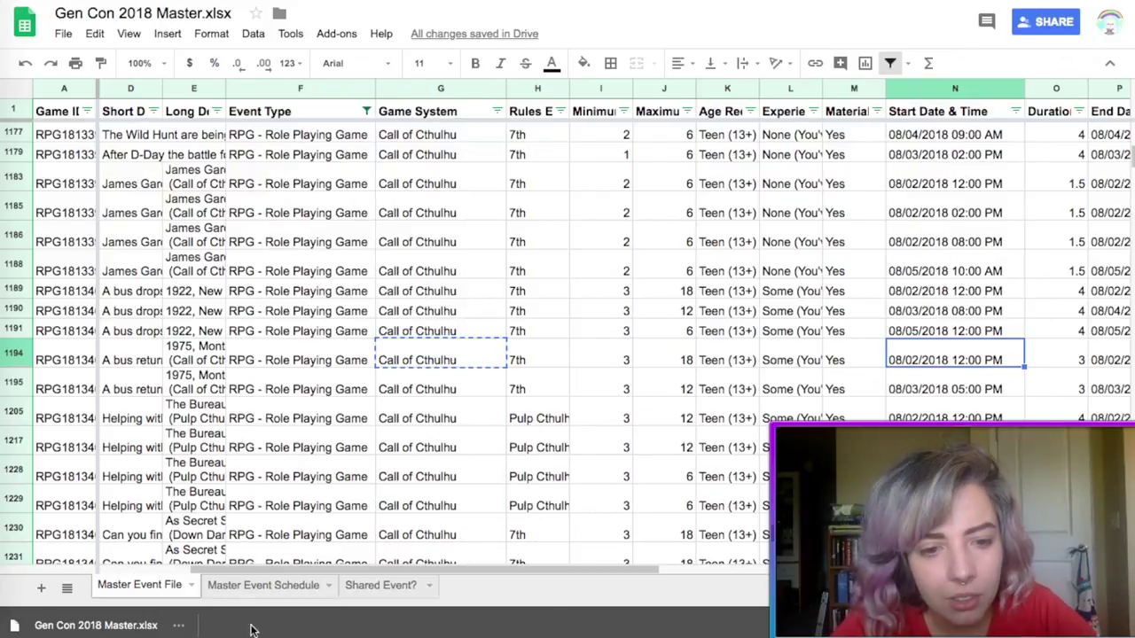
- Insert Call of Cthulhu on its own line between the title and the game ID in schedule cell B126
click(263, 585)
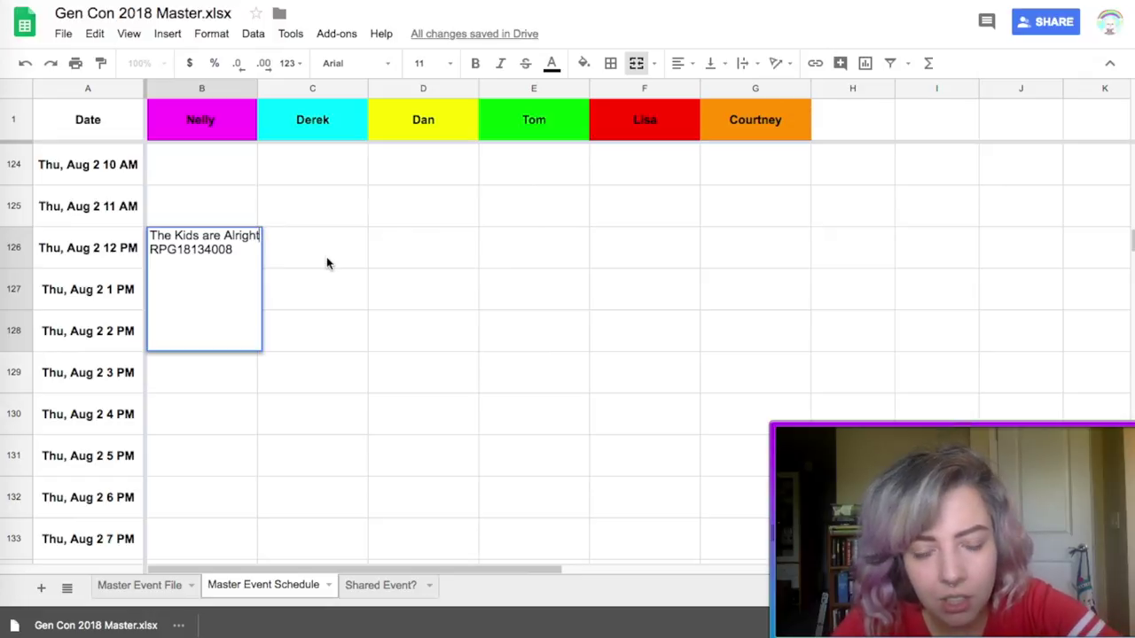
key(ctrl+Return)
key(ctrl+v)
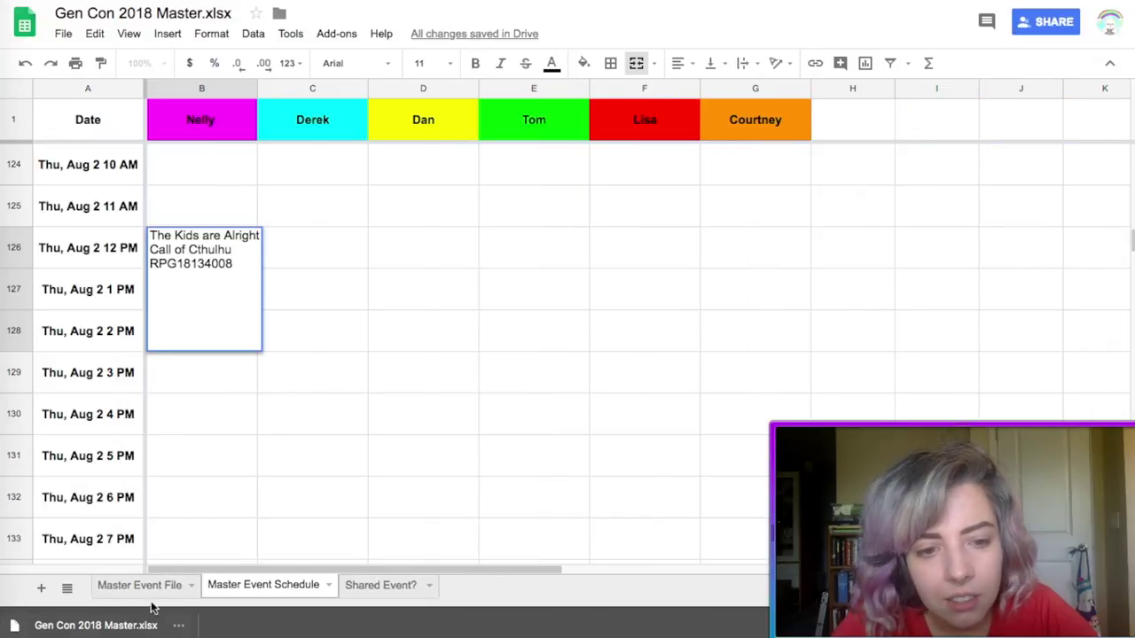
- Check the location, room and table columns for The Kids are Alright in row 1194 of the Master Event File
click(153, 593)
key(Right)
key(Right)
key(Right)
key(Right)
key(Right)
key(Right)
key(Right)
key(Right)
key(Right)
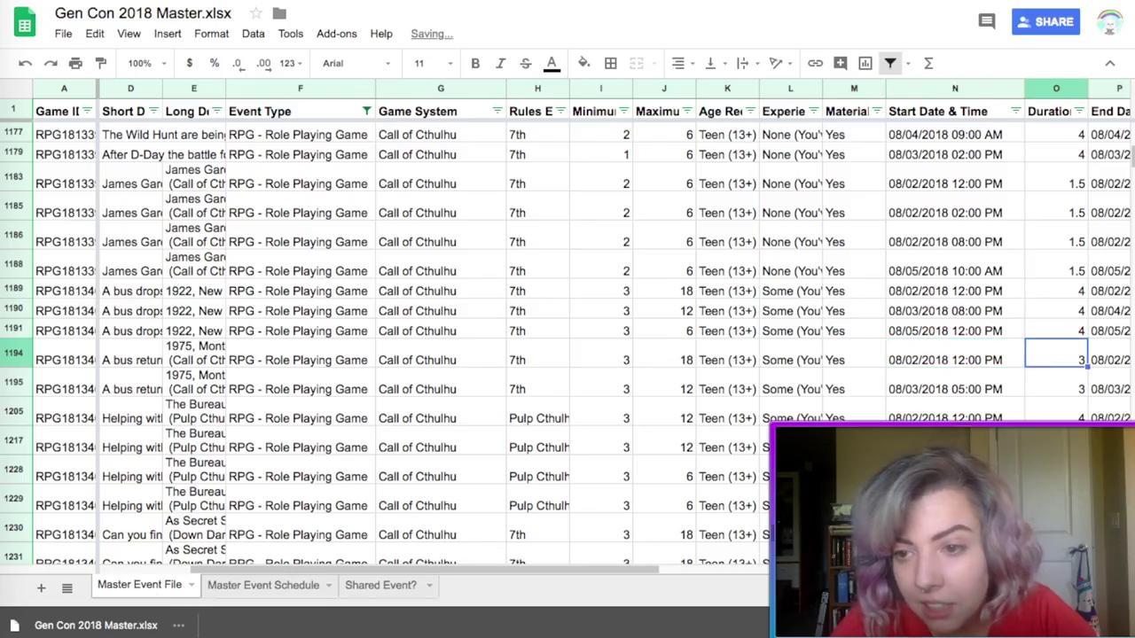
key(Right)
key(Right)
key(Right)
key(Right)
key(Right)
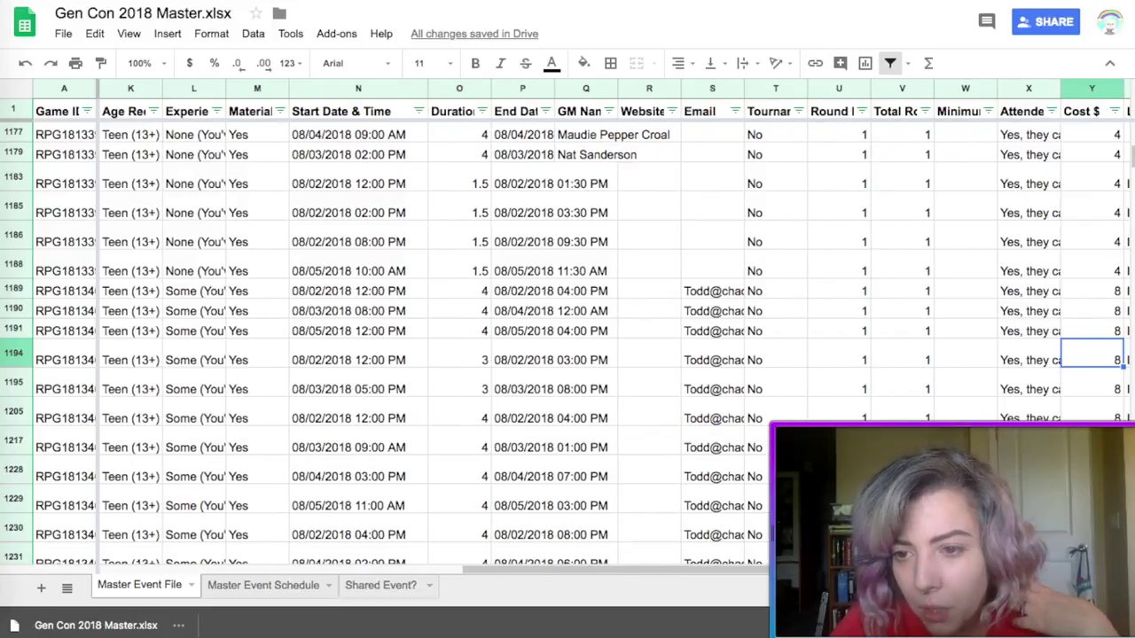
key(Left)
key(Left)
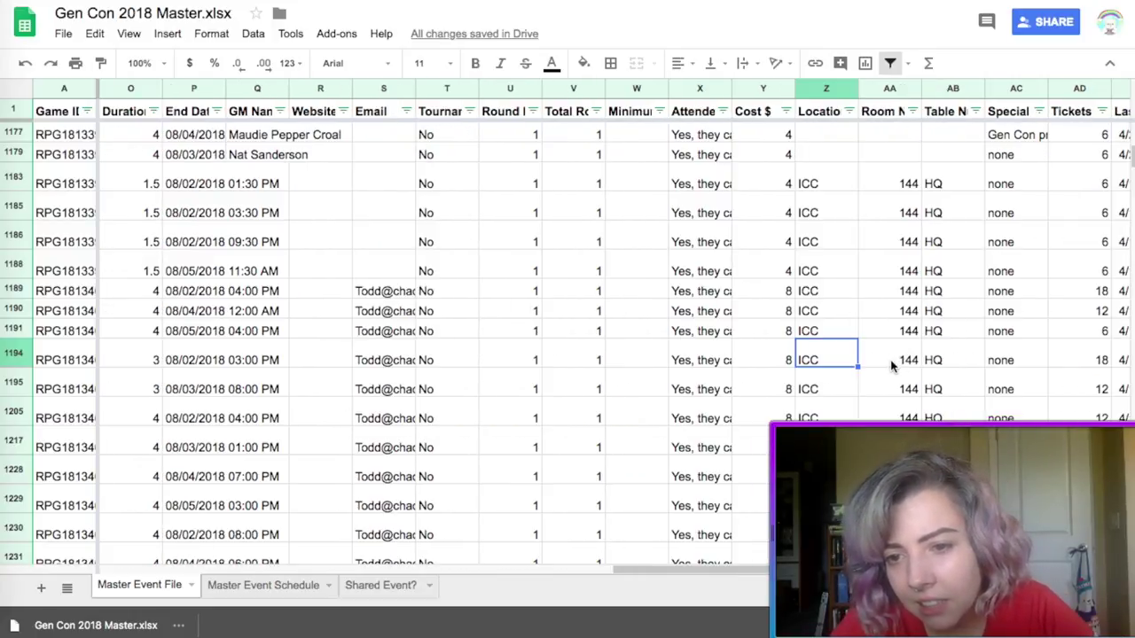
- Add the location ICC 144 HQ as a new last line in the merged schedule cell B126
click(265, 593)
double_click(243, 314)
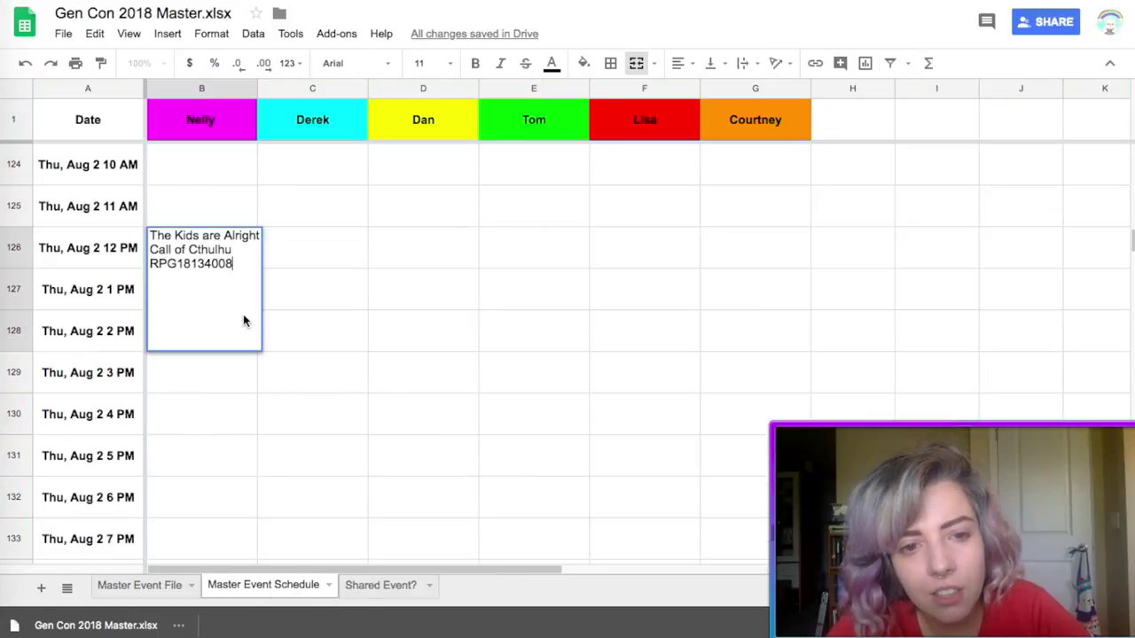
text(ICC 1)
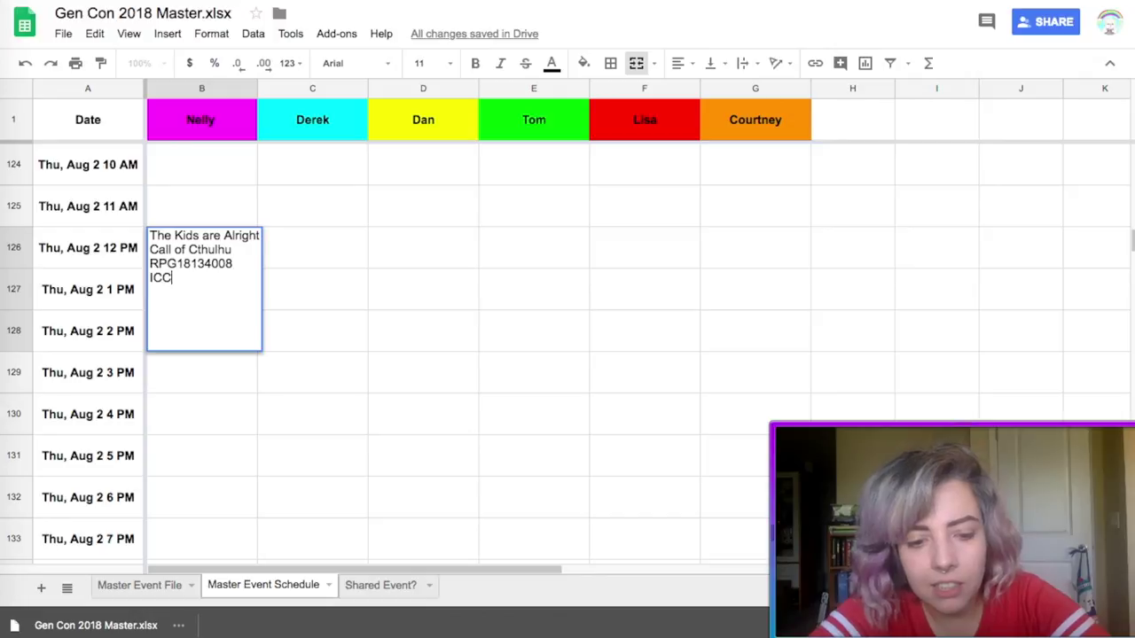
text(44 HQ)
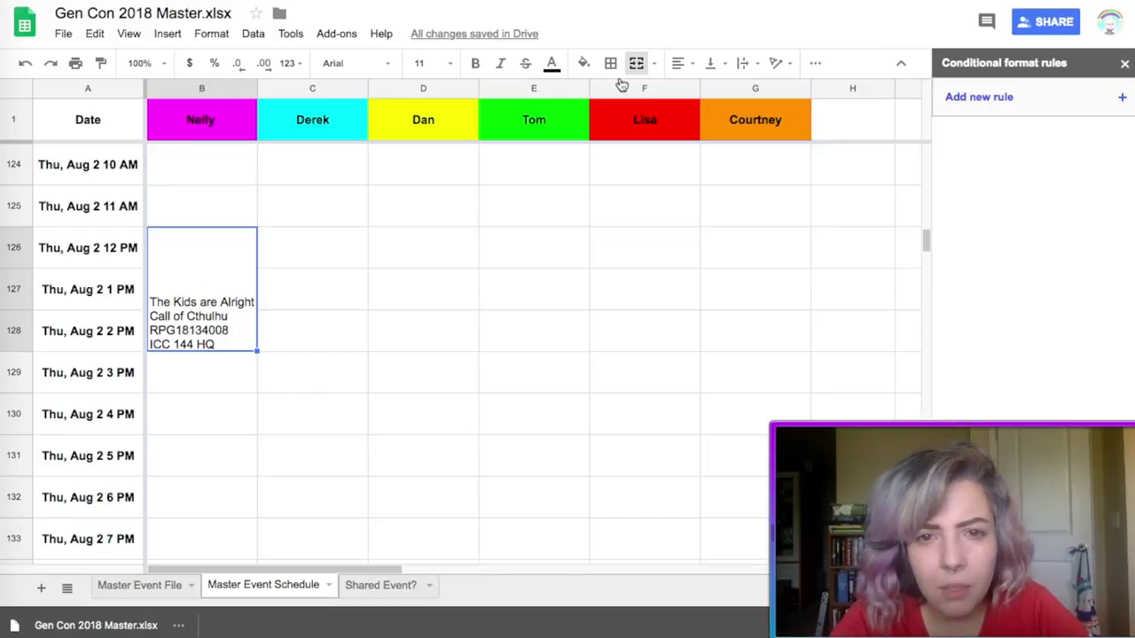
- Fill the merged schedule cell B126 with magenta and make its text bold, centered and middle-aligned
click(583, 63)
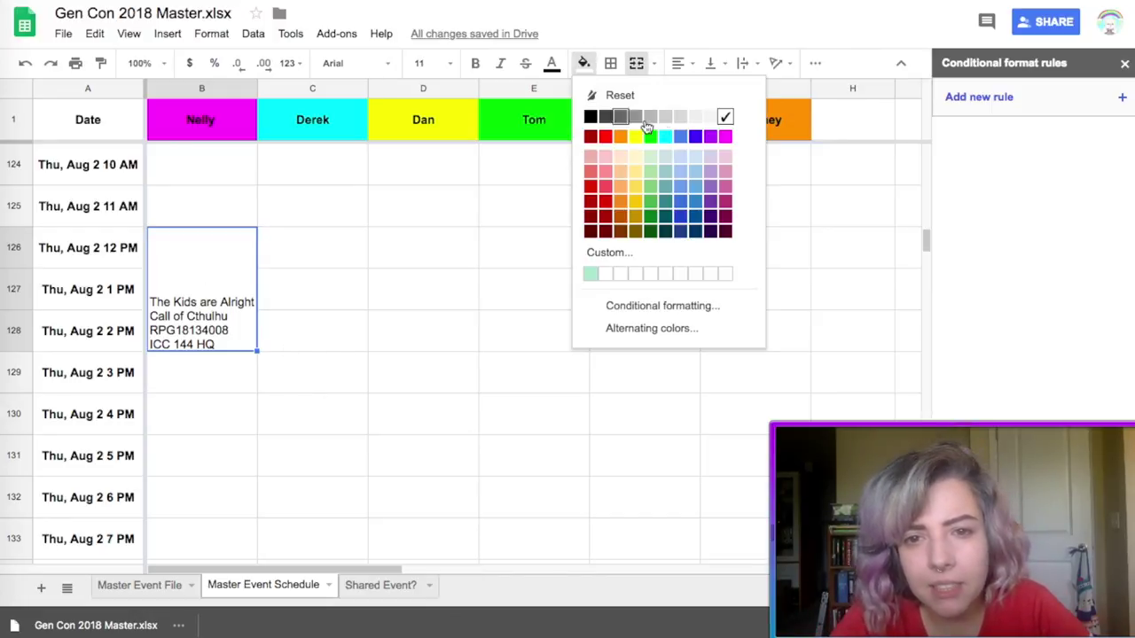
click(722, 132)
click(369, 313)
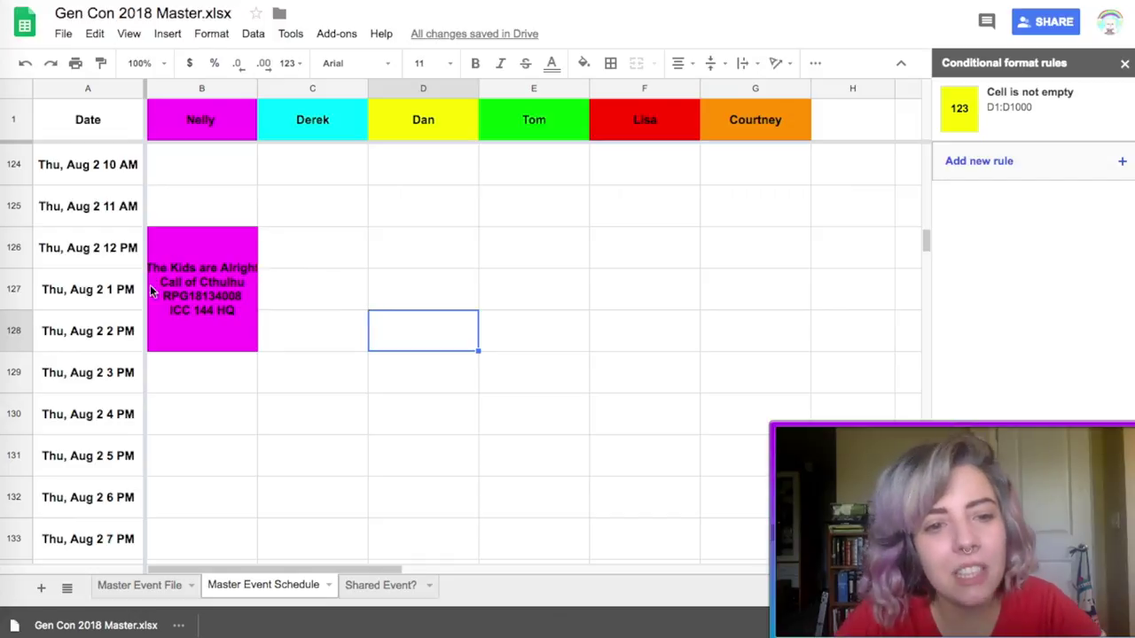
- Turn on text wrapping for the merged event cell B126 so the title fits the column width
click(243, 270)
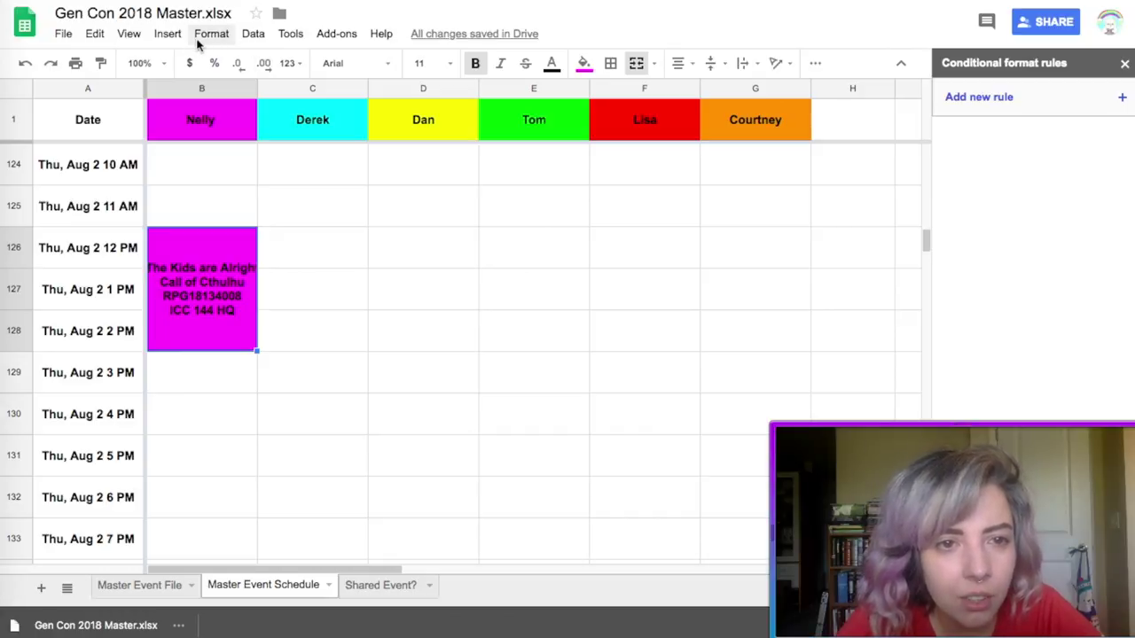
click(128, 36)
mouse_move(100, 44)
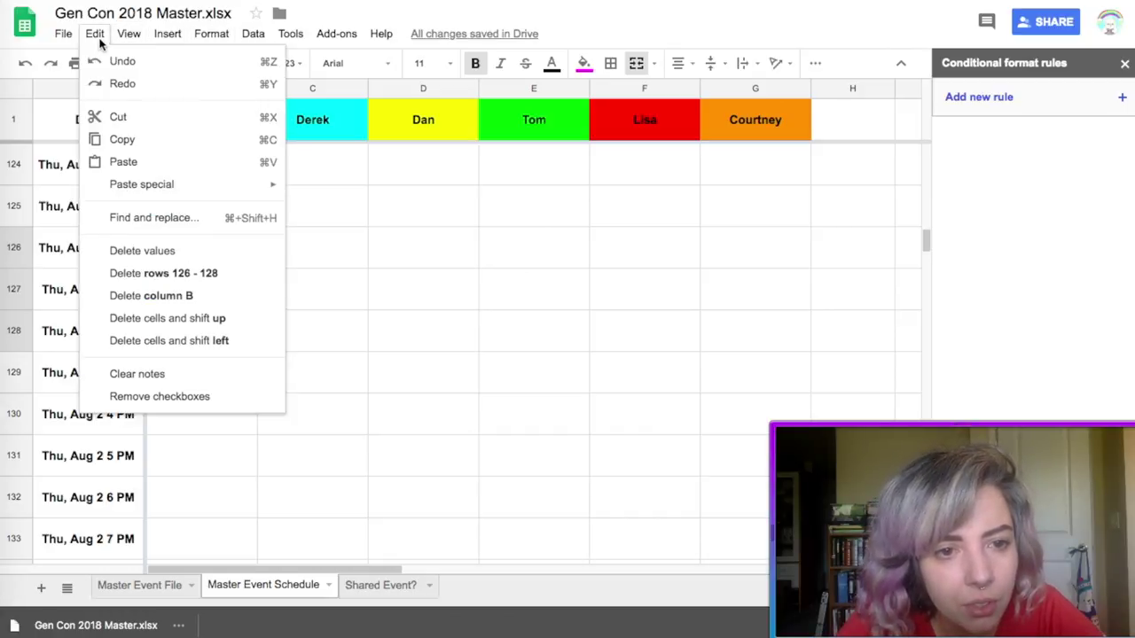
mouse_move(201, 34)
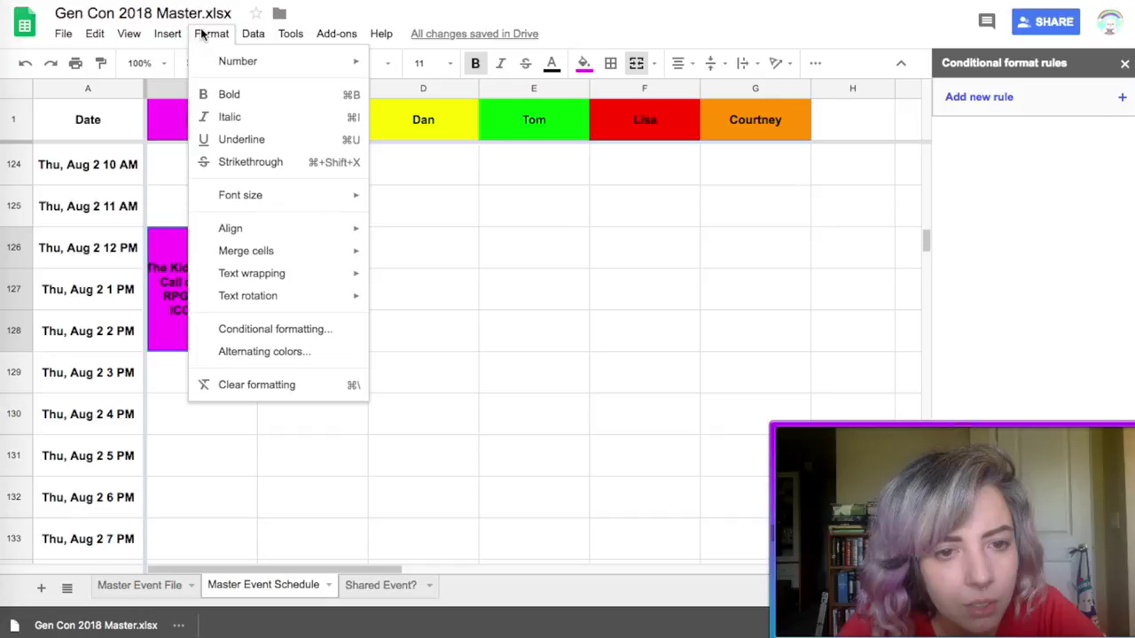
mouse_move(334, 281)
click(412, 301)
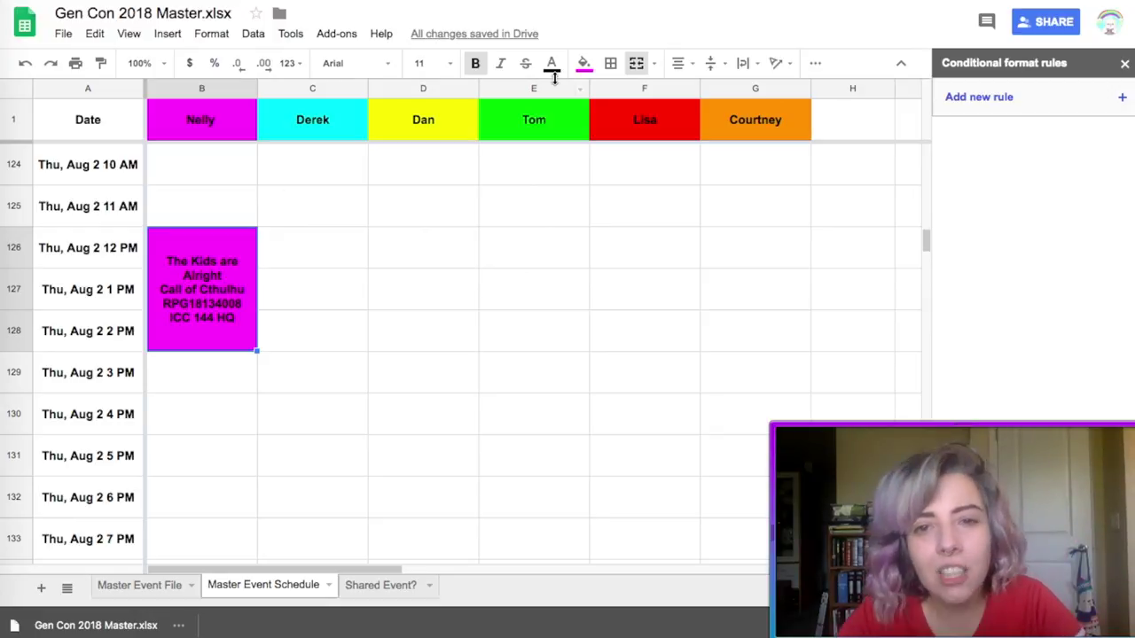
- Add borders around the magenta event cell B126 in the schedule
click(611, 63)
click(616, 98)
click(312, 455)
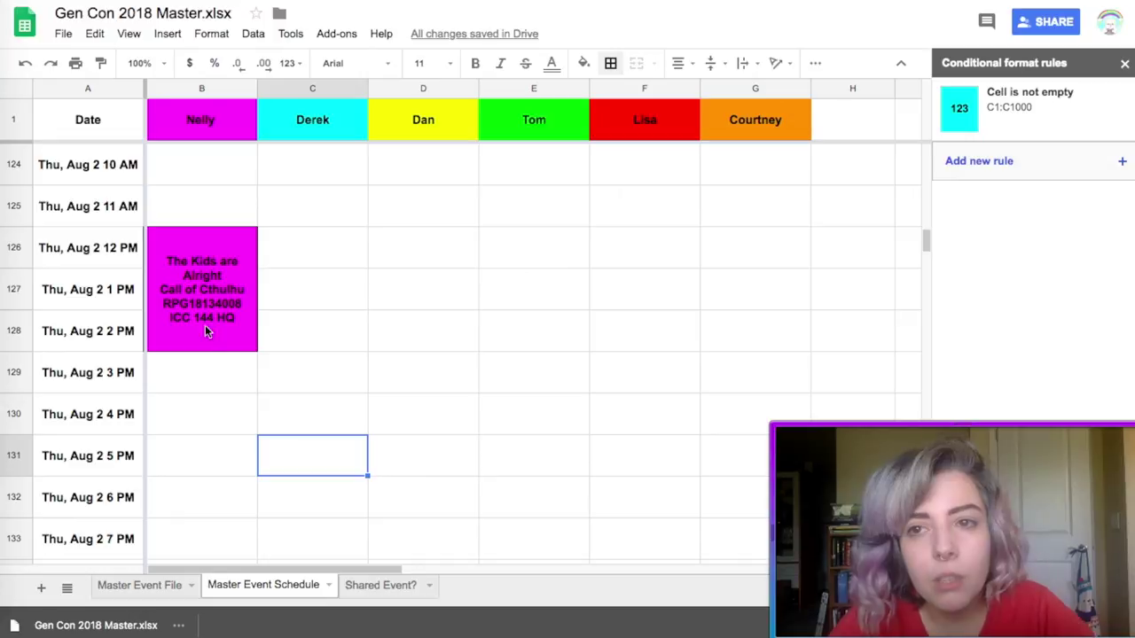
- Fill the whole row 1194 of the Master Event File with magenta to mark the chosen event
click(377, 587)
click(182, 588)
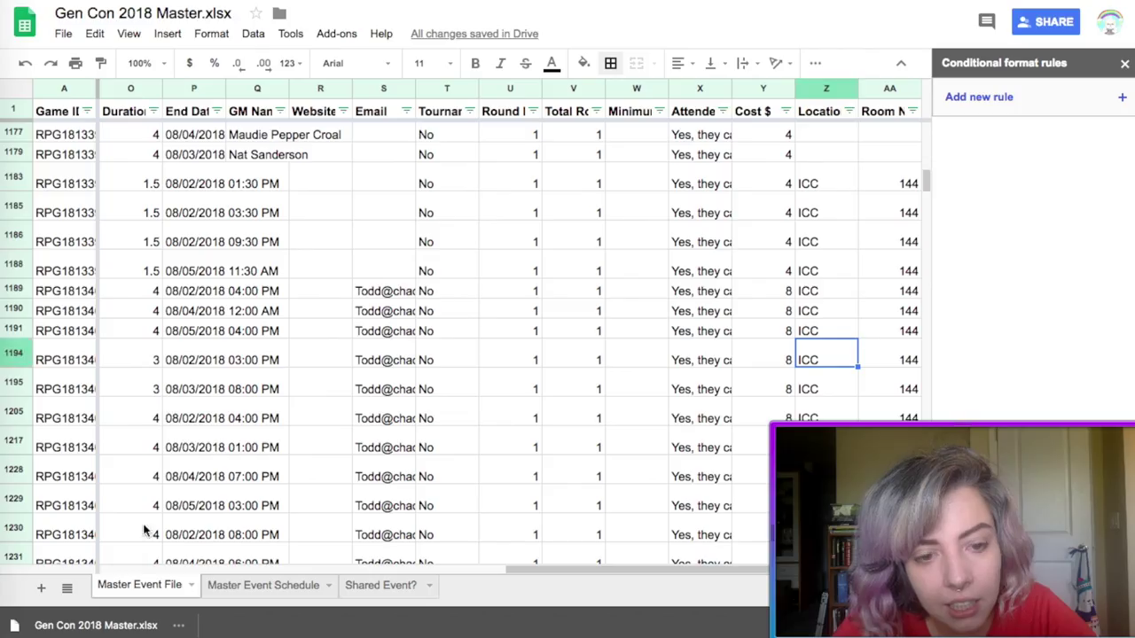
click(6, 355)
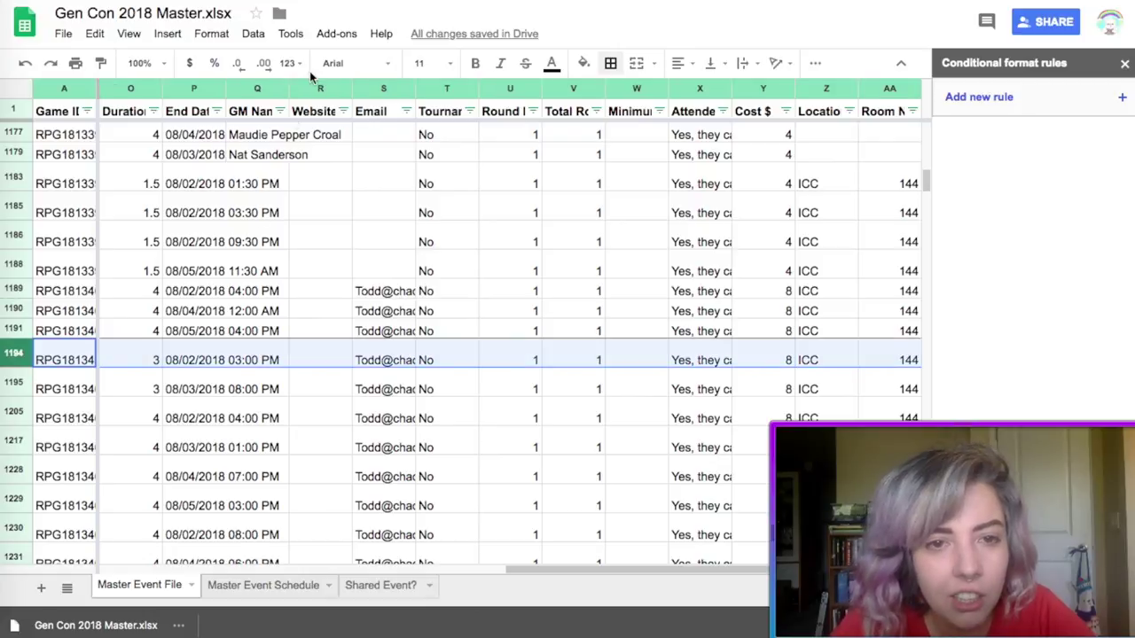
click(584, 63)
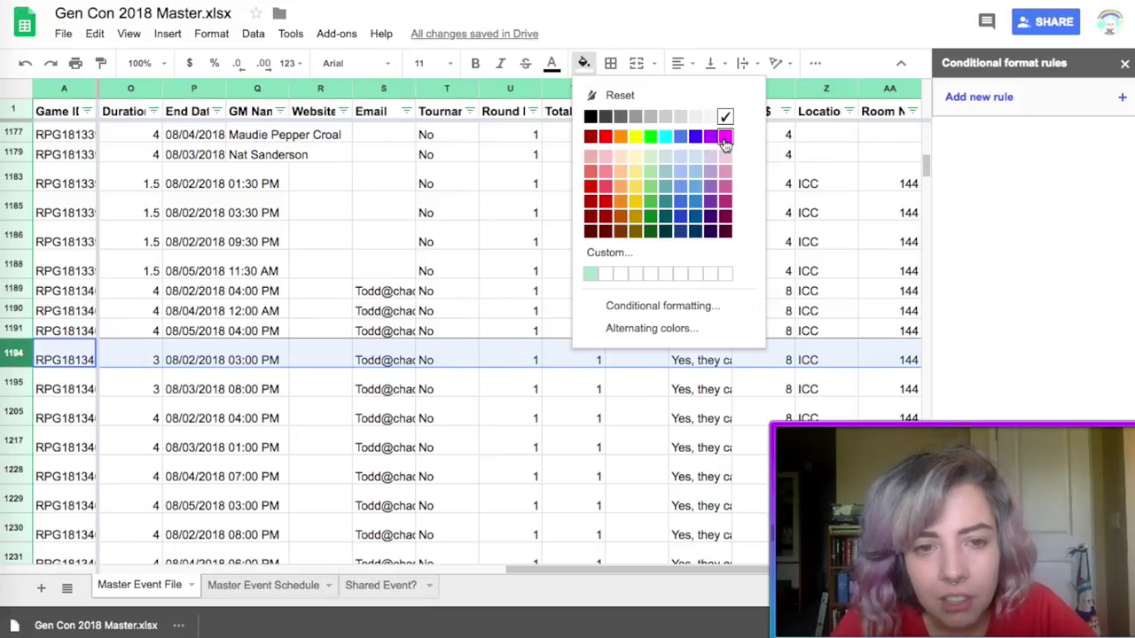
click(725, 136)
click(337, 389)
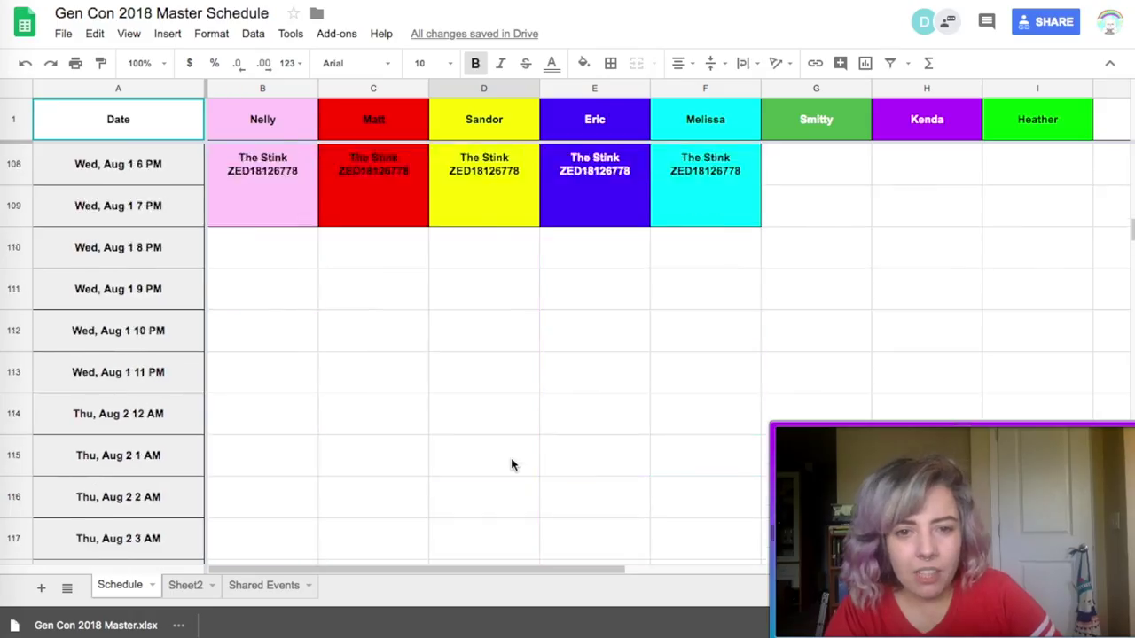
- Examine the color-coded, filled-in attendee schedules from Wednesday to Sunday in the Gen Con 2018 Master Schedule workbook
scroll(512, 464, up, 5)
scroll(510, 464, down, 10)
scroll(511, 464, down, 20)
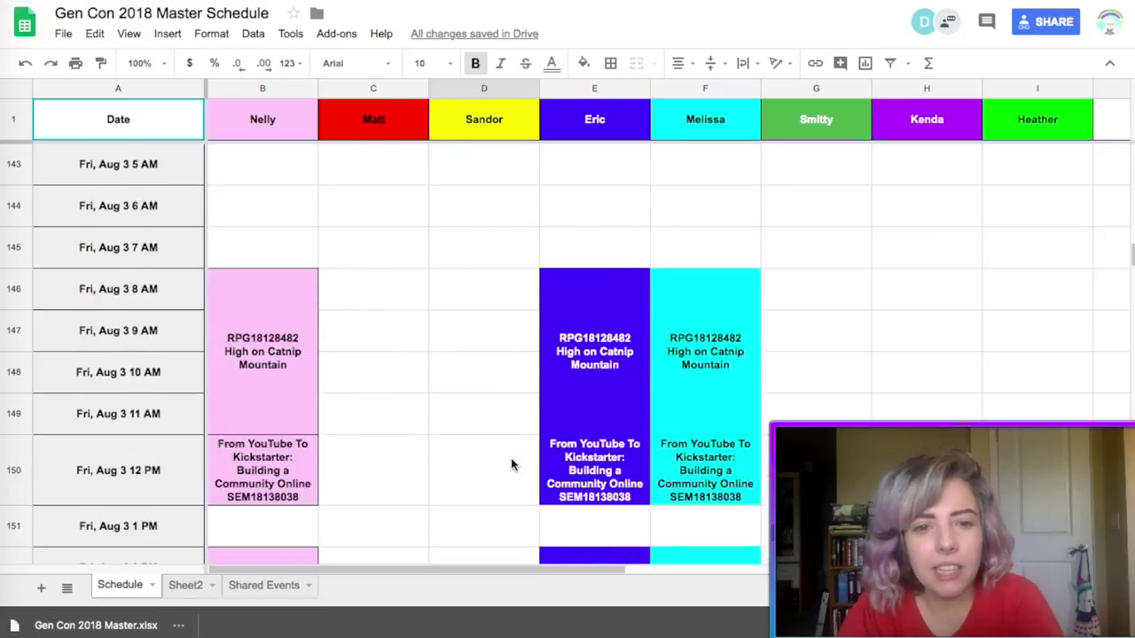
scroll(511, 465, down, 15)
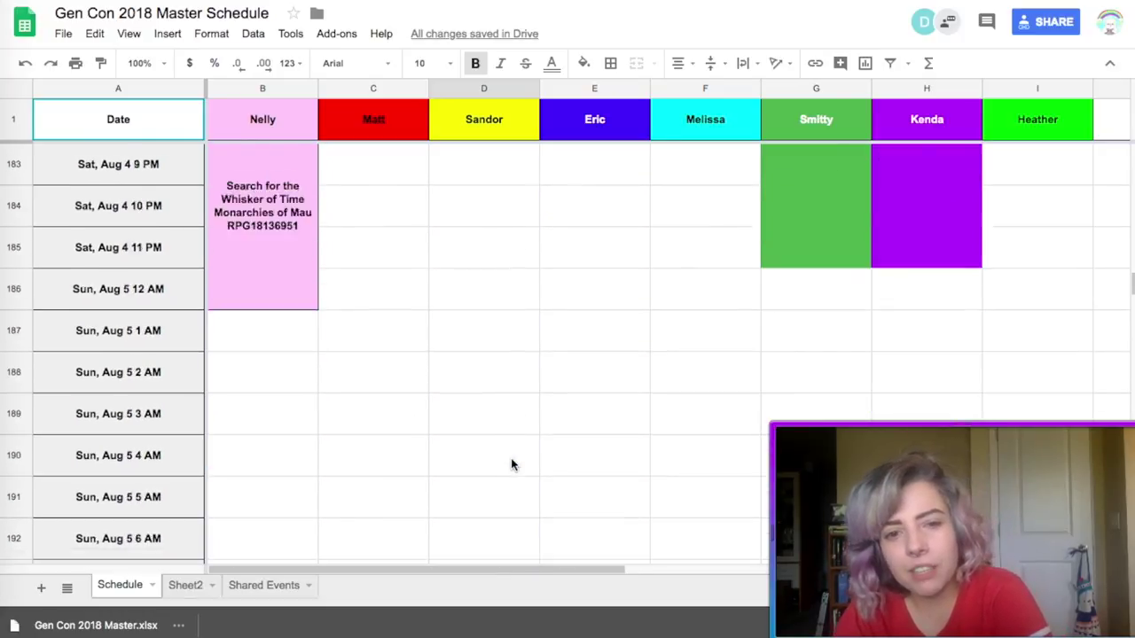
scroll(510, 465, up, 20)
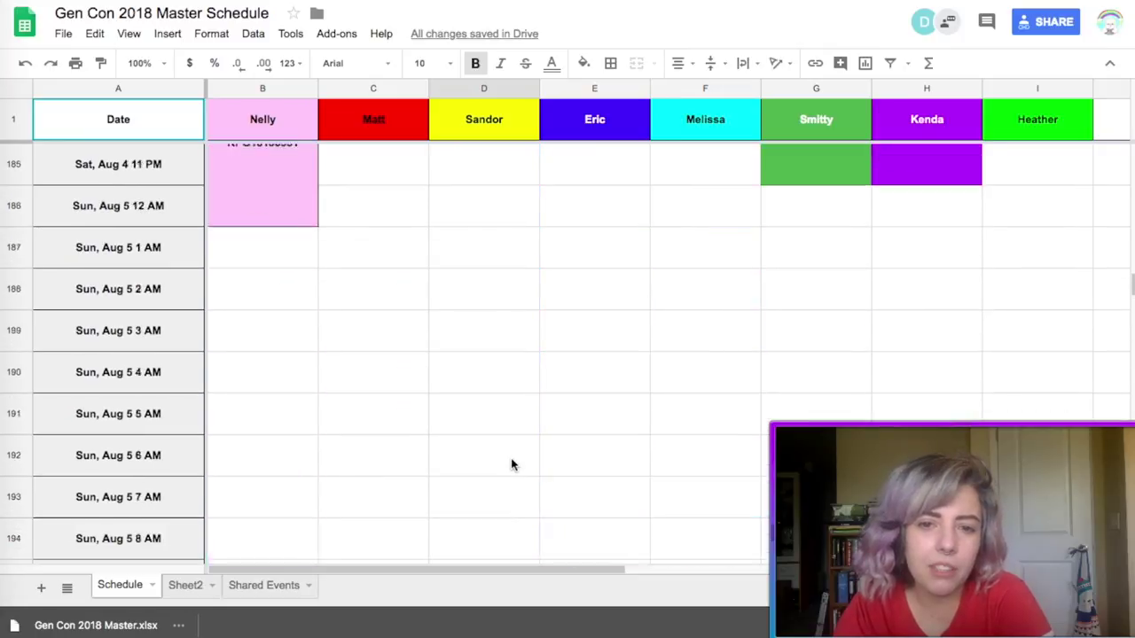
scroll(648, 285, down, 10)
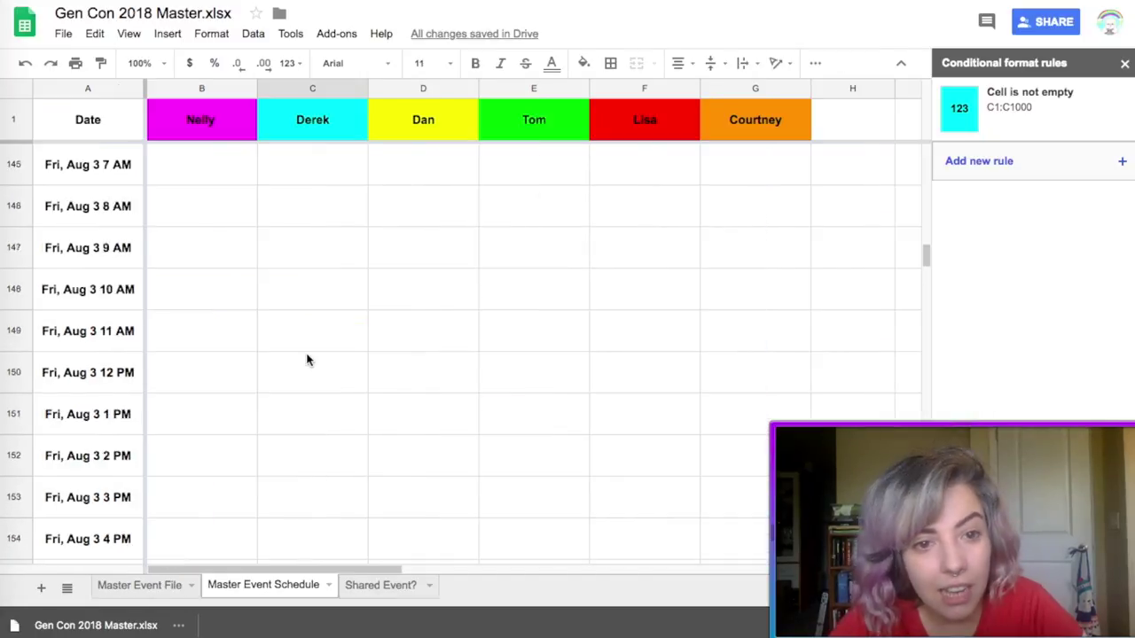
- Copy the game ID RPG18134008 from the magenta event cell B126 in the Master Event Schedule
scroll(307, 359, up, 15)
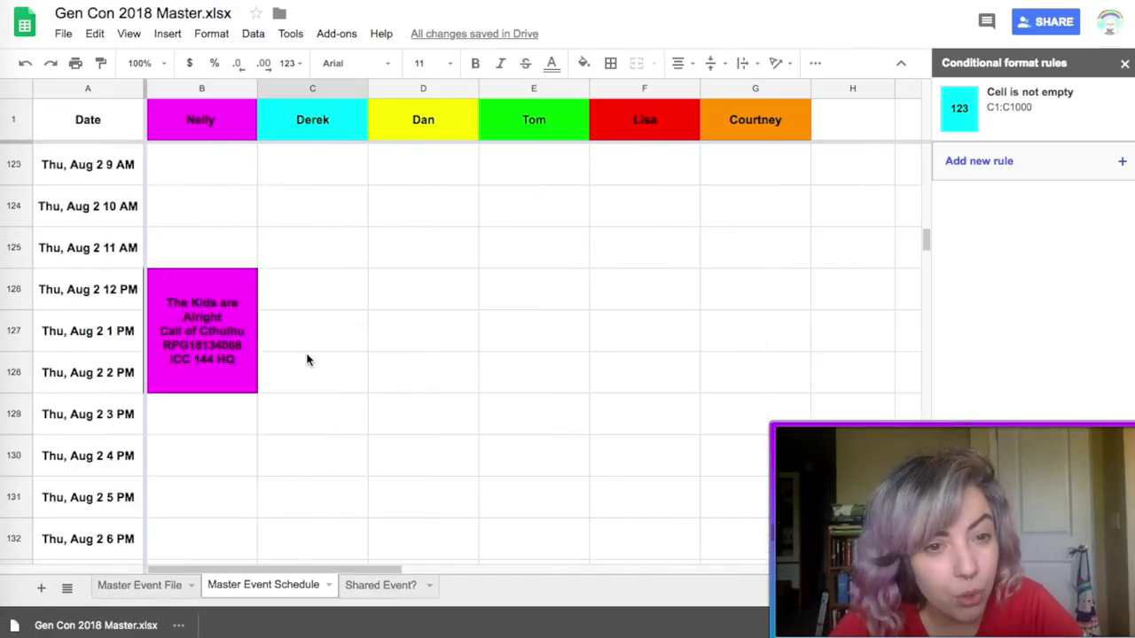
scroll(203, 355, down, 2)
click(203, 353)
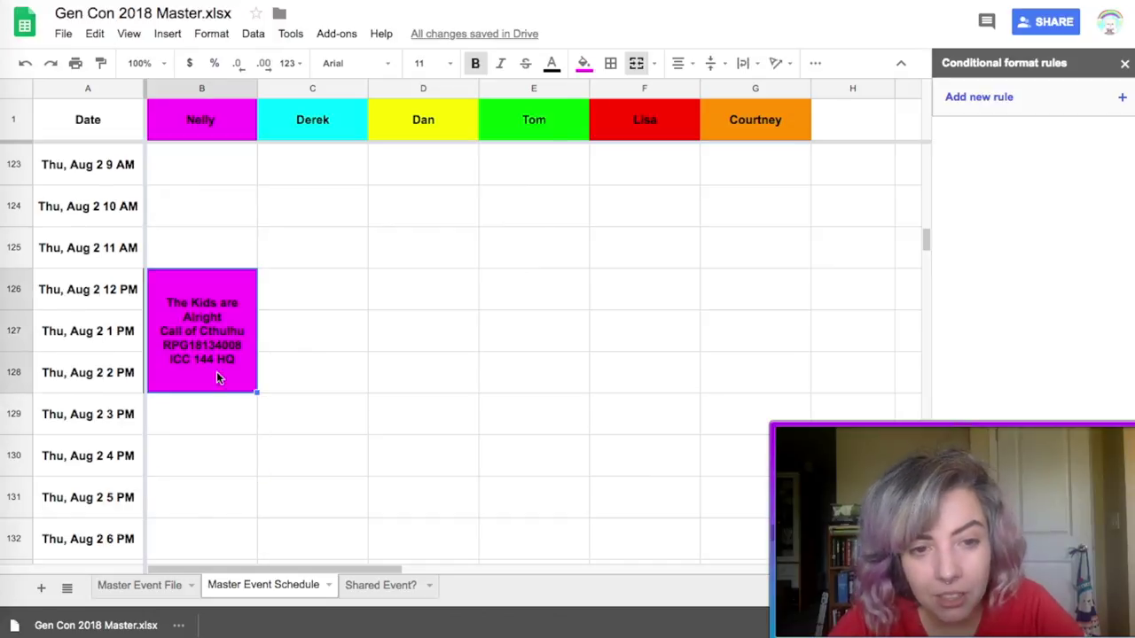
double_click(219, 363)
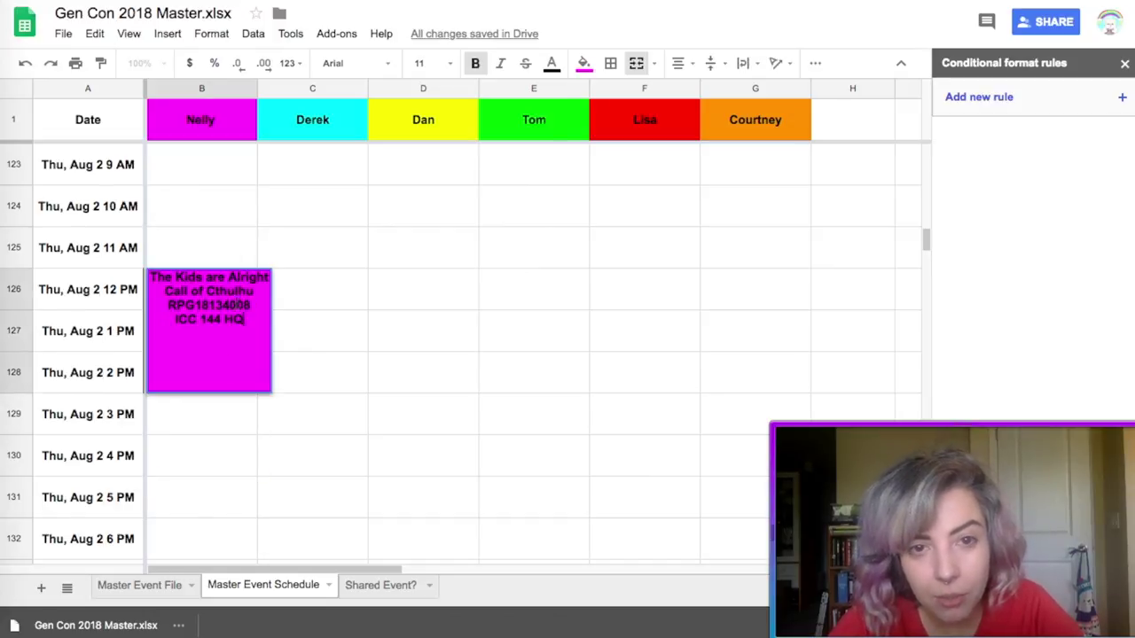
click(142, 586)
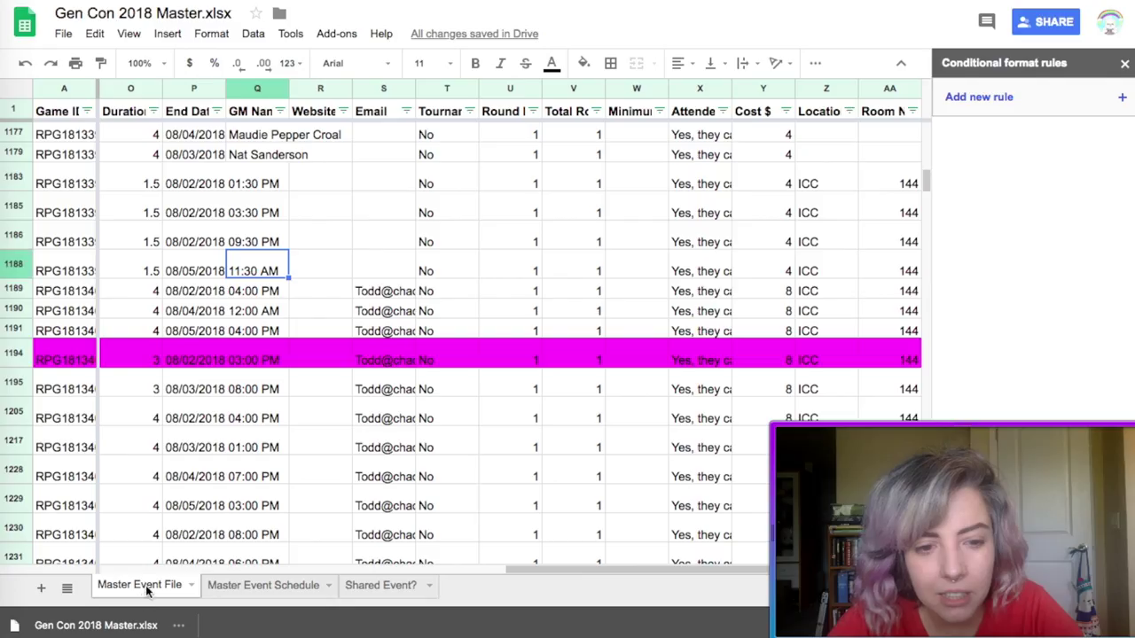
click(241, 587)
double_click(241, 345)
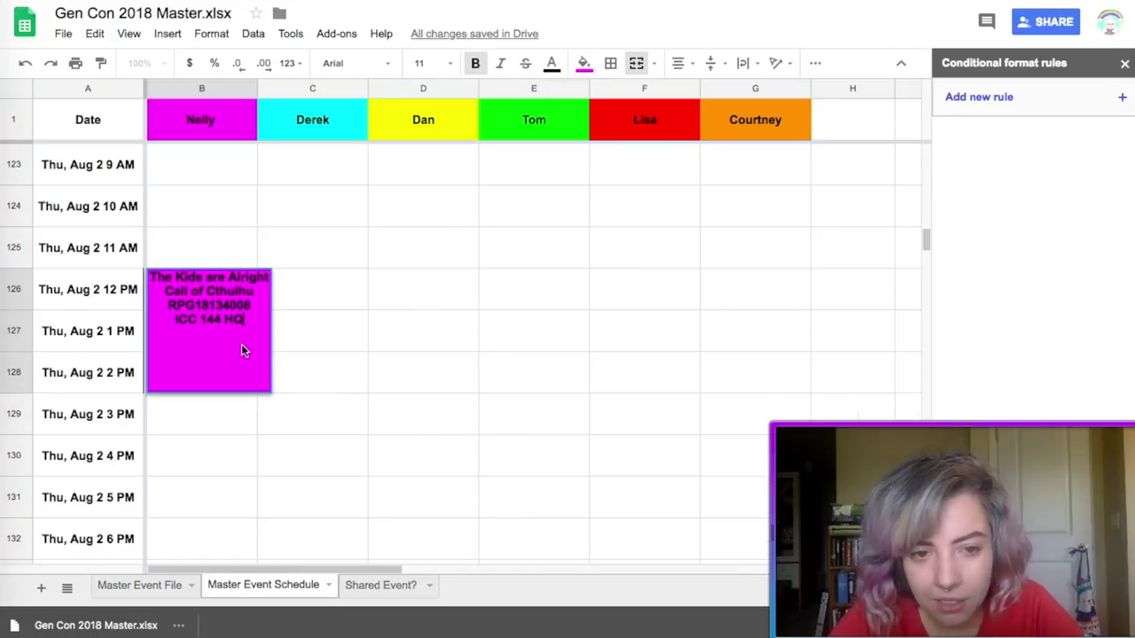
drag(252, 305, 162, 305)
key(super+c)
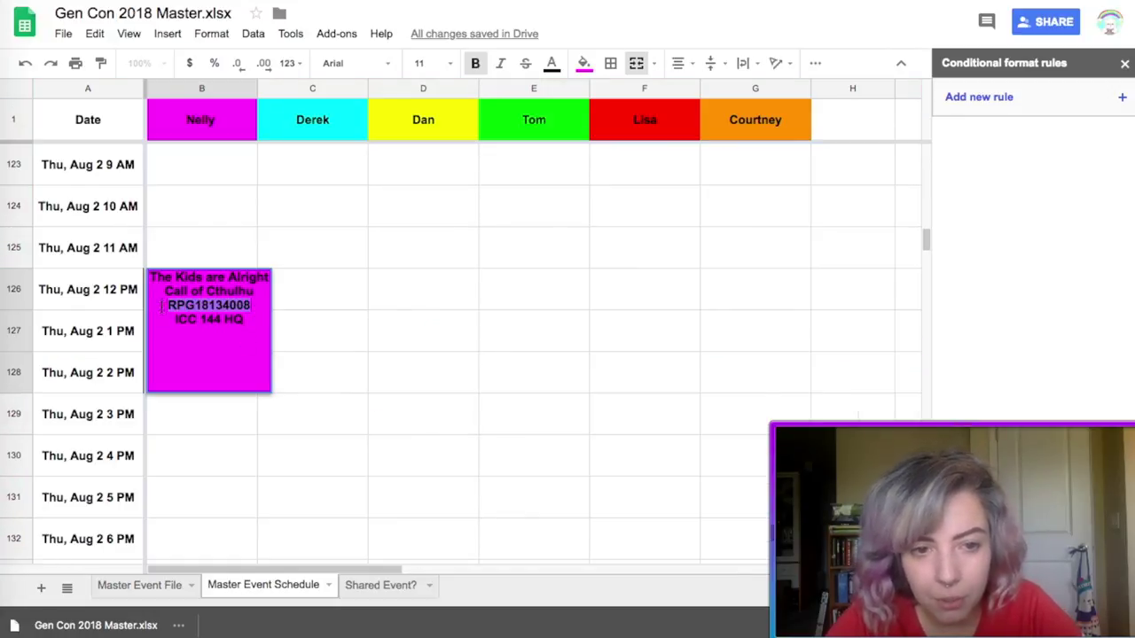
click(247, 343)
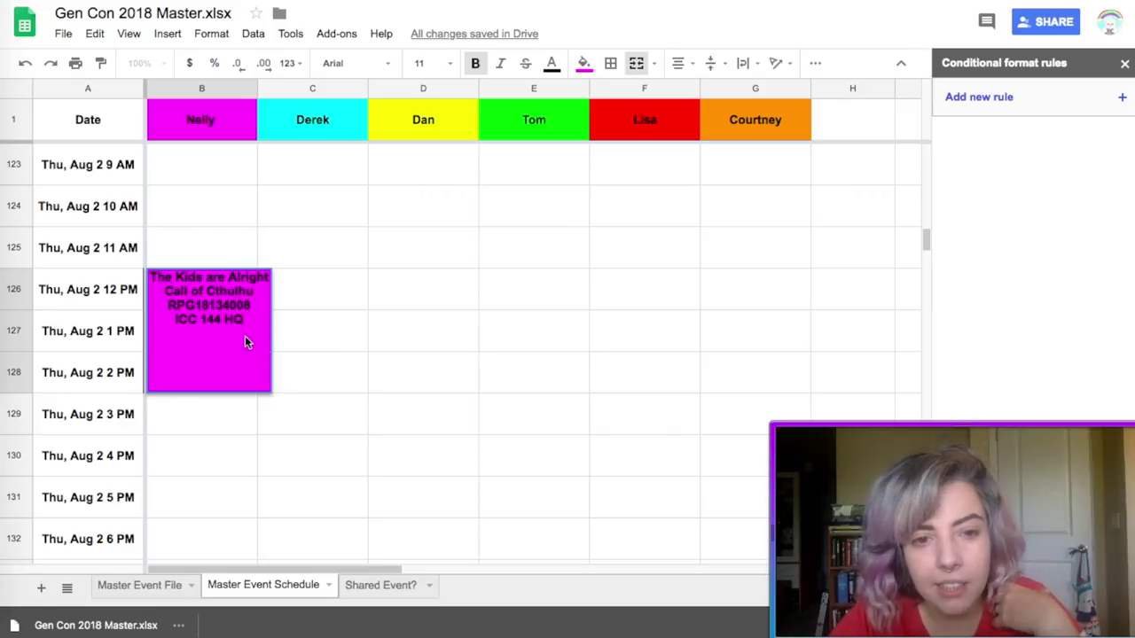
click(400, 346)
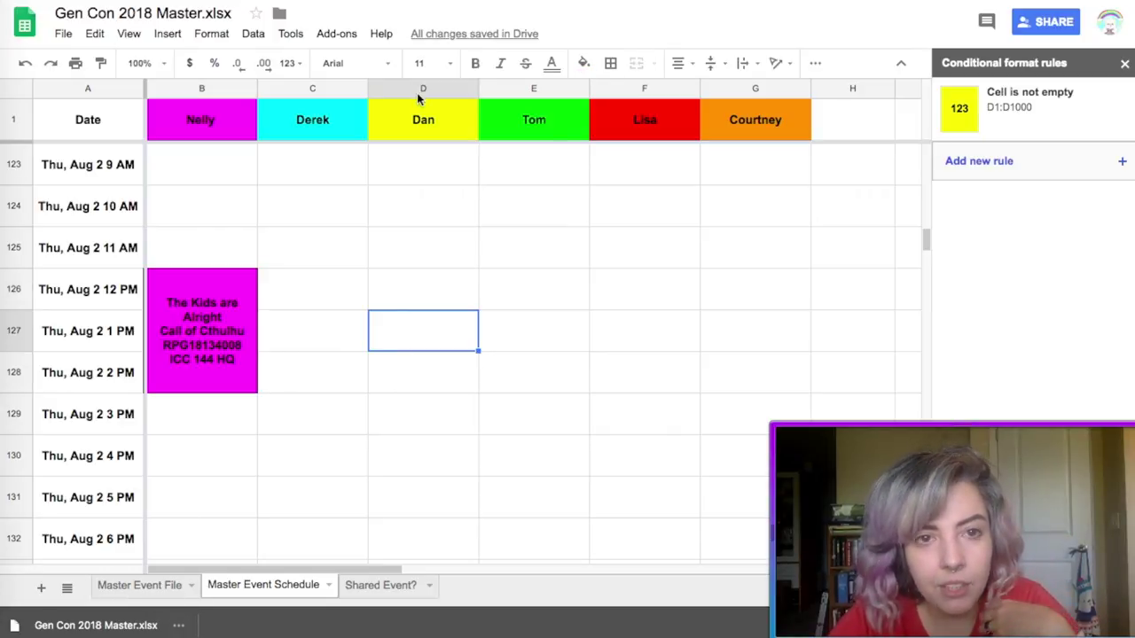
- Switch to the Gen Con website and search its events for the copied game ID RPG18134008
key(ctrl+Tab)
scroll(465, 193, up, 10)
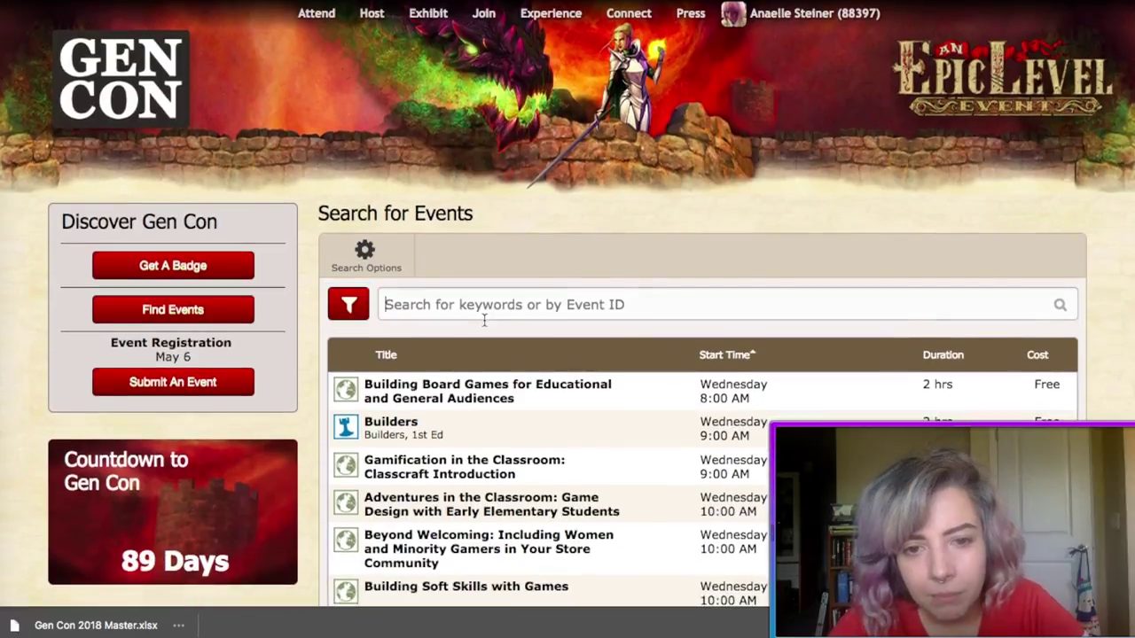
click(485, 308)
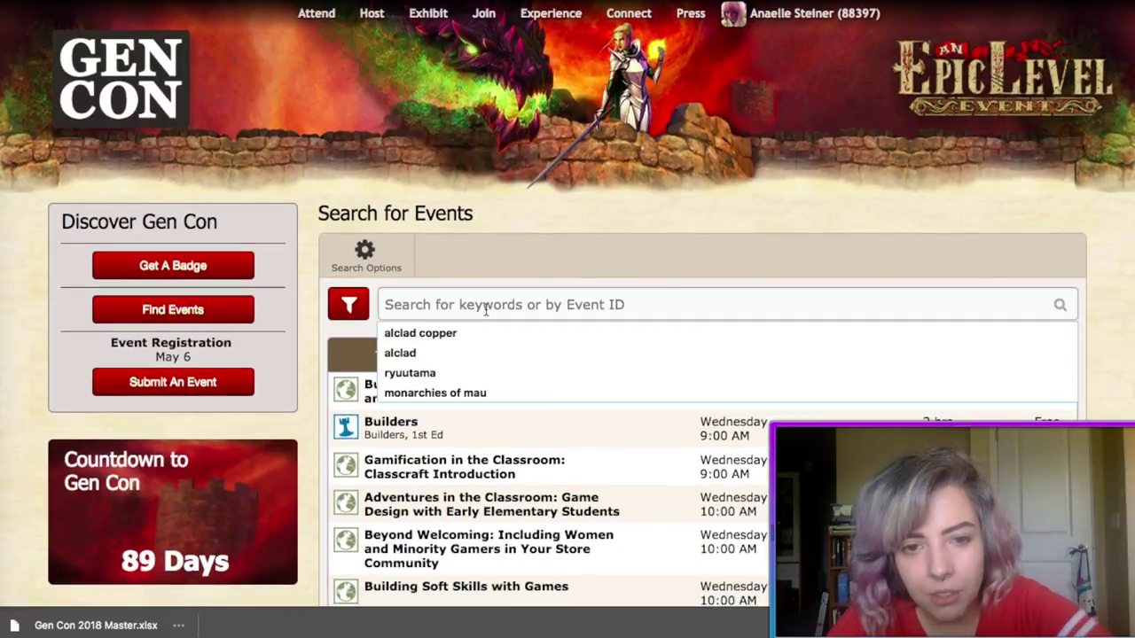
key(super+v)
key(Return)
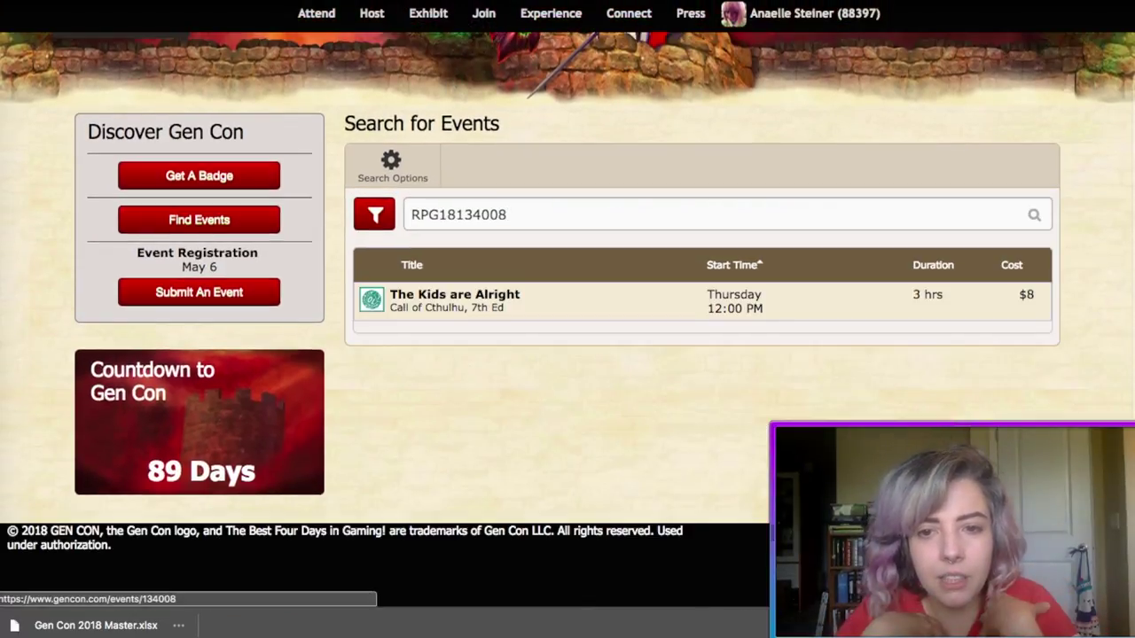
- Open the event page of The Kids are Alright and read through its details down to the ticketing method
click(557, 314)
scroll(556, 314, down, 2)
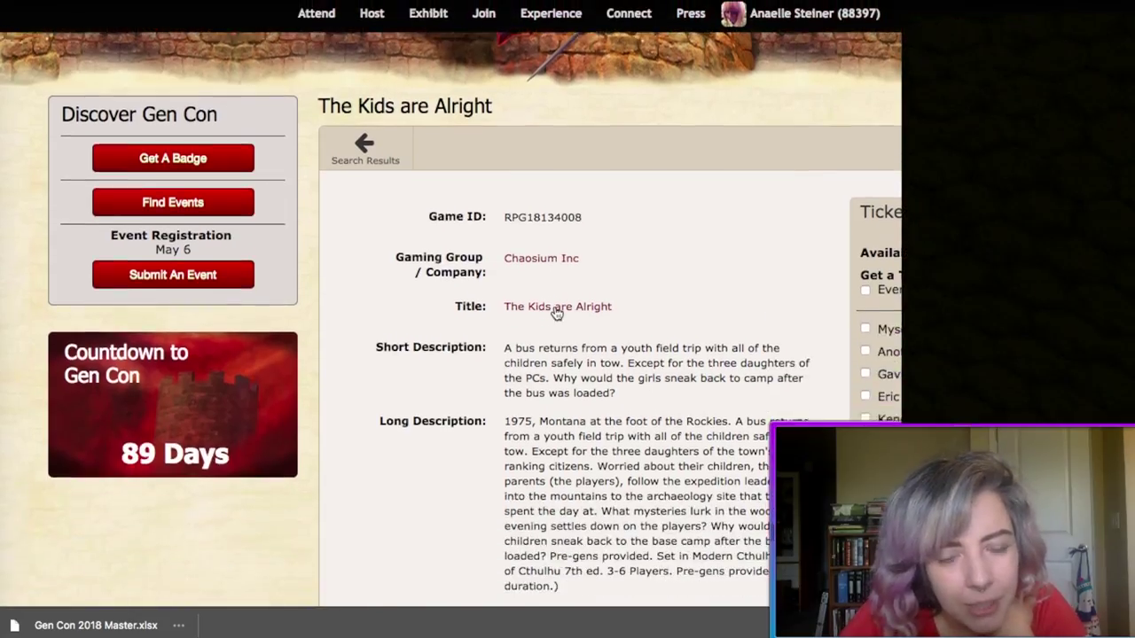
scroll(556, 313, down, 10)
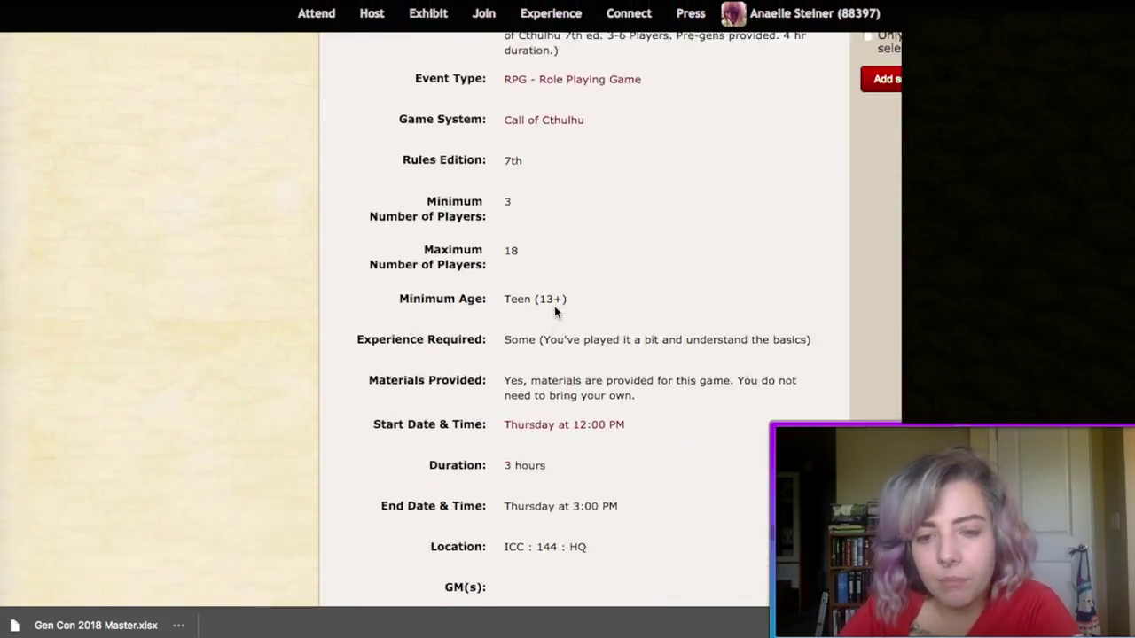
scroll(556, 312, down, 5)
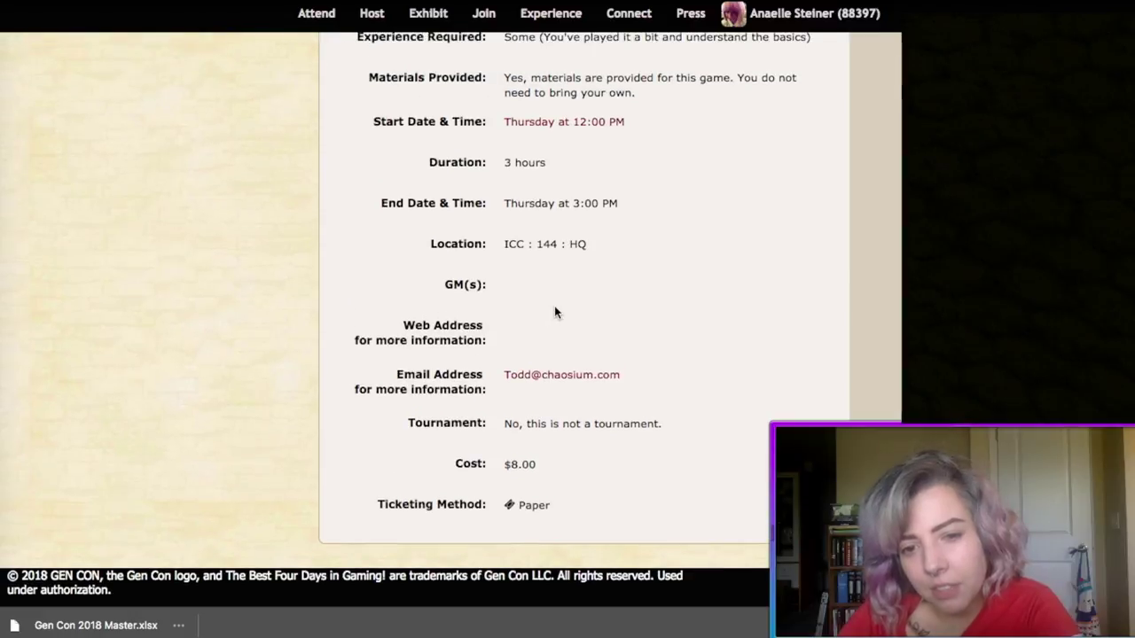
- Highlight and examine the ticketing method row at the end of the event details
scroll(554, 311, down, 1)
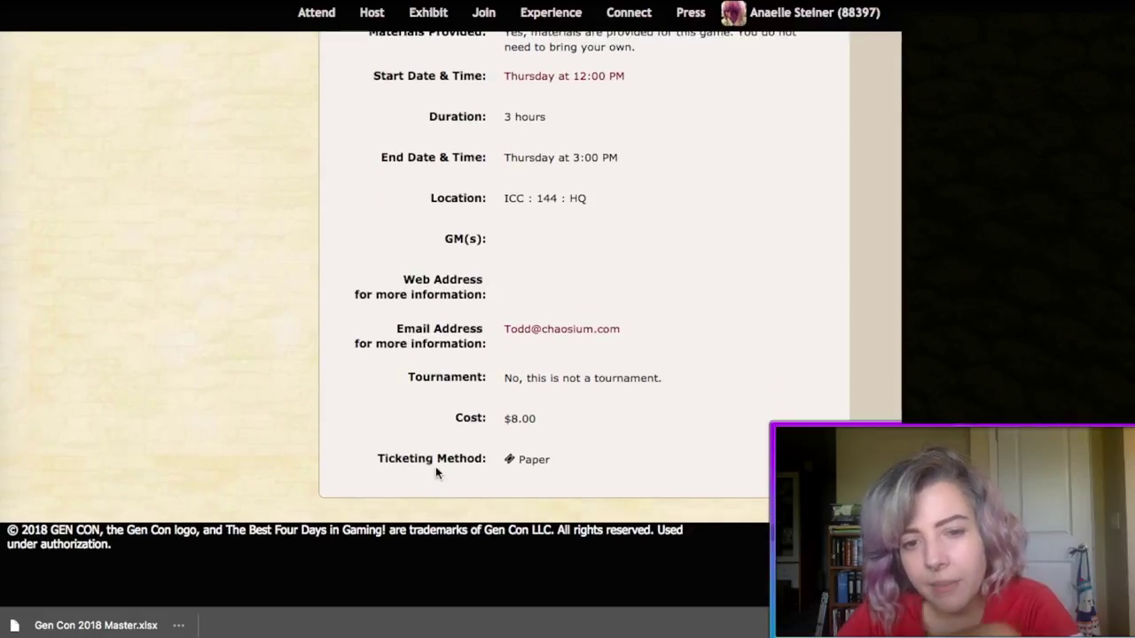
drag(379, 458, 563, 462)
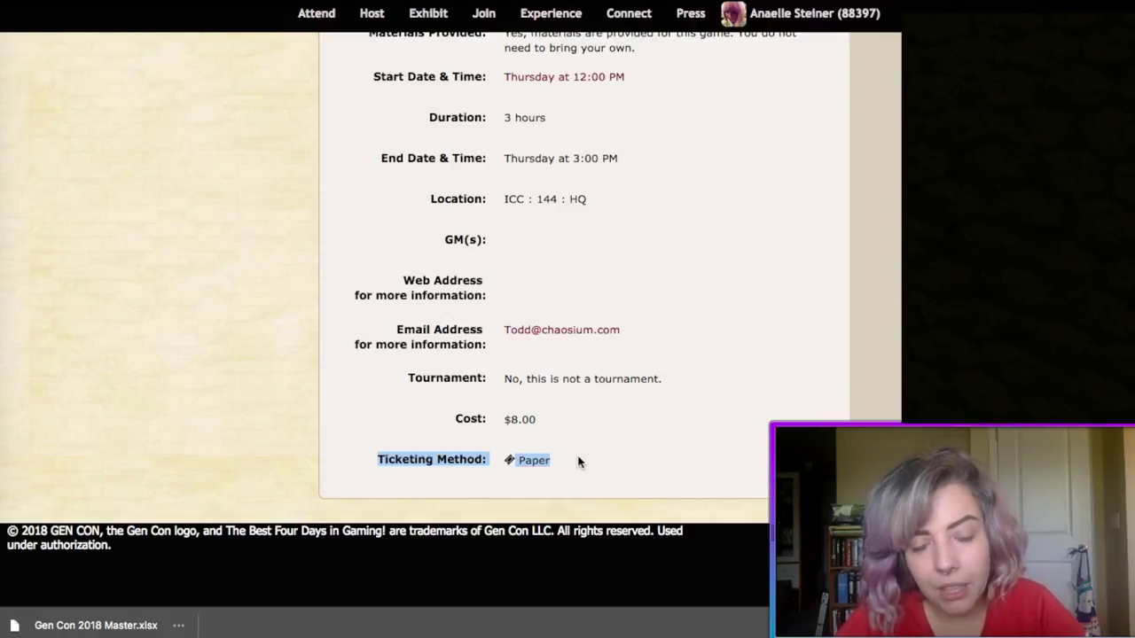
click(579, 461)
scroll(578, 462, up, 1)
drag(578, 463, 380, 457)
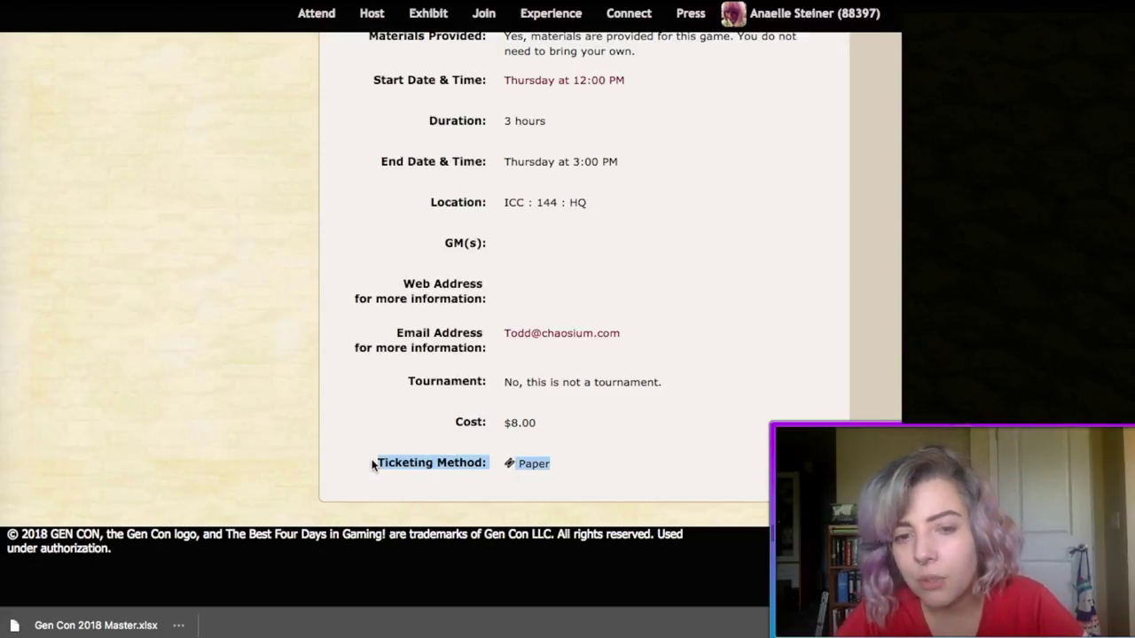
click(373, 464)
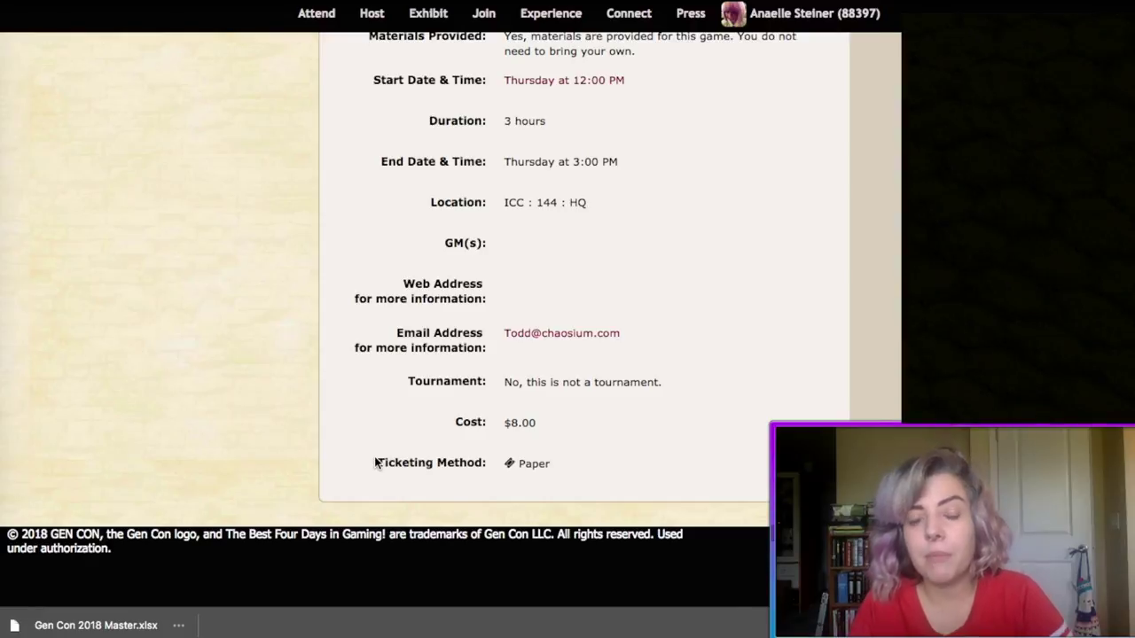
drag(560, 464, 372, 464)
- Clear the ticket selection for everyone on the event page and select only Myself and the second entry in the list
scroll(373, 463, up, 15)
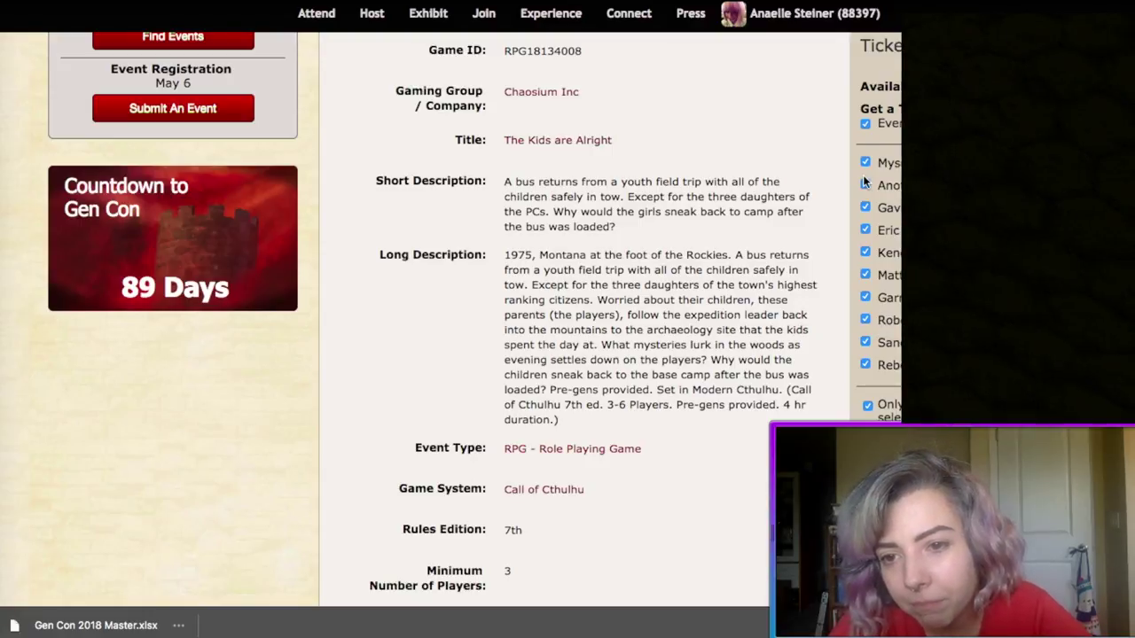
click(865, 125)
click(865, 164)
click(866, 186)
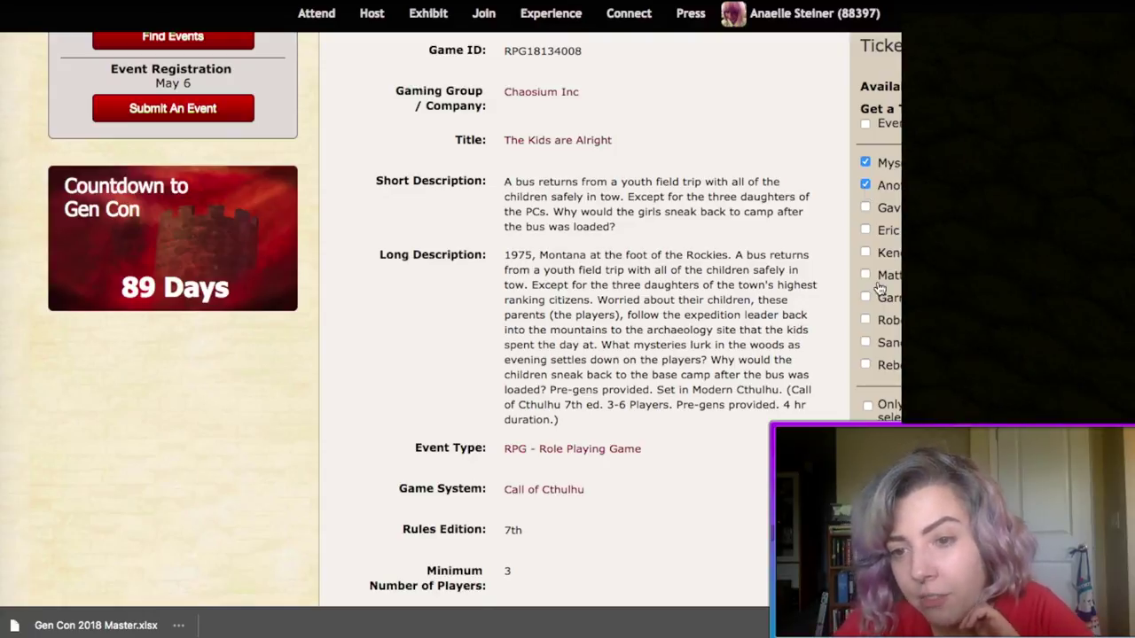
- Switch to the Gen Con 2018 Master workbook and check who wants the Cthulhu event in row 9 of the Shared Event? sheet
key(ctrl+Tab)
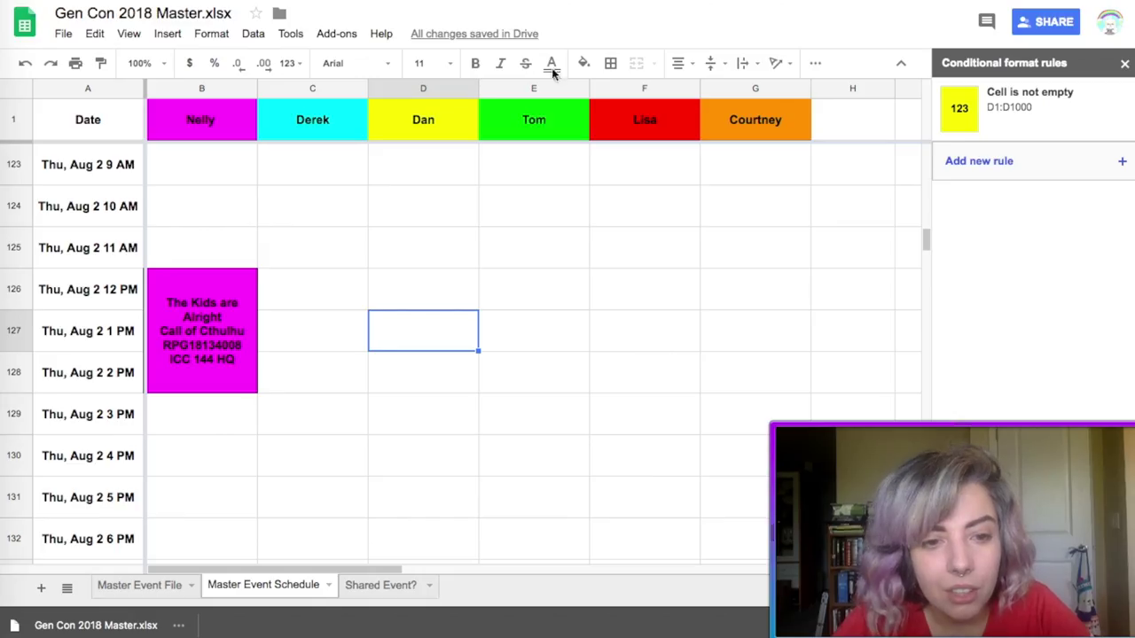
click(228, 346)
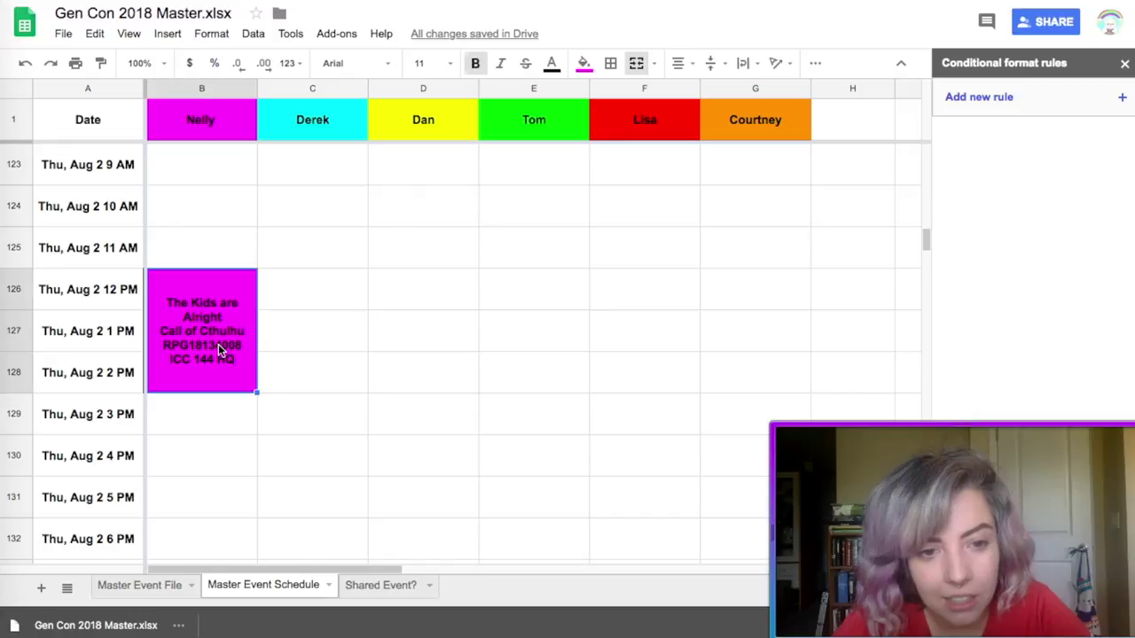
click(380, 586)
click(93, 266)
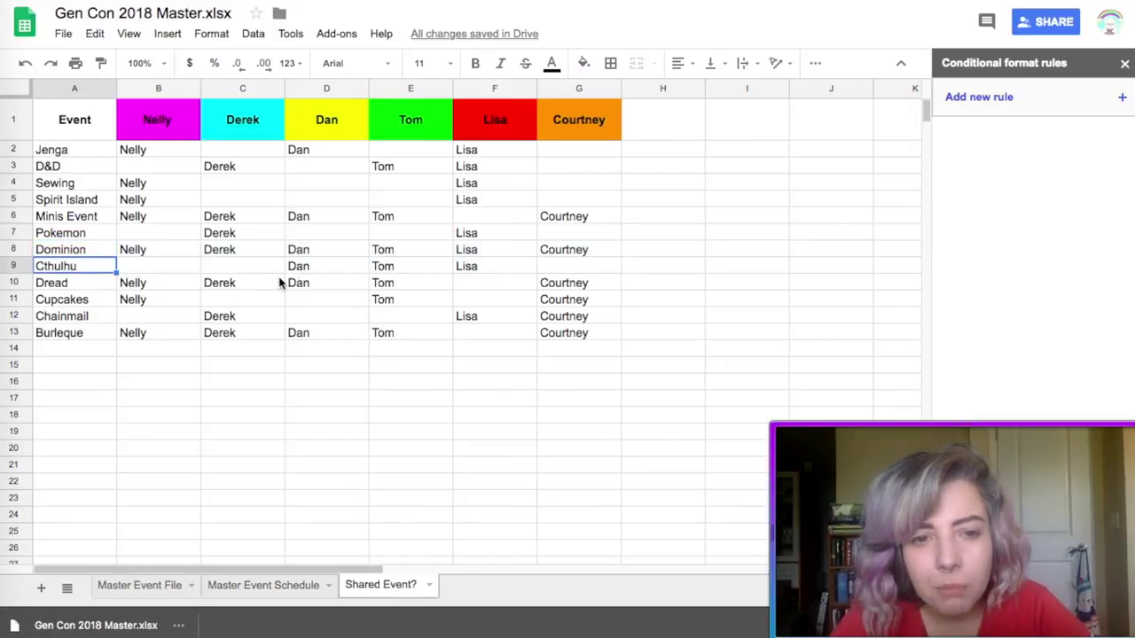
click(324, 267)
click(408, 268)
click(487, 268)
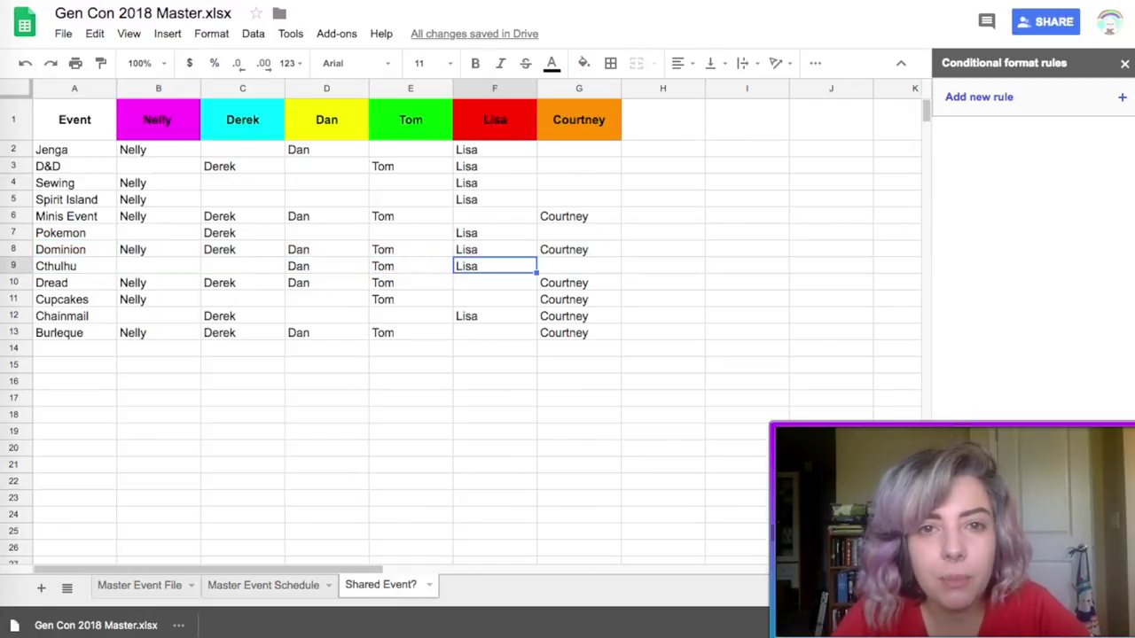
- Return to the event page, select tickets for Myself and the fourth to sixth people listed, and add the event to the Wish List
key(ctrl+Tab)
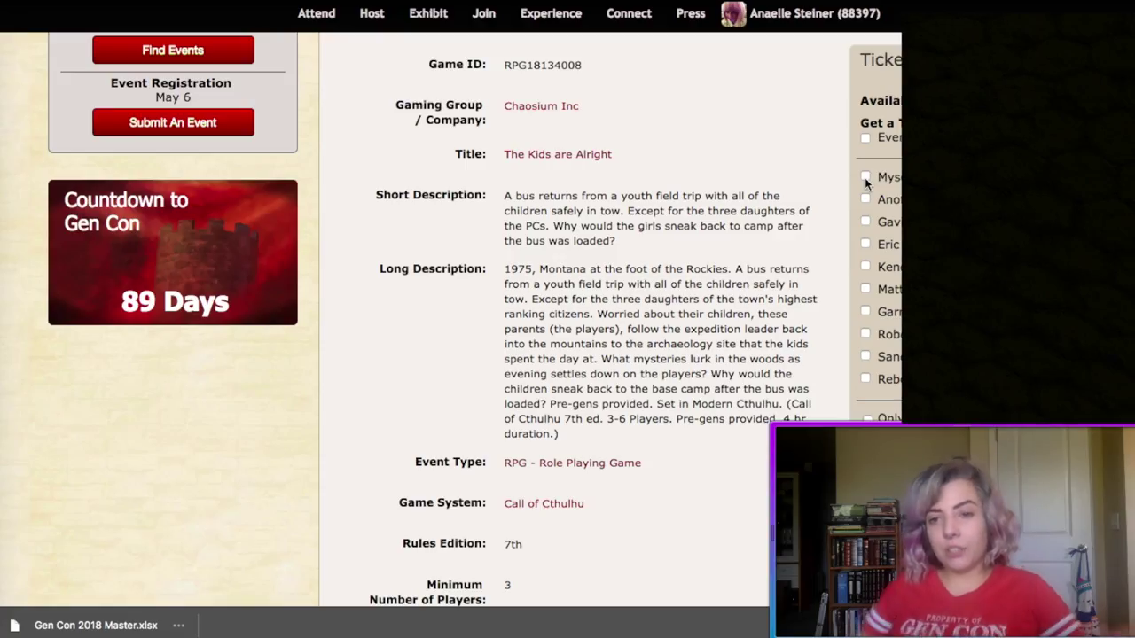
click(864, 178)
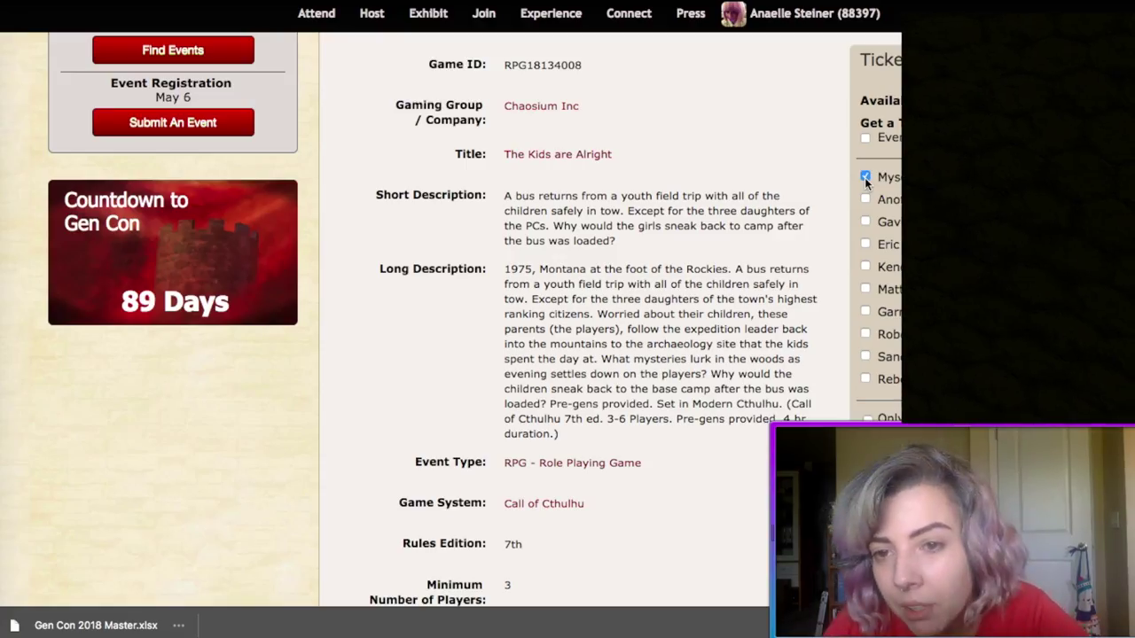
click(864, 243)
click(865, 267)
click(866, 289)
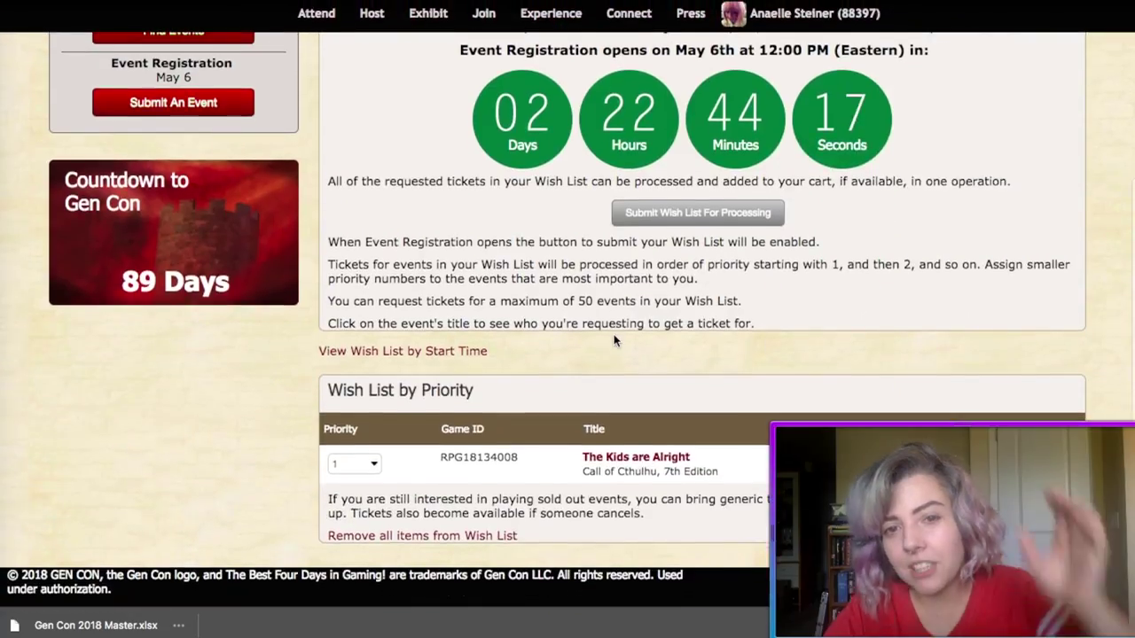
- Review the Wish List instructions and the priority setting of The Kids are Alright
scroll(612, 336, down, 3)
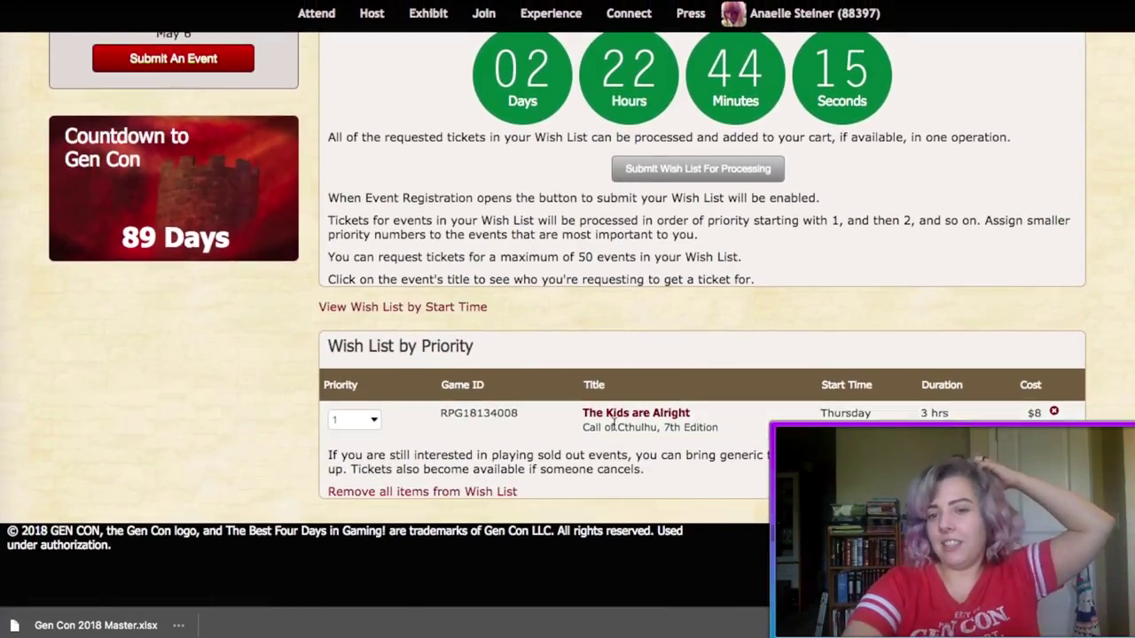
scroll(612, 426, up, 4)
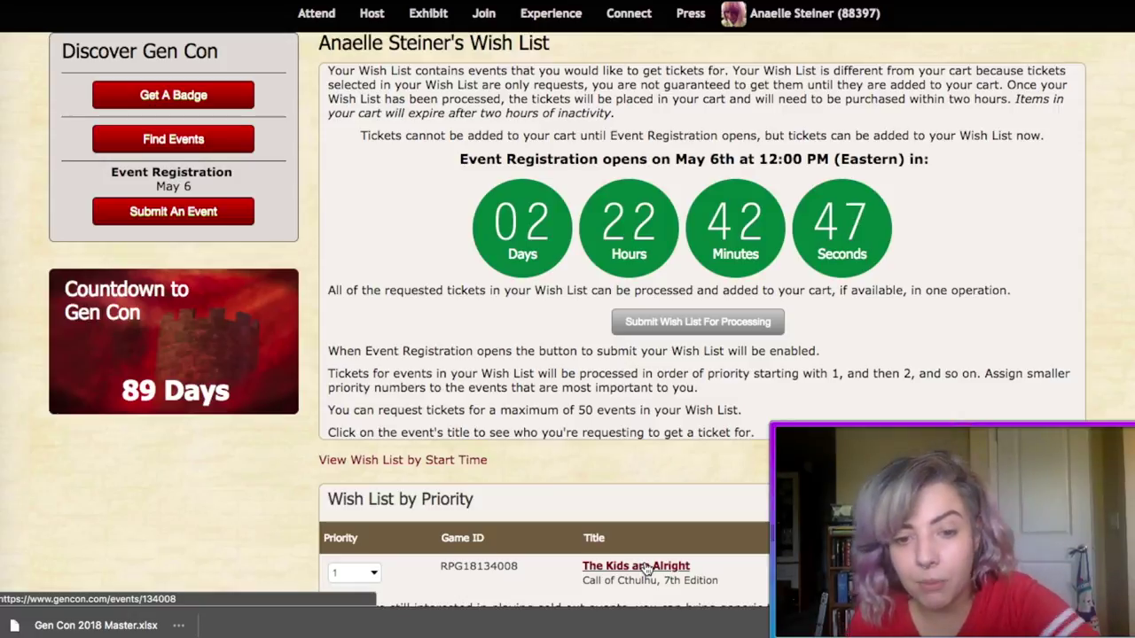
scroll(532, 558, down, 3)
click(358, 422)
click(359, 422)
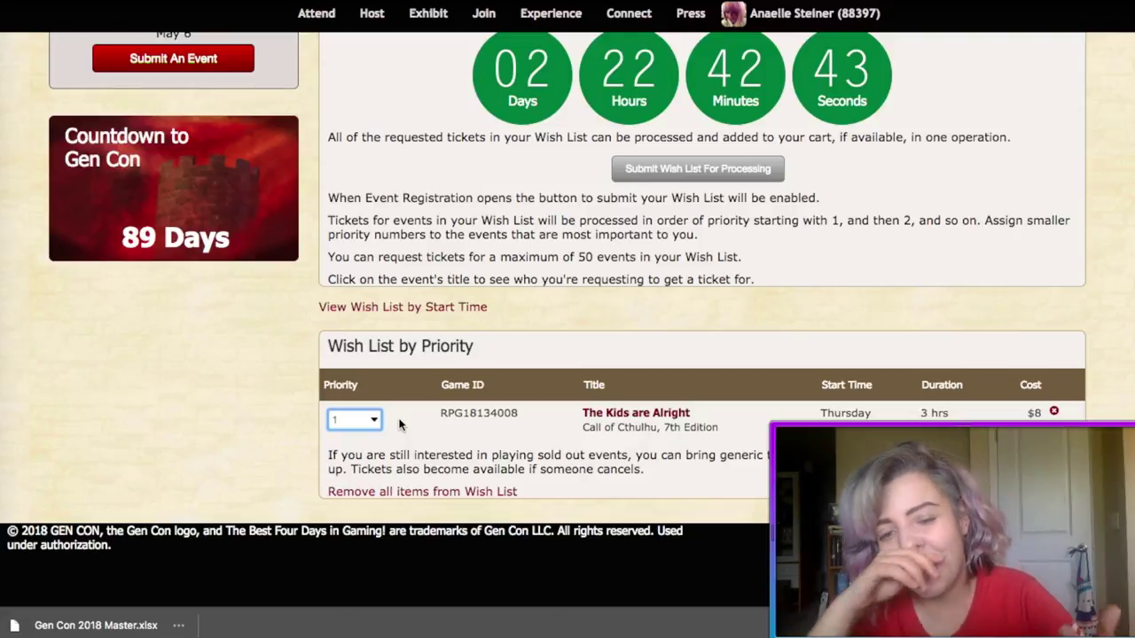
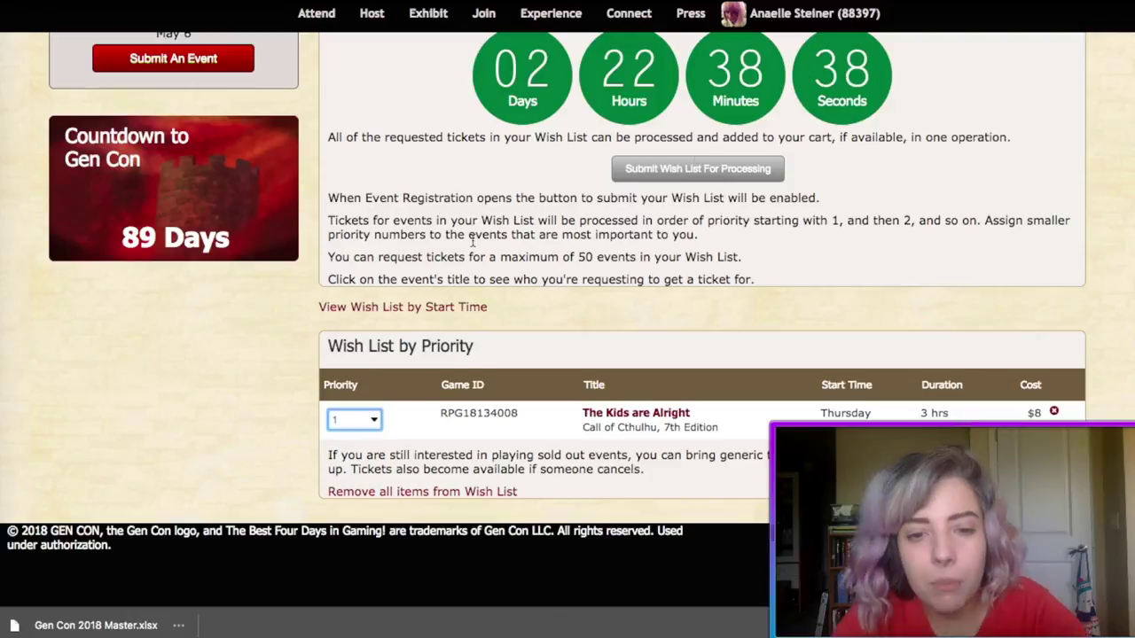
- Open The Kids are Alright from the Wish List and review whom tickets are requested for
click(627, 424)
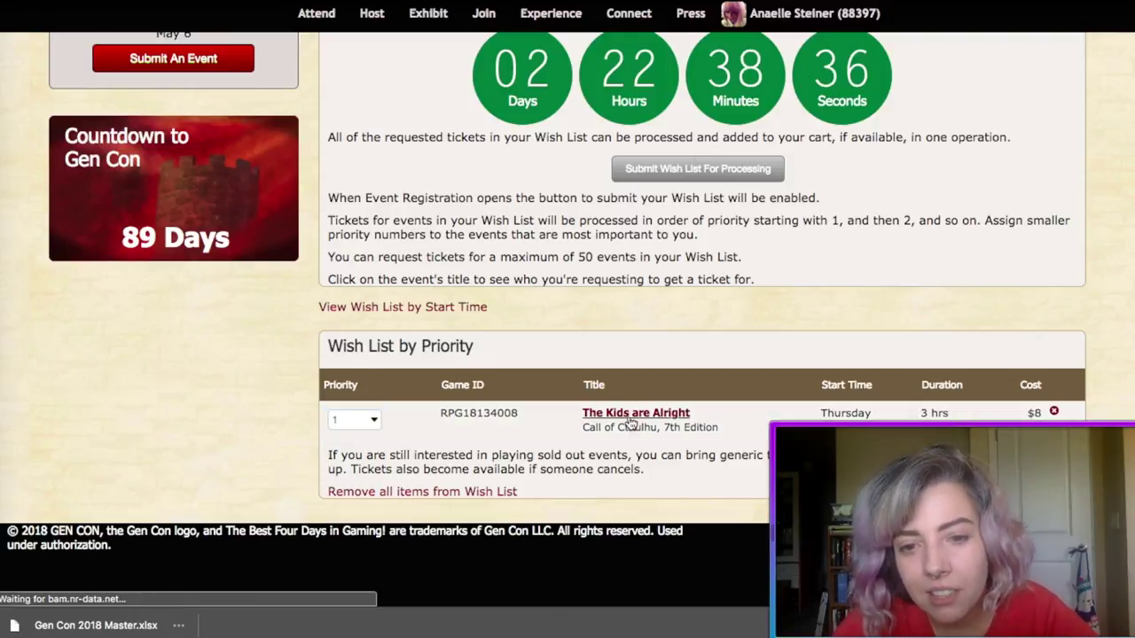
scroll(828, 264, down, 3)
scroll(828, 264, down, 5)
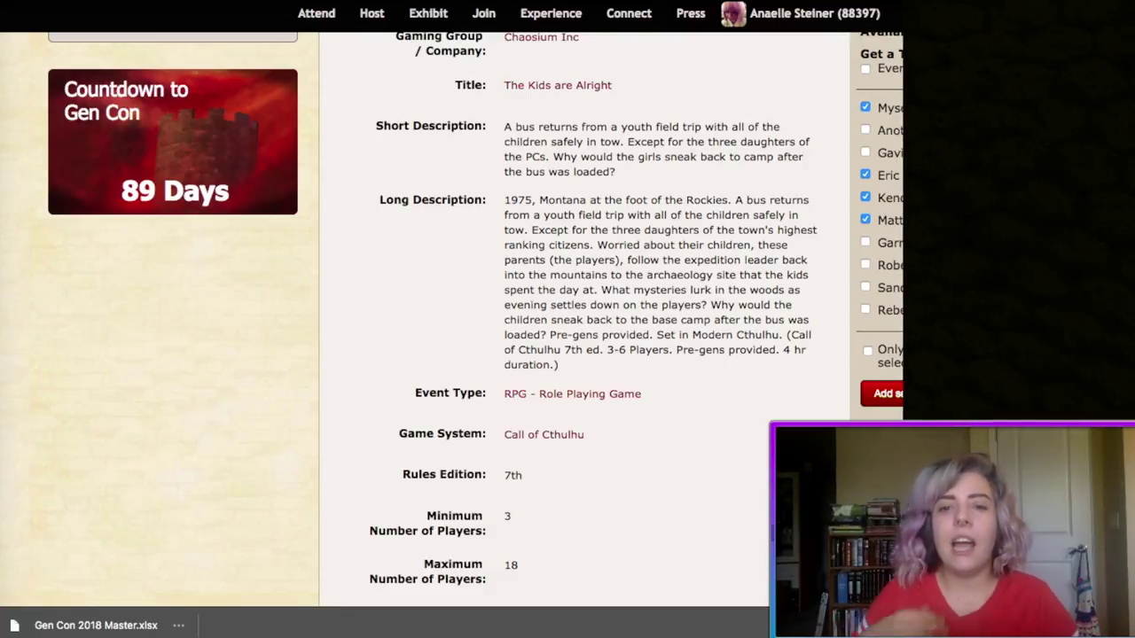
scroll(586, 173, up, 3)
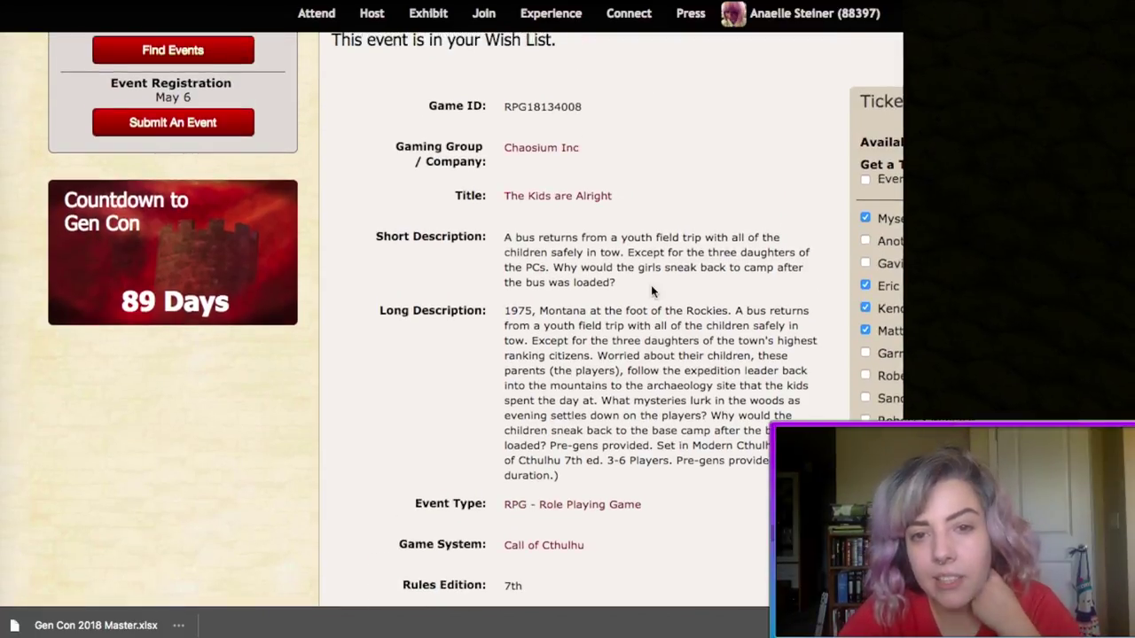
scroll(862, 113, down, 3)
click(866, 117)
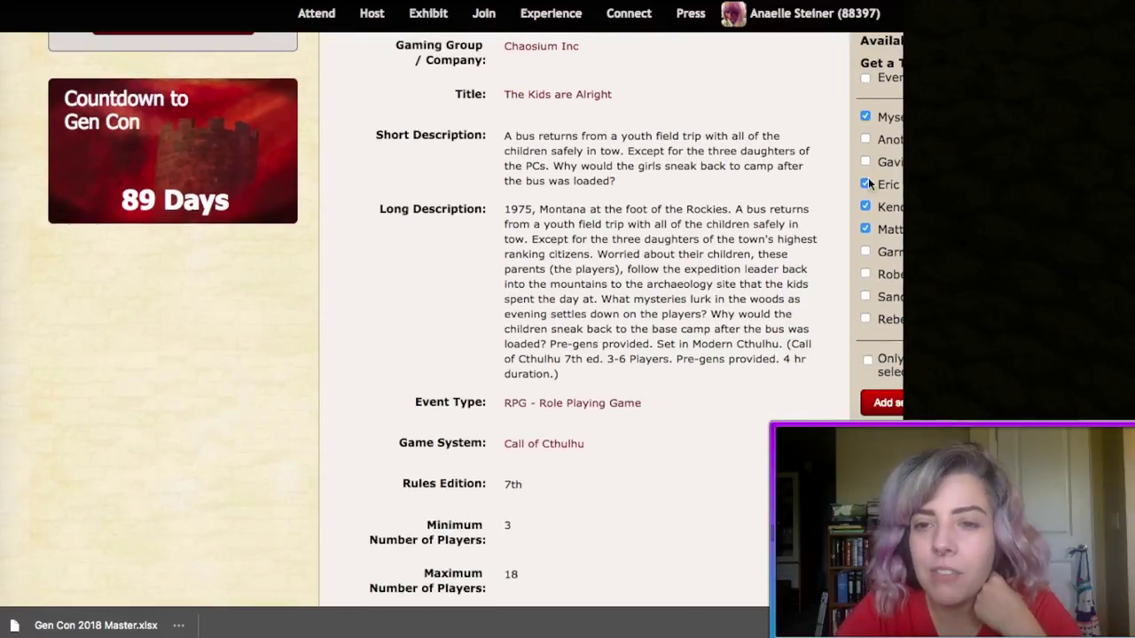
scroll(861, 259, up, 3)
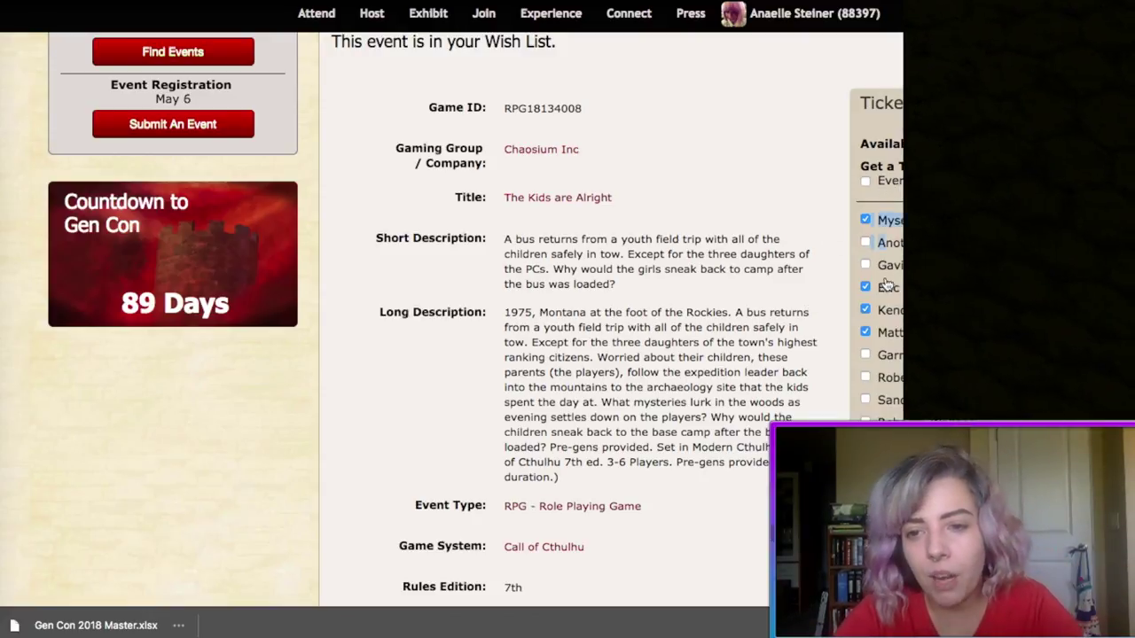
- Clear the ticket selections of all listed people on the event page, including Myself
click(892, 354)
click(866, 355)
click(865, 331)
click(865, 288)
click(867, 307)
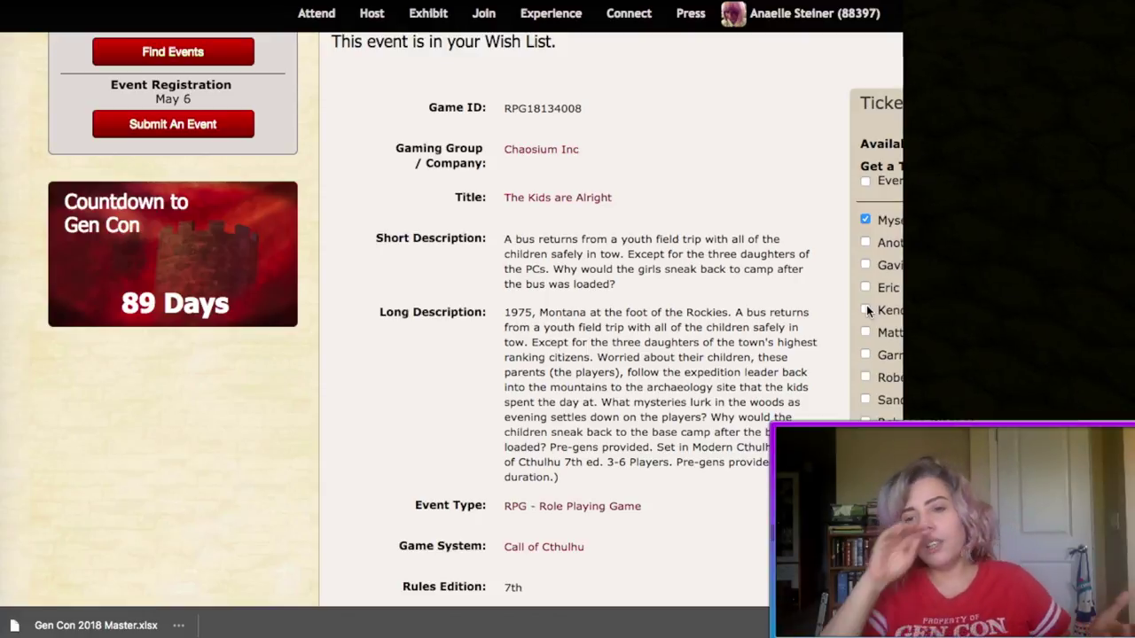
scroll(868, 215, down, 5)
scroll(870, 222, up, 1)
scroll(869, 222, up, 2)
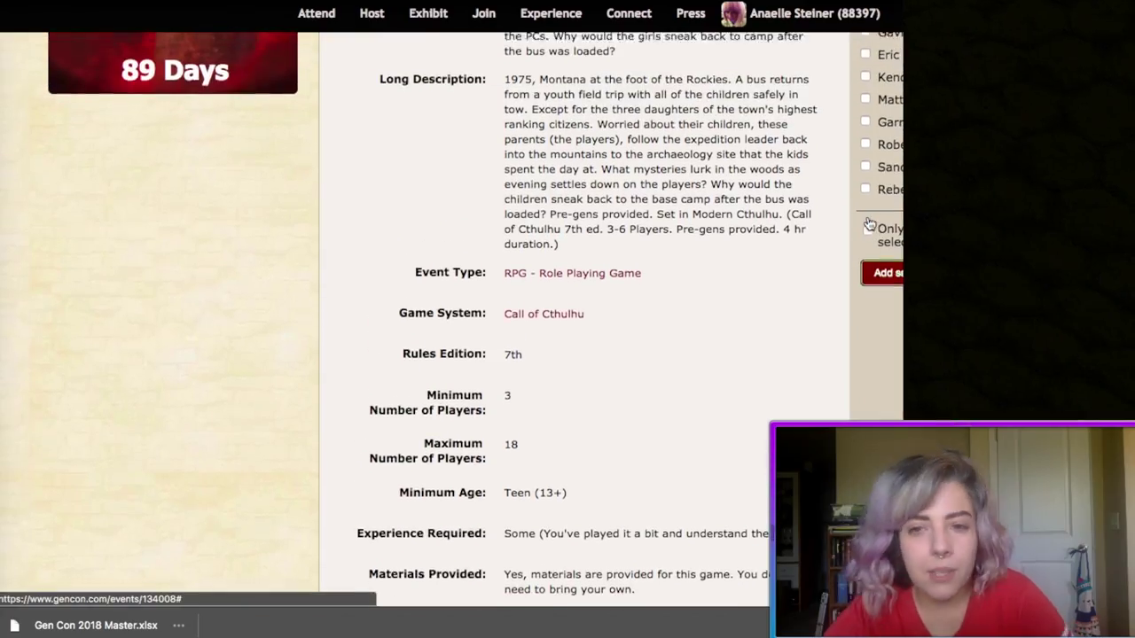
scroll(867, 222, up, 2)
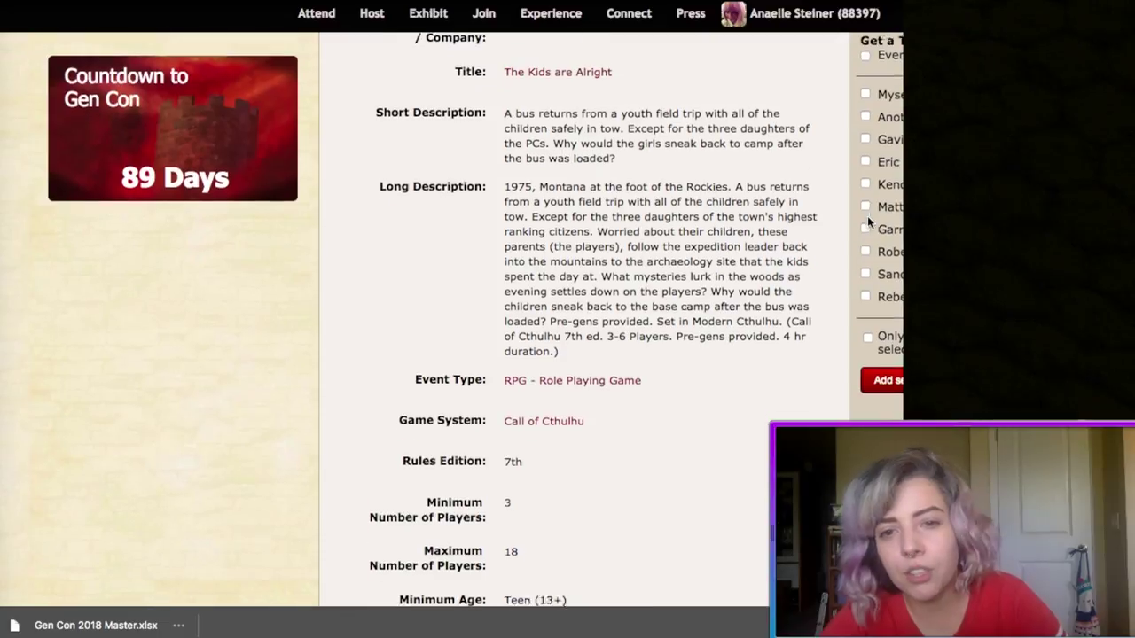
scroll(868, 225, up, 4)
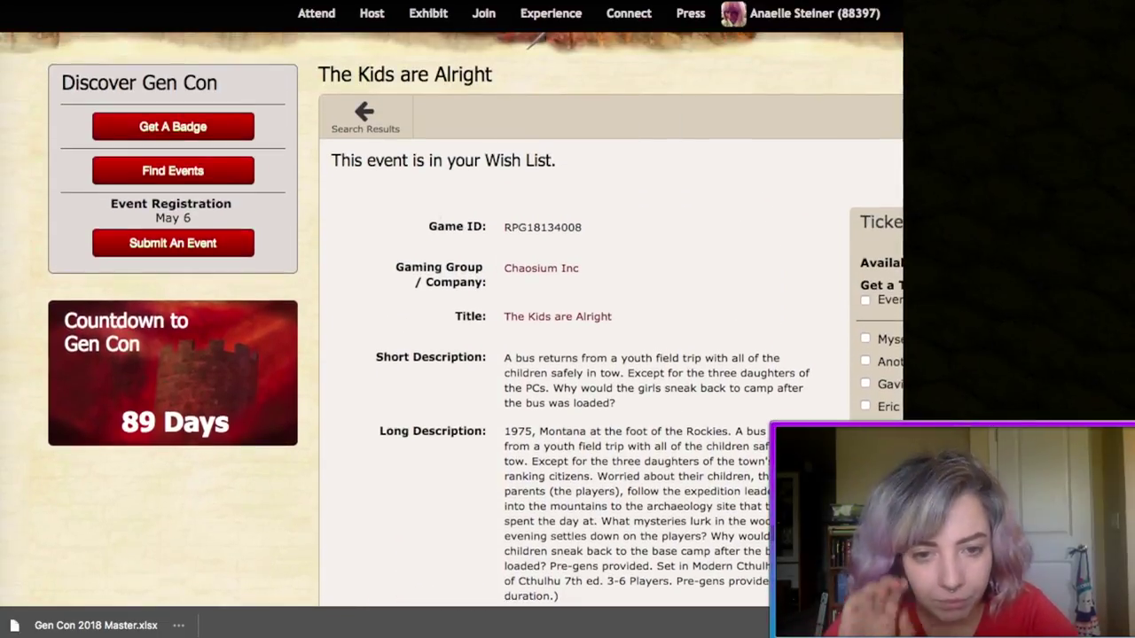
- Switch to the workbook and look through the Master Event Schedule from Monday, Jul 30 to the magenta Thursday event
key(ctrl+Tab)
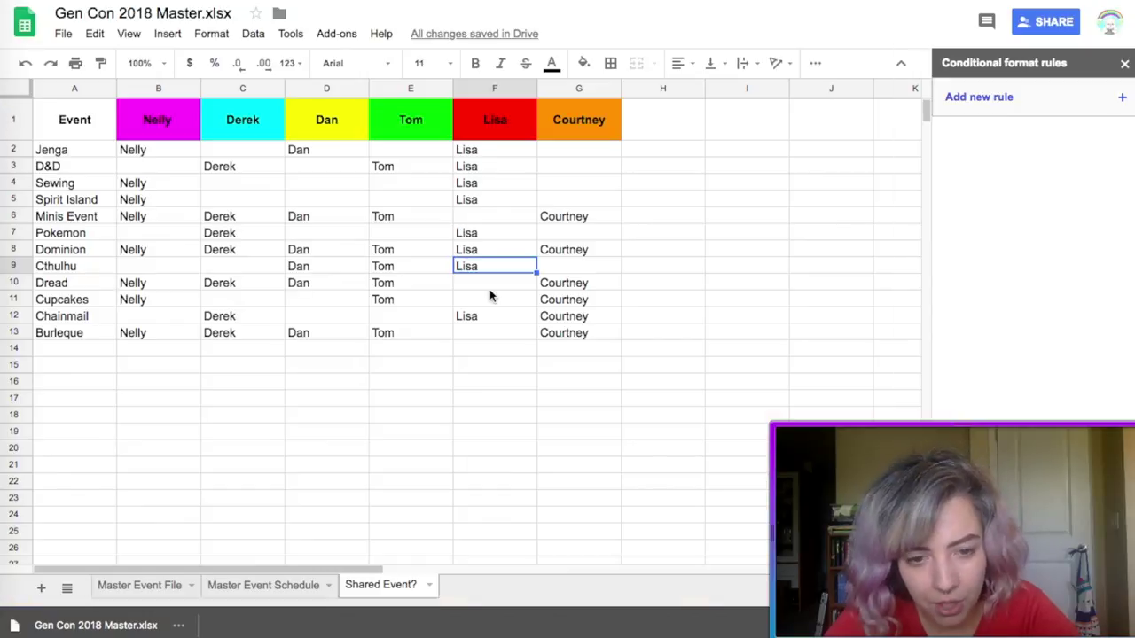
click(248, 586)
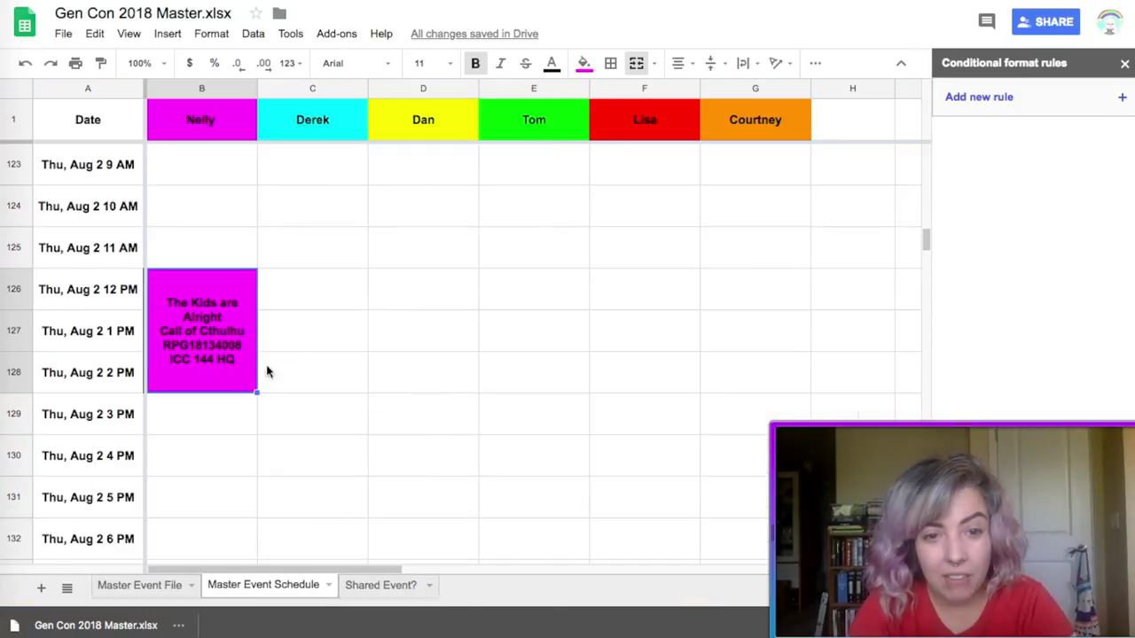
scroll(286, 345, up, 20)
scroll(287, 346, up, 12)
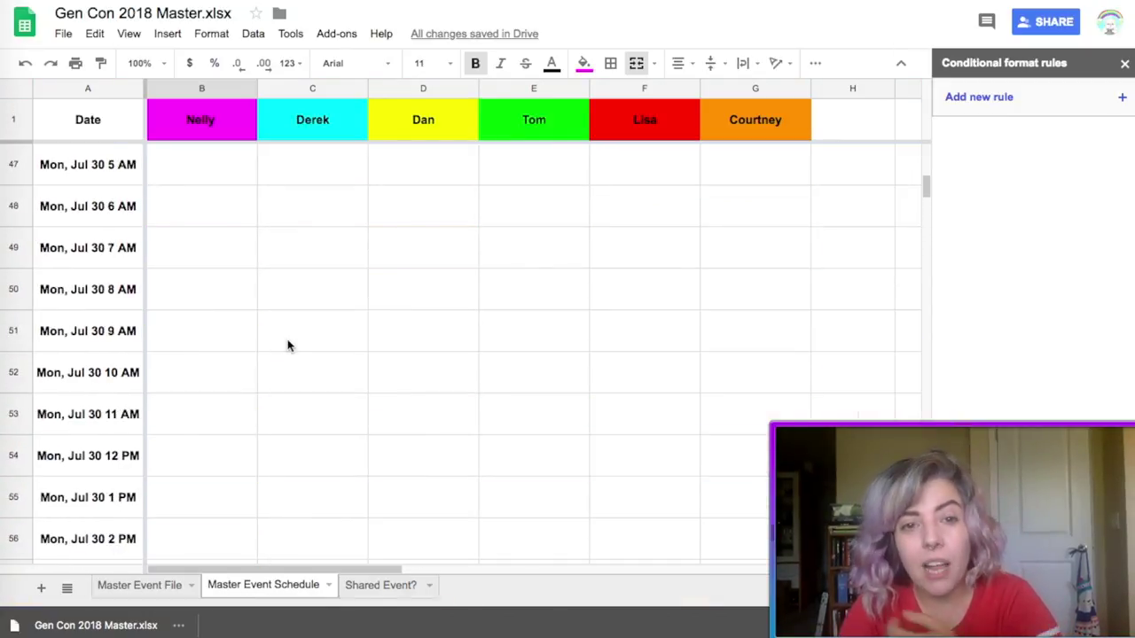
scroll(287, 346, down, 17)
scroll(287, 346, down, 10)
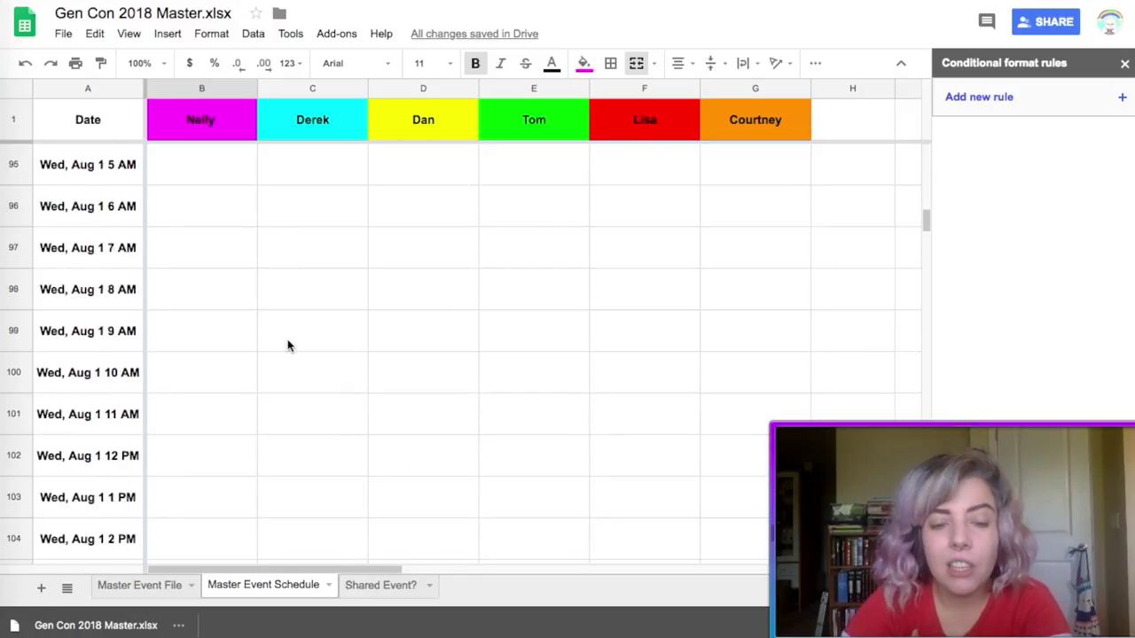
scroll(287, 346, down, 1)
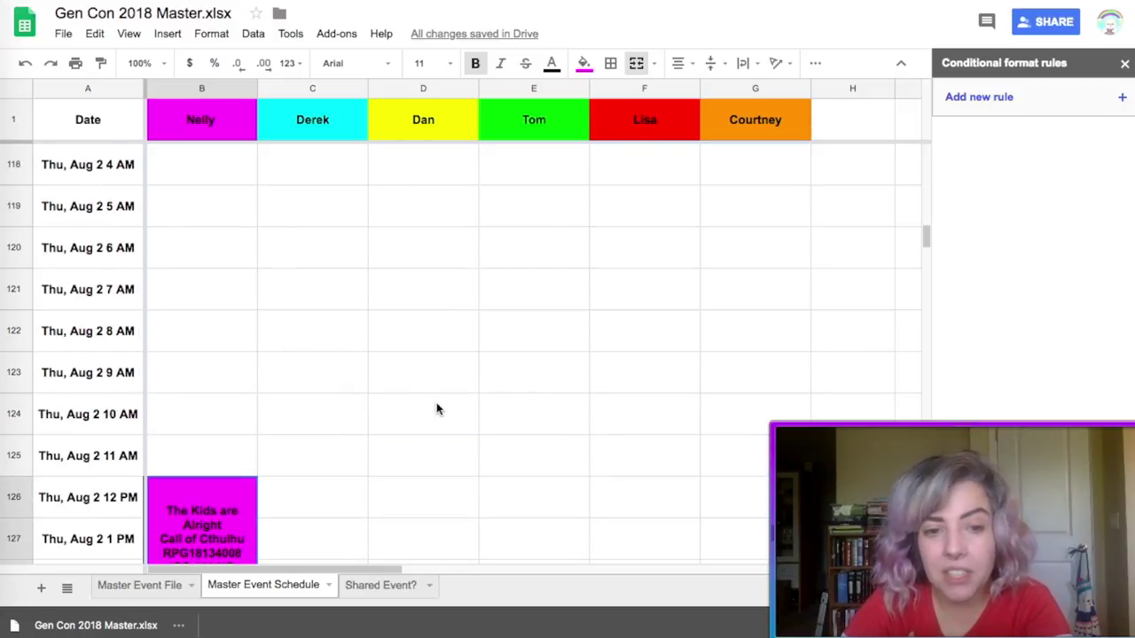
scroll(477, 449, down, 4)
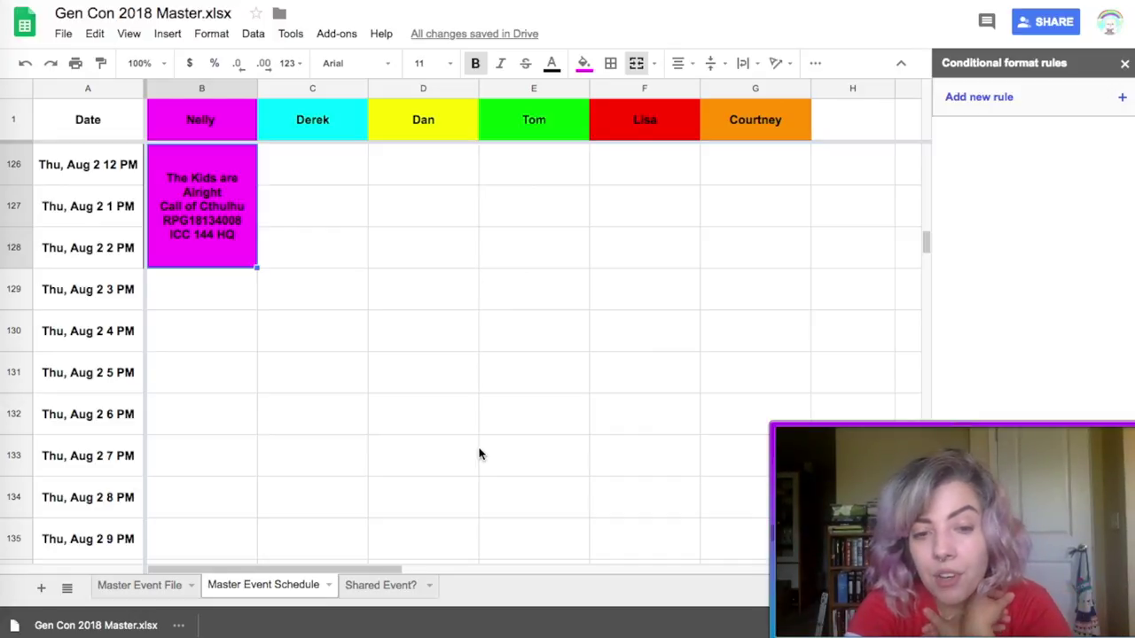
- Examine the Sunday, Aug 5 evening slots in the Master Event Schedule, highlighting the date cells from 7 PM to 9 PM
click(440, 479)
scroll(440, 479, down, 20)
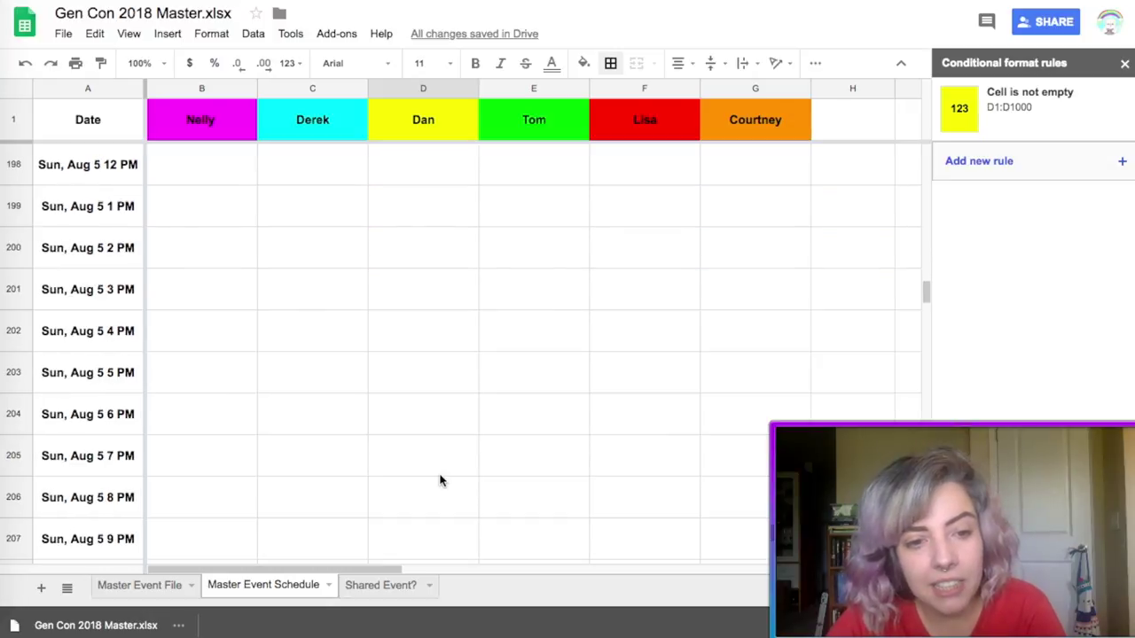
scroll(106, 501, up, 1)
click(109, 499)
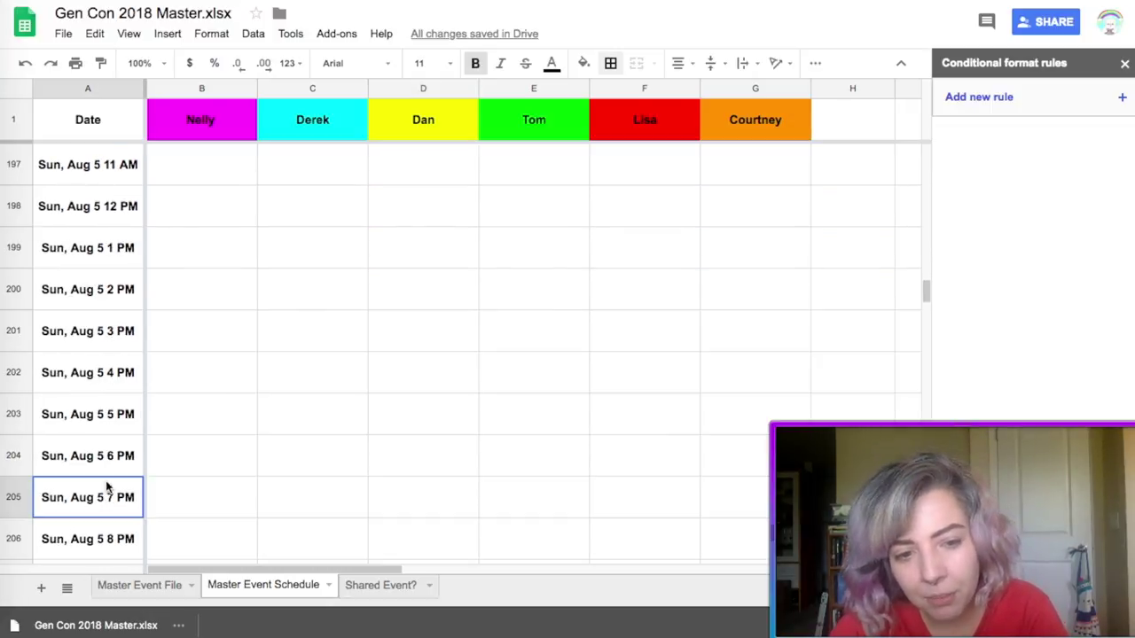
shift+click(112, 548)
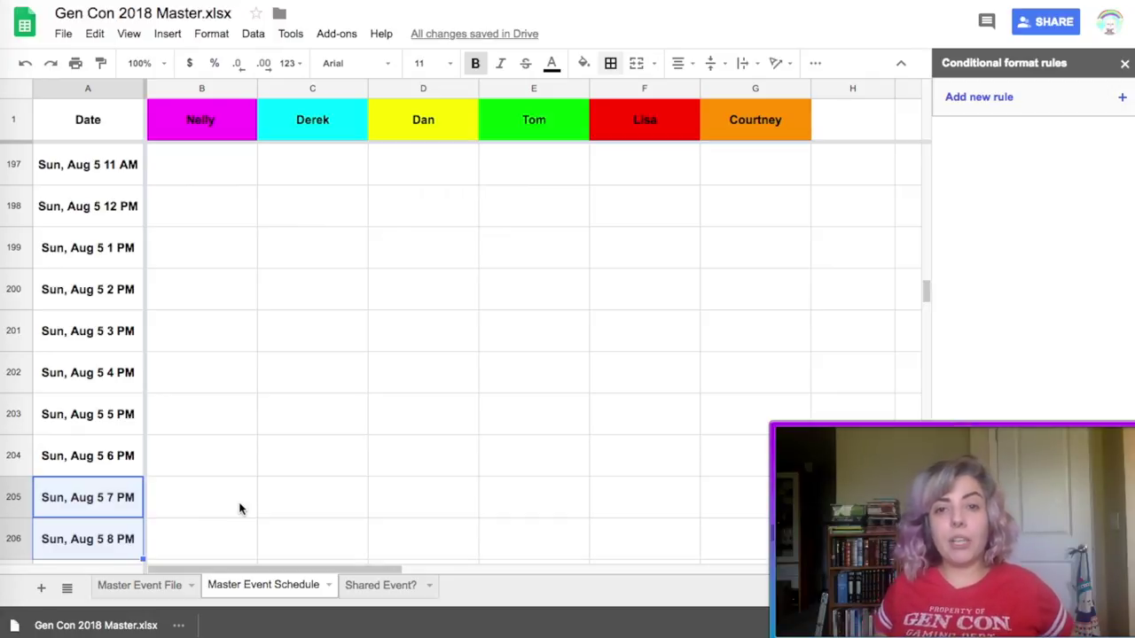
scroll(240, 509, down, 4)
click(89, 206)
shift+click(88, 248)
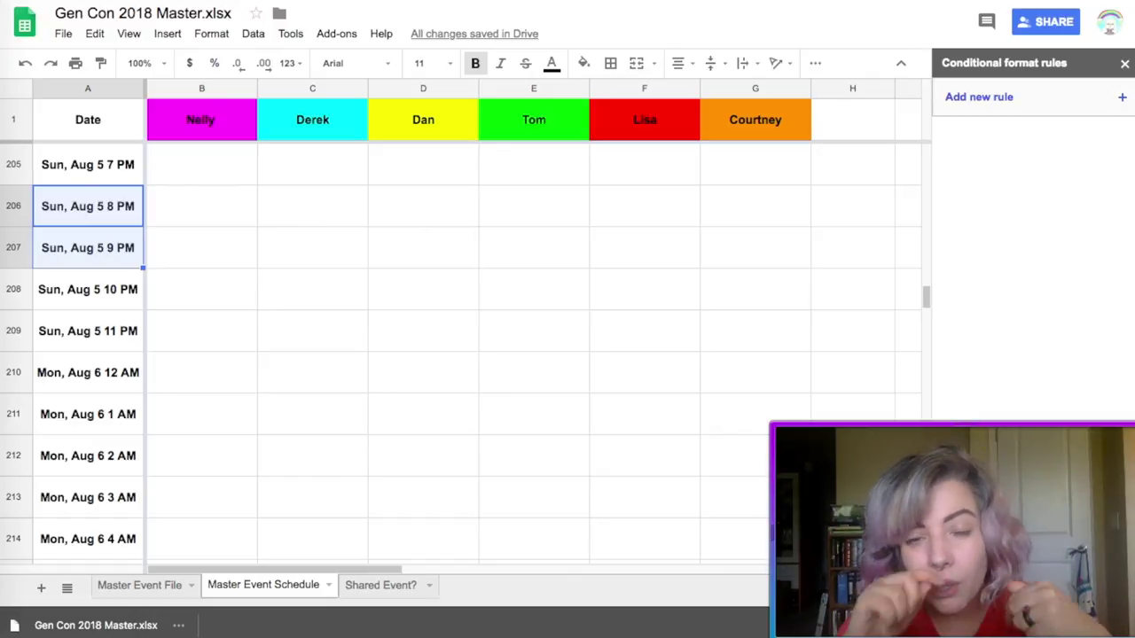
- Switch to the Twitter profile page
key(ctrl+Tab)
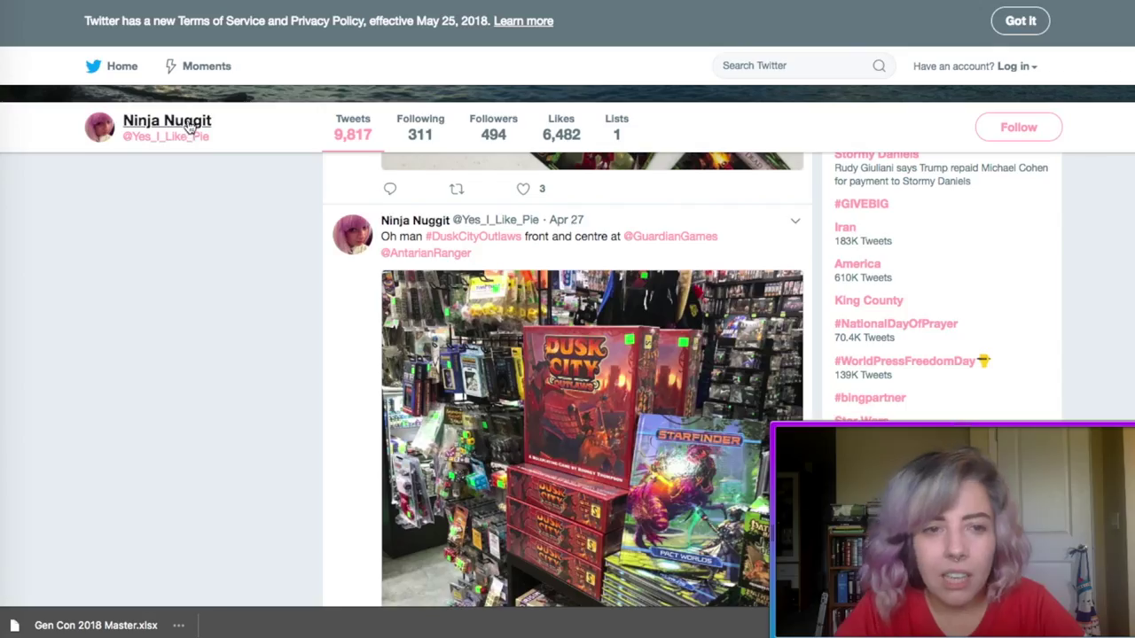